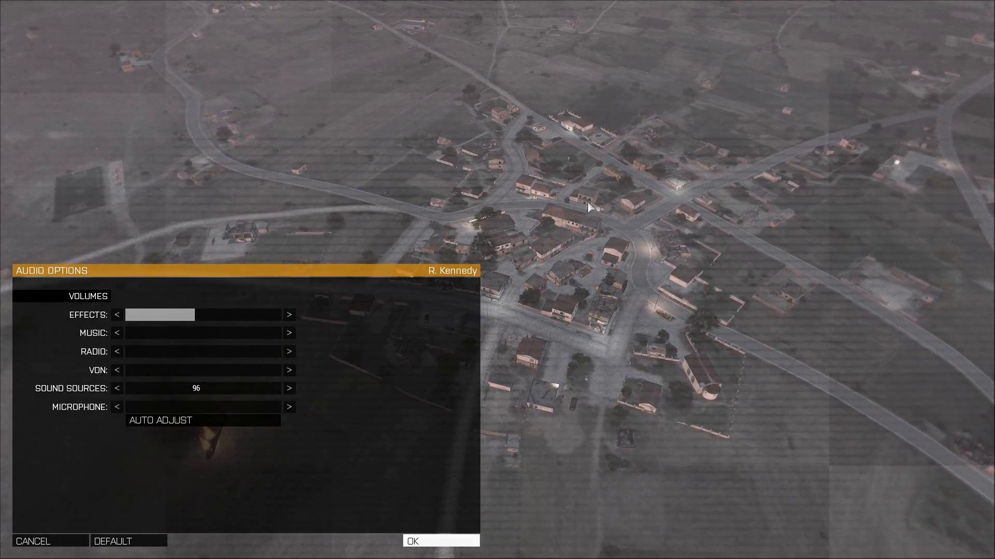
- Close the audio options and open the Chernarus map in the 3D Eden editor
left_click(43, 545)
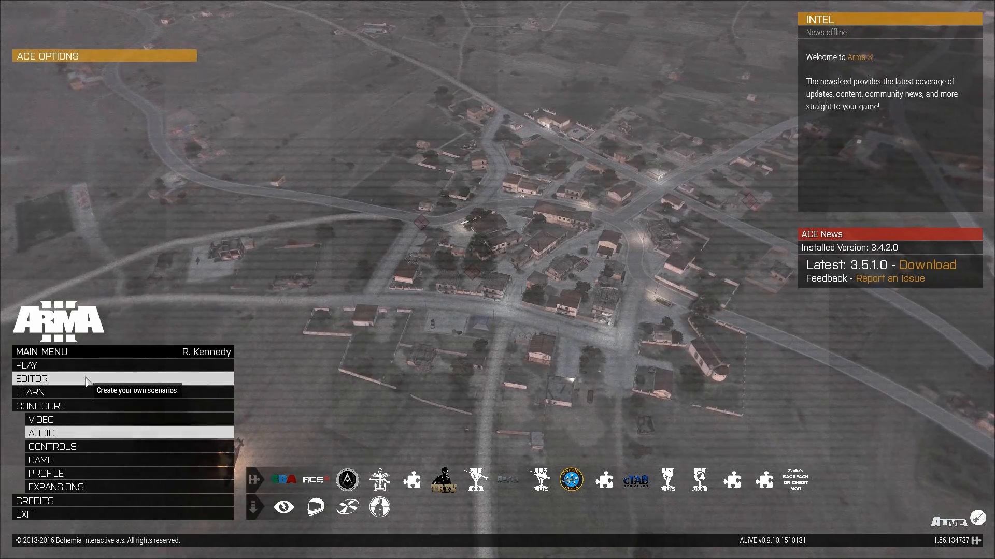
left_click(86, 381)
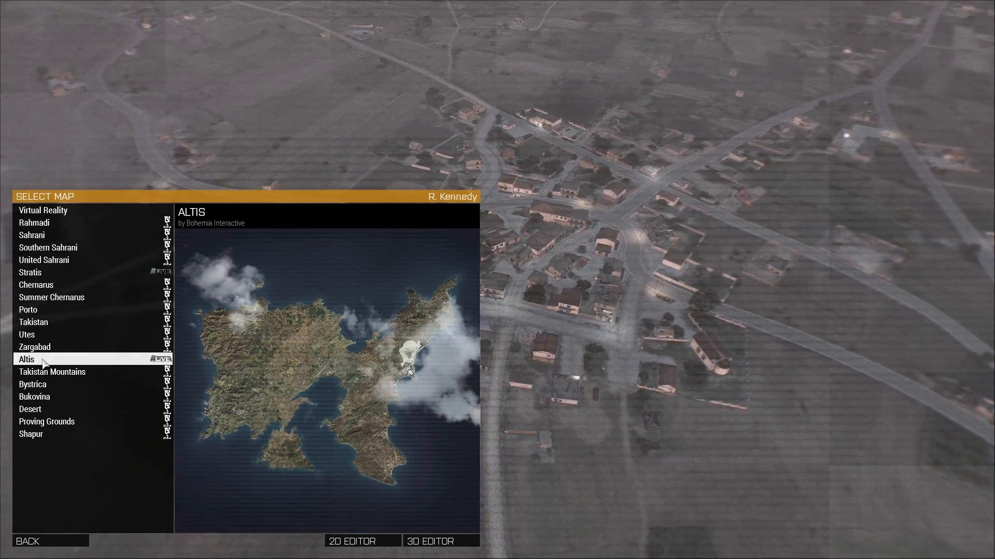
left_click(53, 298)
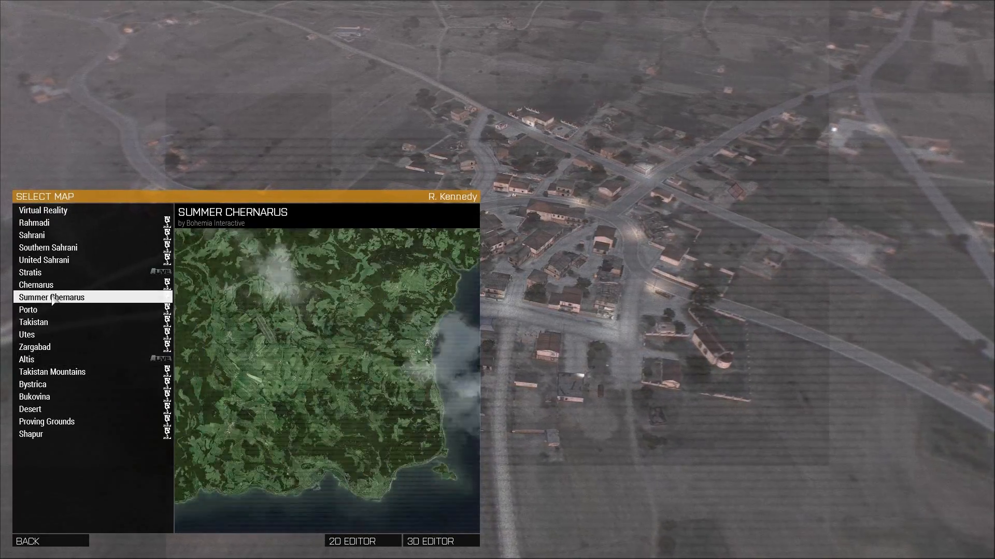
left_click(37, 284)
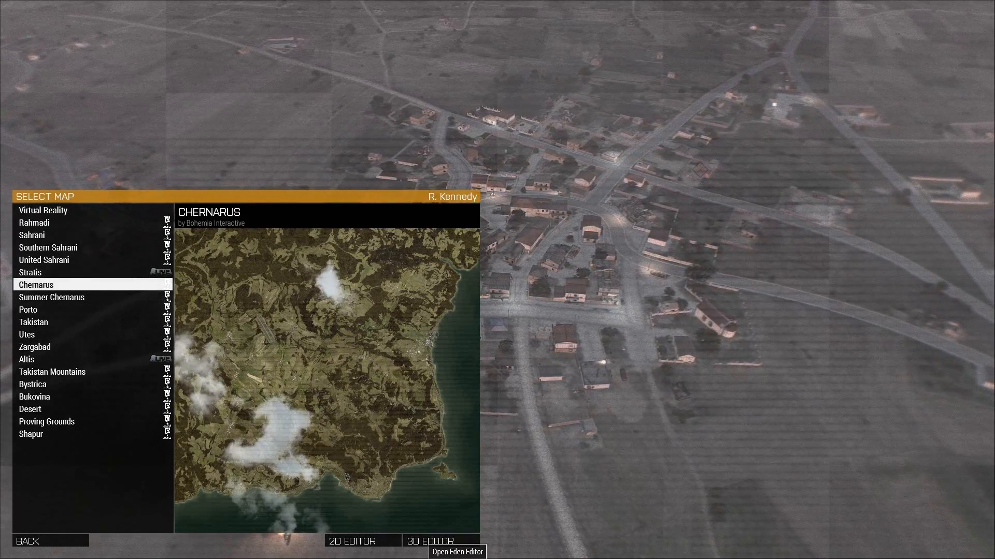
left_click(429, 542)
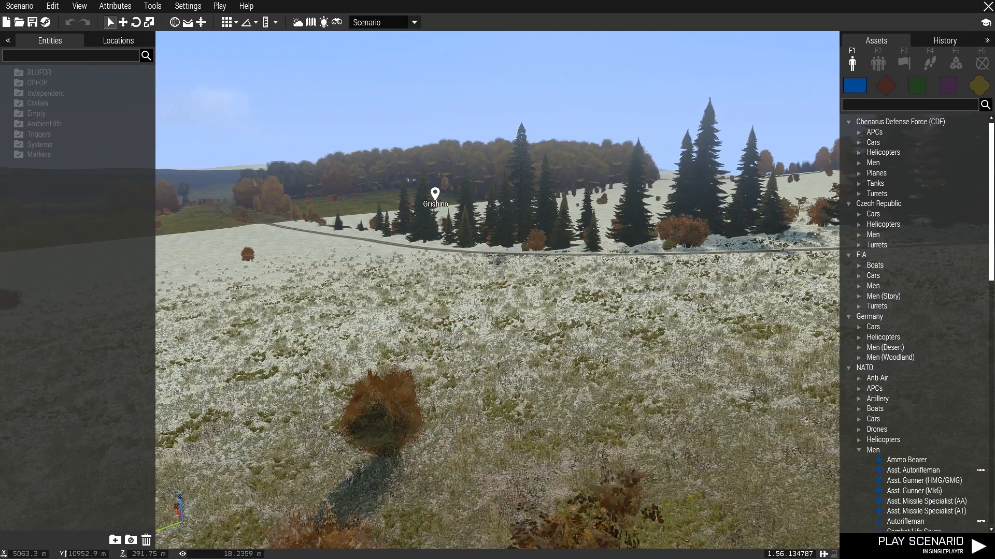
right_click_drag(534, 383, 462, 405)
key("w")
key("q")
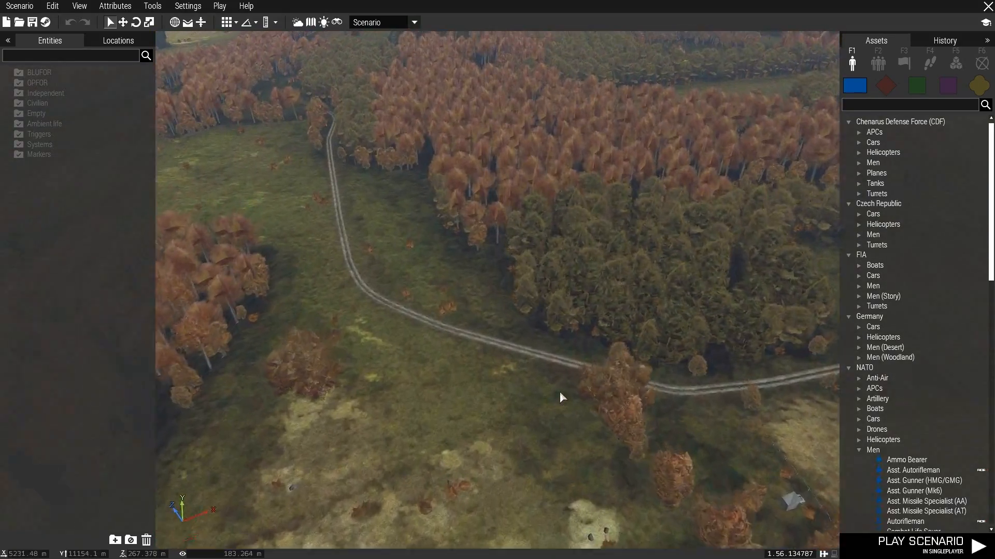
key("w")
mouse_move(557, 392)
right_mouse_down()
mouse_move(498, 366)
mouse_move(448, 247)
mouse_move(293, 197)
right_mouse_up()
key("w")
- Import the existing "Operation:Grey Helicopter Has Crashed" mission on Altis from the Missions folder
left_click(20, 7)
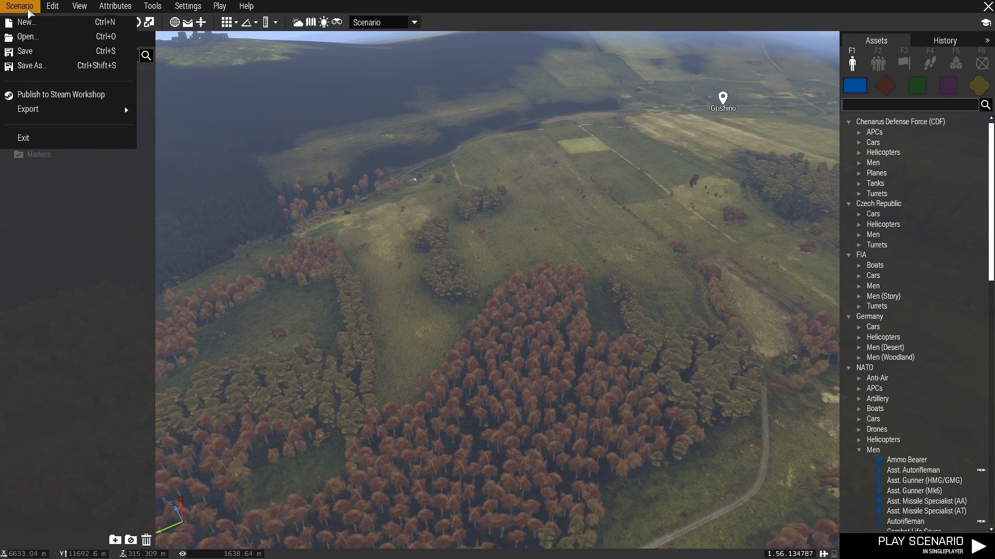
left_click(67, 42)
scroll(456, 182, "down", 5)
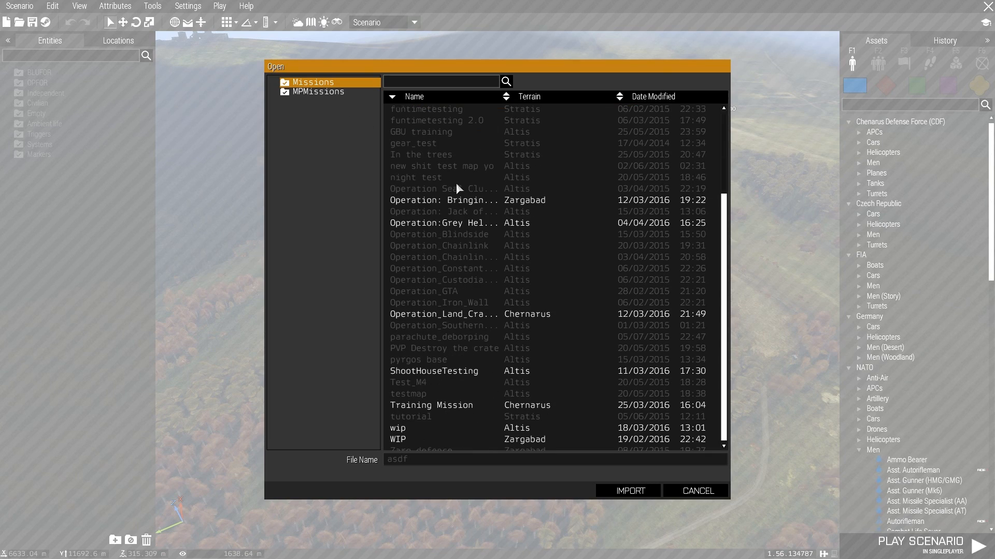
left_click(456, 223)
left_click(628, 491)
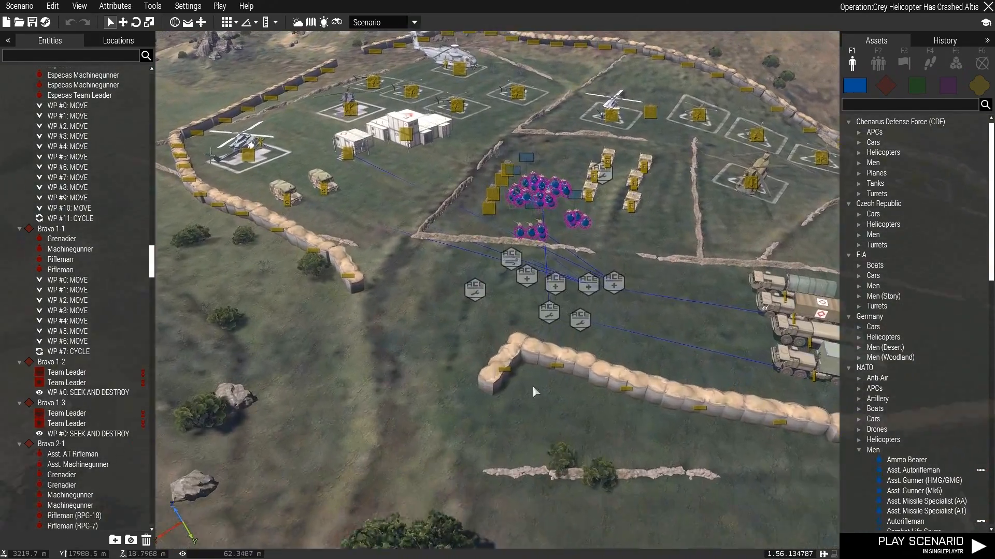
- Look over the walled base with its helipads, vehicles and troops in the 3D view
right_click_drag(533, 387, 665, 325)
key("d")
right_click_drag(559, 372, 753, 376)
key("a")
key("s")
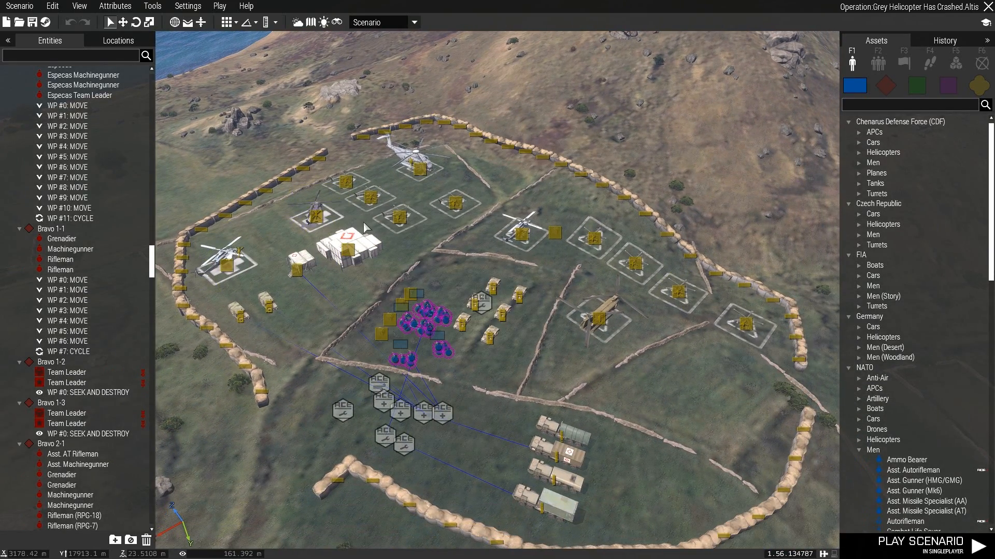
- Examine the mission's base and surrounding terrain on the 2D map, finishing back in the 3D view
key("m")
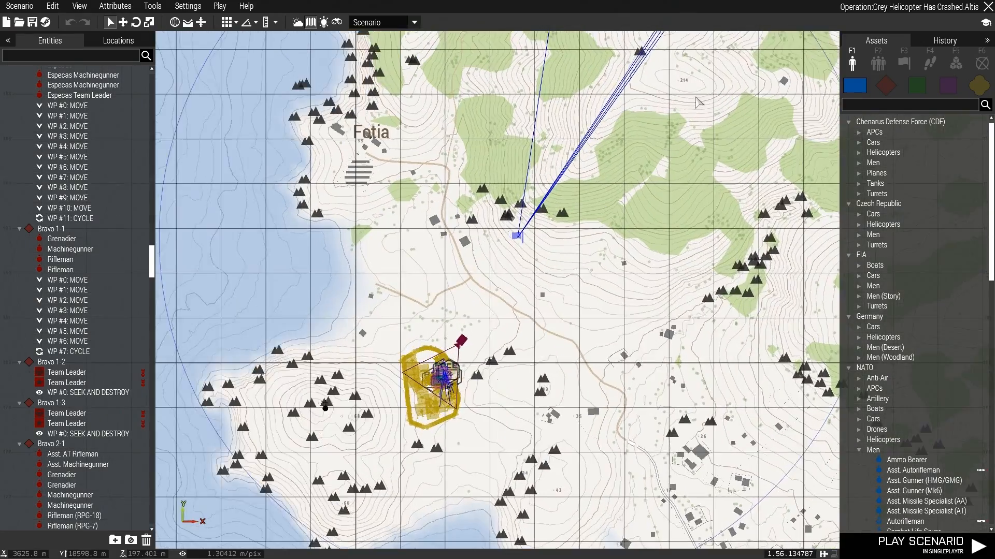
scroll(671, 165, "down", 5)
right_click(513, 387)
left_click_drag(689, 124, 644, 218)
right_click_drag(670, 190, 506, 413)
right_click_drag(721, 112, 620, 244)
right_click_drag(673, 187, 637, 313)
right_click_drag(621, 357, 746, 98)
right_click_drag(456, 477, 612, 184)
scroll(590, 181, "up", 10)
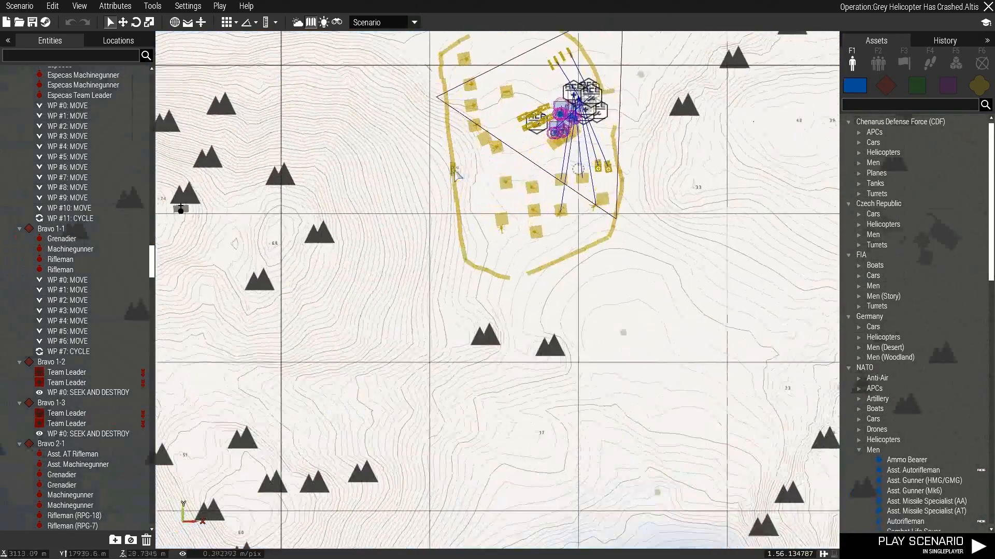
scroll(592, 155, "up", 3)
scroll(552, 182, "down", 4)
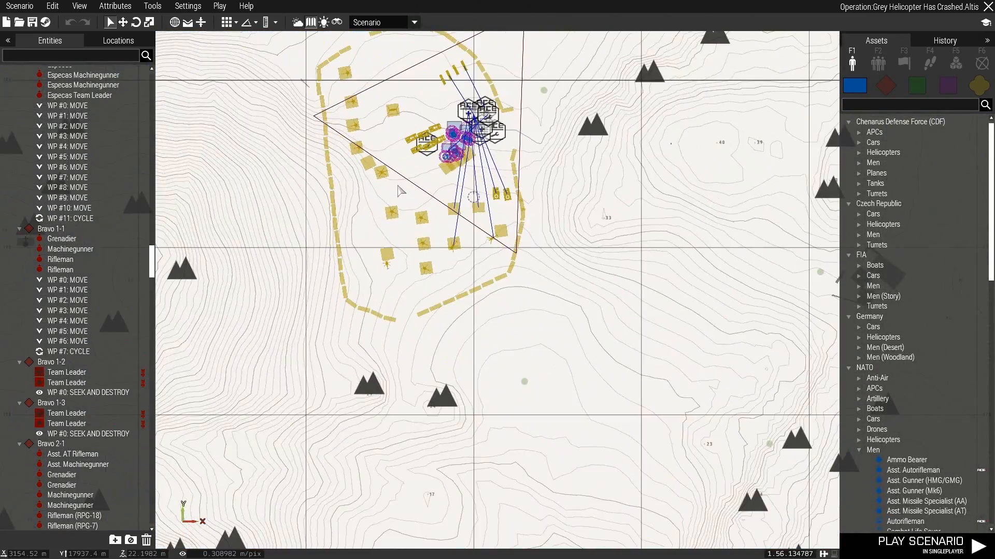
key("m")
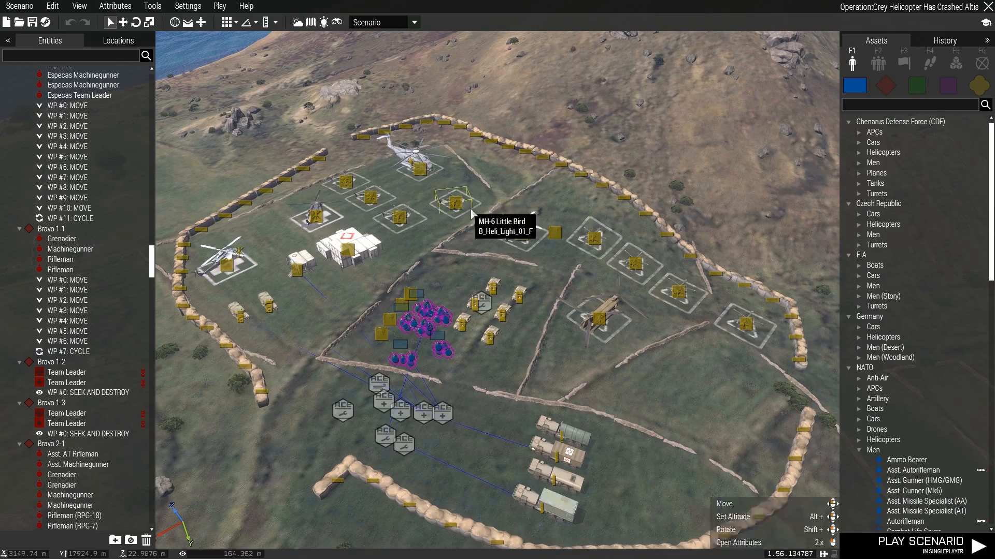
- Create a new empty scenario on the Altis terrain
left_click(4, 23)
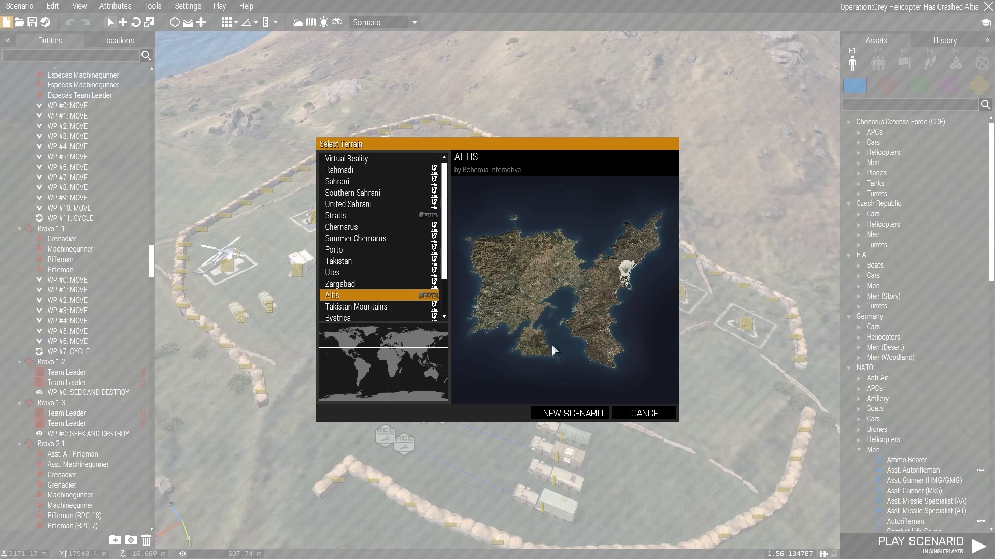
left_click(558, 411)
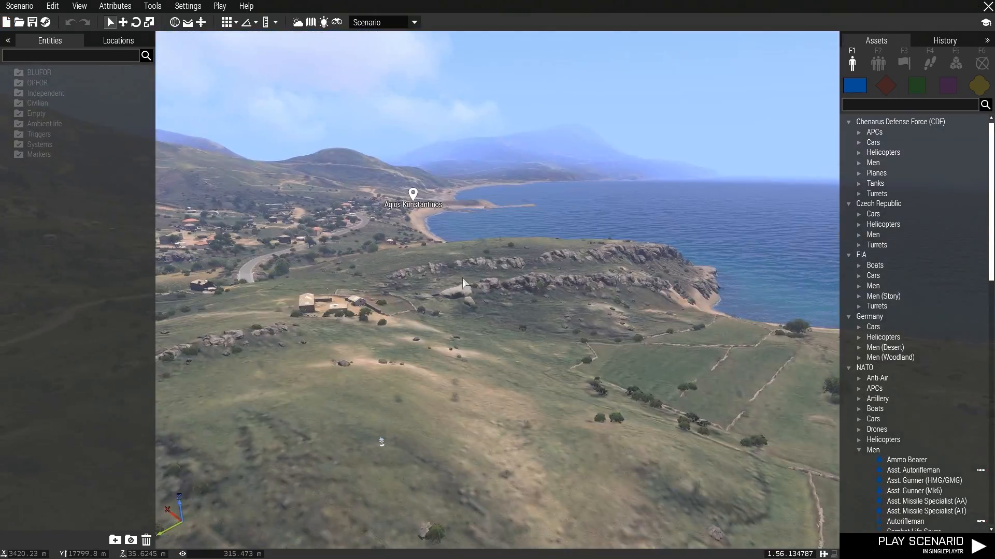
- Explore the Altis terrain from the coast to the dirt road beside the hilltop guard tower
key("w")
right_click_drag(563, 272, 461, 289)
key("w")
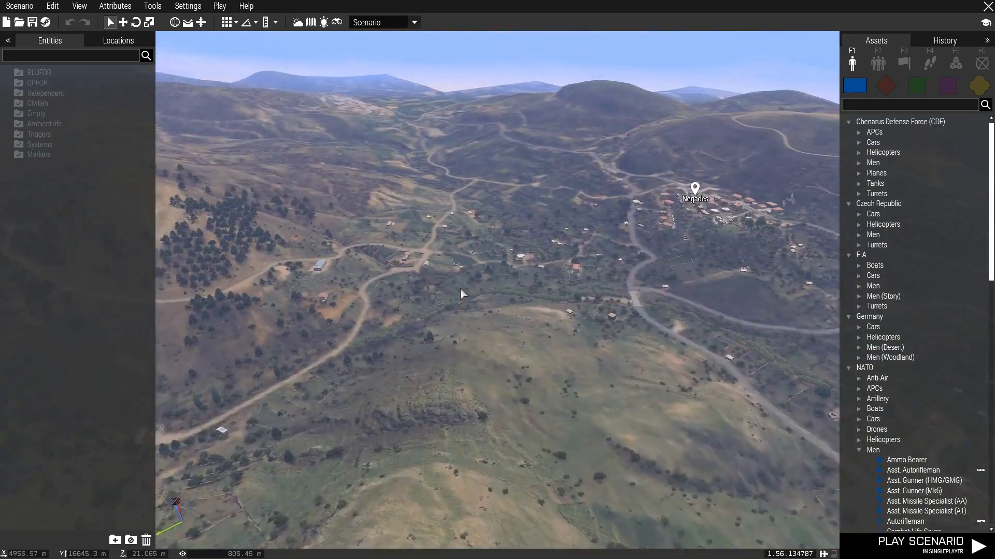
key("w")
right_click_drag(599, 281, 580, 303)
key("w")
key("w")
key("w")
key("w")
key("w")
key("w")
key("a")
key("w")
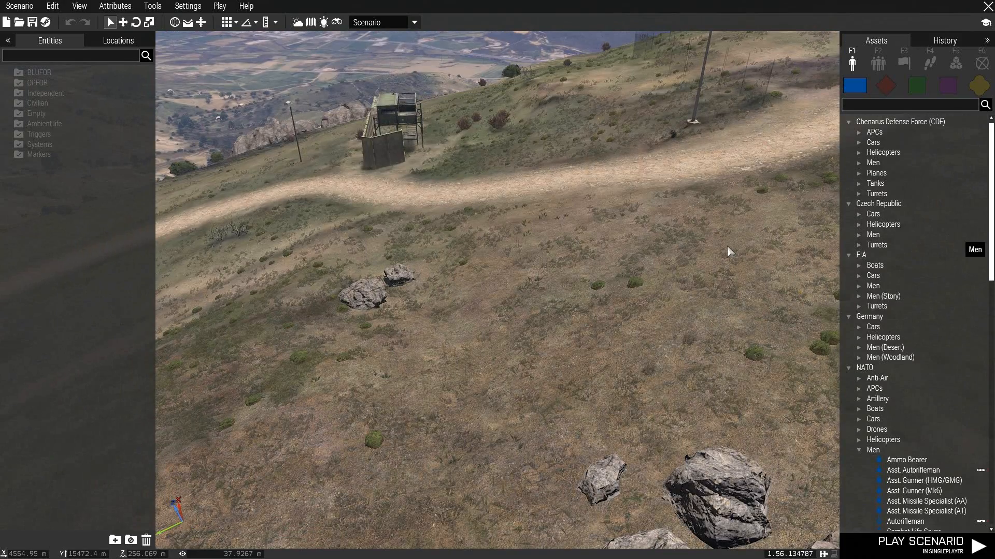
right_click_drag(649, 285, 591, 288)
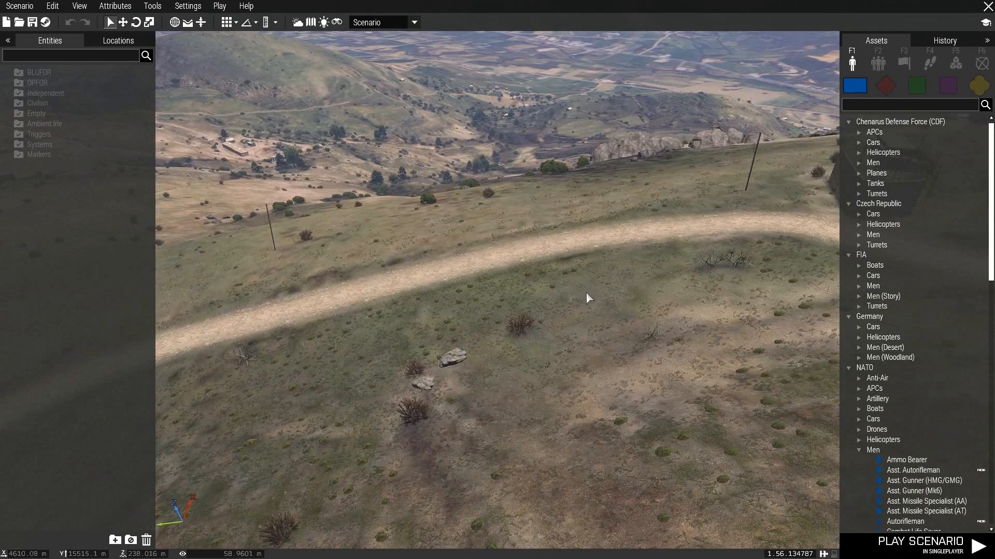
right_click_drag(427, 317, 456, 297)
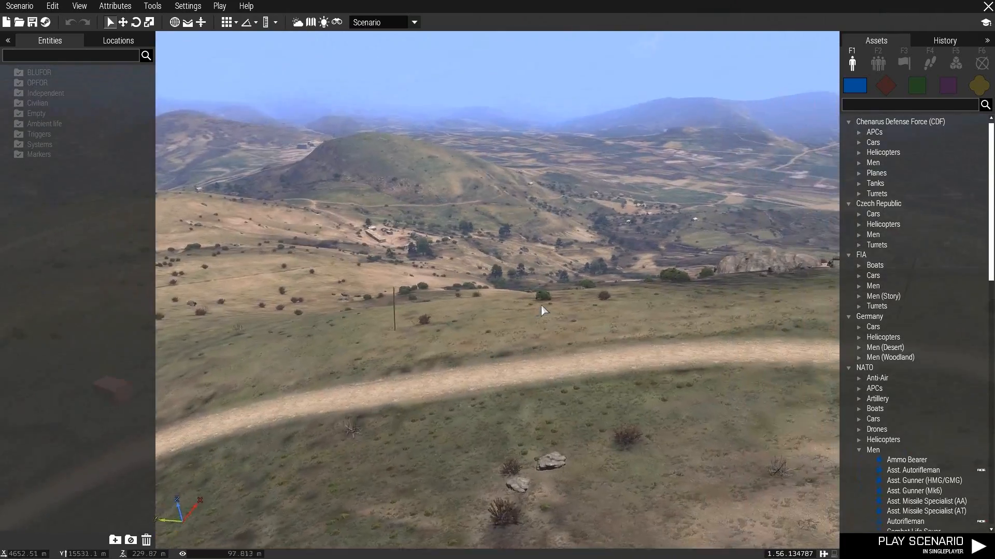
right_click_drag(541, 306, 586, 338)
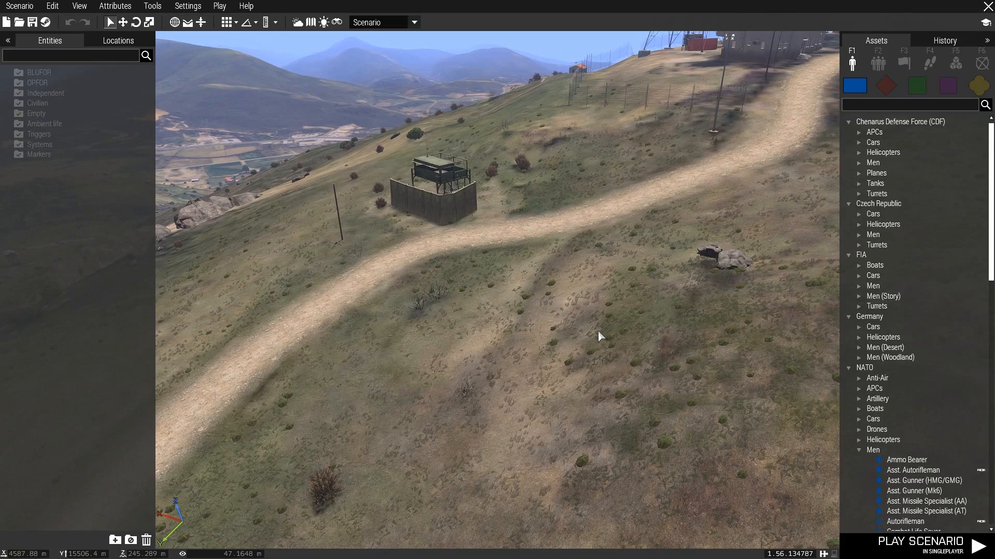
scroll(608, 322, "down", 4)
scroll(608, 322, "up", 3)
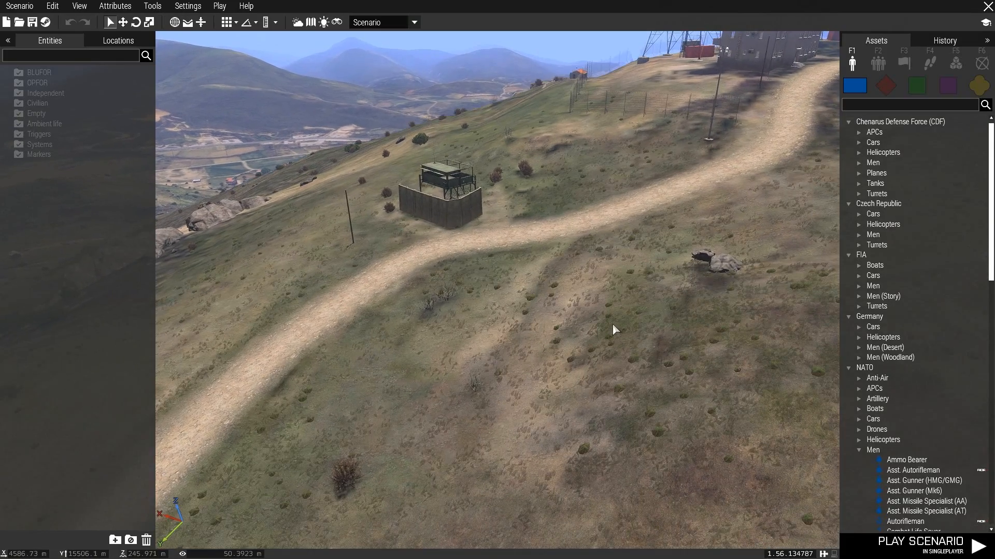
mouse_move(608, 325)
right_mouse_down()
mouse_move(405, 334)
mouse_move(320, 323)
mouse_move(641, 327)
mouse_move(711, 303)
mouse_move(599, 340)
right_mouse_up()
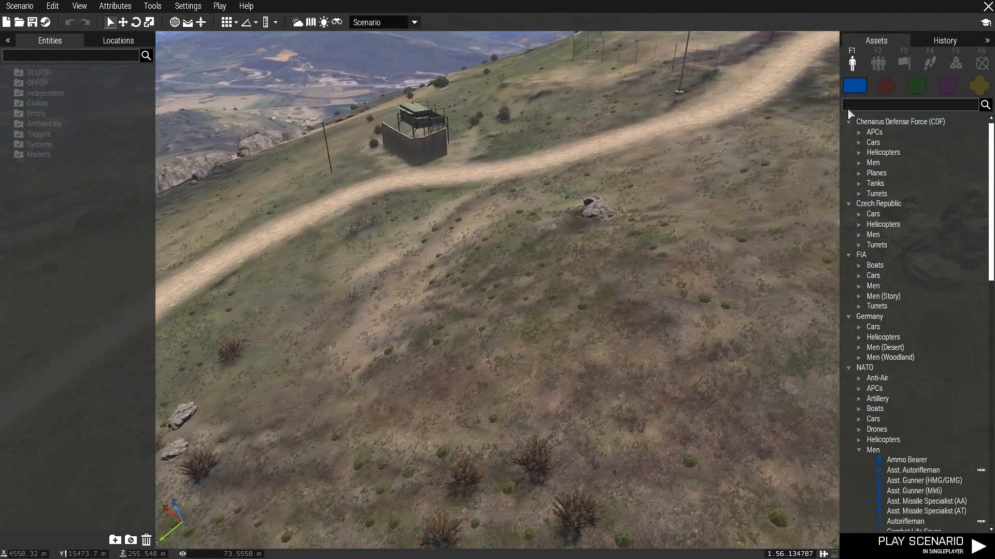
- Browse the BLUFOR object list by faction, down to the individual NATO men
left_click(879, 61)
right_click_drag(679, 283, 731, 280)
left_click(851, 57)
scroll(617, 270, "up", 2)
scroll(623, 273, "down", 5)
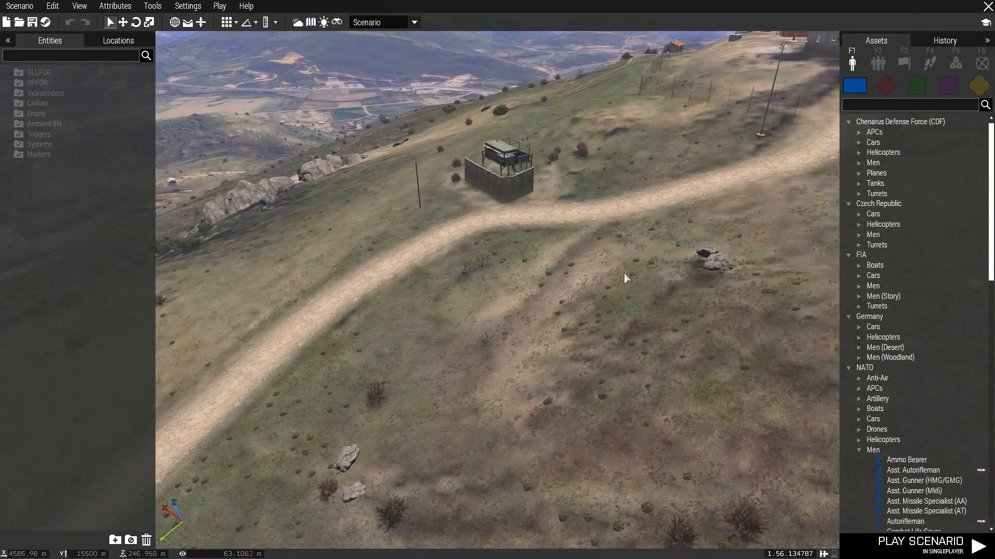
scroll(622, 278, "up", 3)
scroll(911, 282, "down", 9)
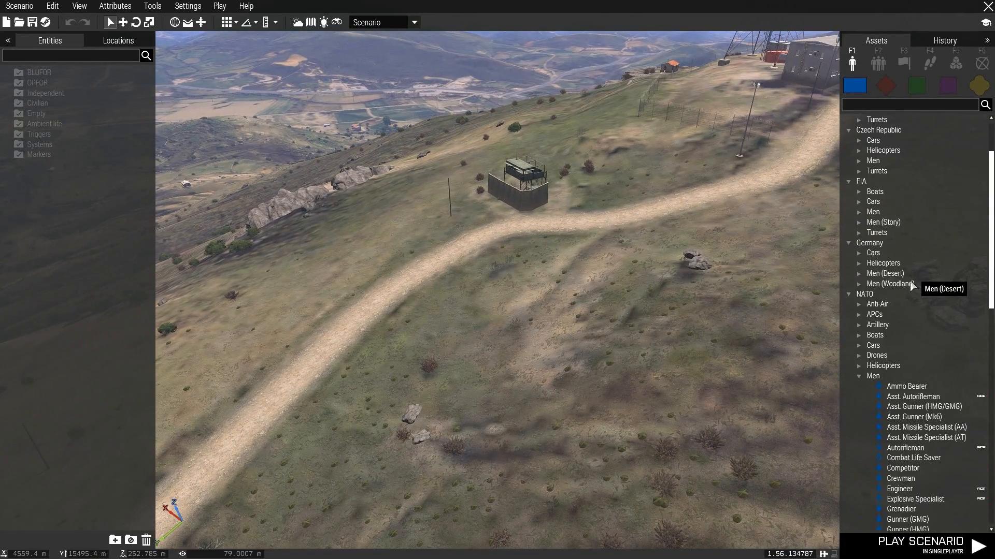
scroll(904, 264, "down", 3)
scroll(897, 252, "up", 3)
scroll(602, 215, "up", 2)
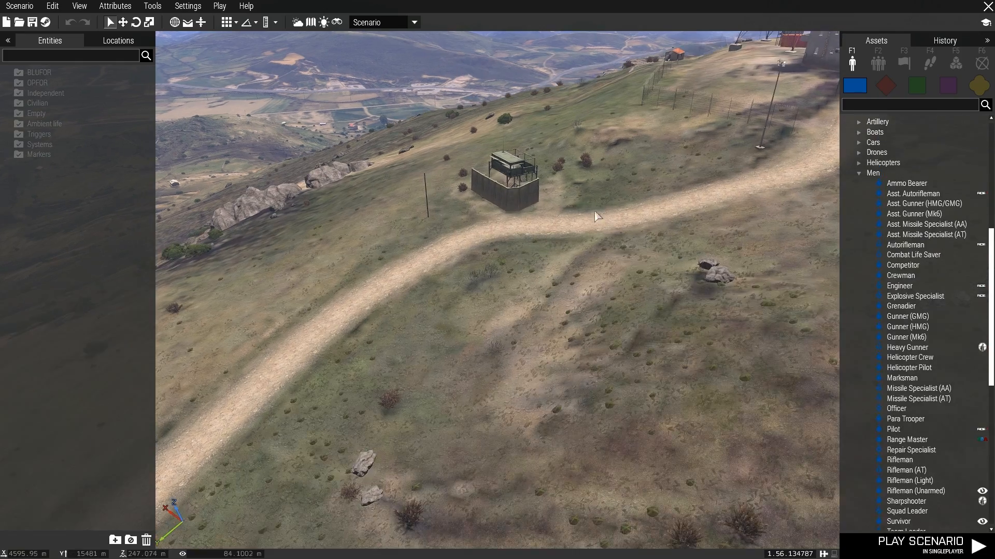
scroll(615, 249, "down", 3)
scroll(615, 249, "down", 2)
right_click_drag(667, 212, 654, 237)
scroll(668, 250, "up", 1)
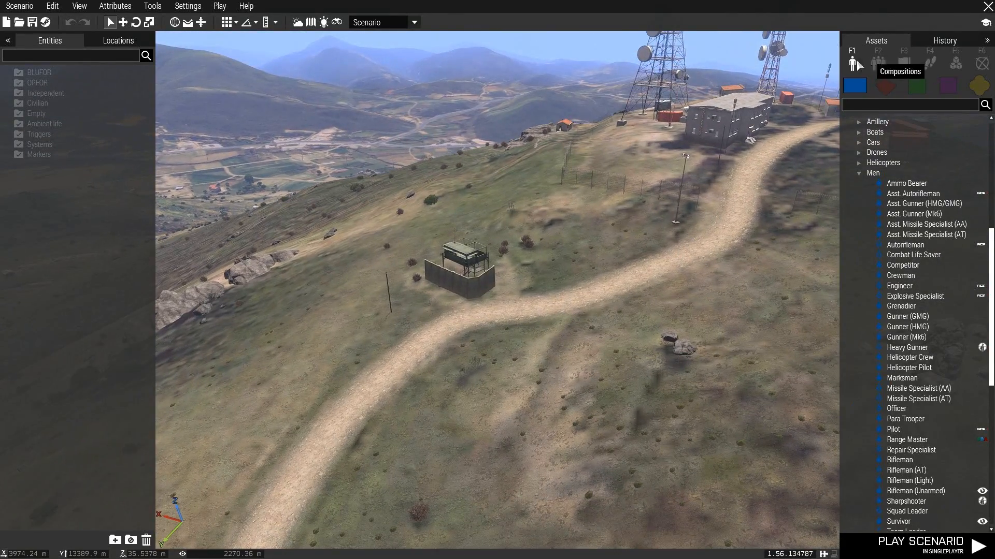
- Compare the BLUFOR group compositions with the individual objects, finishing on the individual objects
key("F2")
key("F1")
key("F2")
key("F1")
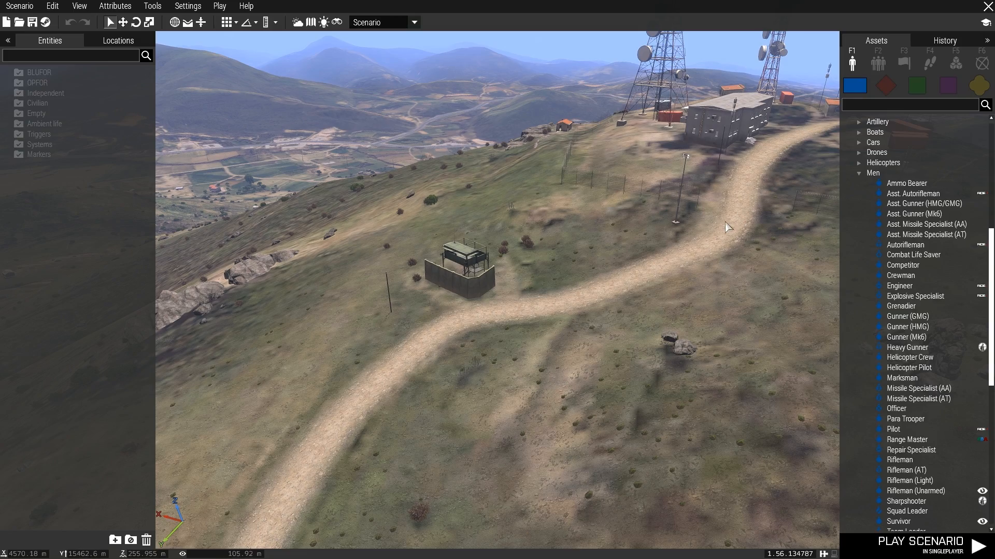
scroll(725, 223, "down", 4)
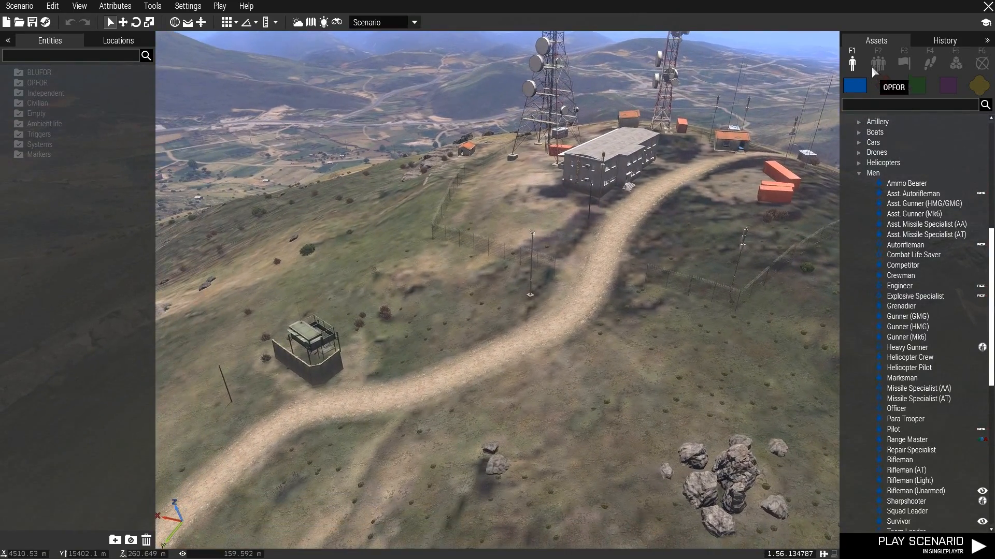
left_click(872, 64)
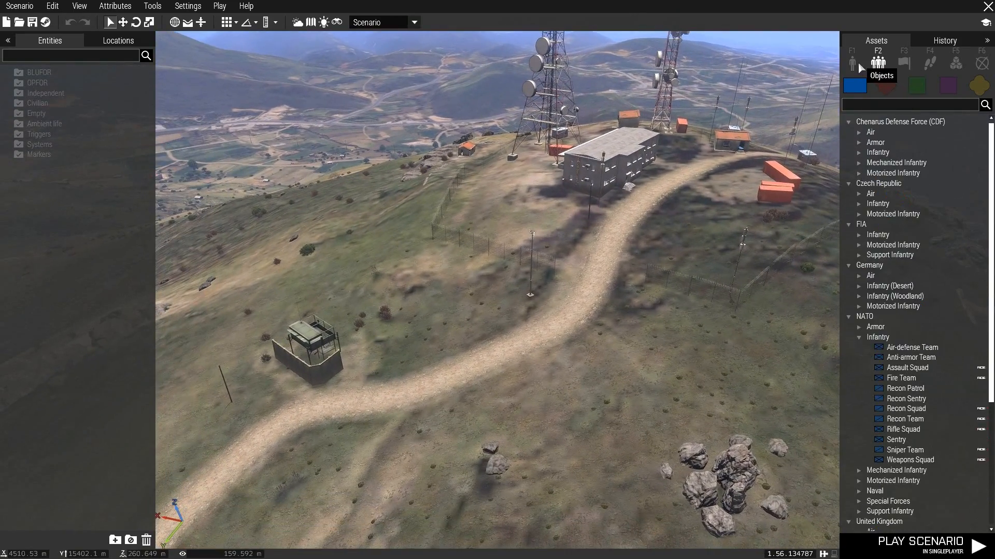
left_click(853, 62)
key("w")
key("d")
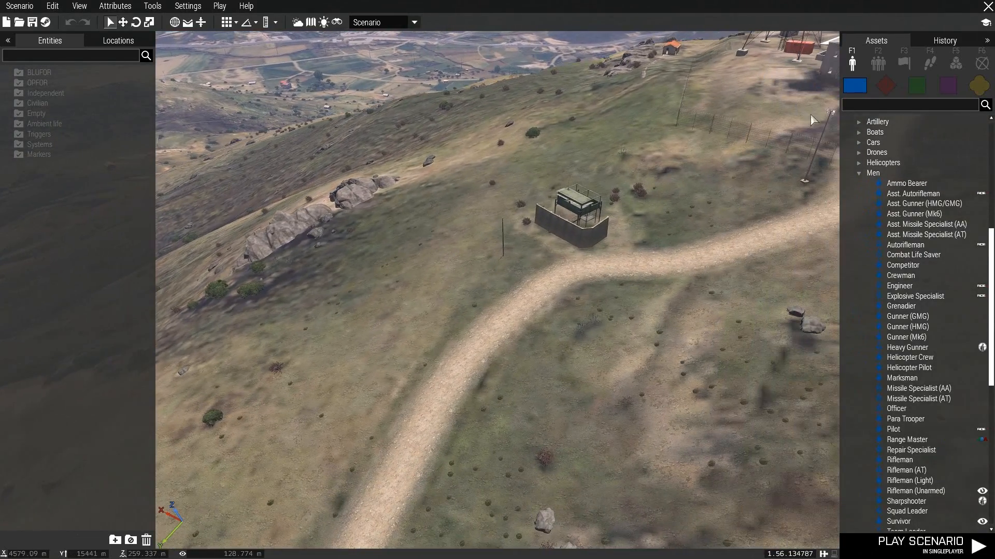
- Look through the BLUFOR factions, civilian units and empty props, expanding the Fences category
left_click(858, 173)
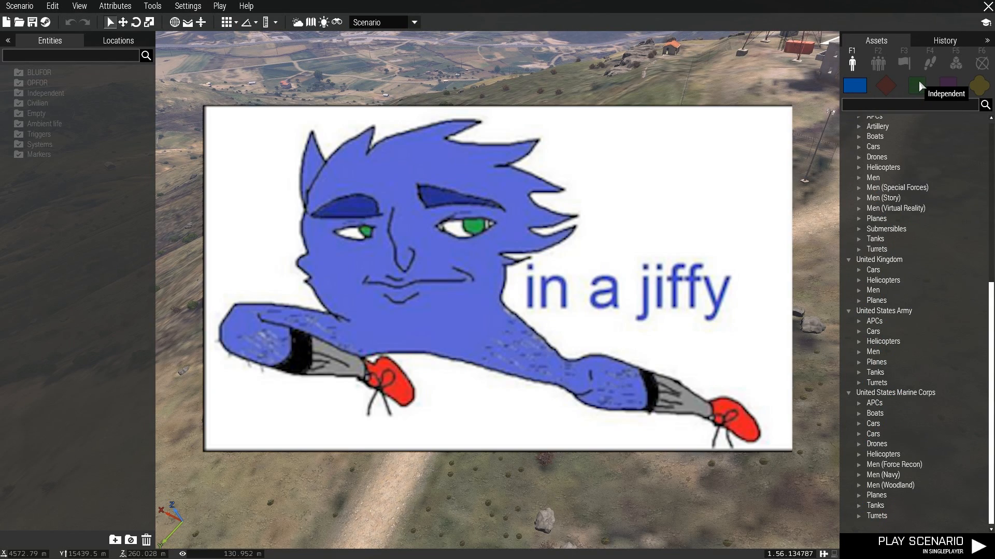
left_click(952, 86)
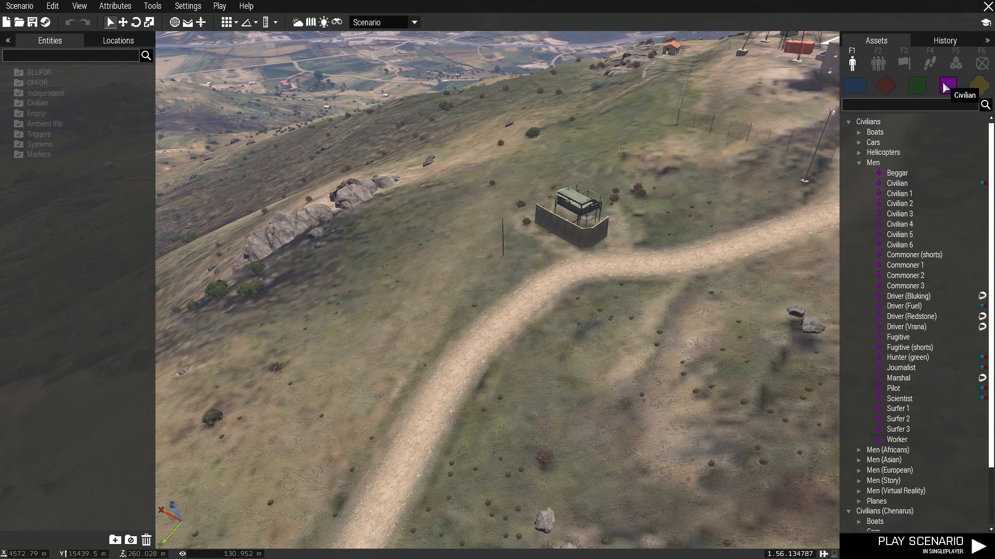
left_click(976, 92)
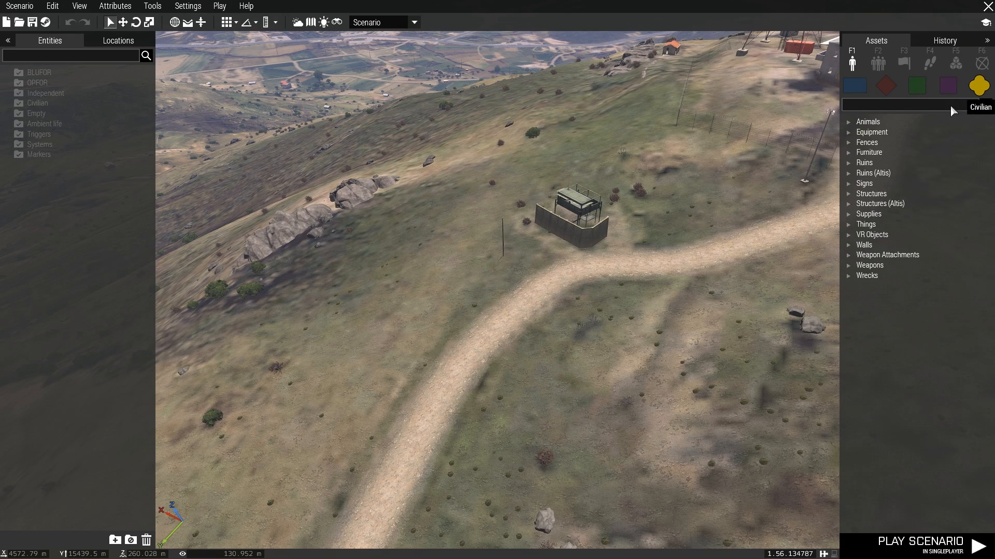
left_click(854, 143)
left_click(850, 142)
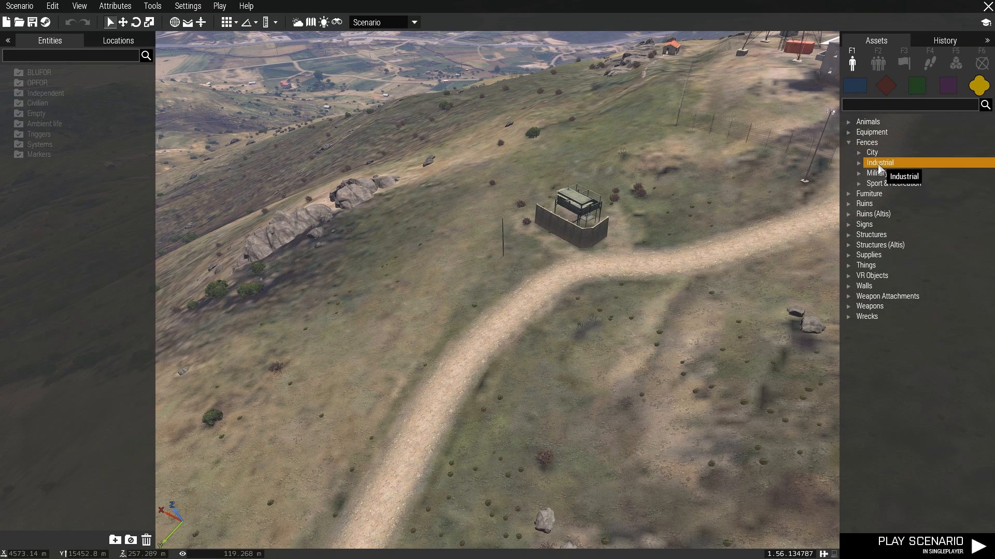
- Place an Industrial Fence from the empty props at the edge of the dirt road beside the guard tower
left_click(859, 163)
left_click(887, 173)
left_click(592, 266)
scroll(604, 291, "up", 10)
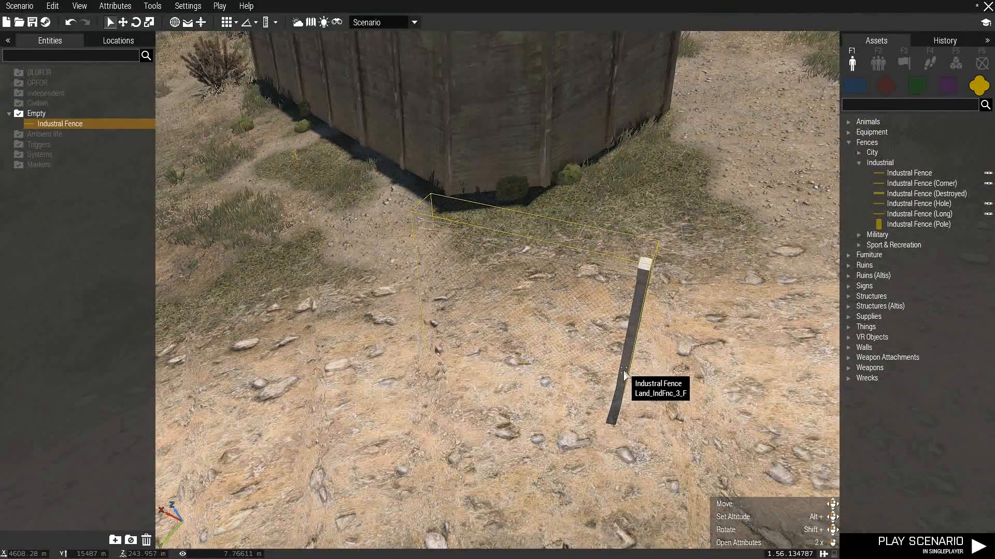
scroll(626, 381, "down", 10)
- Look through the BLUFOR factions and their unit categories, from the Chernarus Defense Force to the United States Marine Corps
left_click(857, 86)
right_click_drag(655, 200, 719, 200)
key("w")
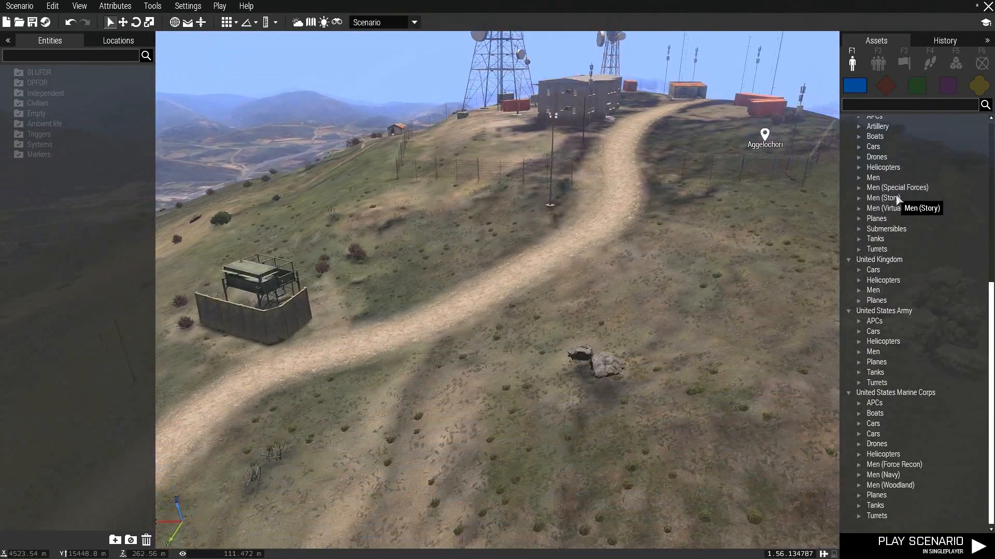
scroll(871, 228, "up", 8)
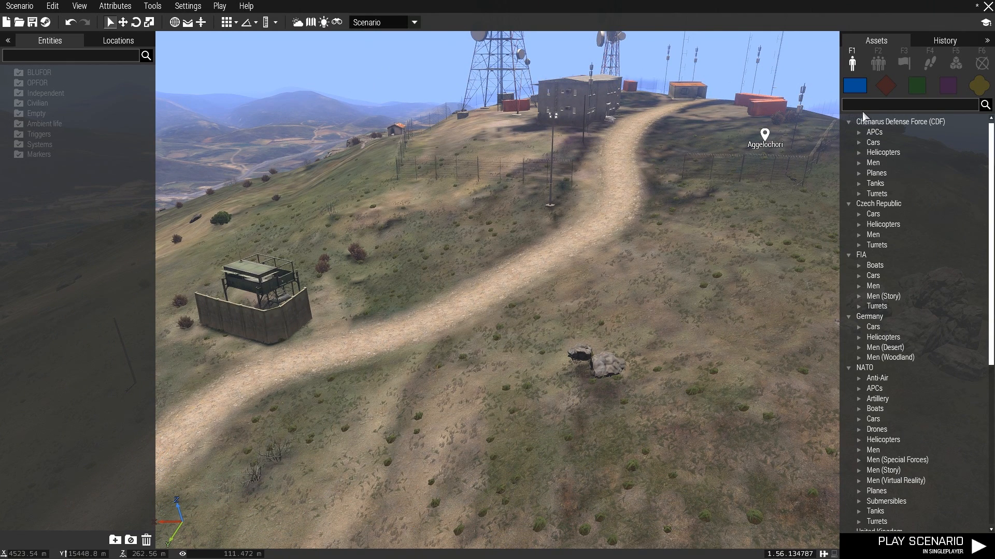
scroll(881, 192, "down", 7)
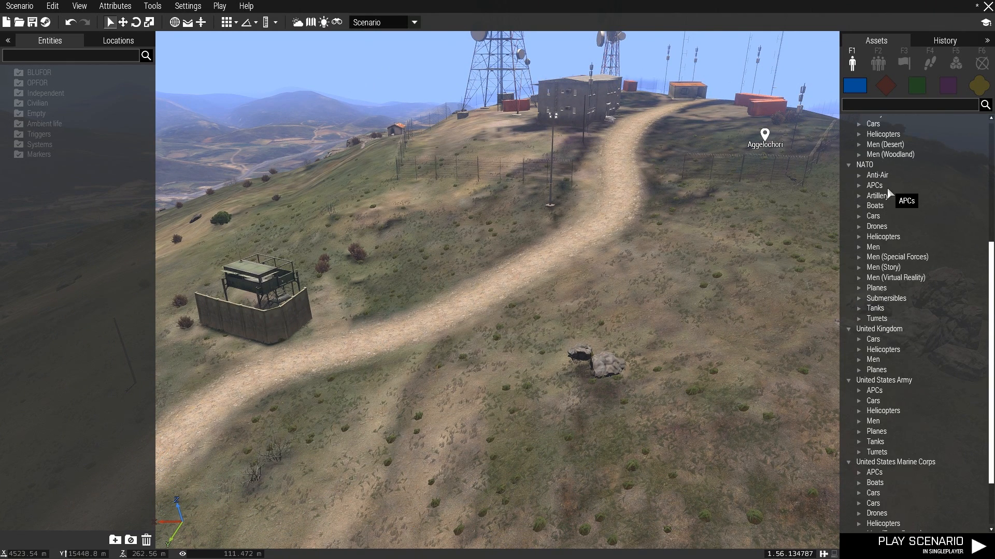
right_click_drag(746, 257, 726, 265)
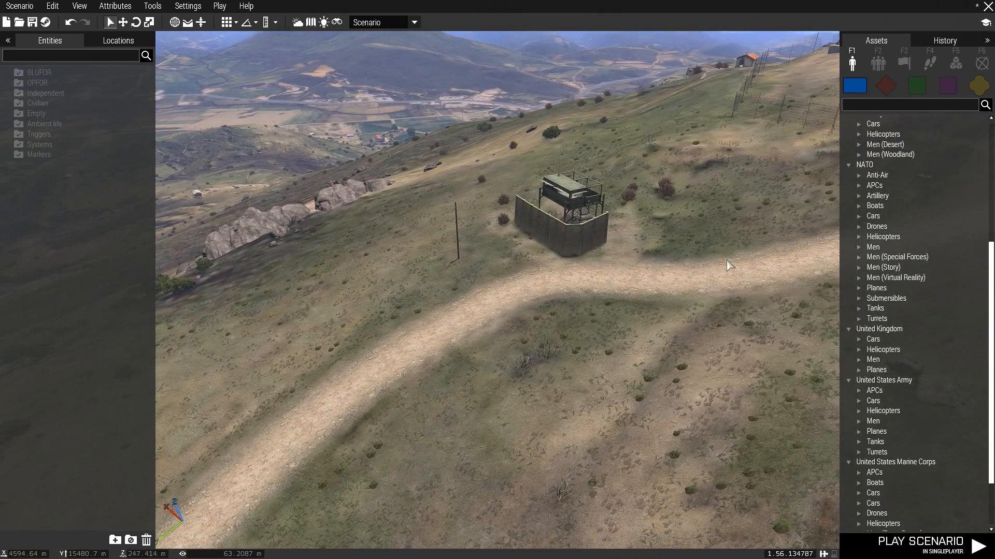
left_click(891, 102)
key("a")
right_click_drag(736, 199, 859, 225)
scroll(891, 215, "down", 5)
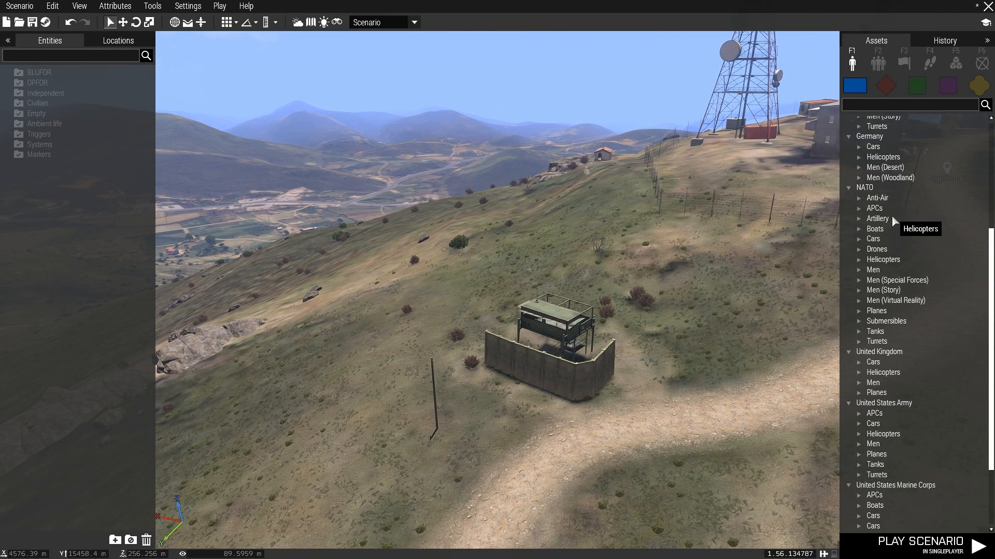
- Place a Squad Leader from the NATO men on the dirt road beside the guard tower
left_click(854, 180)
scroll(912, 300, "down", 7)
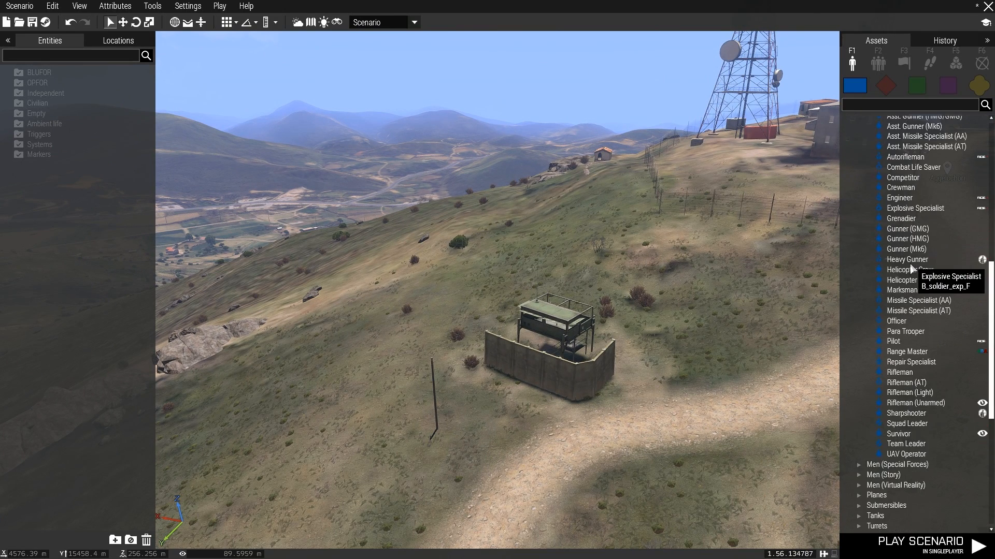
scroll(912, 306, "up", 1)
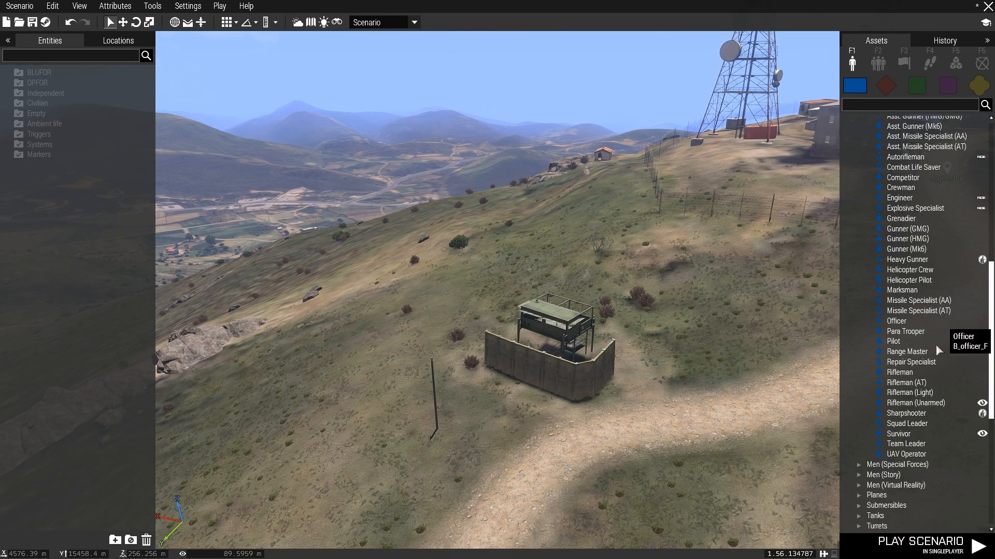
left_click(907, 424)
left_click(736, 403)
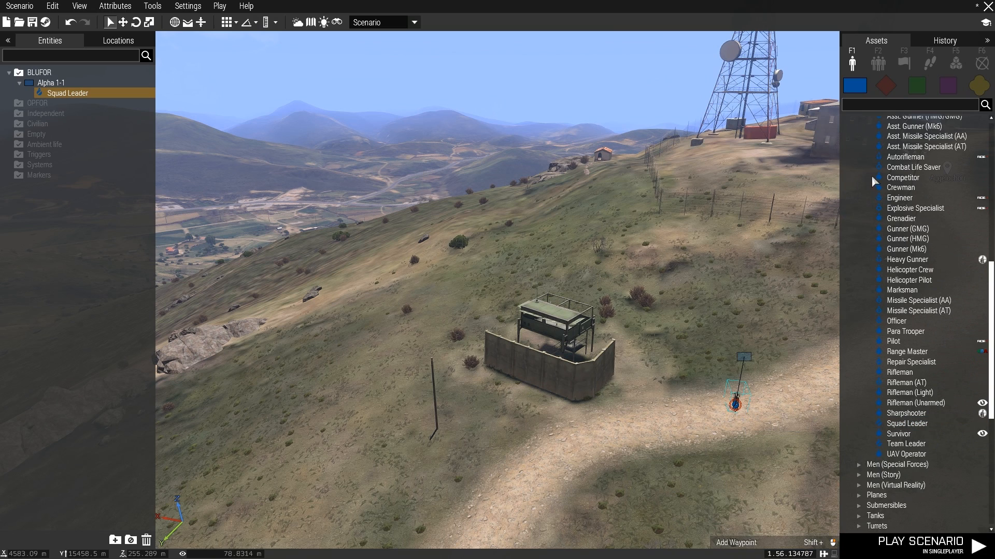
- Search the BLUFOR assets for "squad"
scroll(884, 146, "up", 7)
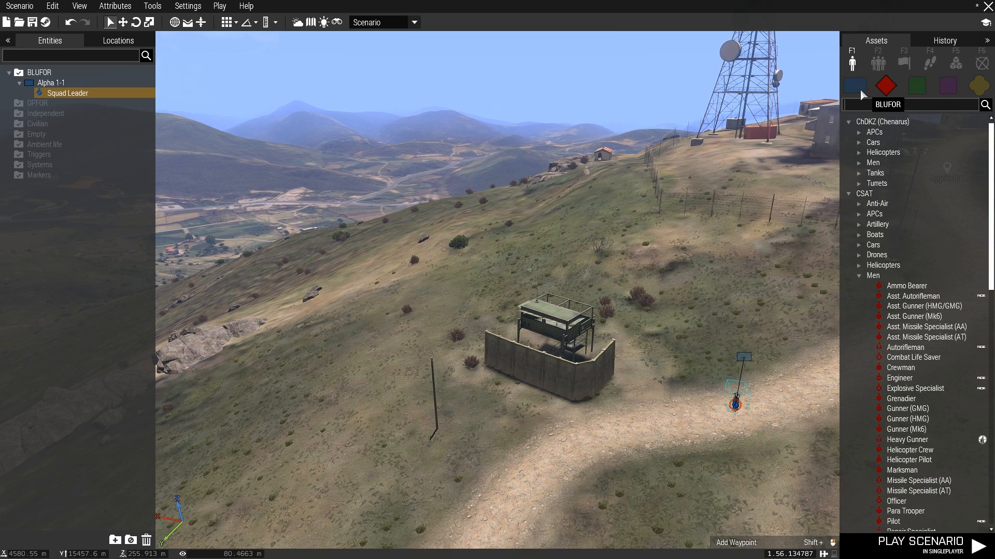
left_click(862, 106)
type("squad")
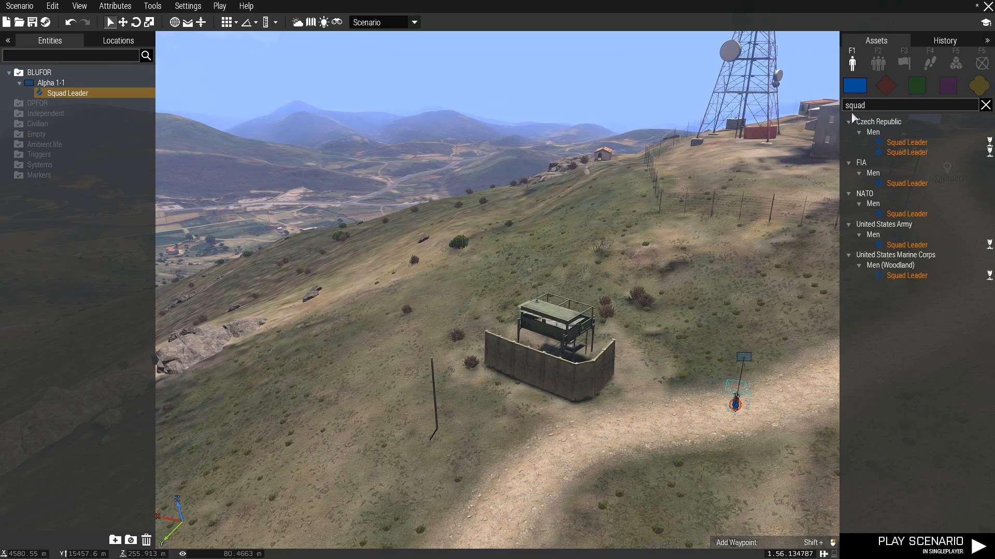
left_click(907, 142)
scroll(671, 425, "up", 3)
scroll(672, 422, "down", 3)
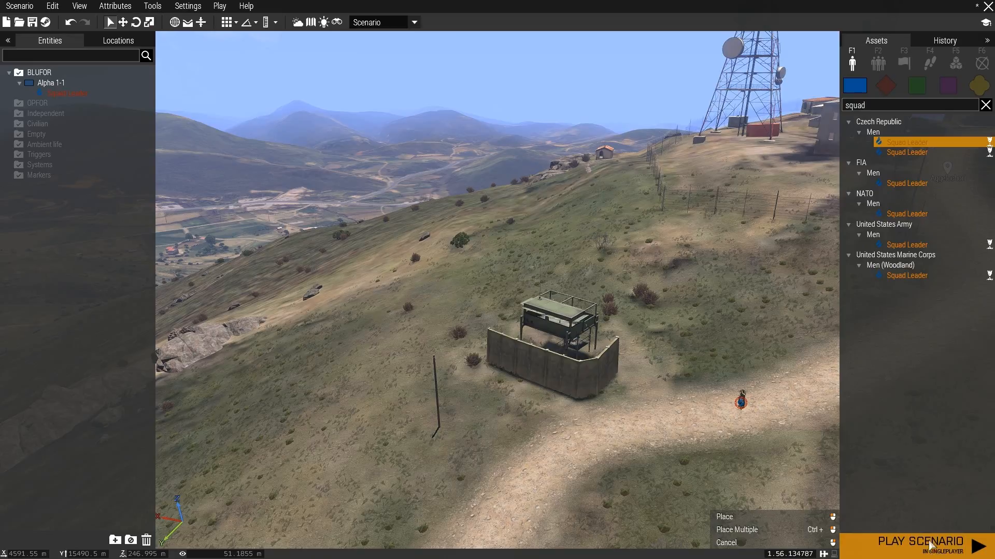
scroll(760, 313, "up", 5)
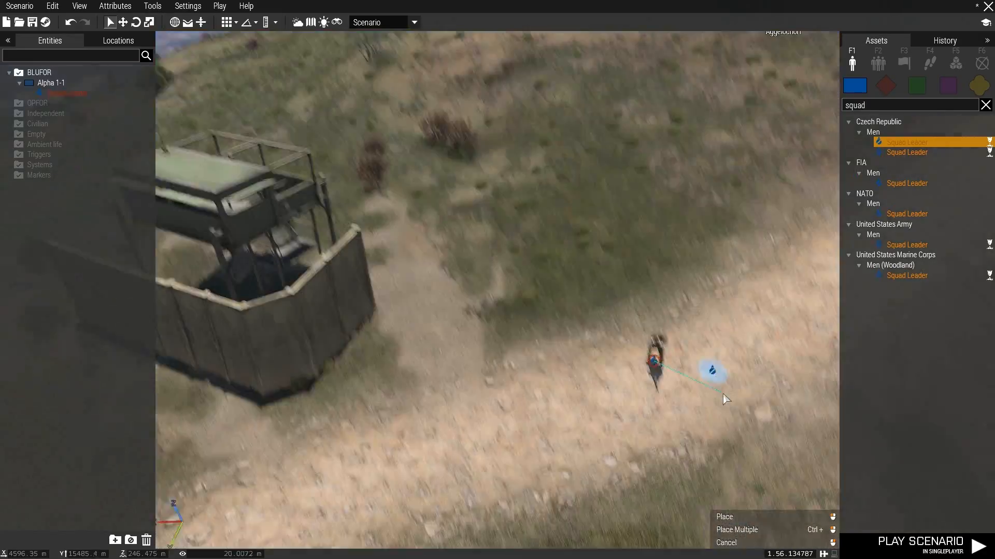
scroll(732, 374, "down", 2)
scroll(675, 319, "up", 5)
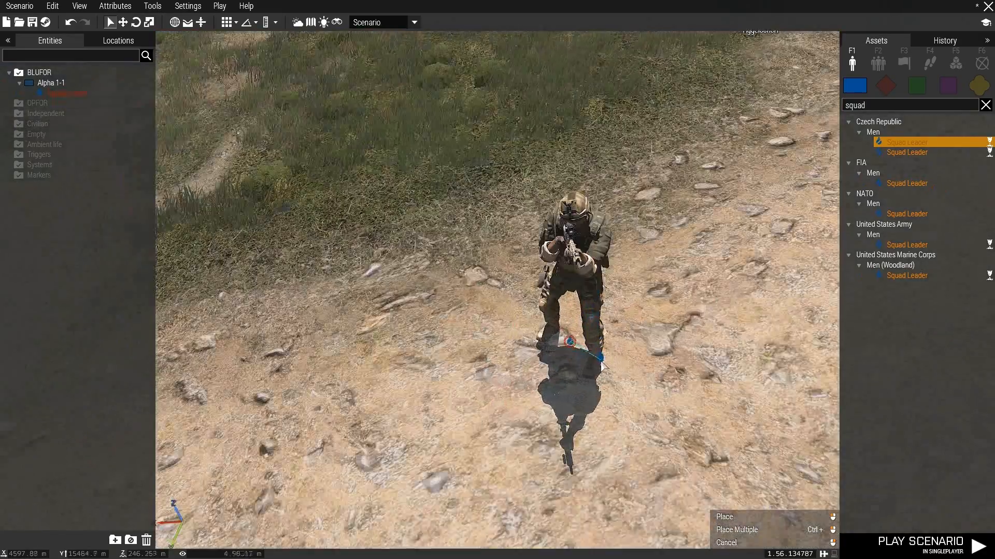
scroll(590, 364, "down", 2)
left_click_drag(590, 364, 506, 357, "shift")
key("s")
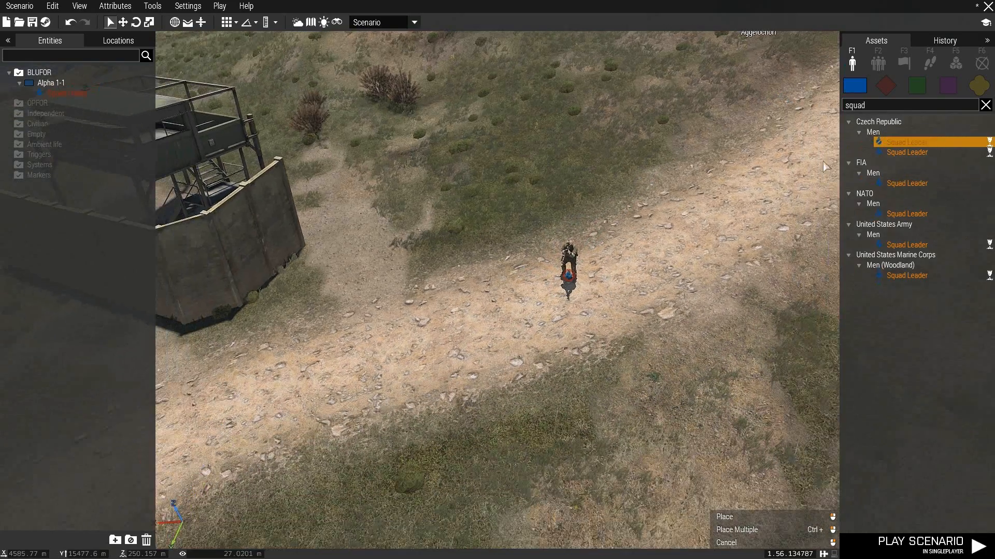
left_click_drag(569, 285, 479, 263, "shift")
key("Escape")
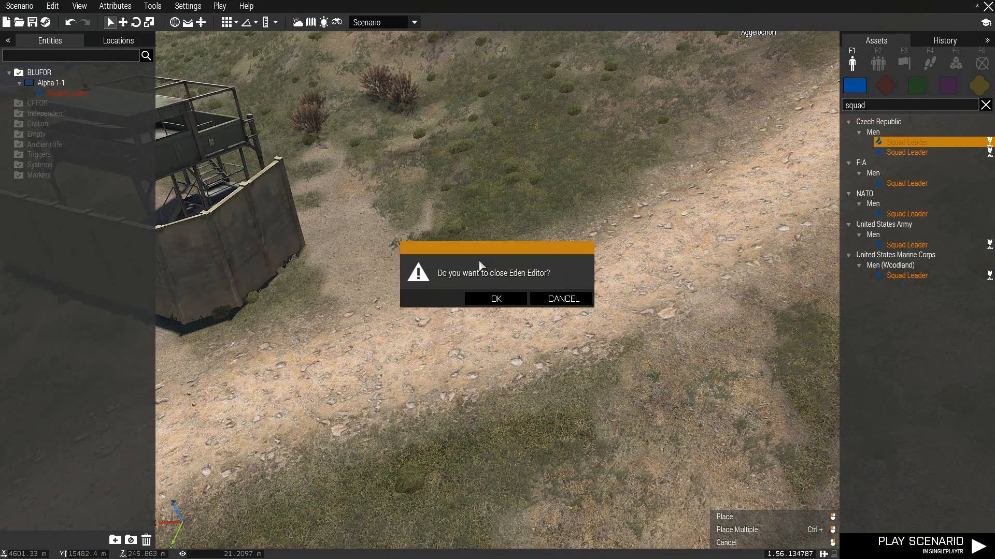
left_click(554, 303)
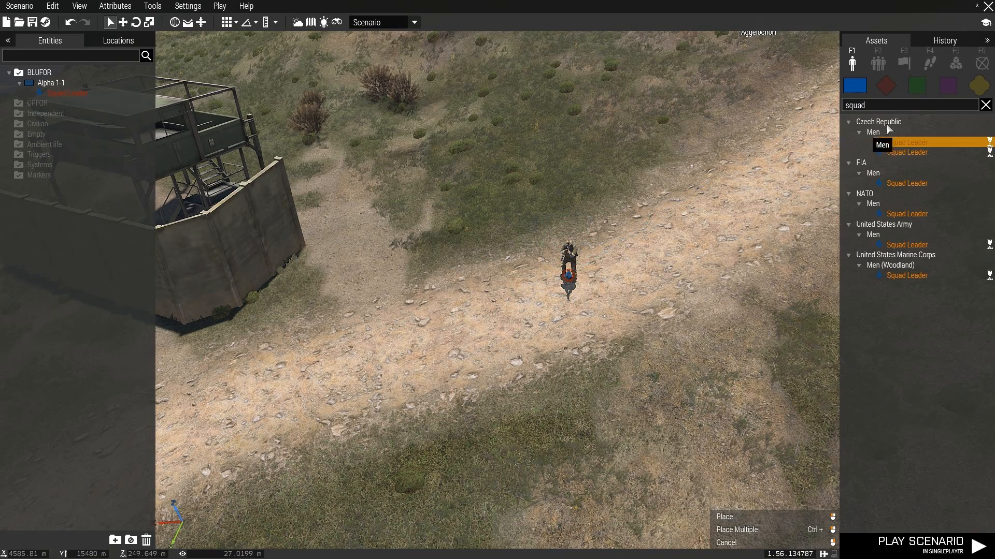
- Clear the asset search and cancel the pending placement of the second Squad Leader
left_click(985, 104)
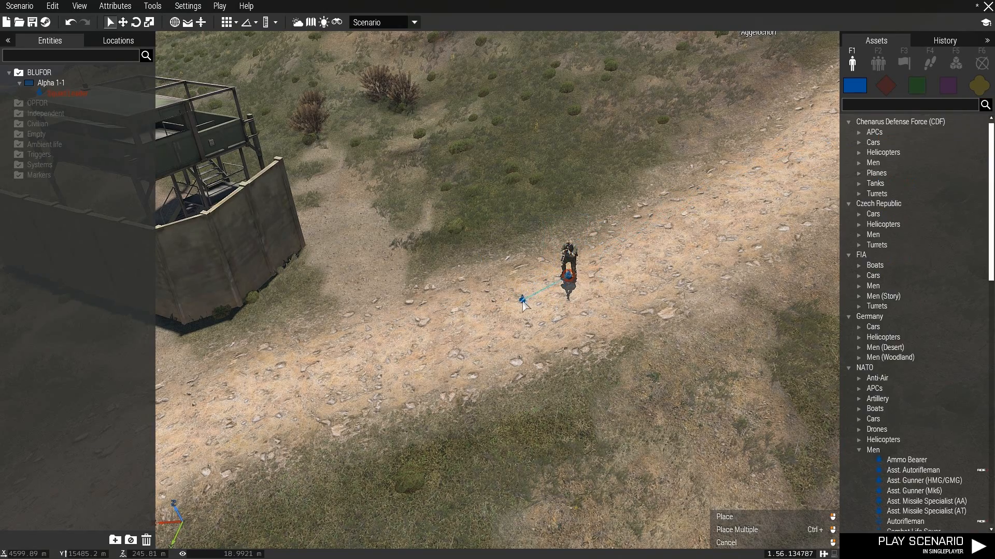
scroll(580, 282, "up", 3)
scroll(588, 279, "down", 4)
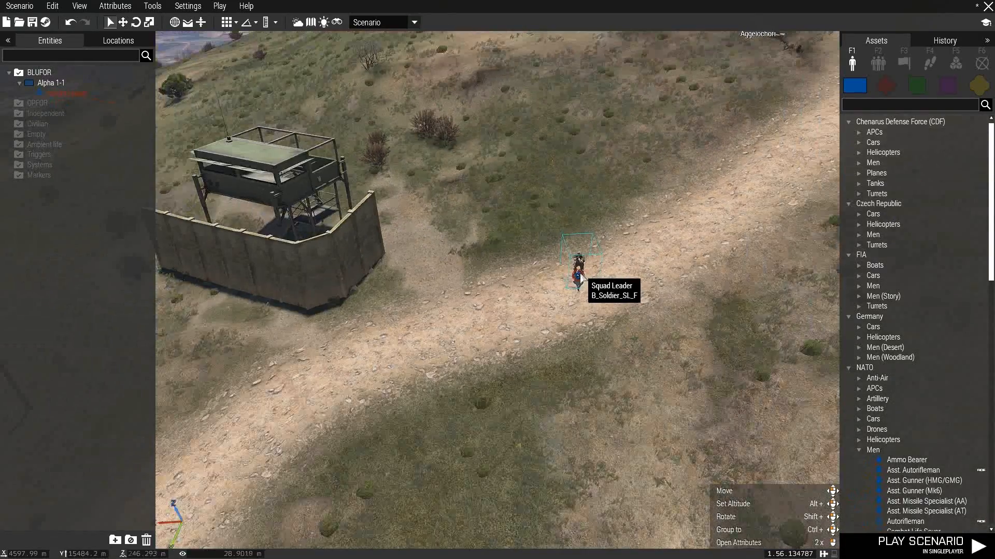
- Make the placed Squad Leader Playable in its object attributes and confirm
left_click(580, 274)
scroll(587, 290, "up", 3)
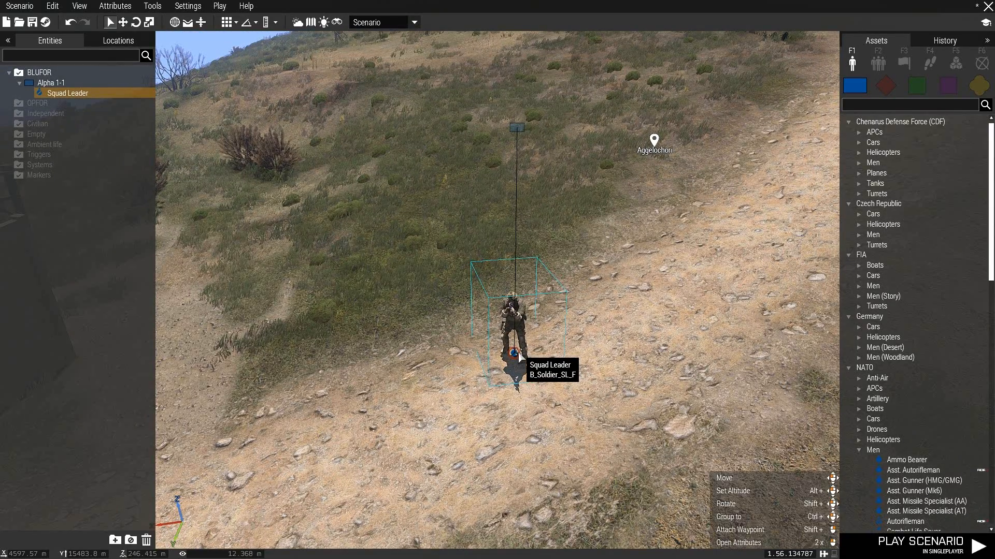
double_click(523, 354)
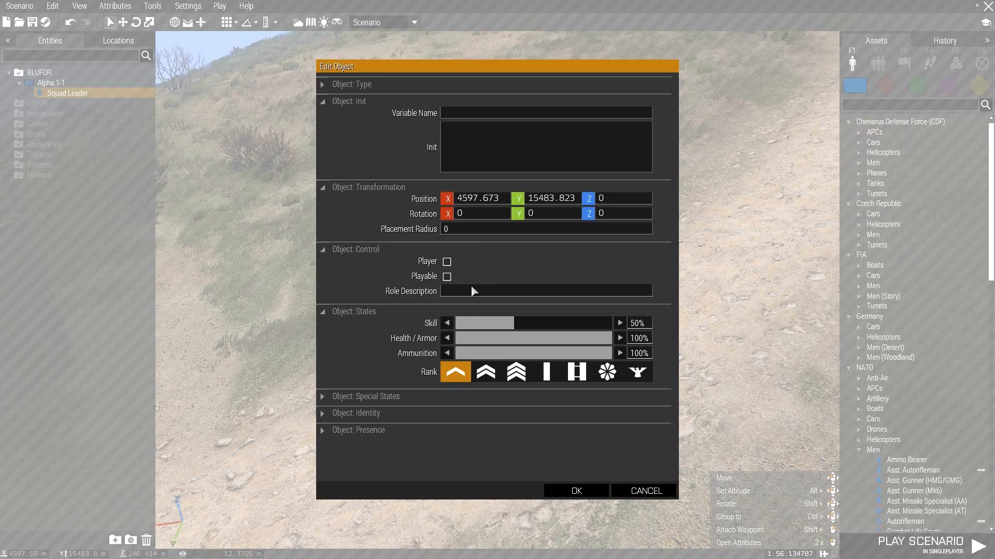
left_click(576, 491)
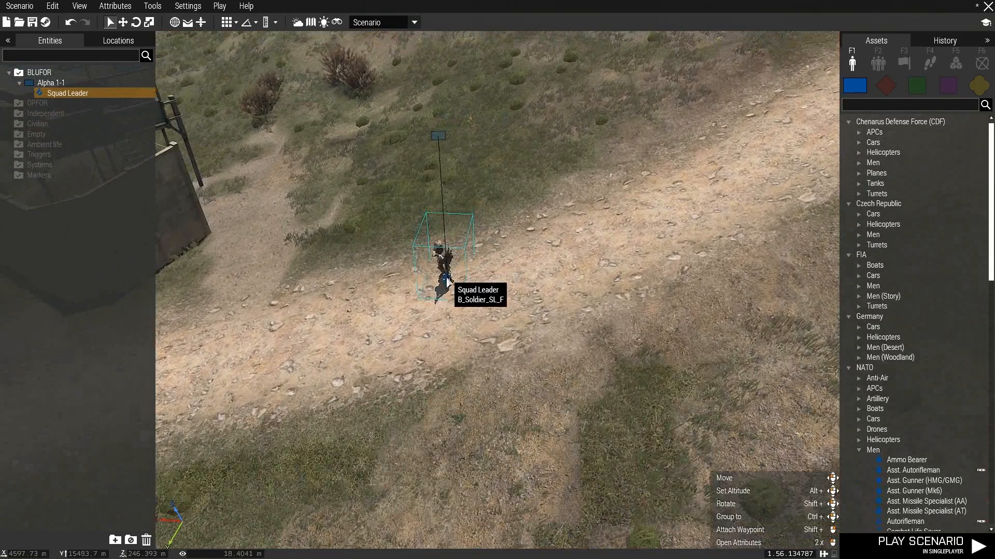
double_click(448, 280)
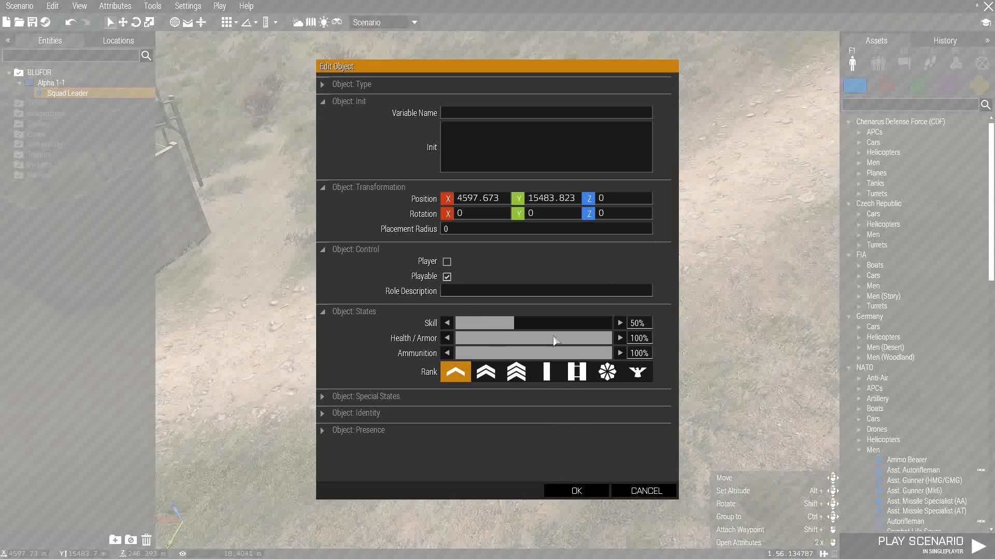
left_click(593, 492)
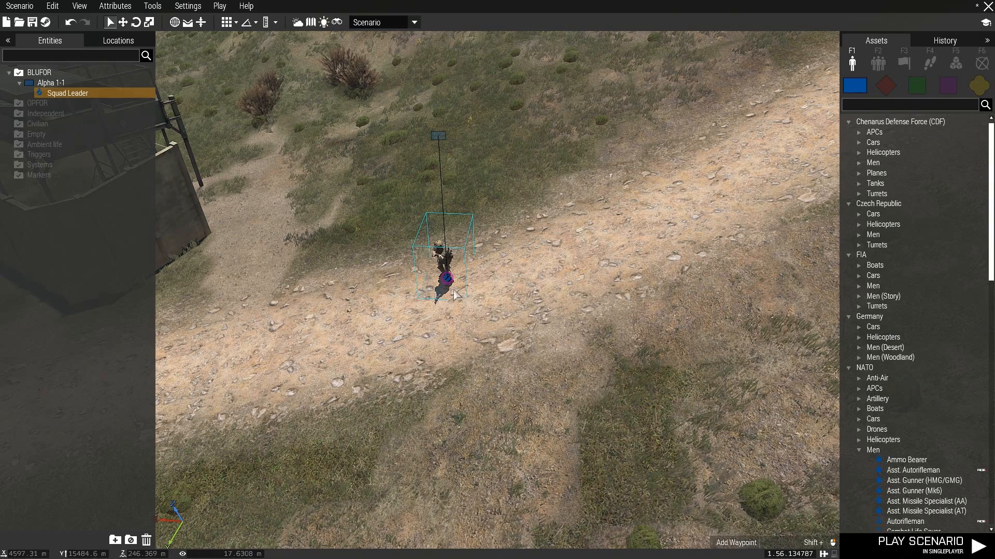
- Examine the Squad Leader's attributes, including the type, special states, identity and presence sections
double_click(442, 276)
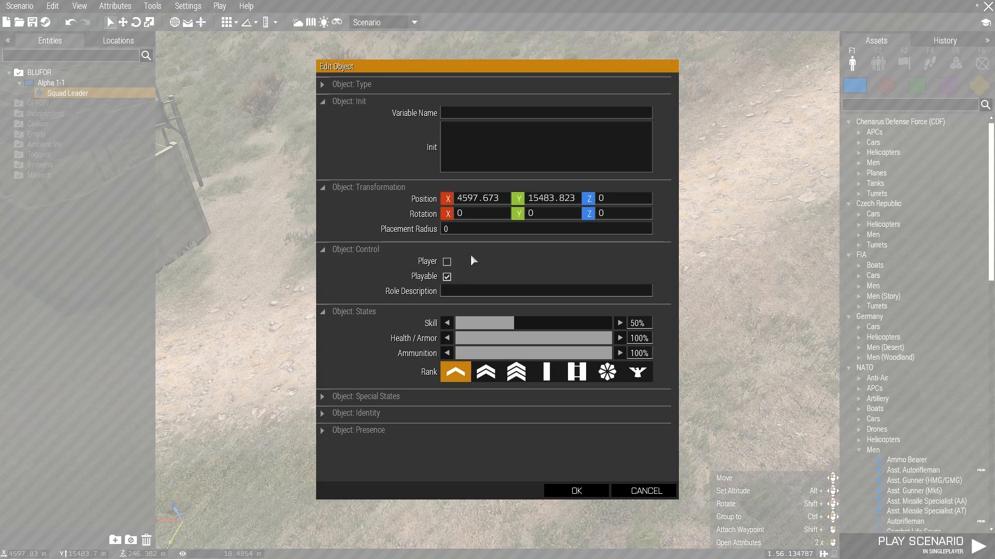
left_click(567, 488)
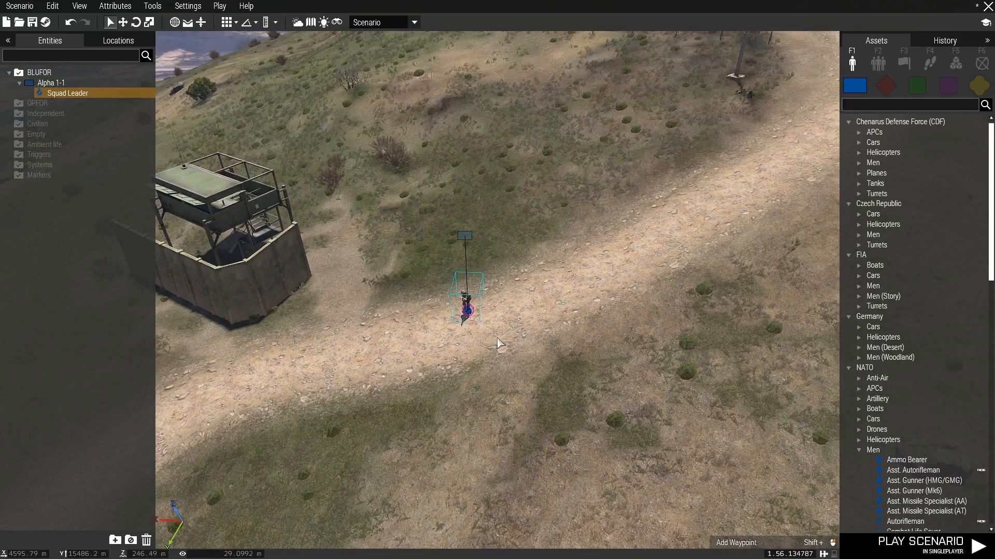
scroll(497, 344, "up", 5)
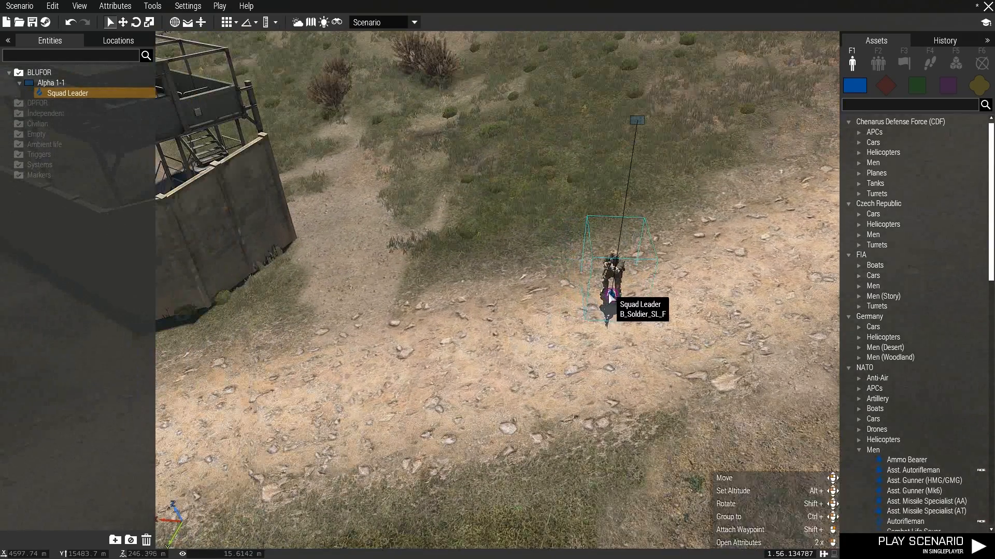
double_click(610, 297)
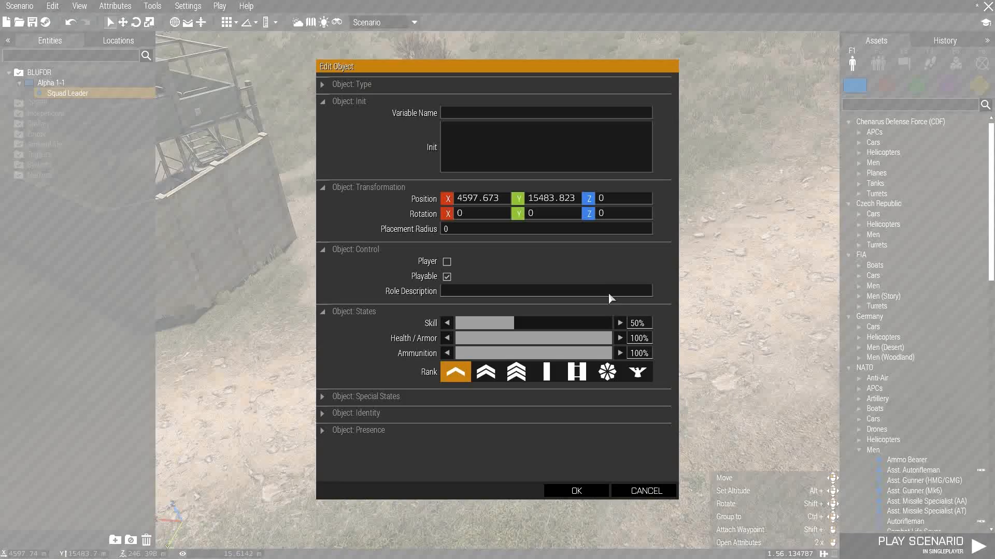
left_click(337, 430)
left_click(335, 413)
left_click(335, 397)
scroll(439, 161, "down", 3)
scroll(439, 161, "up", 3)
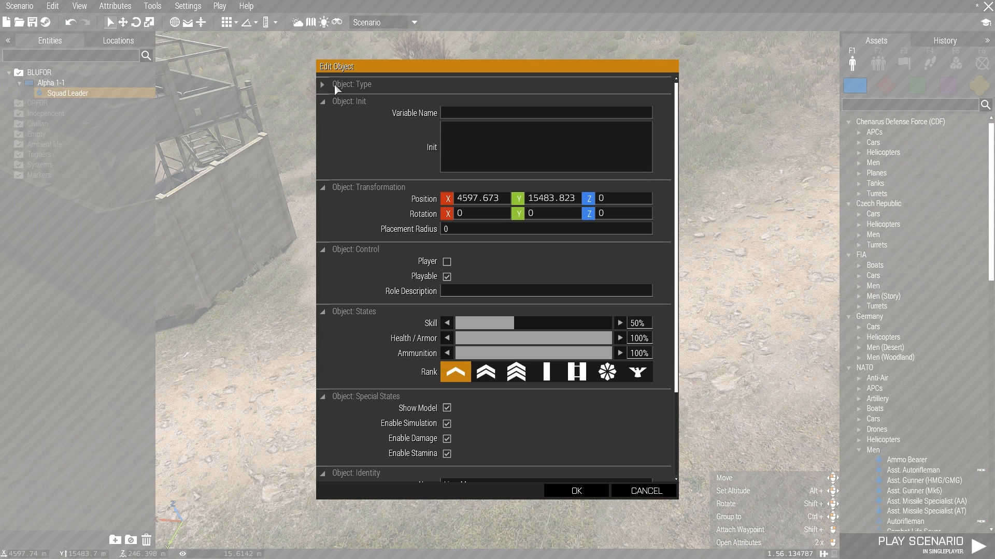
left_click(331, 85)
left_click(326, 83)
scroll(357, 207, "down", 2)
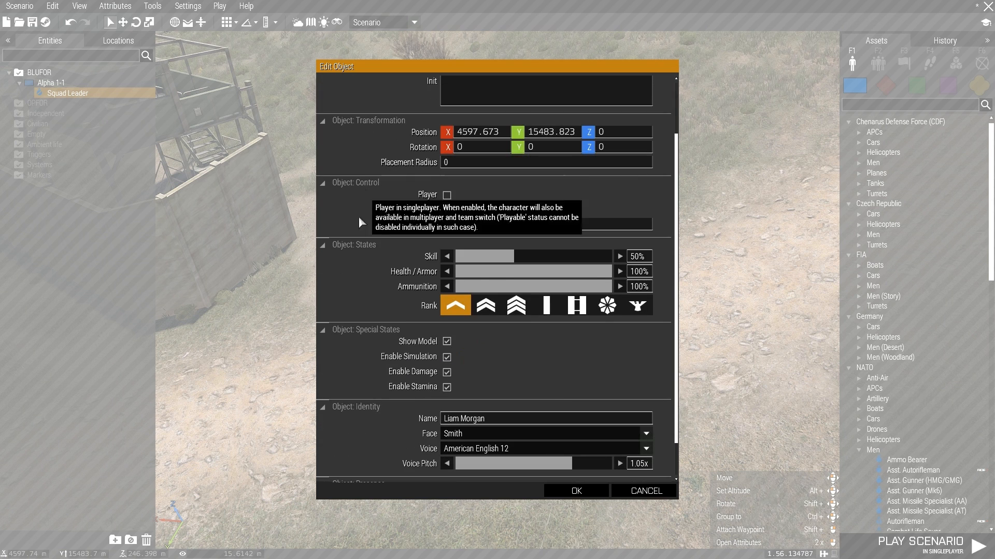
scroll(471, 136, "down", 1)
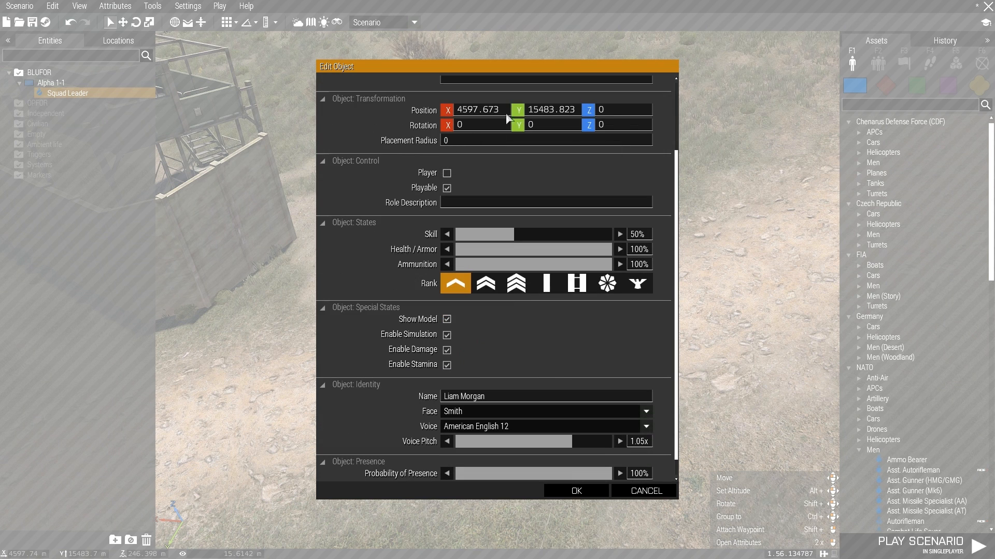
scroll(482, 132, "down", 1)
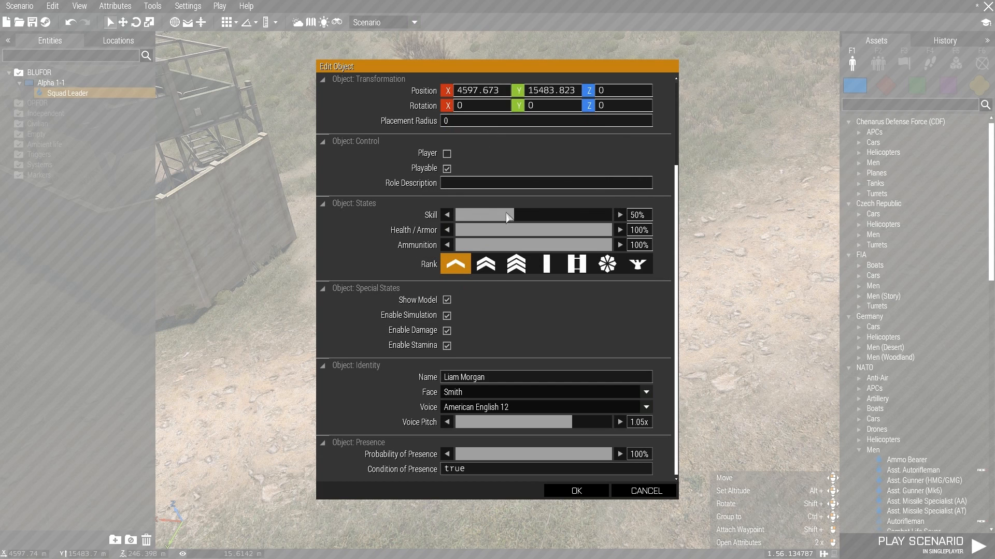
- Set the Squad Leader's Skill to 51%, with Health / Armor and Ammunition both at 100%
left_click_drag(503, 217, 518, 218)
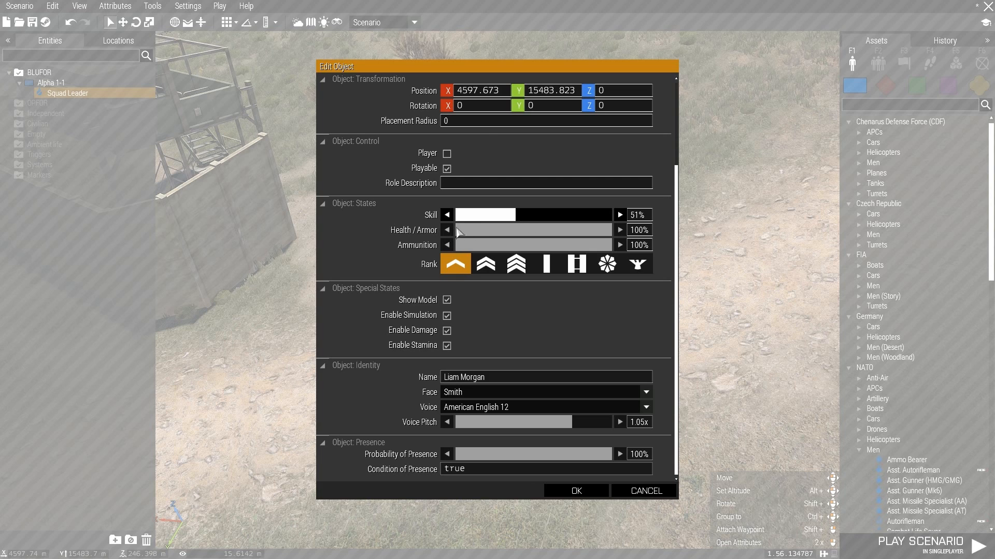
mouse_move(520, 234)
left_mouse_down()
mouse_move(585, 228)
mouse_move(458, 232)
mouse_move(664, 244)
left_mouse_up()
mouse_move(586, 246)
left_mouse_down()
mouse_move(616, 246)
mouse_move(438, 243)
mouse_move(663, 272)
left_mouse_up()
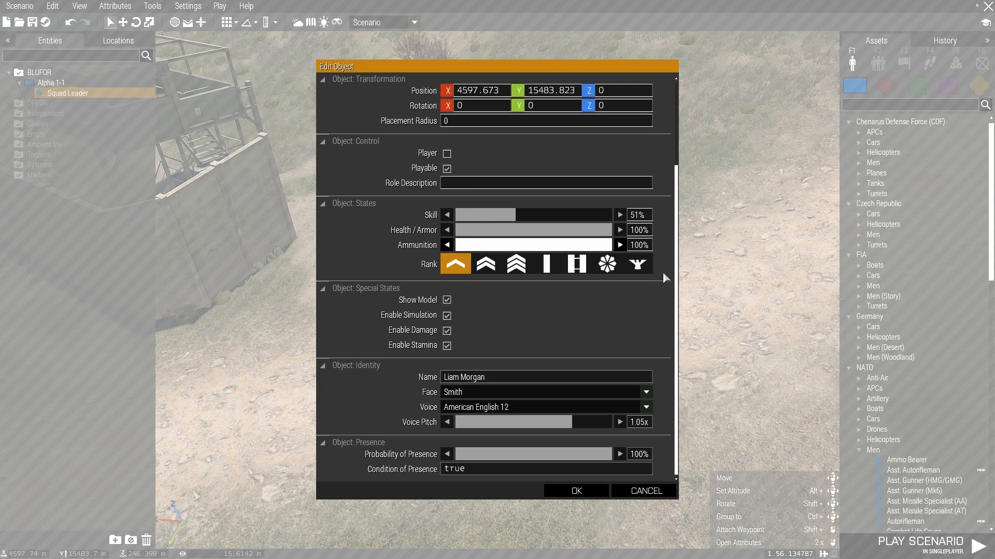
left_click(618, 298)
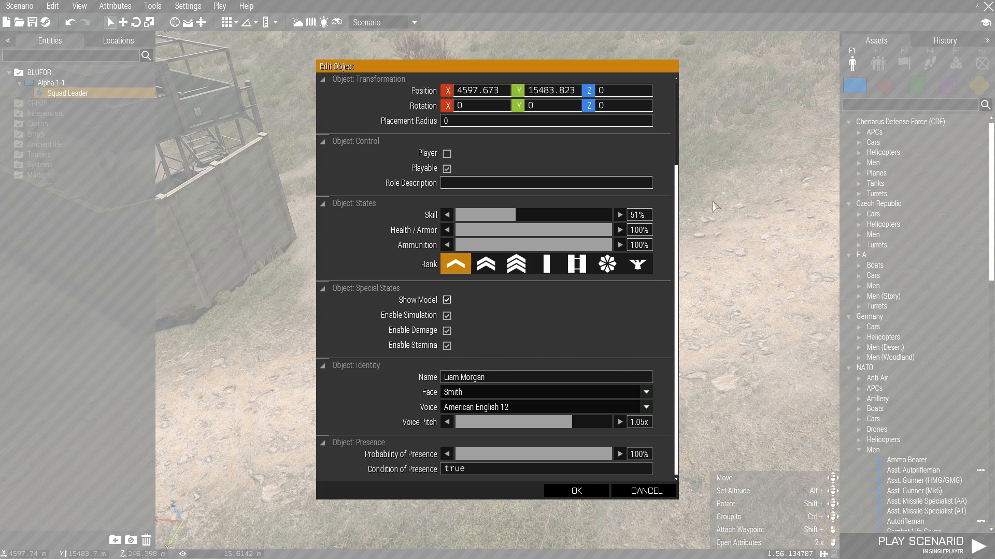
- Examine the Squad Leader's name and face fields, and close the attributes without saving
left_click_drag(529, 373, 370, 362)
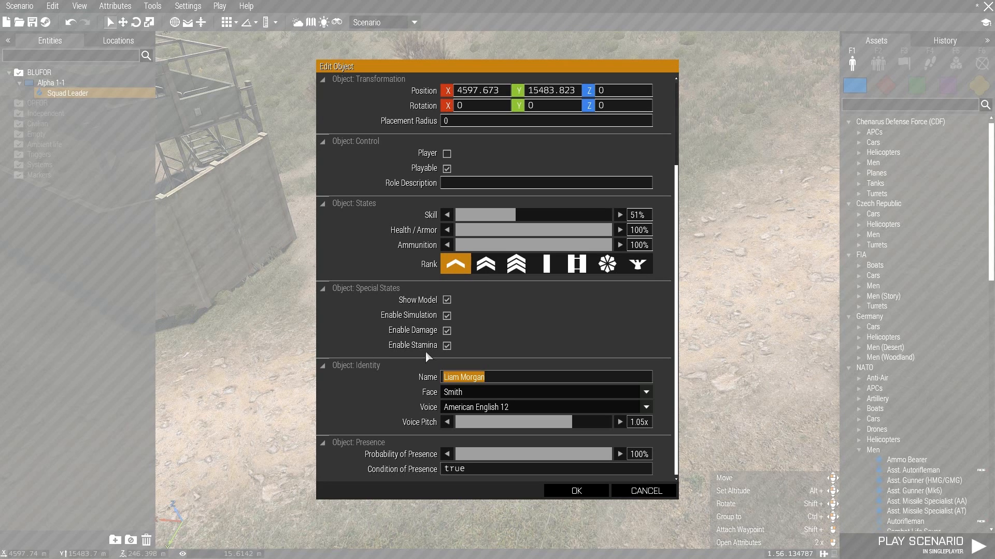
left_click(477, 395)
left_click(523, 351)
scroll(575, 377, "up", 3)
left_click(646, 491)
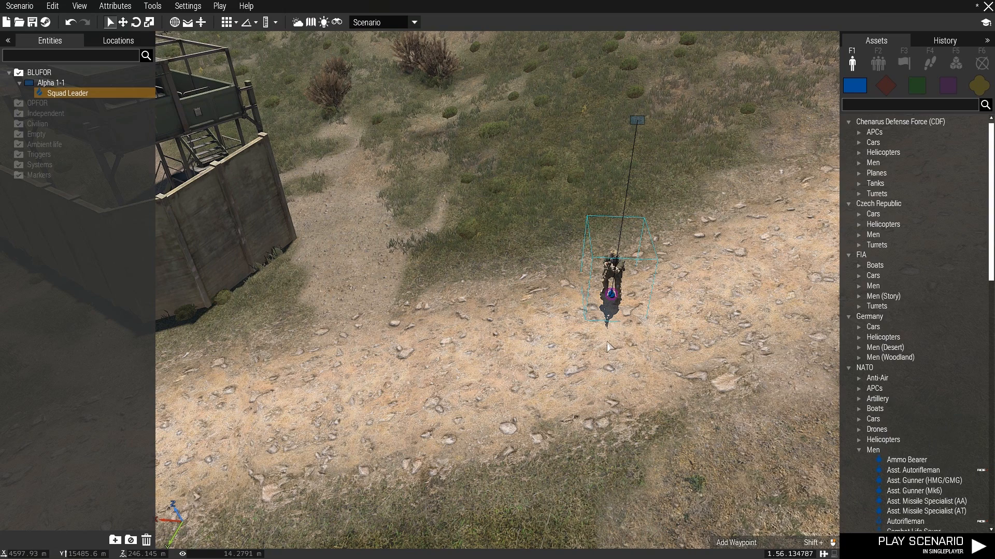
- Load the saved Squad Lead loadout onto the Squad Leader in the Arsenal and confirm it
right_click(610, 295)
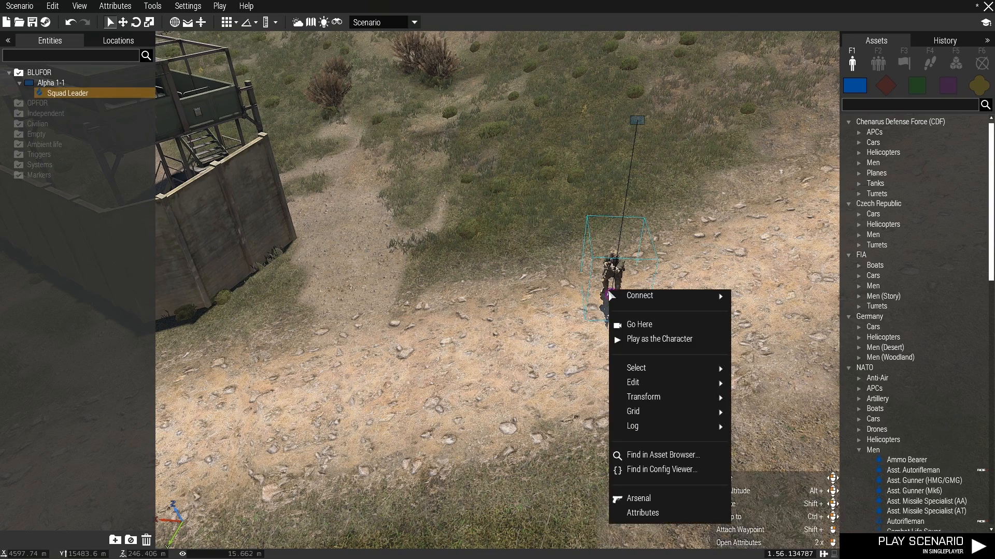
mouse_move(657, 417)
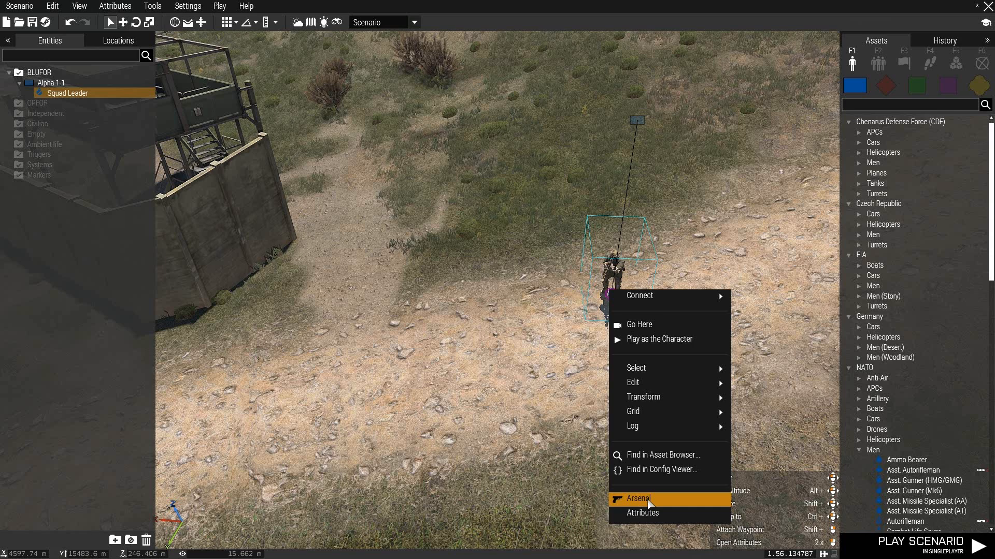
left_click(638, 499)
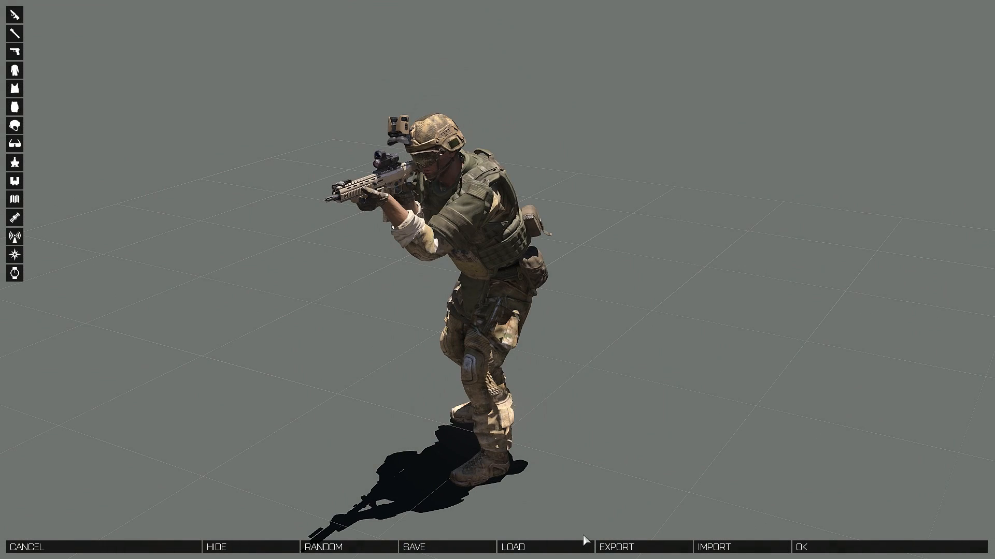
left_click(522, 548)
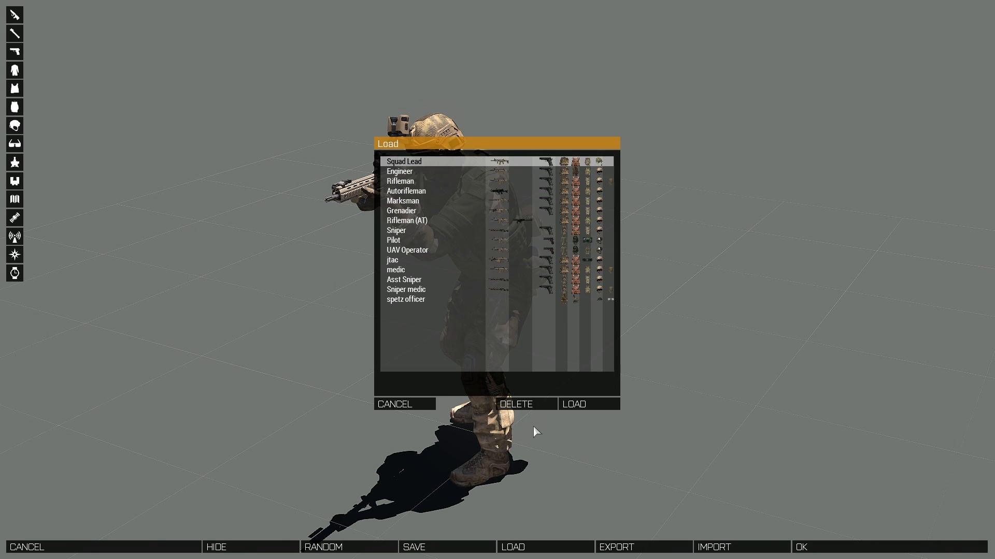
left_click(589, 405)
left_click_drag(553, 425, 580, 408)
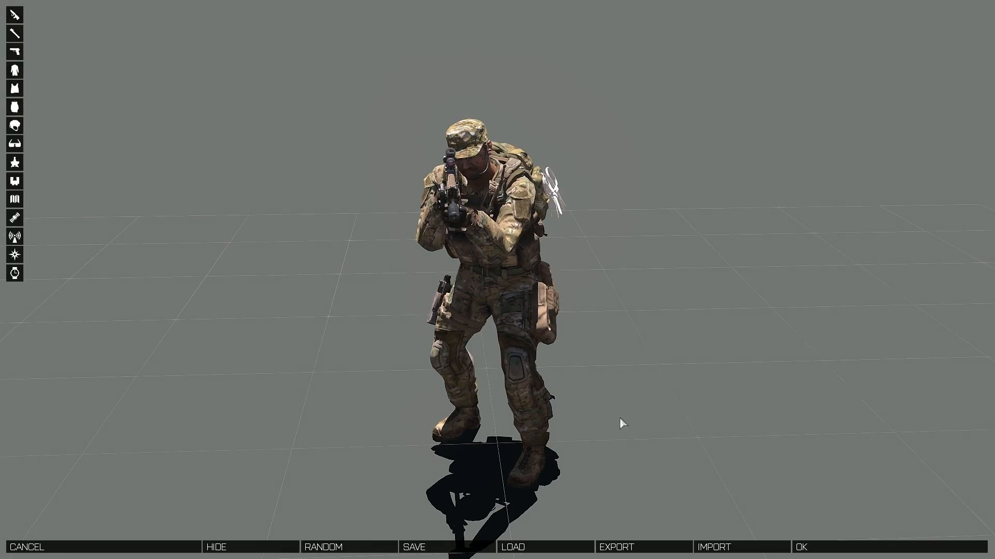
left_click(827, 545)
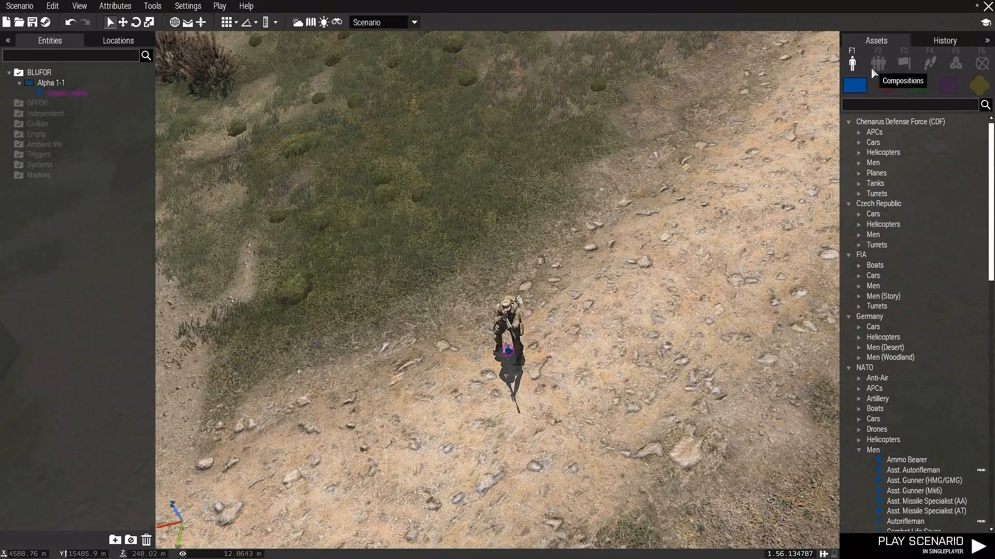
- Place a NATO infantry Rifle Squad composition near the dirt road and delete the original lone Squad Leader
left_click(878, 63)
scroll(703, 174, "up", 3)
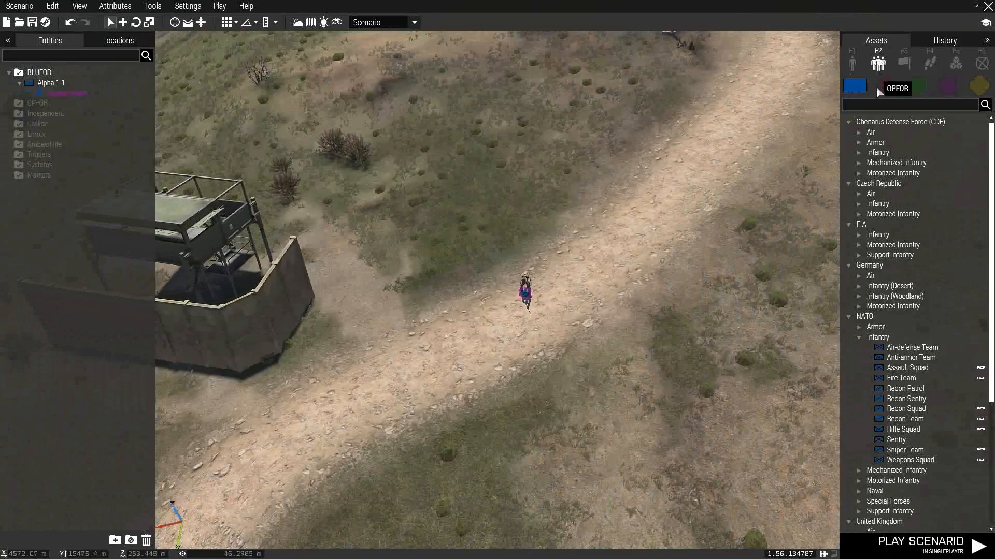
scroll(881, 275, "down", 3)
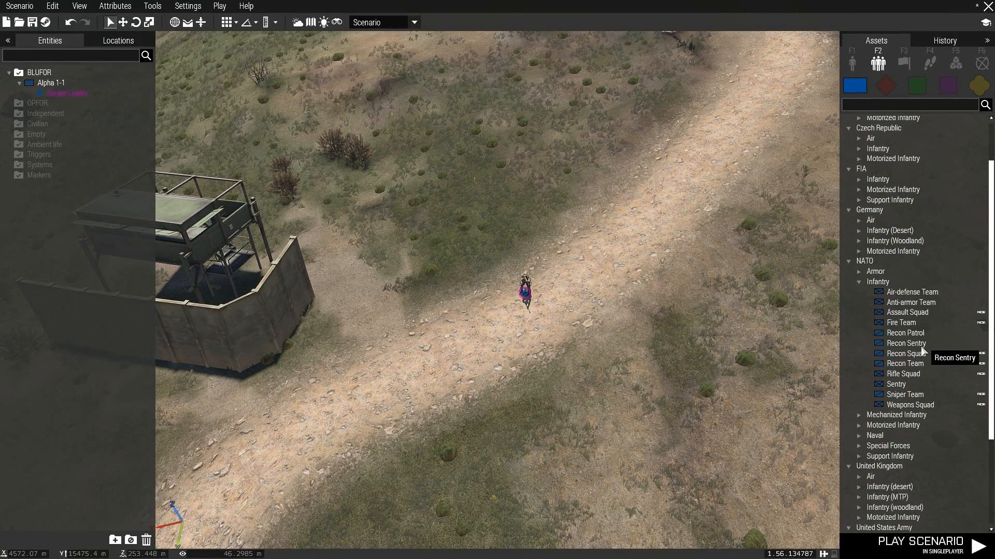
left_click(897, 372)
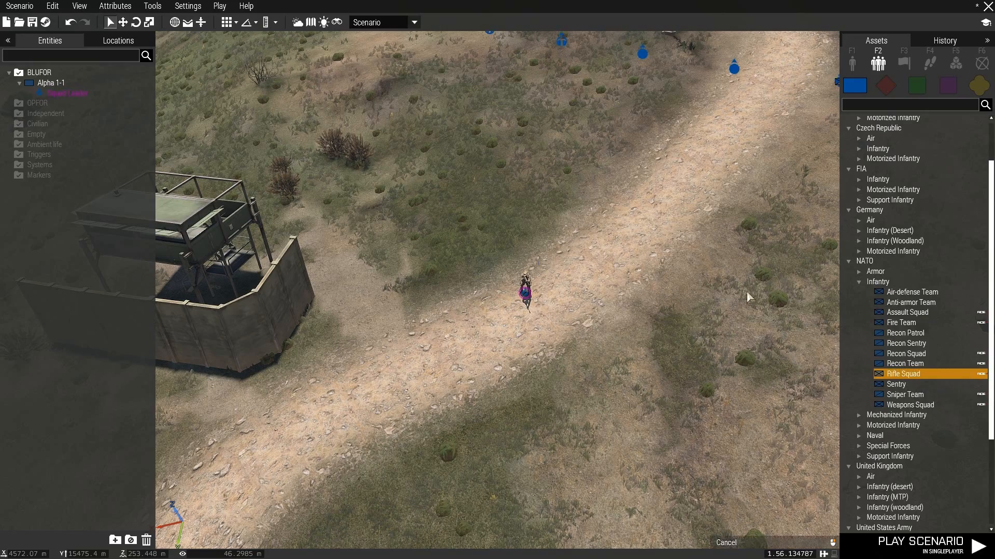
left_click(617, 190)
scroll(641, 267, "down", 4)
key("d")
left_click(474, 374)
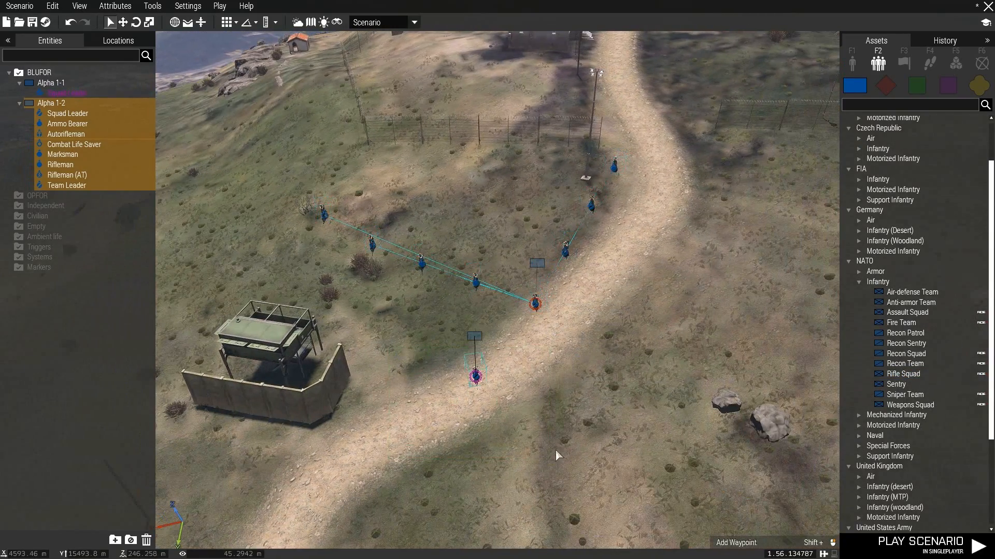
key("Delete")
- Move the Rifle Squad's members close together on the dirt road, with the Squad Leader standing at its edge
scroll(559, 378, "up", 3)
left_click_drag(235, 118, 668, 316)
left_click_drag(529, 291, 619, 337)
left_click_drag(529, 332, 549, 324)
left_click_drag(450, 303, 527, 292)
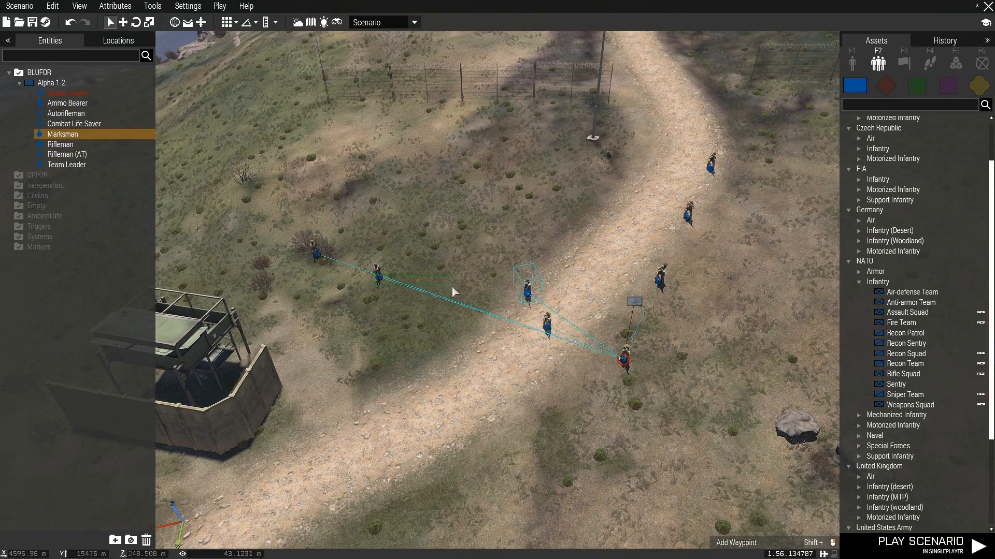
left_click(378, 276)
left_click_drag(378, 276, 522, 309)
left_click_drag(316, 258, 564, 298)
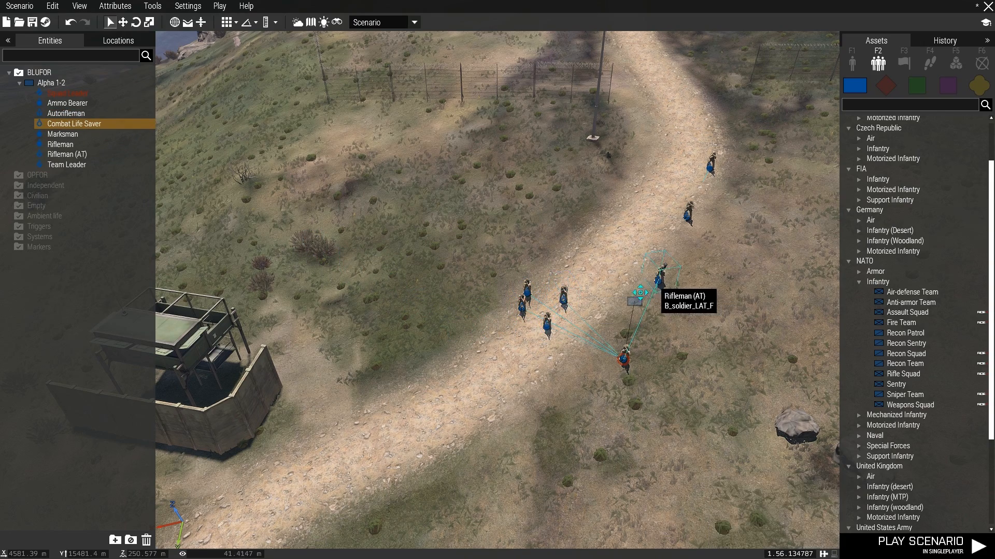
left_click_drag(657, 281, 618, 302)
left_click_drag(688, 213, 591, 290)
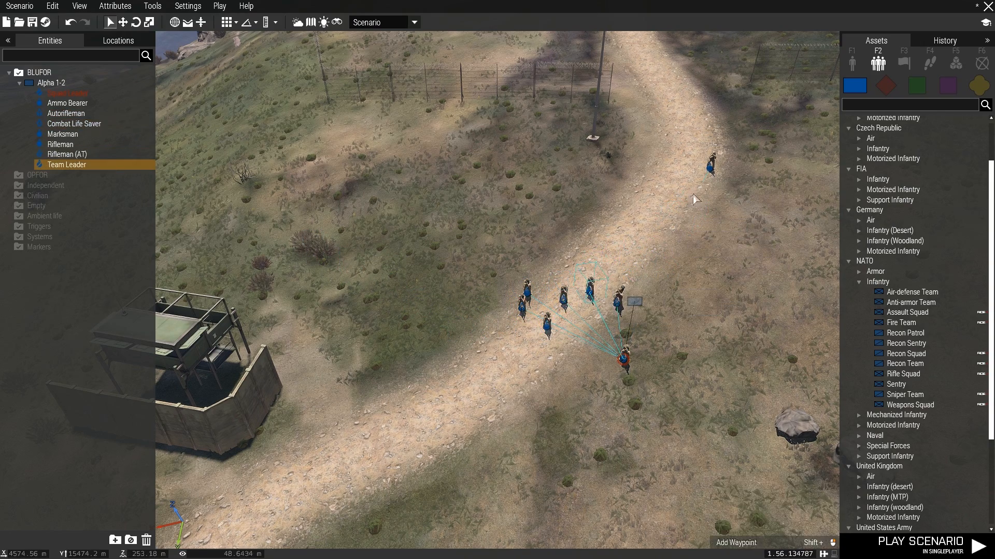
left_click_drag(709, 167, 574, 288)
scroll(619, 357, "up", 6)
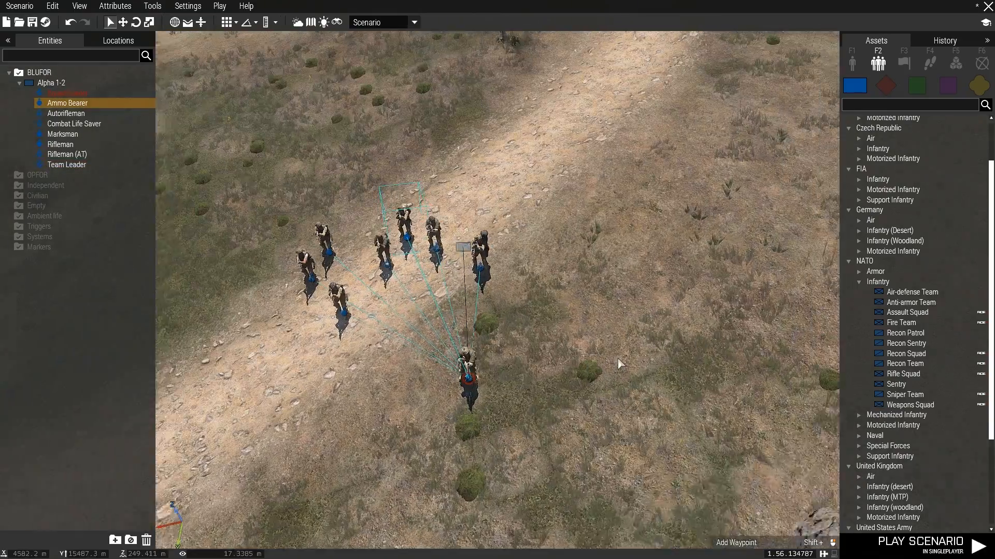
- Examine the group lines linking the Rifle Squad's members to their Squad Leader
scroll(538, 390, "down", 8)
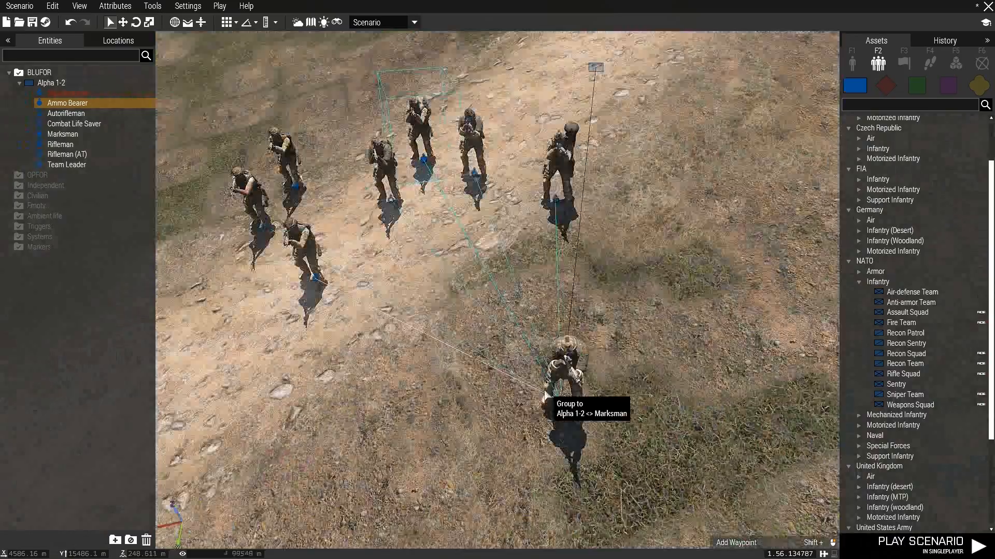
scroll(543, 390, "down", 10)
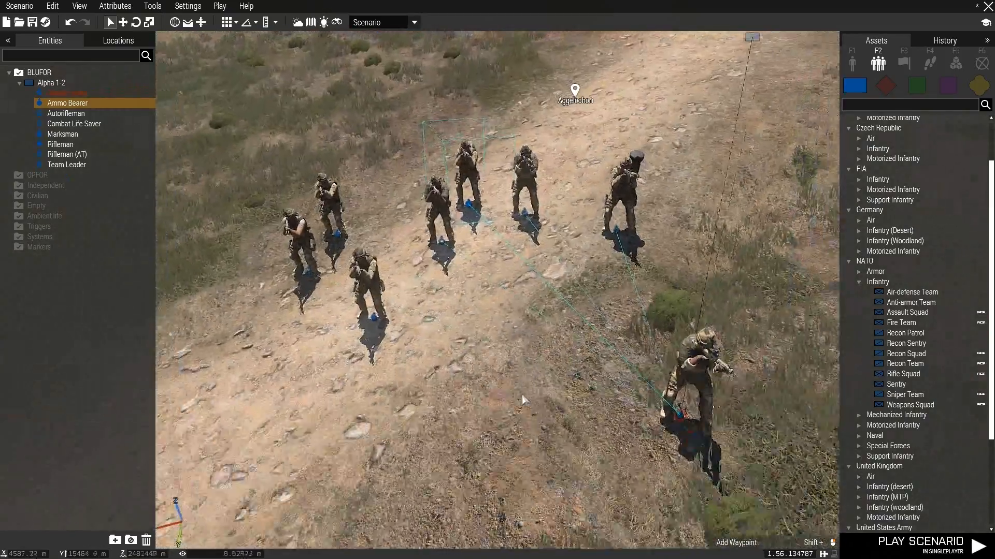
scroll(523, 395, "down", 2)
left_click(539, 369)
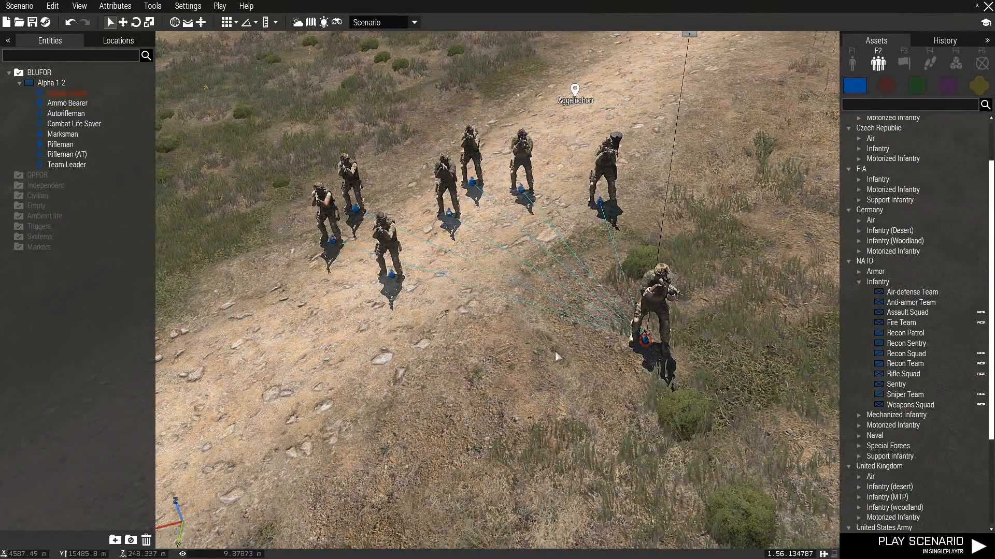
scroll(646, 336, "down", 5)
scroll(644, 325, "up", 2)
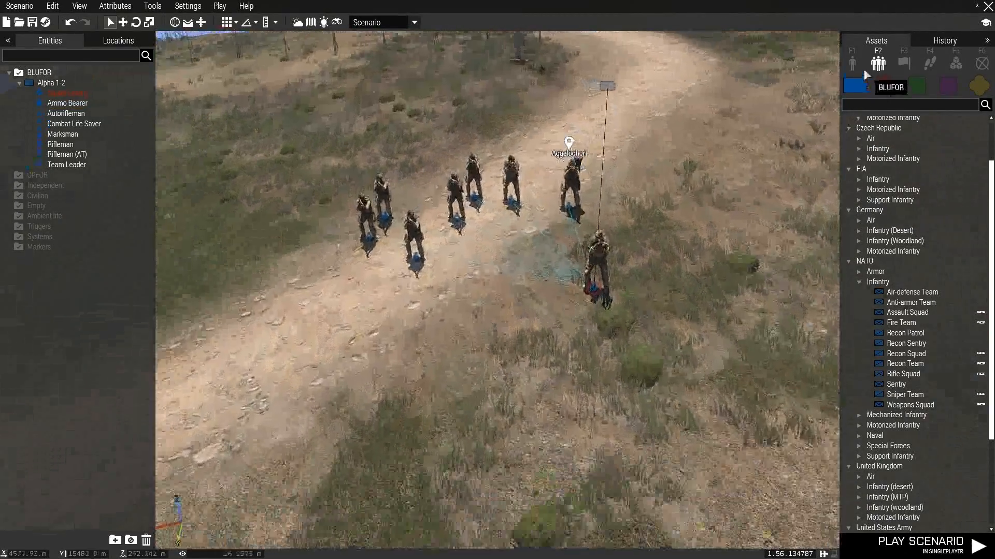
- Place a single NATO Marksman on the grass beside the road, away from the Rifle Squad
left_click(852, 64)
scroll(918, 253, "down", 7)
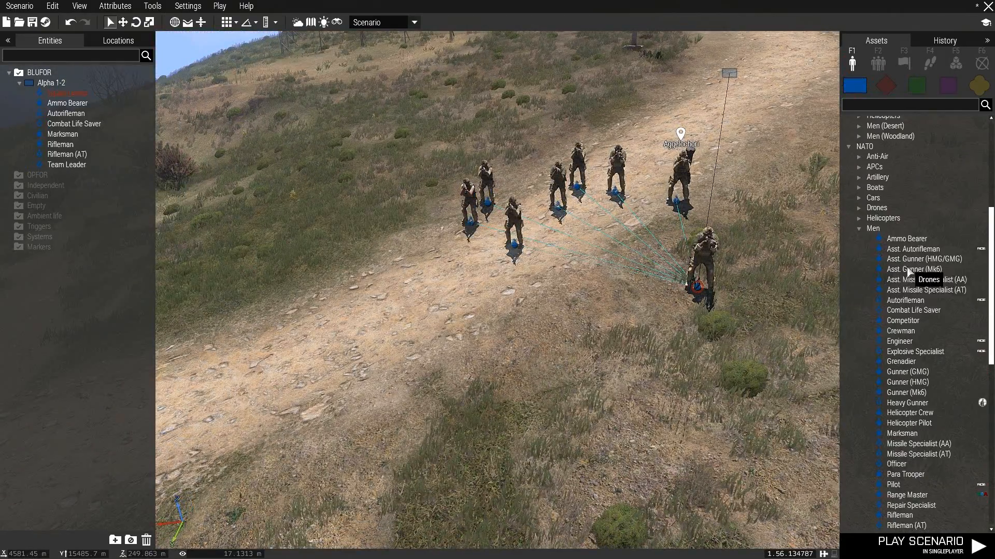
scroll(891, 311, "down", 5)
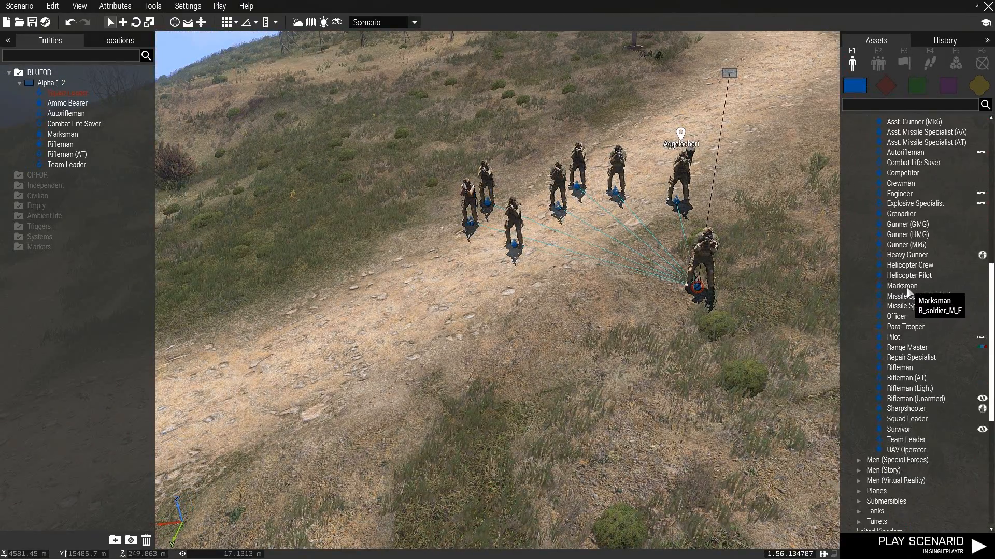
left_click(904, 286)
left_click(448, 364)
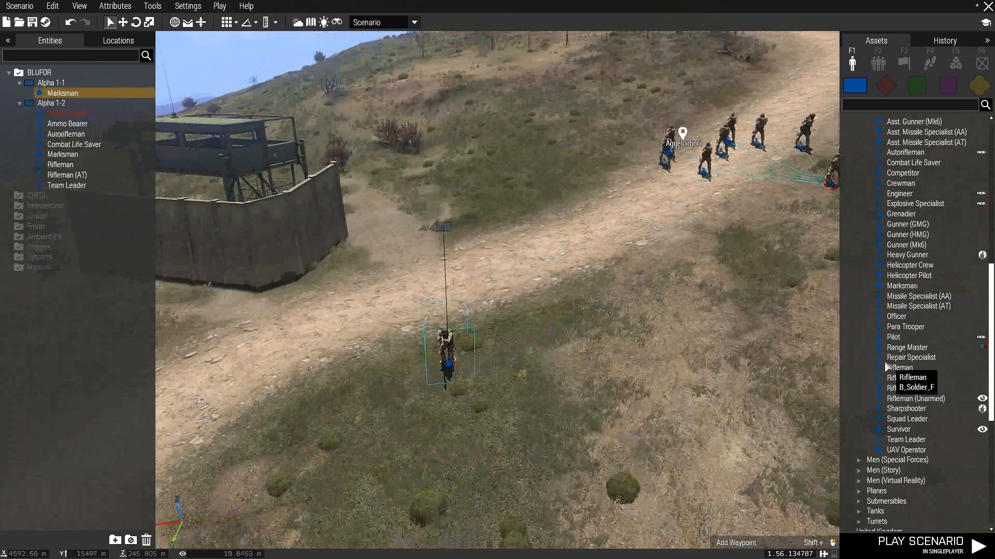
left_click(910, 358)
left_click(332, 391)
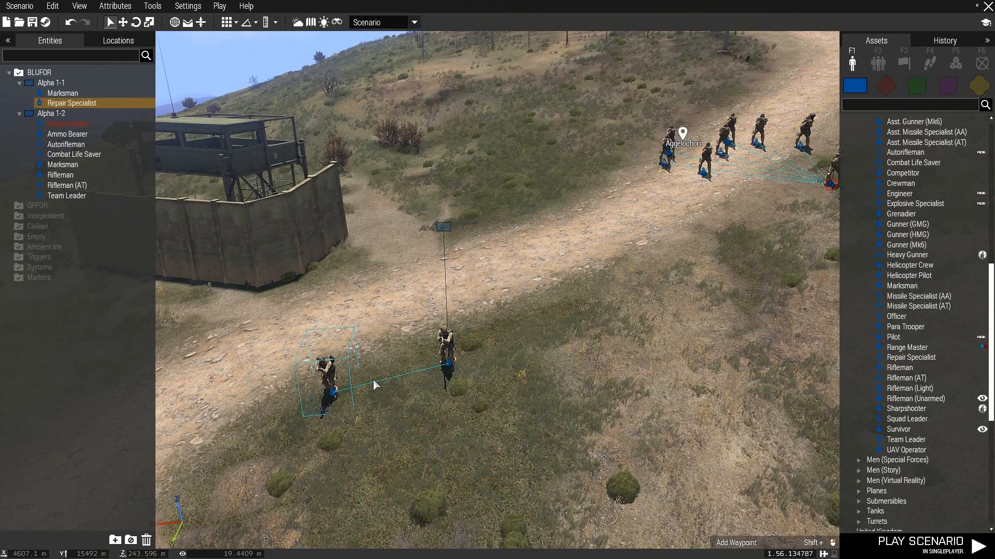
key("Delete")
- Place a Repair Specialist as its own group and position it and the Marksman on the dirt road near the wall
left_click(449, 382)
left_click_drag(565, 335, 434, 355)
left_click_drag(506, 395, 524, 339)
scroll(406, 410, "up", 5)
key("d")
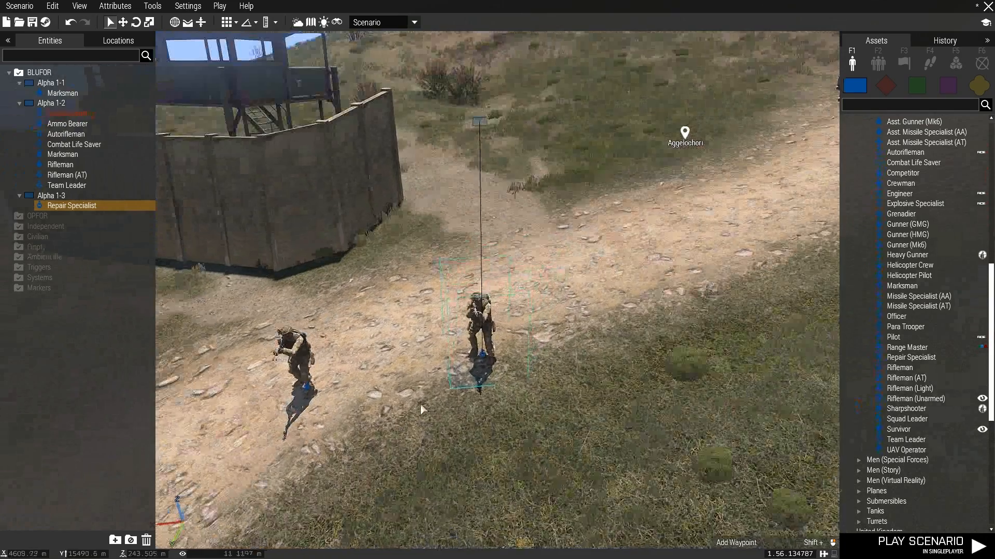
left_click(421, 406)
key("a")
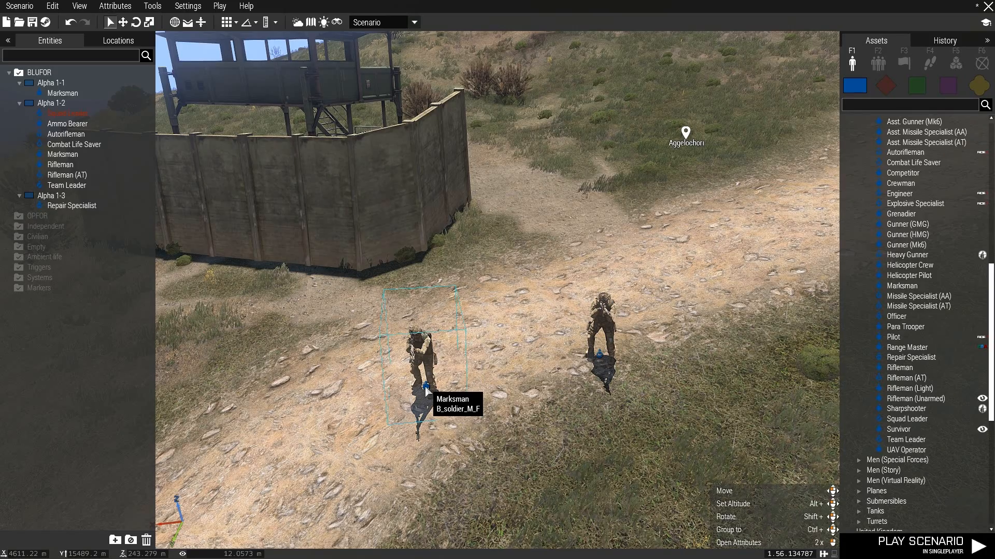
- Group the Marksman to the Repair Specialist and move the Repair Specialist slightly nearer to him
right_click(425, 390)
mouse_move(470, 336)
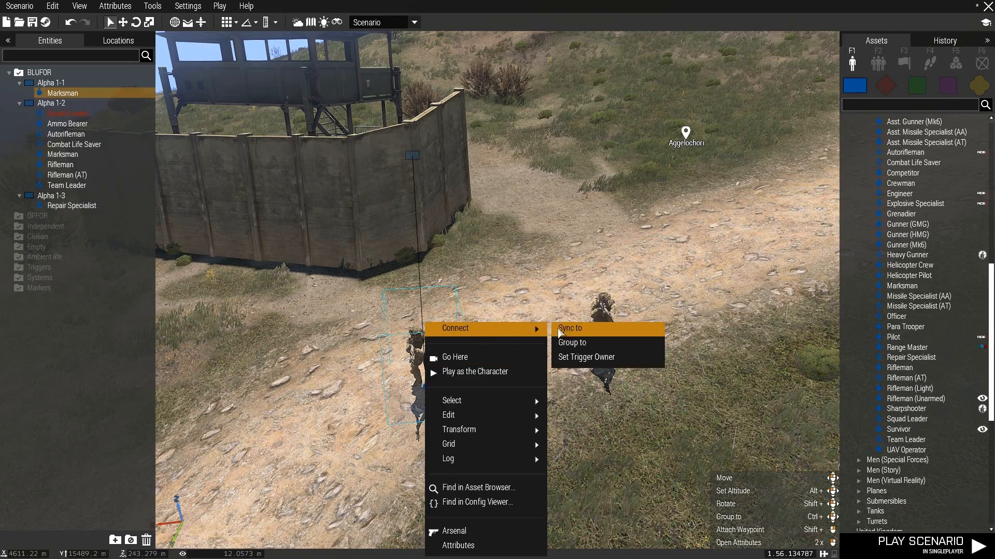
left_click(585, 343)
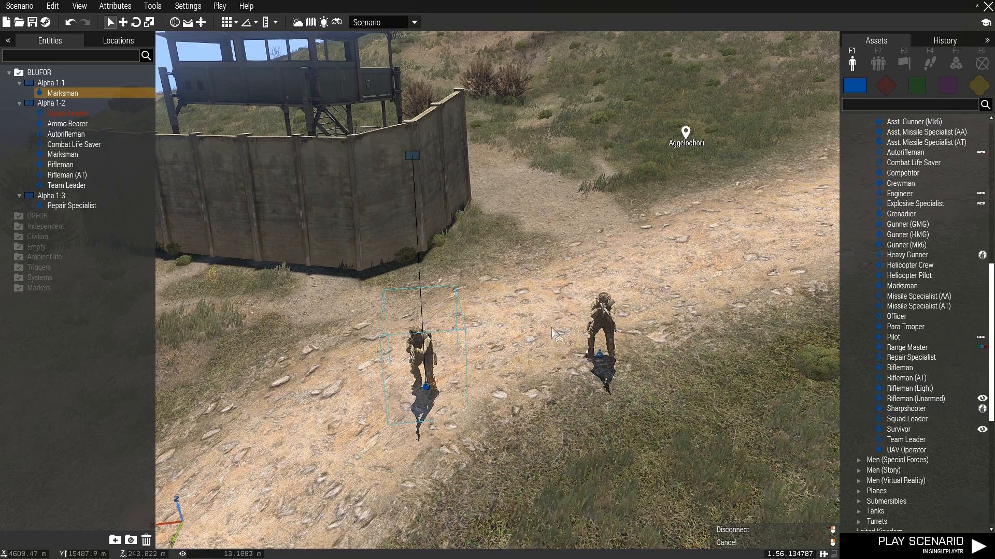
left_click(601, 357)
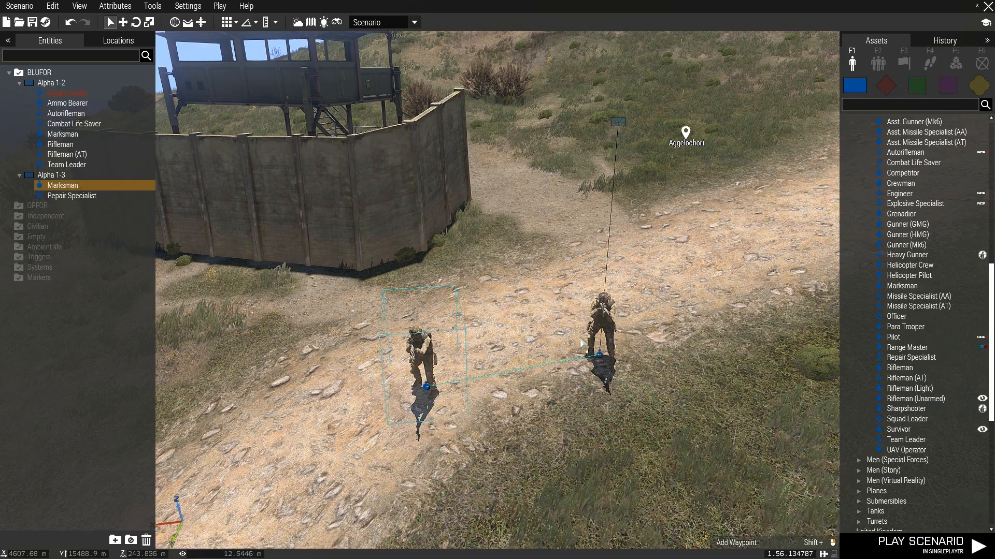
left_click_drag(599, 343, 577, 376)
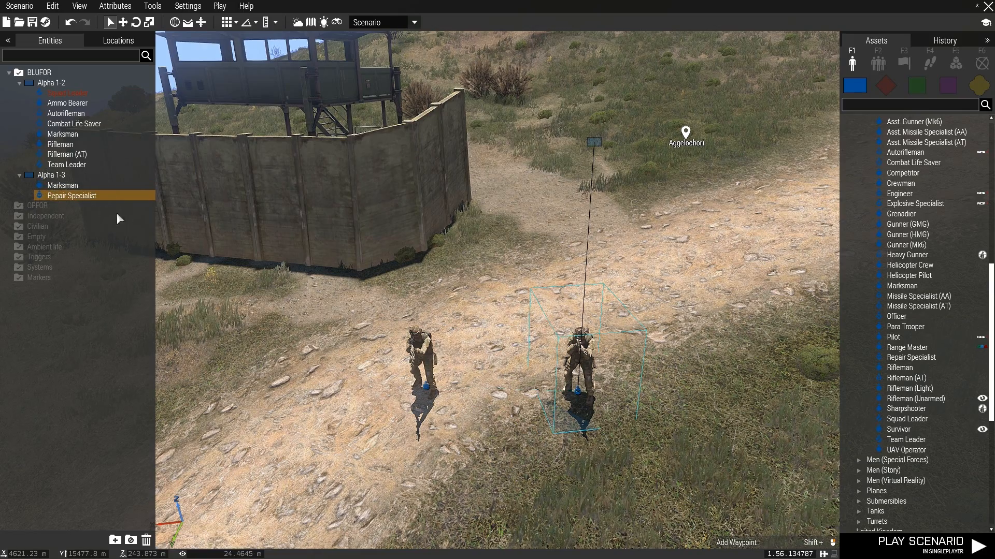
right_click(72, 177)
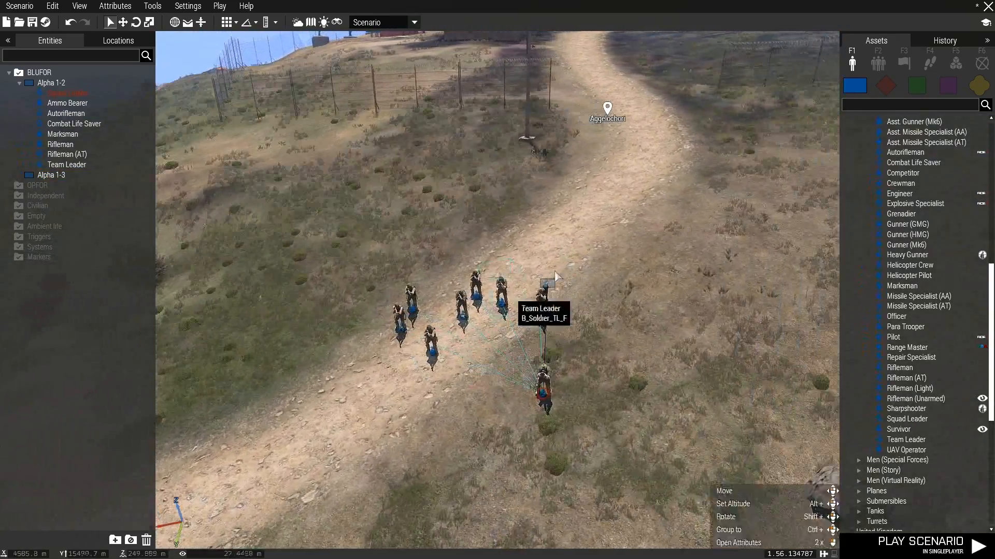
- Make the Rifle Squad's Rifleman and Autorifleman playable in their object attributes
scroll(933, 274, "up", 3)
scroll(932, 261, "up", 3)
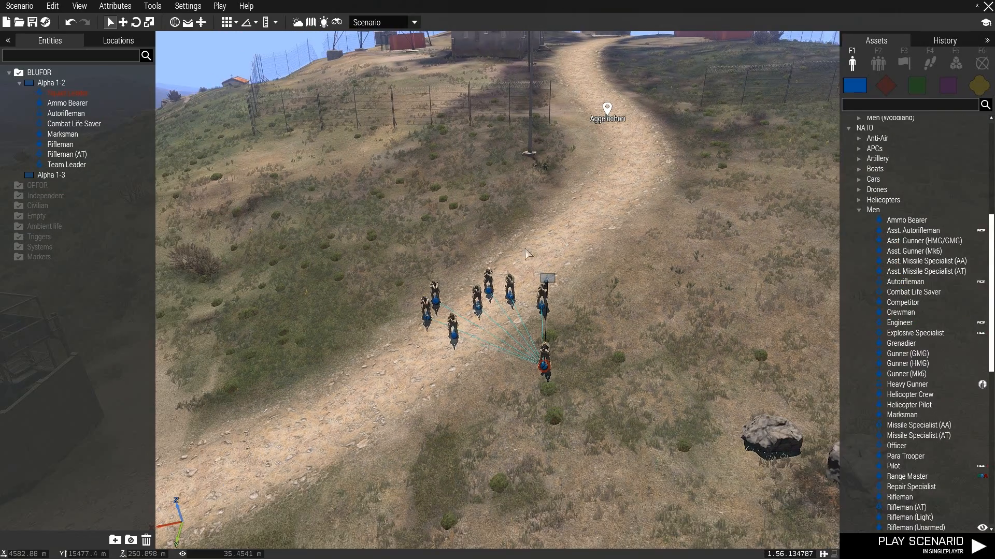
left_click_drag(659, 406, 659, 406)
left_click(497, 384)
scroll(475, 405, "up", 4)
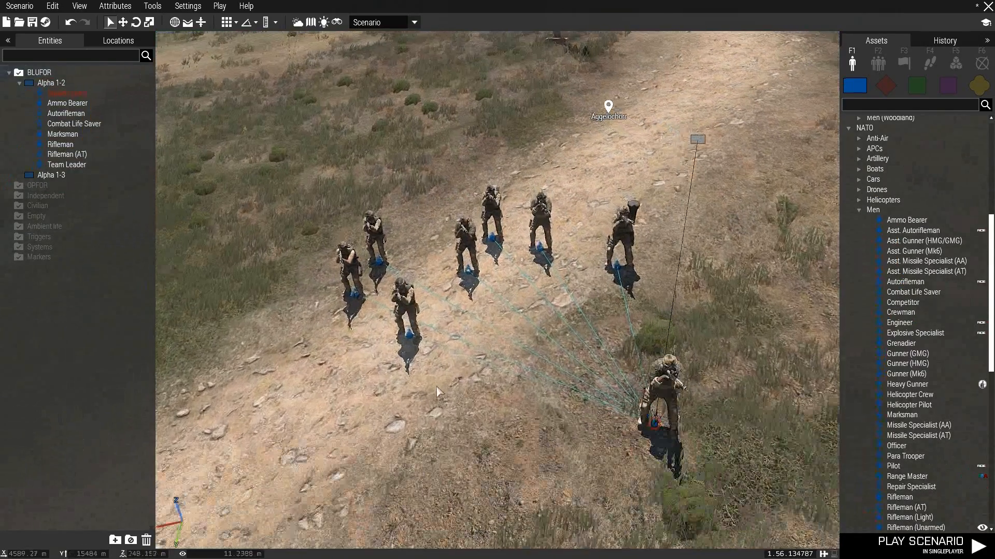
double_click(407, 336)
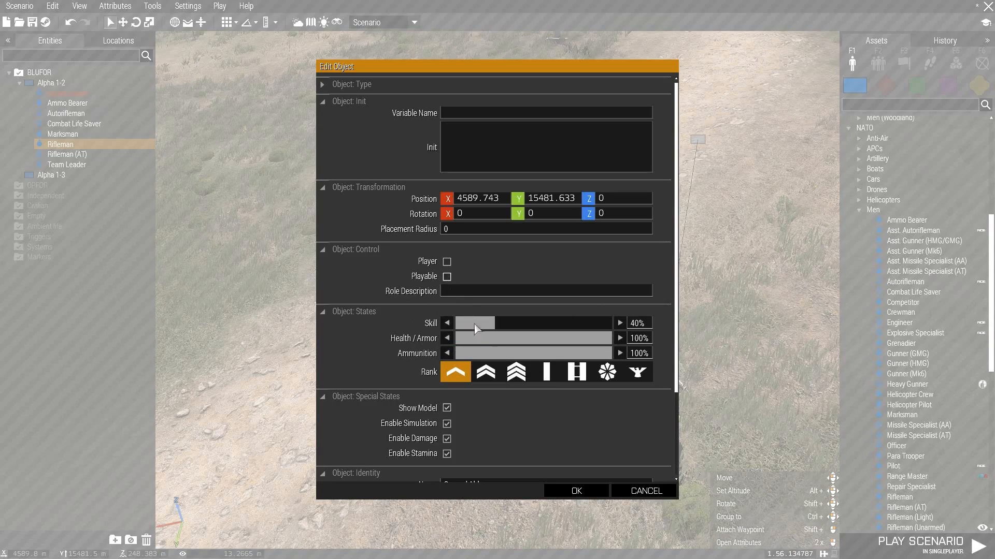
left_click(590, 500)
double_click(347, 289)
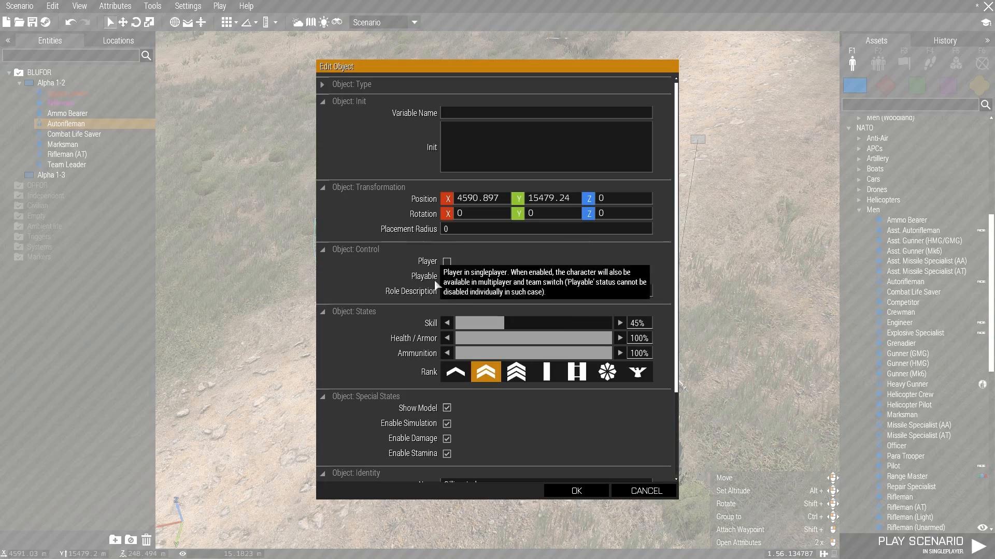
left_click(586, 489)
- Make the squad's Marksman and Combat Life Saver playable in their object attributes
double_click(370, 258)
left_click(446, 277)
left_click(576, 491)
double_click(469, 273)
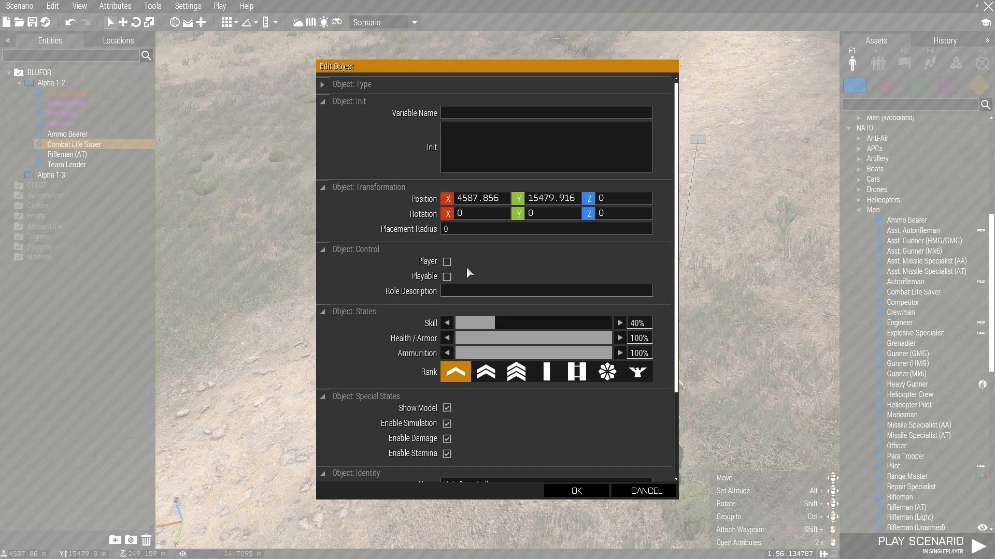
left_click(576, 490)
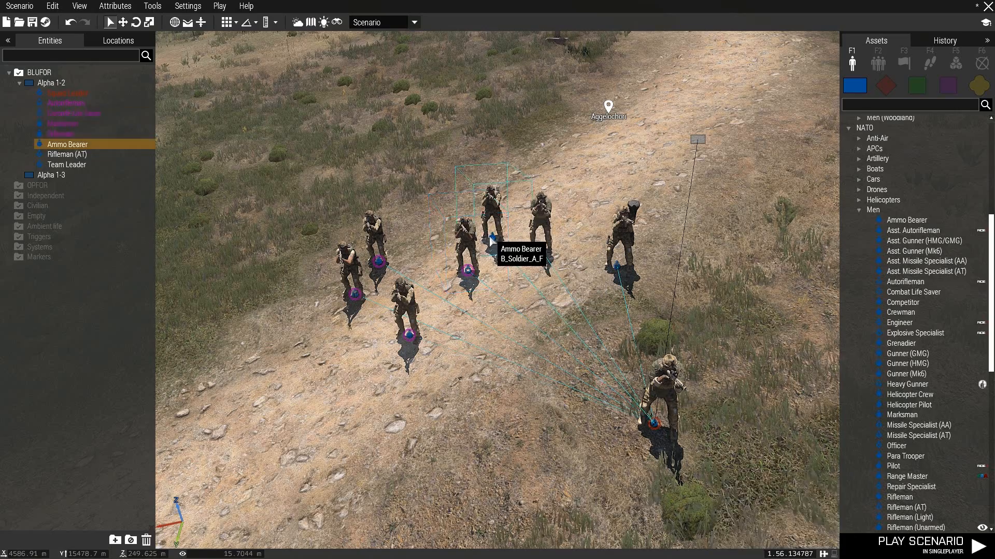
- Make the squad's Ammo Bearer, Team Leader and Rifleman (AT) playable in their object attributes
double_click(492, 241)
left_click(585, 492)
double_click(537, 243)
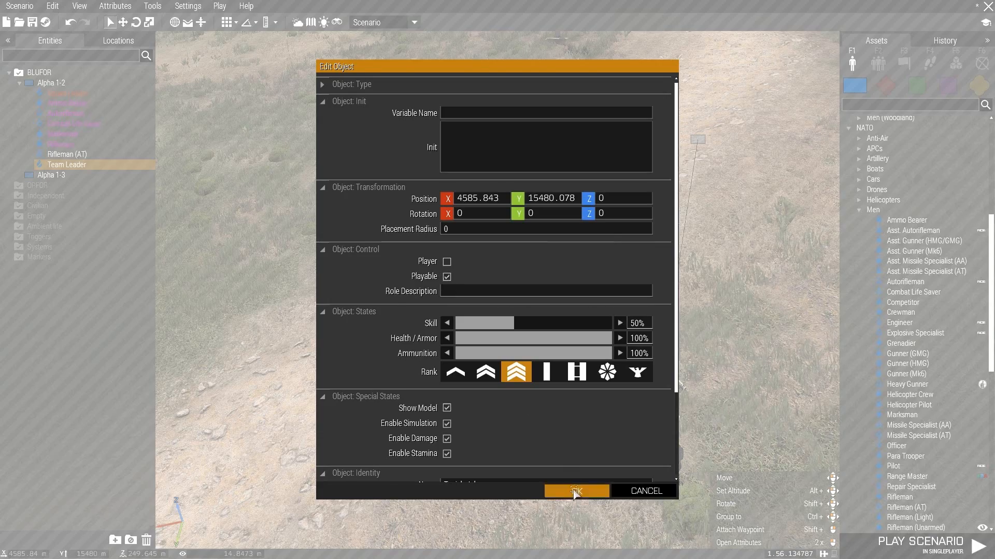
left_click(575, 491)
double_click(619, 262)
left_click(446, 277)
left_click(447, 277)
left_click(570, 490)
- Duplicate the whole playable Rifle Squad and move the copy down the dirt road, away from the original
scroll(570, 489, "down", 5)
left_click_drag(363, 273, 707, 510)
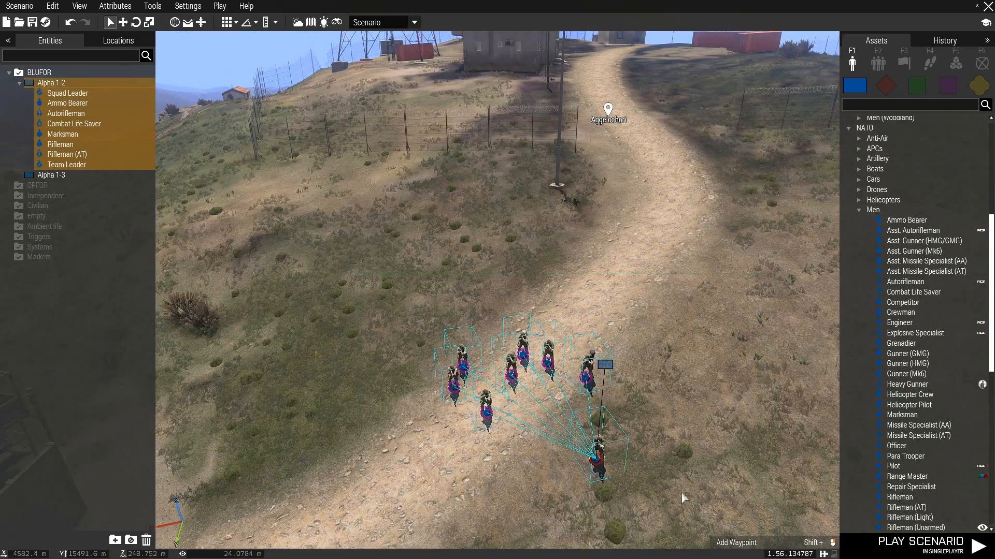
key("ctrl+c")
key("ctrl+v")
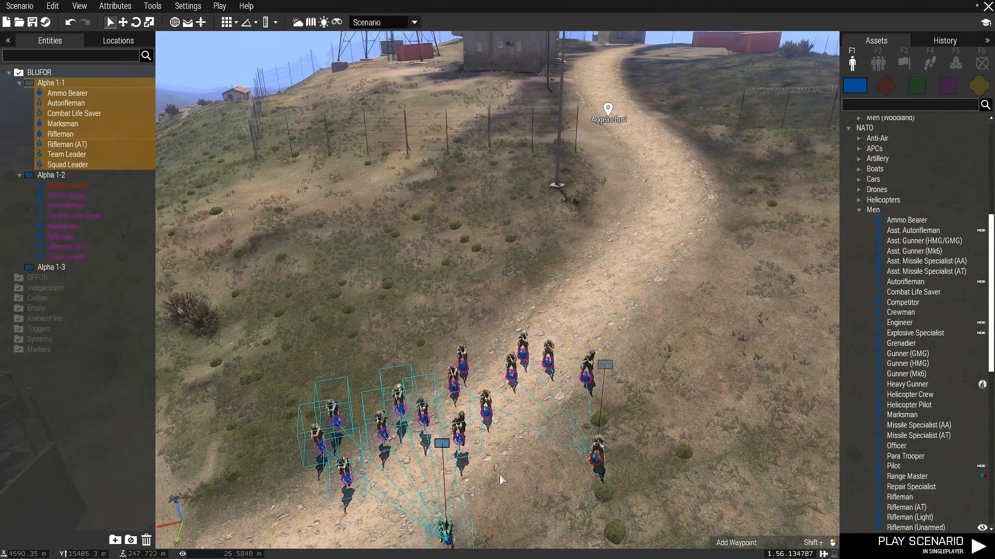
key("s")
scroll(499, 473, "up", 5)
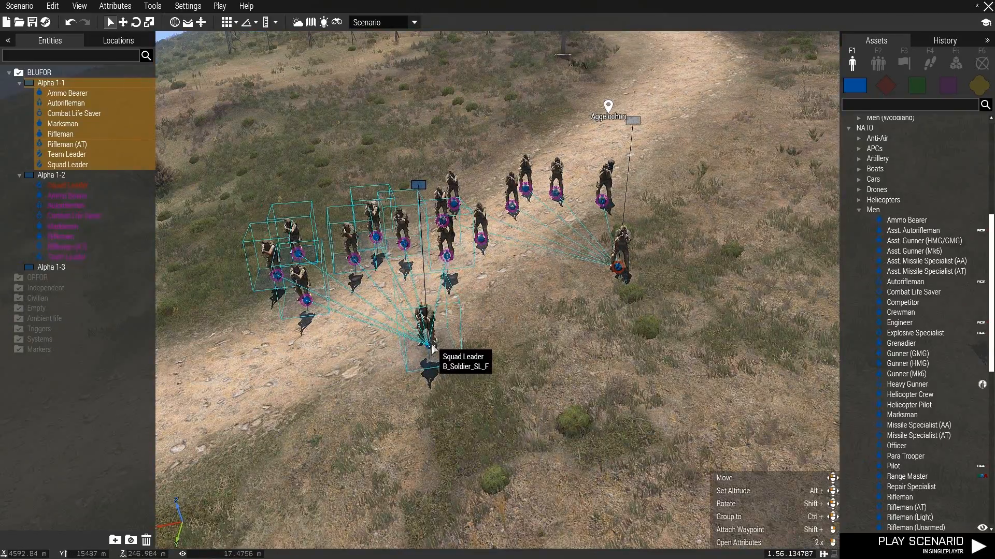
left_click_drag(432, 361, 351, 346)
- Lower the altitude of the whole copied squad so it sits closer to the road surface
scroll(505, 379, "up", 3)
right_click_drag(505, 379, 516, 365)
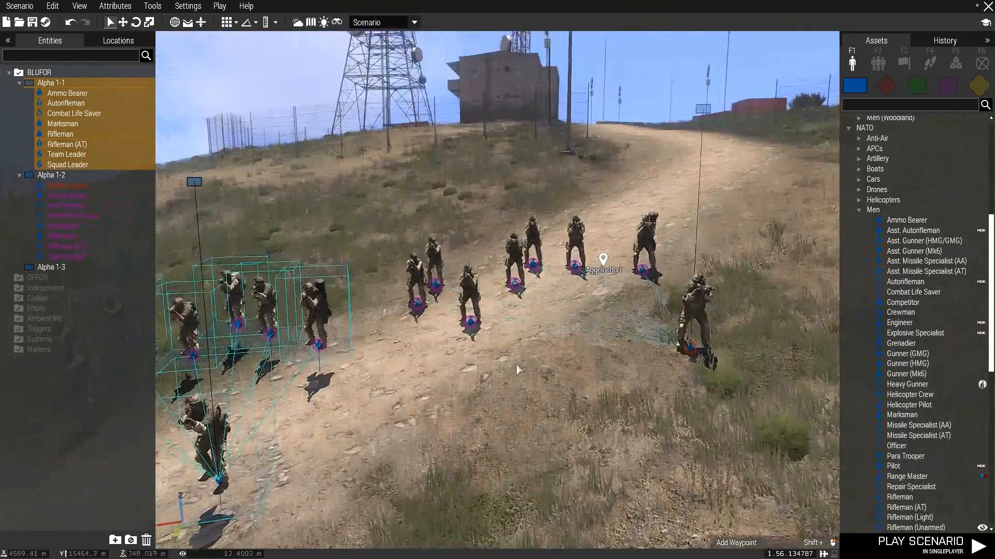
key("a")
right_click_drag(589, 464, 651, 486)
scroll(604, 478, "up", 5)
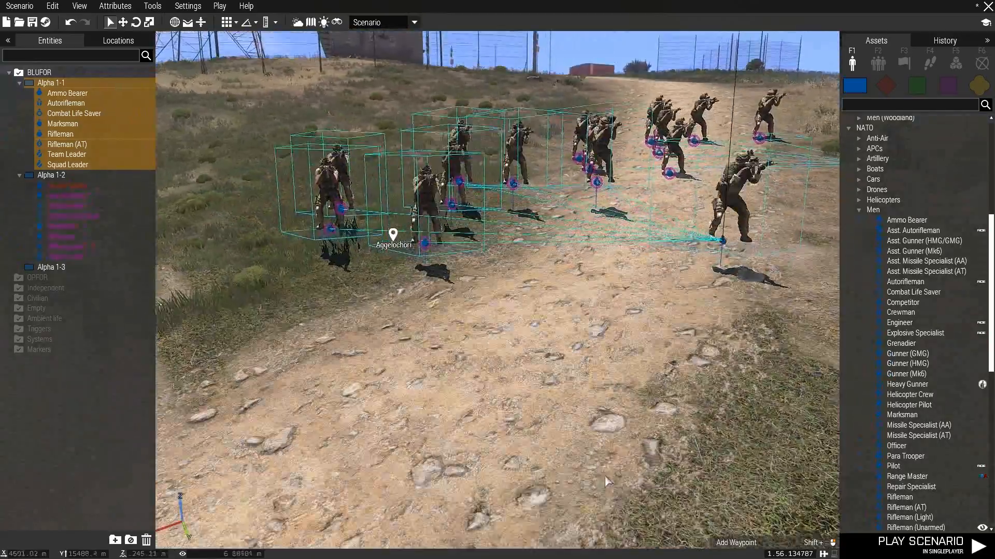
scroll(625, 377, "down", 5)
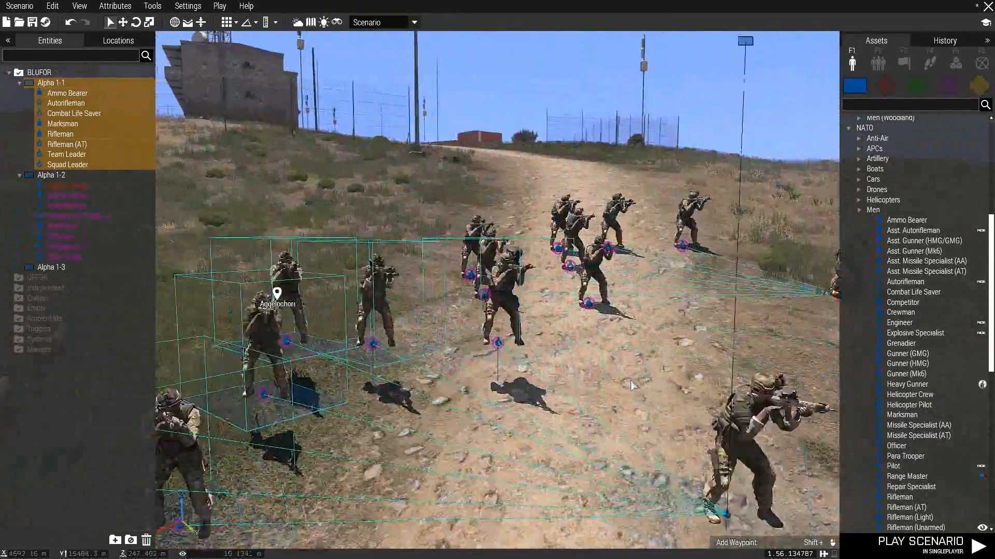
mouse_move(630, 380)
right_mouse_down()
mouse_move(661, 381)
mouse_move(504, 386)
mouse_move(504, 376)
mouse_move(504, 425)
mouse_move(559, 432)
mouse_move(555, 395)
right_mouse_up()
key("d")
key("a")
key("z")
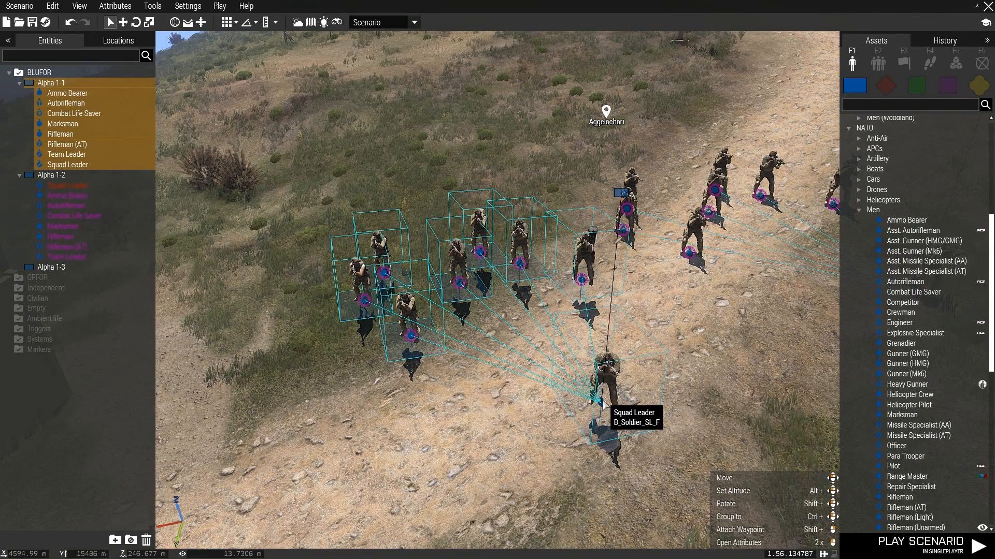
mouse_move(603, 405)
left_mouse_down("alt")
mouse_move(603, 441)
mouse_move(616, 241)
mouse_move(626, 486)
mouse_move(612, 217)
mouse_move(608, 415)
mouse_move(601, 332)
mouse_move(591, 324)
mouse_move(604, 399)
mouse_move(595, 233)
mouse_move(617, 133)
mouse_move(616, 161)
mouse_move(601, 156)
mouse_move(598, 420)
left_mouse_up("alt")
- Lower the copied squad's members individually onto the ground, including the Combat Life Saver, Rifleman (AT), Autorifleman and Rifleman
key("z")
right_click_drag(495, 461, 511, 389)
key("q")
key("w")
left_click(517, 379)
left_click(579, 320)
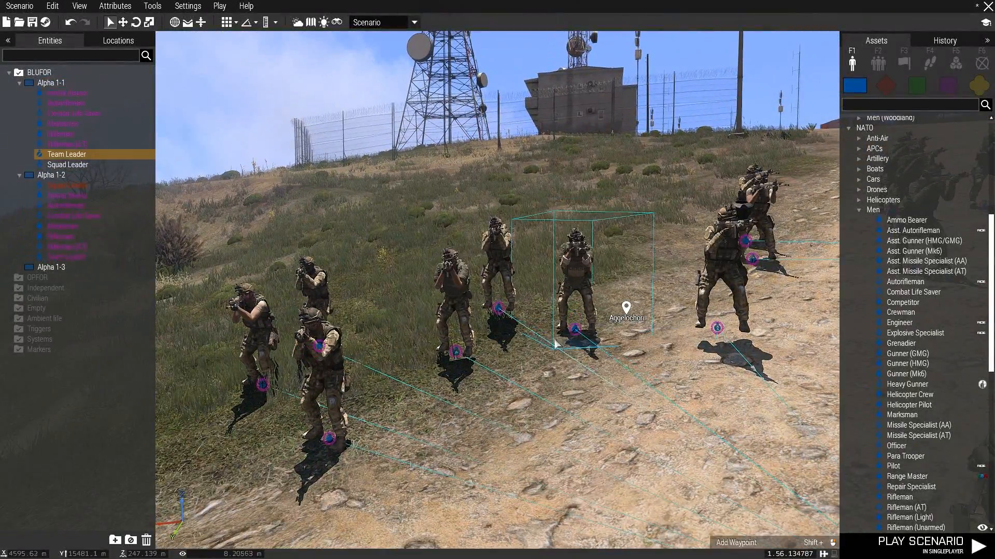
left_click_drag(500, 309, 461, 379, "alt")
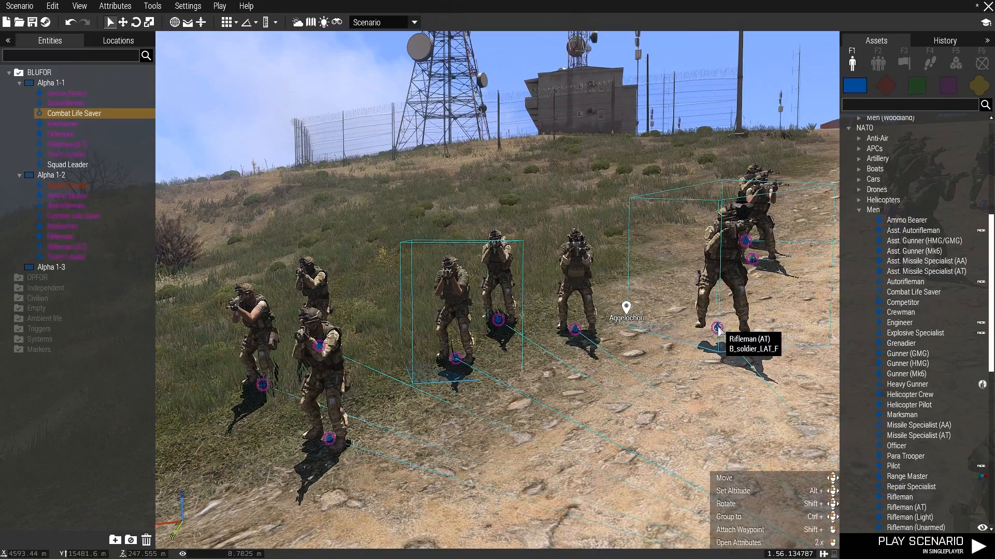
left_click_drag(717, 330, 719, 371, "alt")
left_click_drag(263, 385, 267, 414, "alt")
key("a")
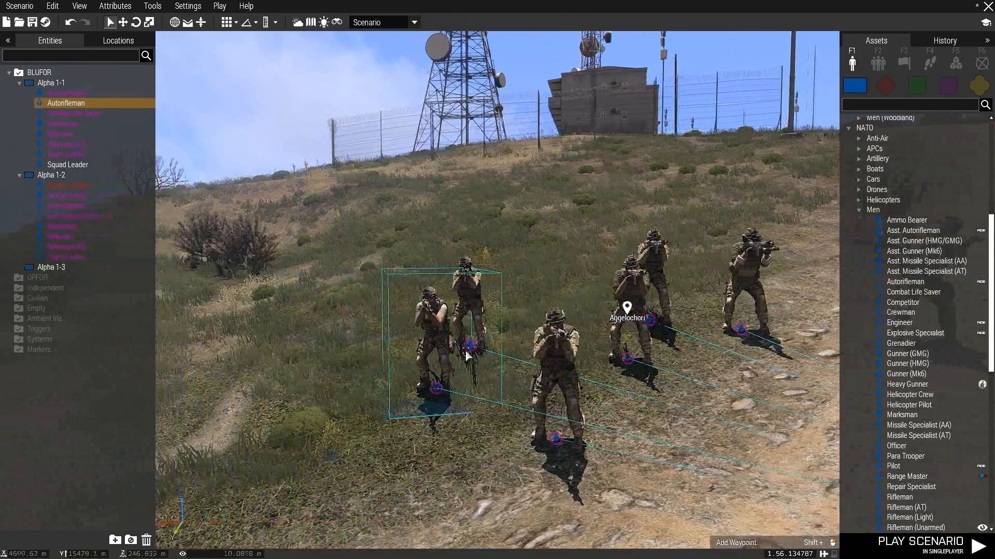
left_click_drag(469, 347, 492, 437, "alt")
left_click_drag(556, 439, 577, 482, "shift")
- Set the copied Squad Leader down on the ground and make him playable
right_click_drag(578, 481, 681, 478)
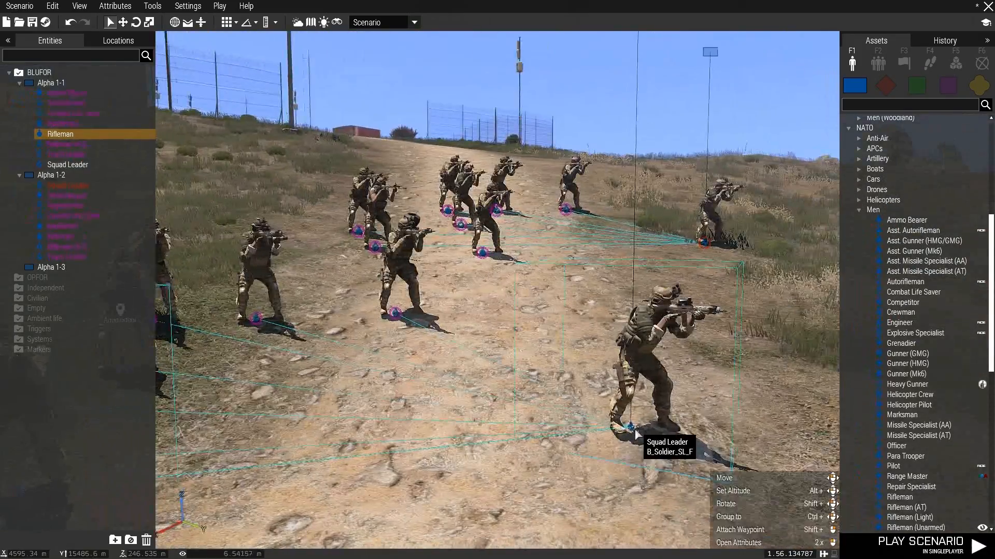
left_click_drag(631, 428, 699, 412, "shift")
left_click(746, 380)
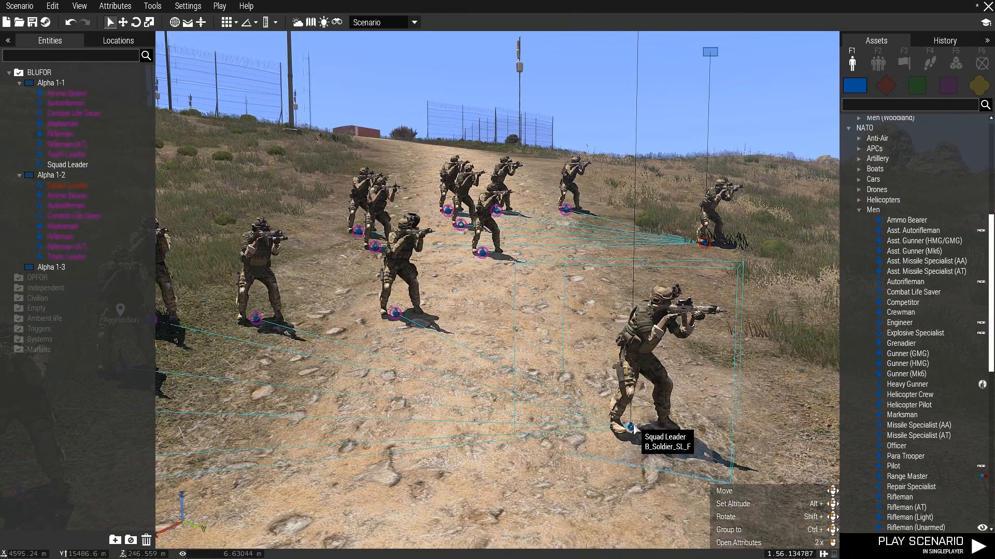
key("d")
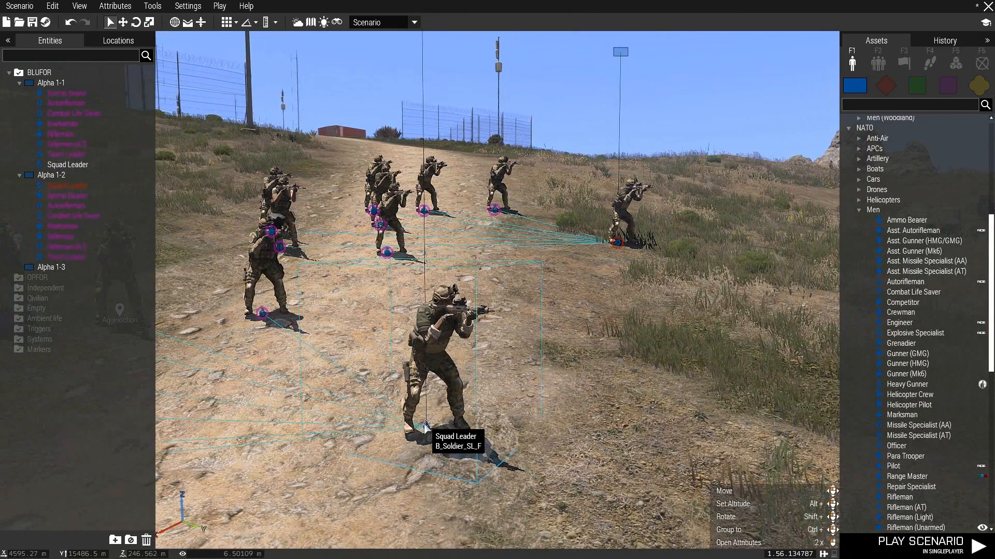
double_click(437, 433)
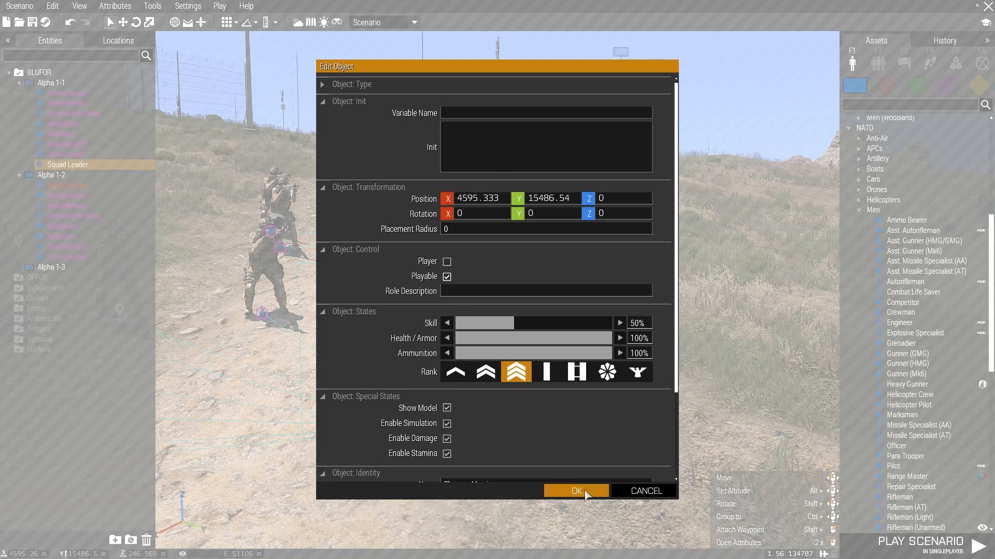
left_click(584, 492)
- Place a NATO Pilot on the dirt road uphill from the squads and make him playable
key("q")
right_click_drag(650, 418, 874, 177)
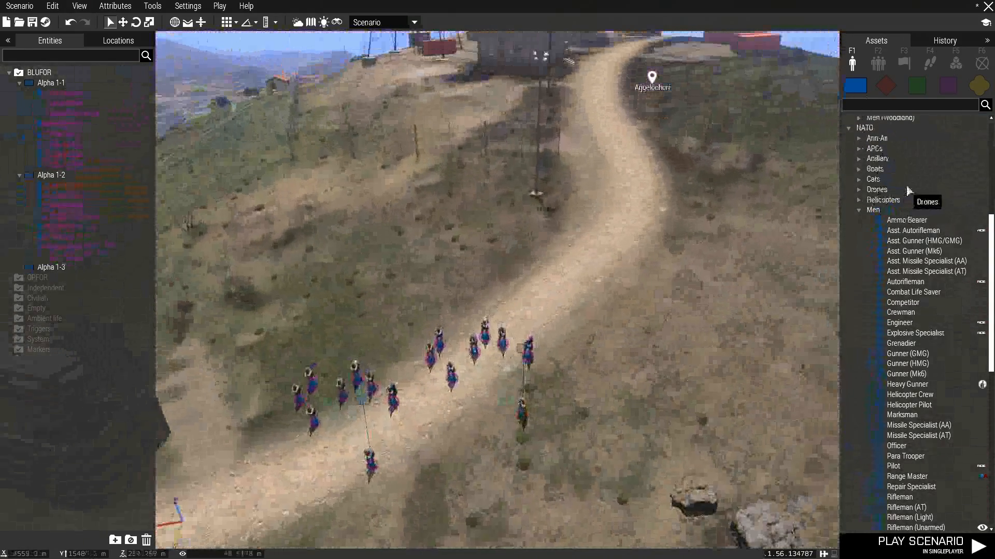
scroll(904, 190, "down", 2)
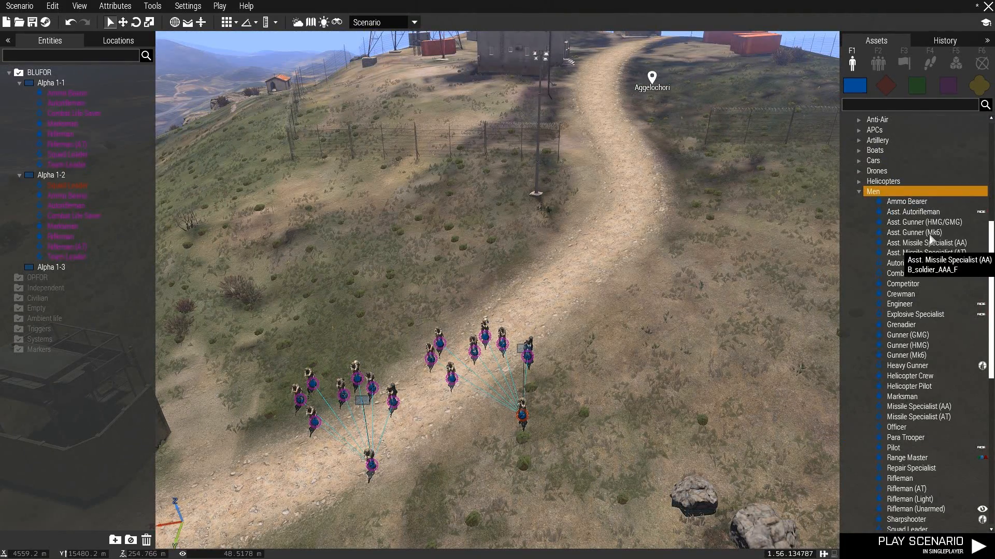
scroll(924, 222, "down", 7)
left_click(899, 303)
key("w")
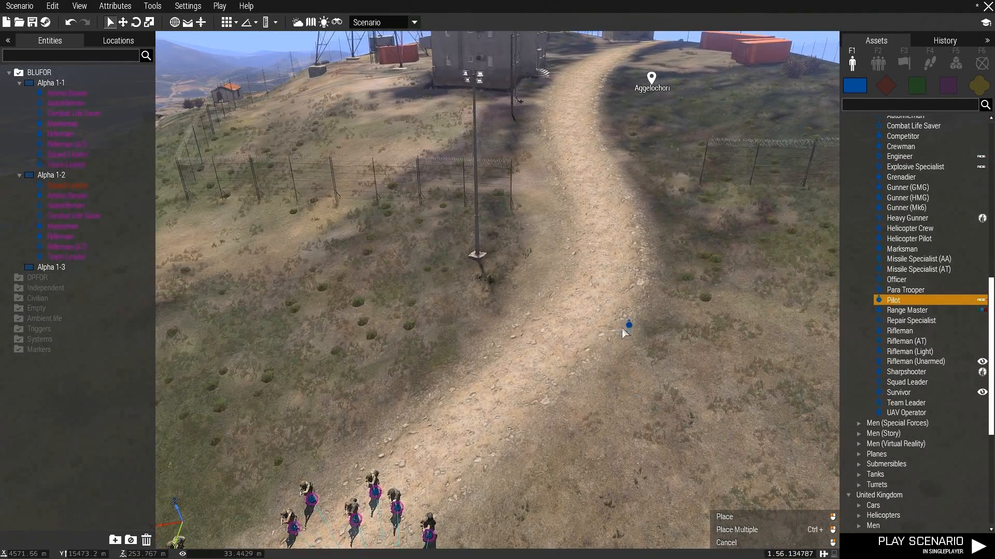
left_click(600, 338)
double_click(571, 345)
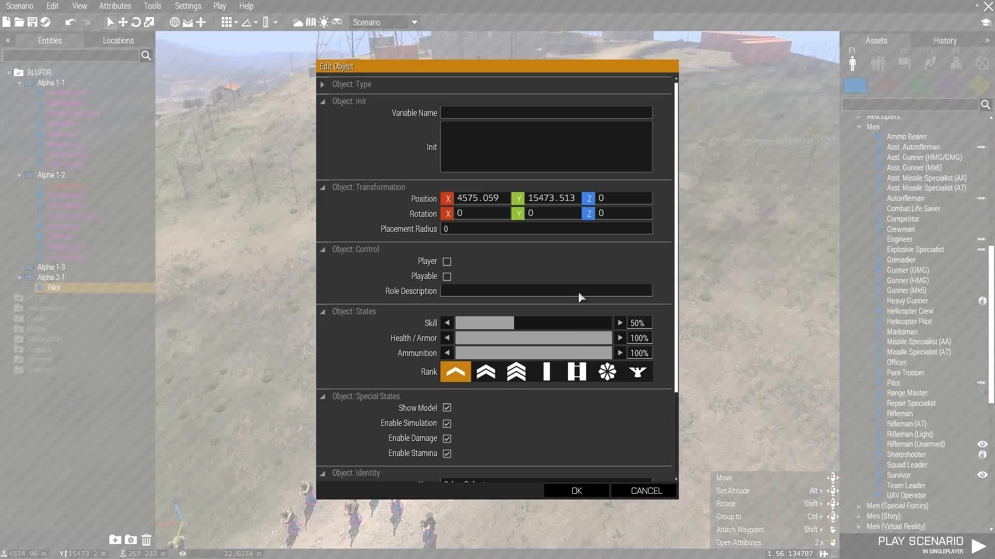
left_click(594, 492)
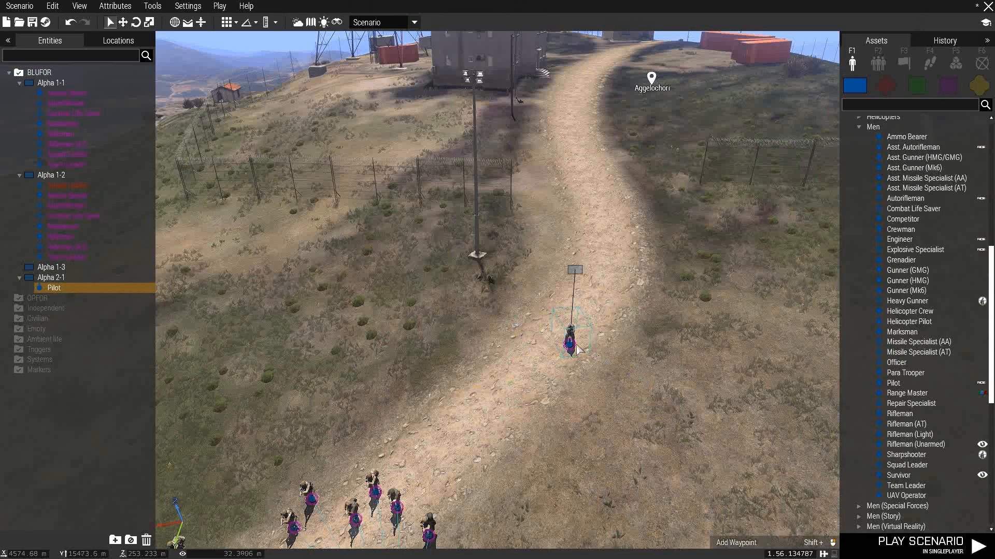
- Place two copies of the playable Pilot on either side of him and move one closer to him
left_click(526, 344)
left_click(595, 337)
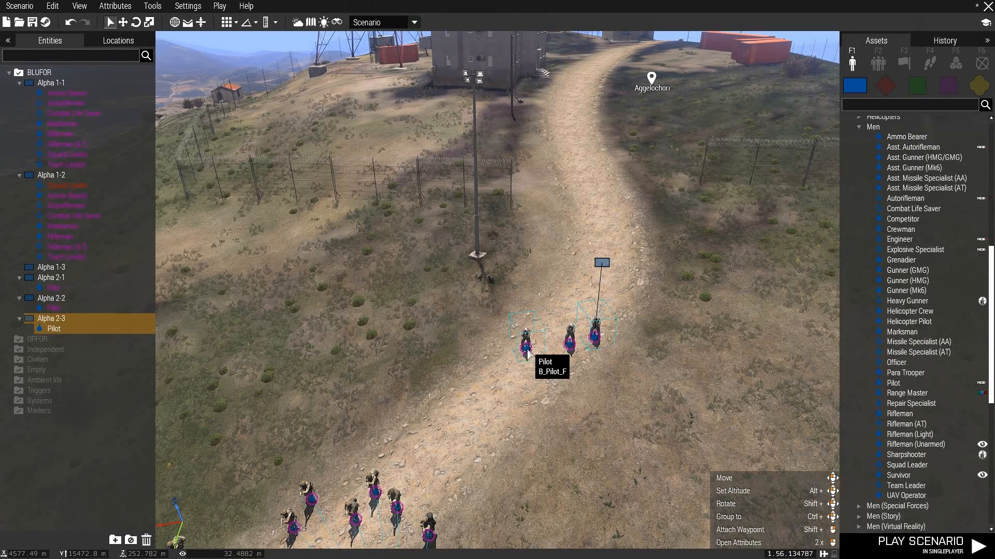
left_click_drag(527, 351, 543, 347)
left_click(538, 370)
- Examine the layout of the two playable squads and the three Pilots along the road
key("a")
right_click_drag(539, 371, 732, 375)
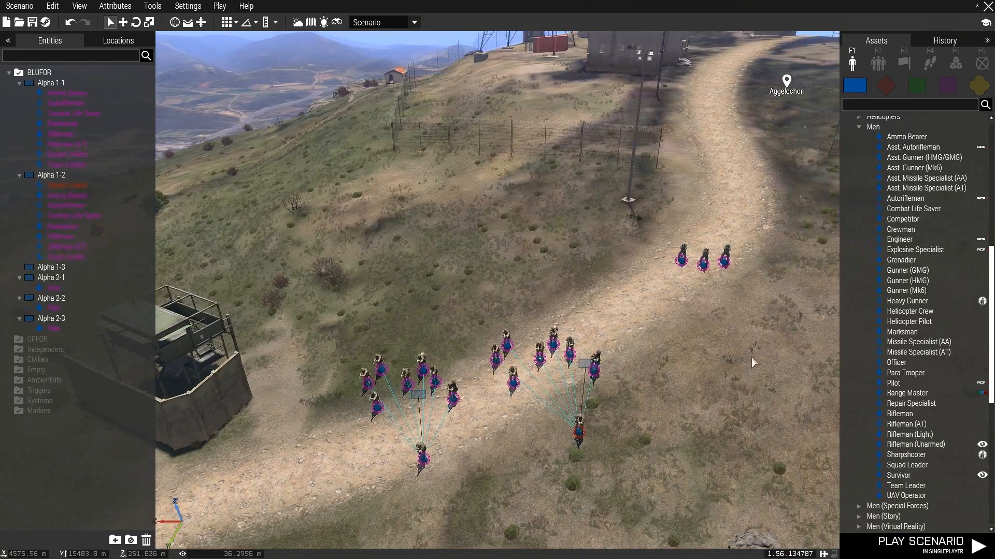
scroll(750, 356, "down", 3)
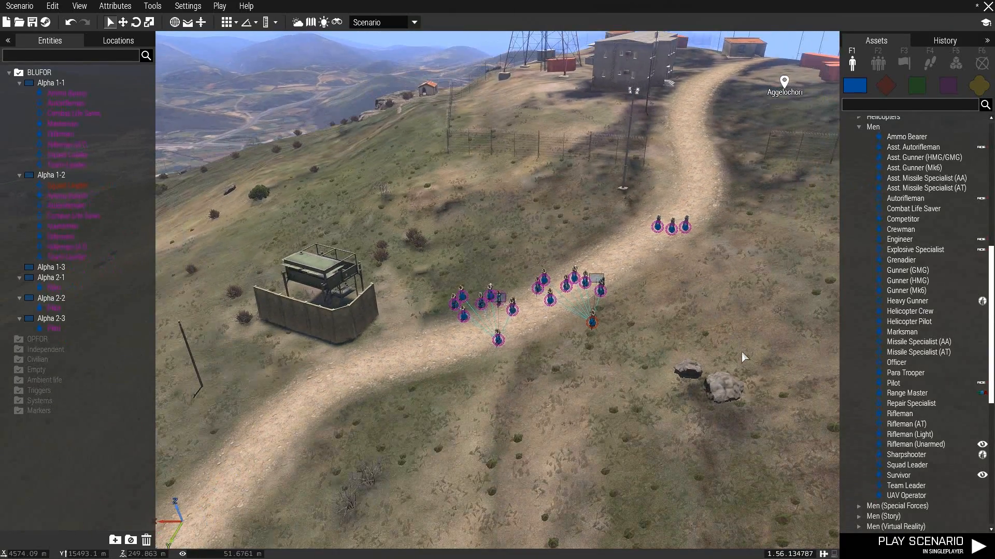
scroll(728, 354, "down", 1)
scroll(737, 342, "up", 3)
right_click_drag(629, 332, 650, 323)
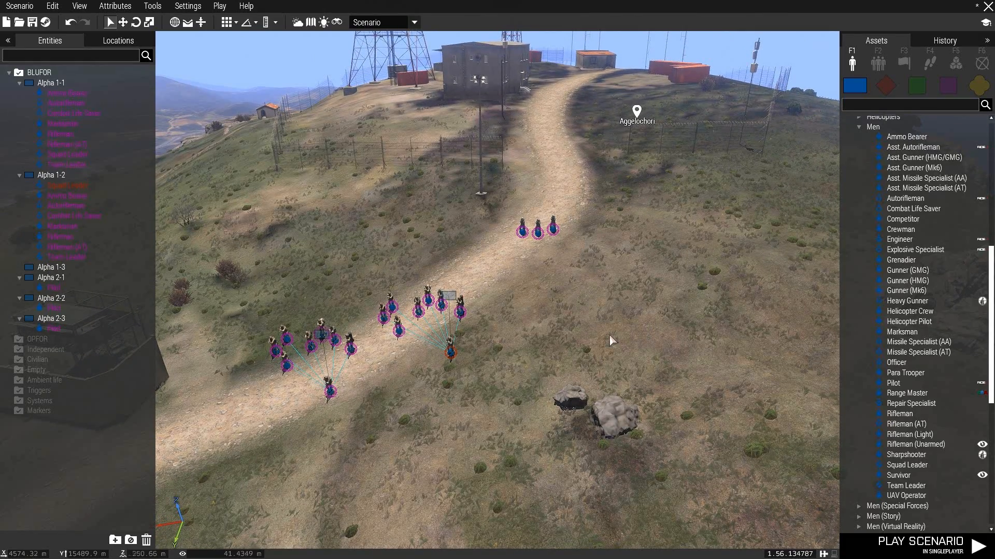
right_click_drag(624, 331, 629, 330)
right_click_drag(546, 194, 577, 263)
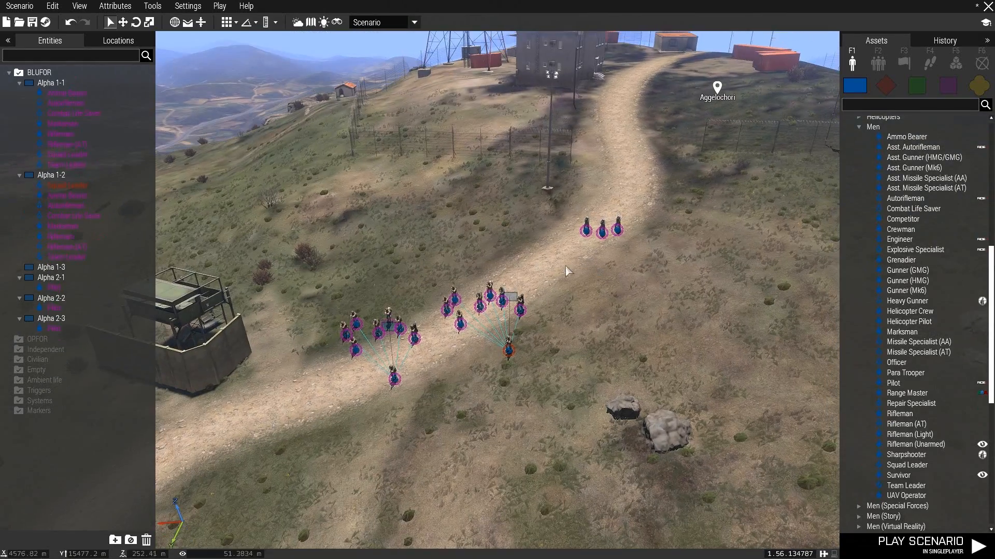
right_click_drag(767, 214, 728, 250)
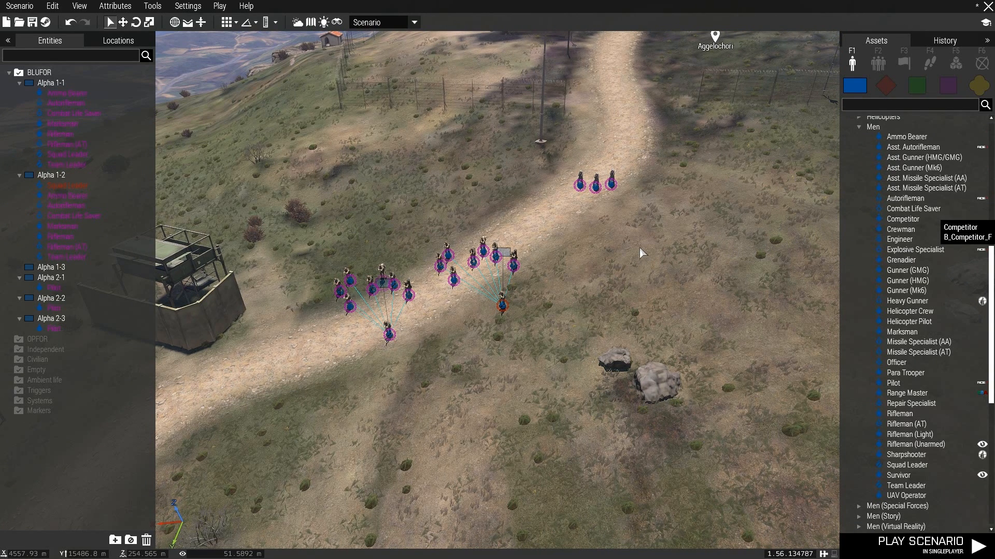
- View the prop asset categories such as Structures and Supplies, and return to the BLUFOR units
left_click(975, 88)
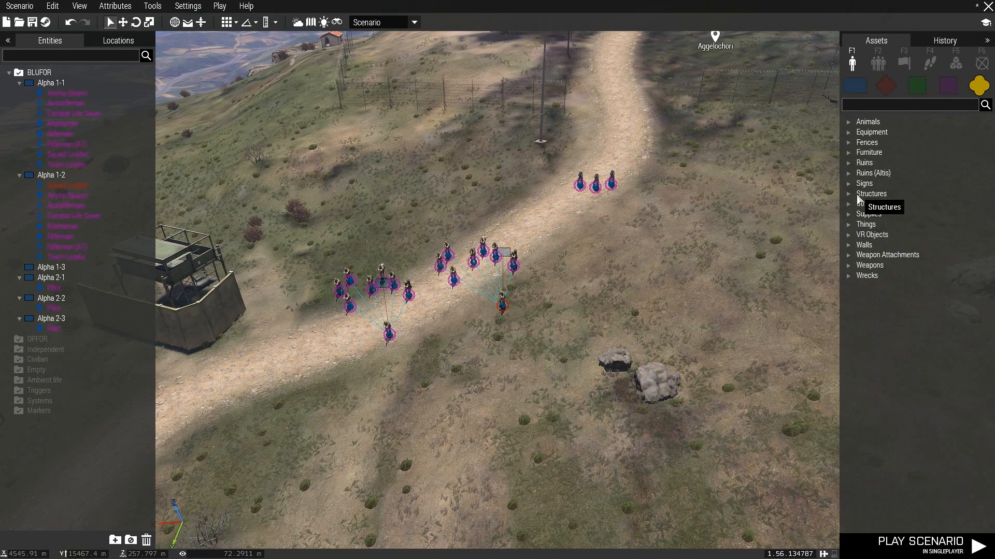
left_click(853, 81)
right_click_drag(716, 195, 661, 203)
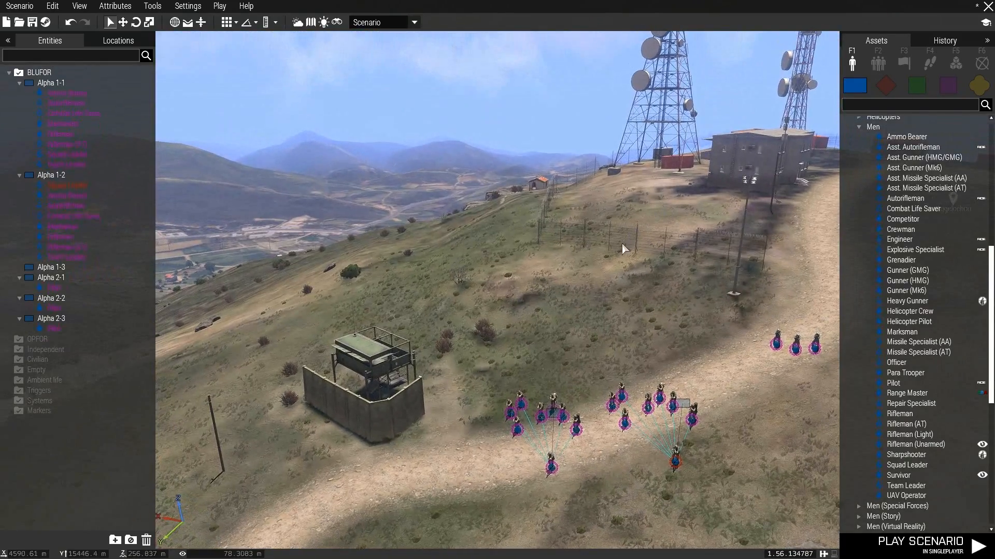
right_click_drag(622, 243, 619, 266)
key("s")
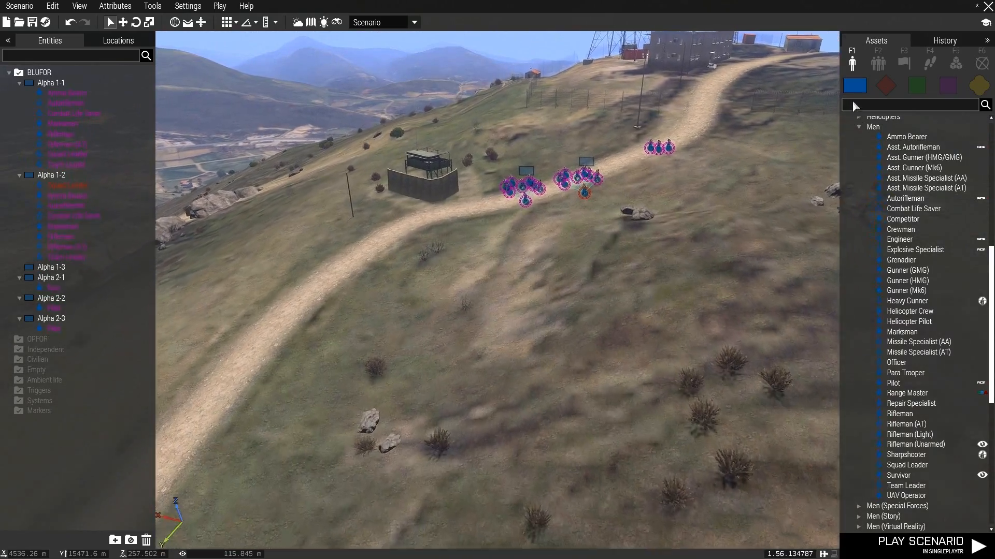
- Look through the prop categories and the BLUFOR factions from NATO down to the United States Marine Corps
key("w")
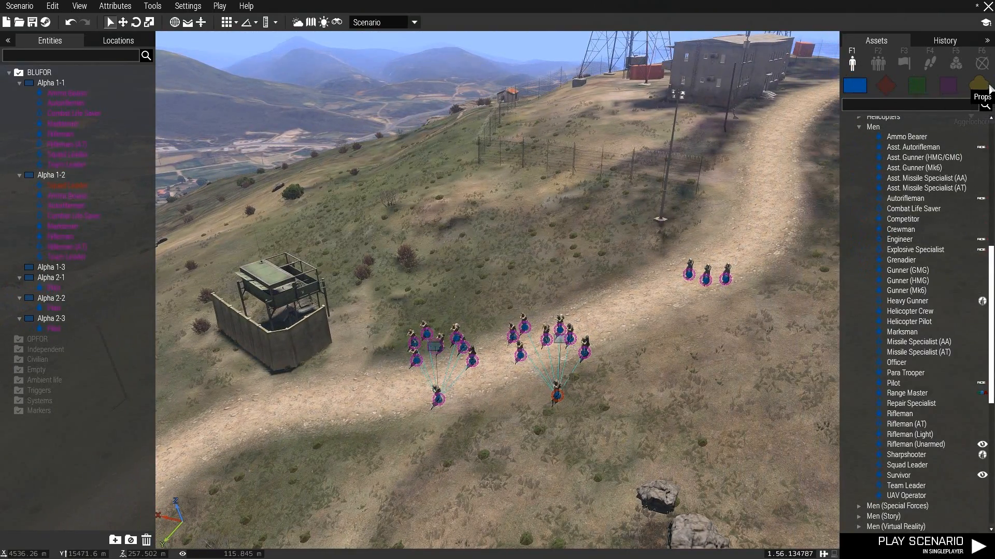
left_click(978, 84)
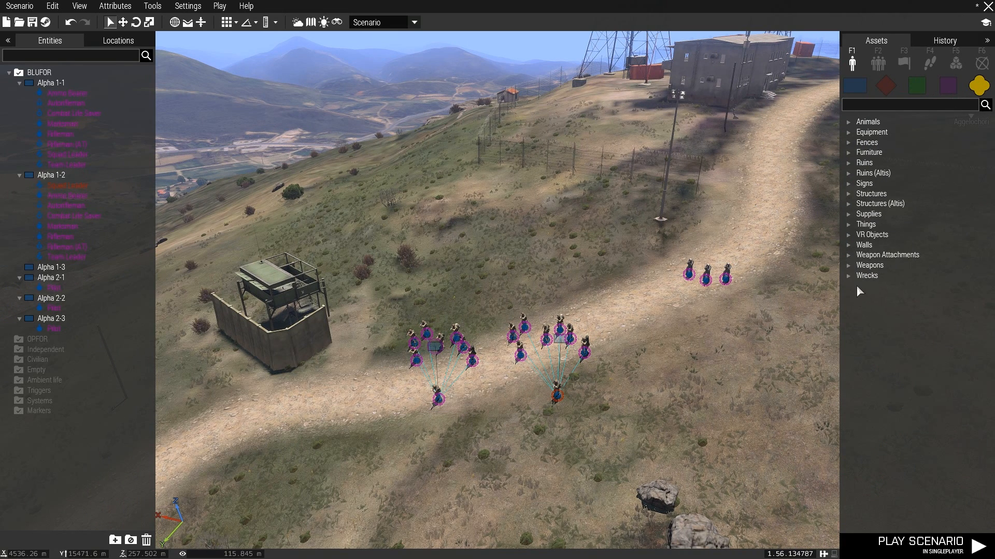
left_click(855, 86)
scroll(868, 241, "down", 2)
scroll(868, 241, "down", 7)
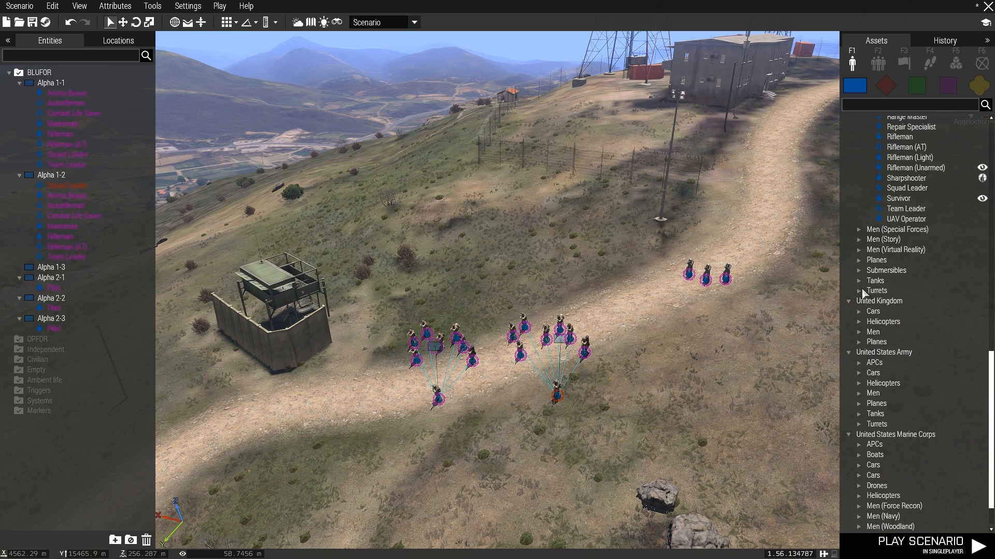
scroll(871, 314, "down", 1)
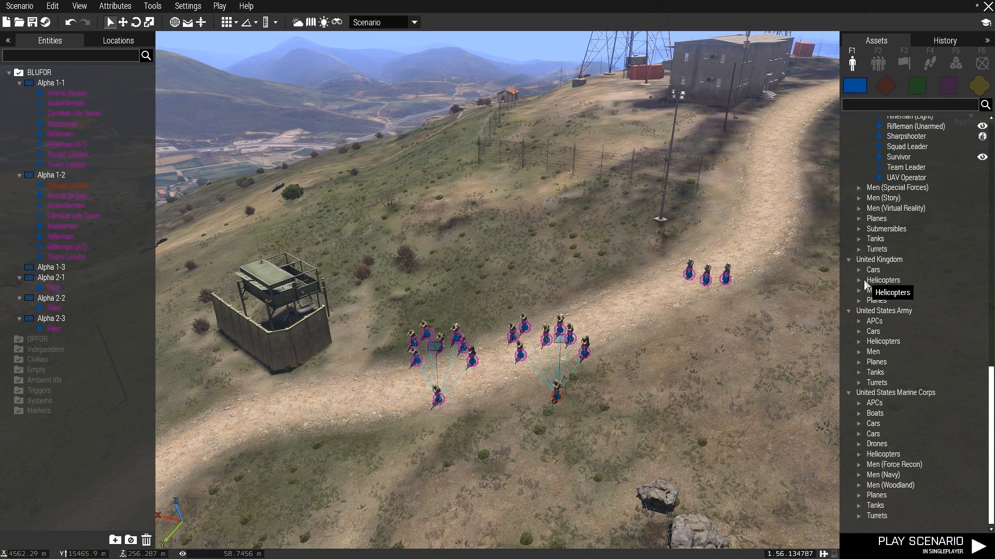
- Place an empty NATO Merkava Mk IV M tank beside the dirt road, downhill from the squads near the watchtower
scroll(865, 300, "up", 6)
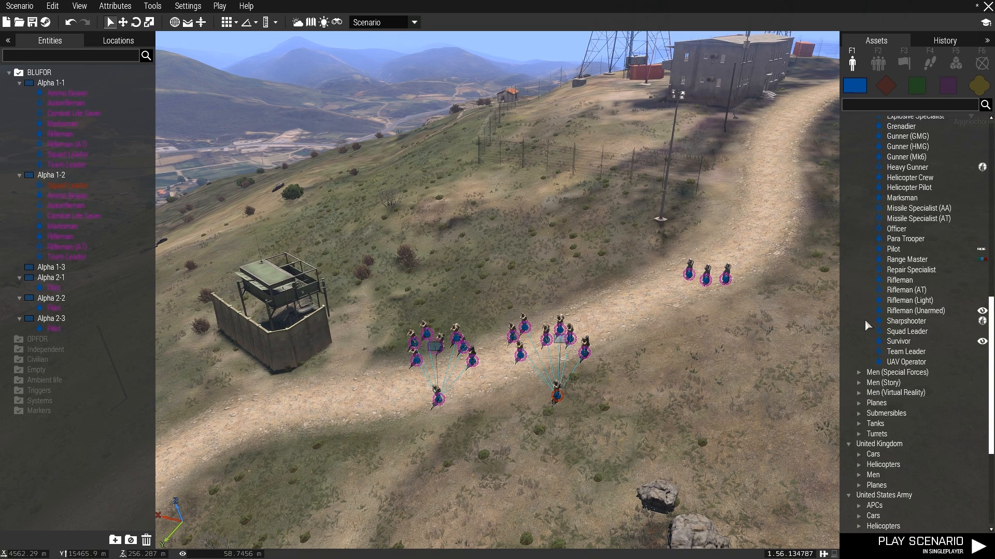
left_click(859, 424)
left_click(912, 417)
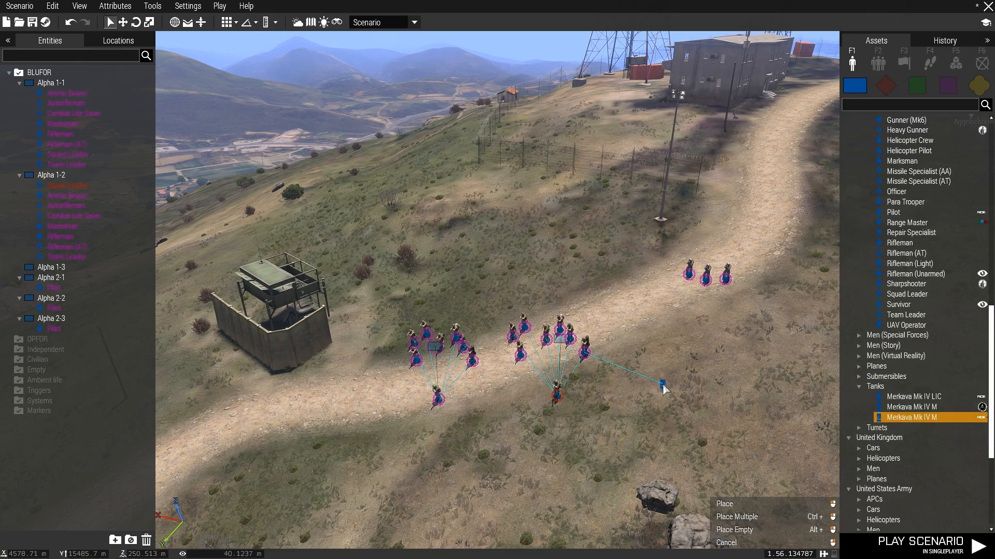
key("s")
key("a")
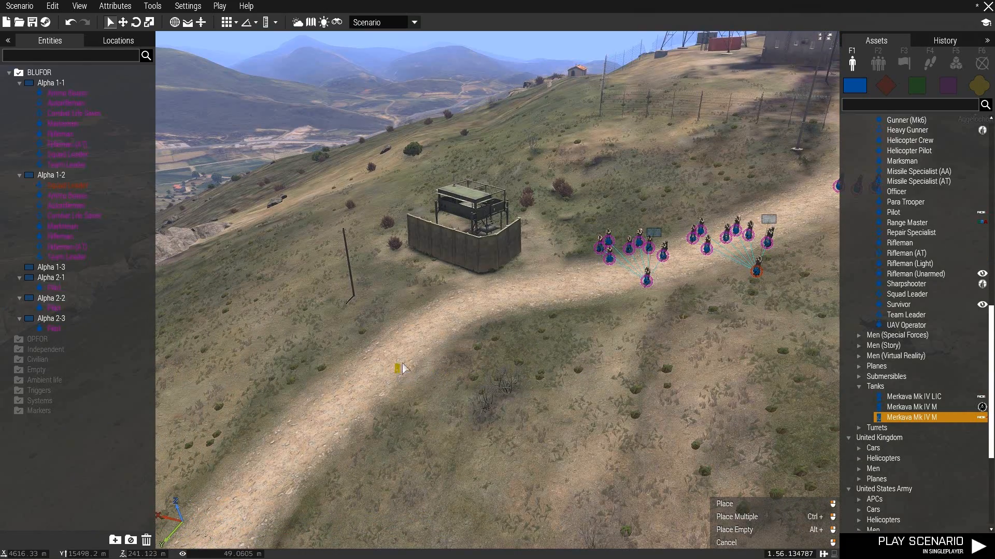
scroll(473, 327, "up", 10)
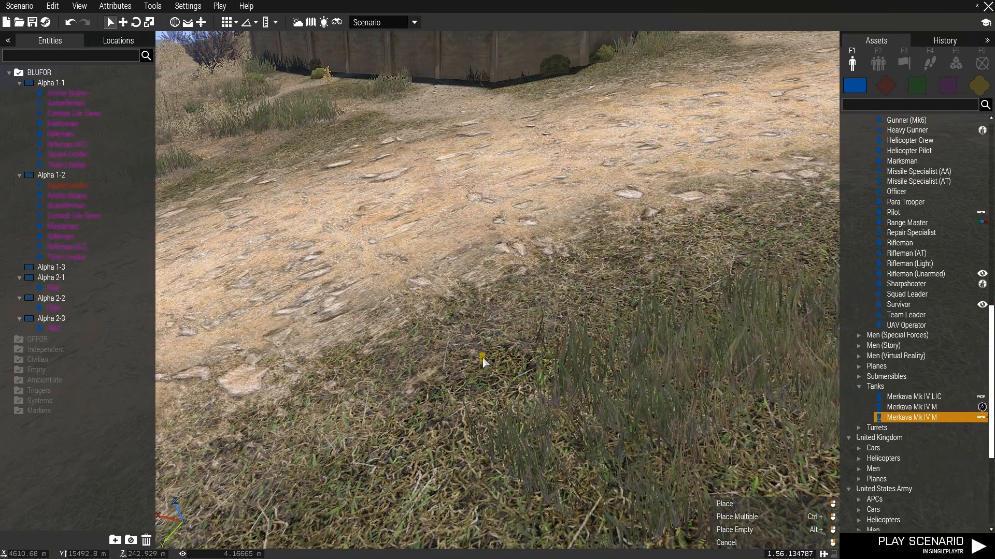
scroll(482, 361, "down", 3)
scroll(482, 361, "down", 8)
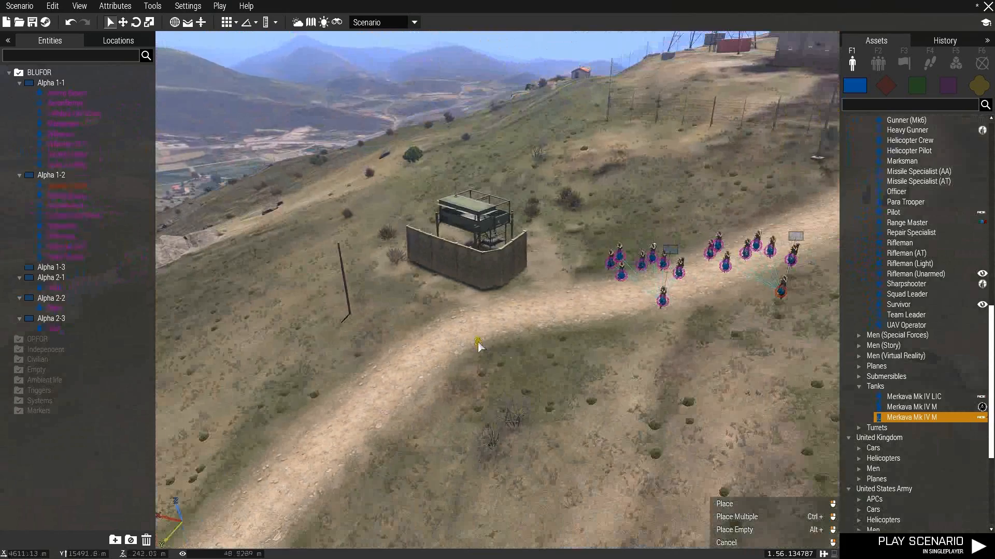
left_click(478, 343)
scroll(523, 350, "up", 3)
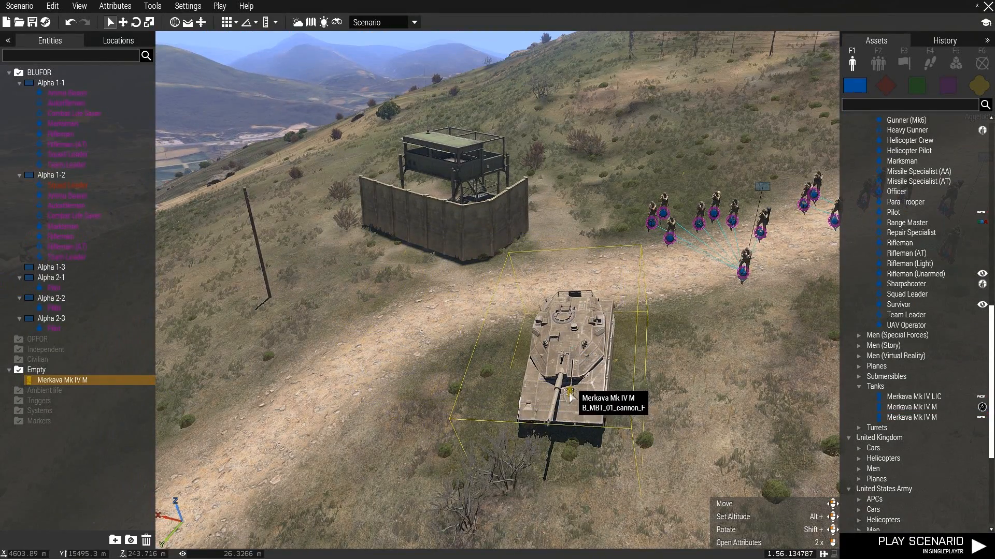
- Place a crewed Merkava Mk IV LIC and line up both tanks across the road near the utility pole
left_click(901, 396)
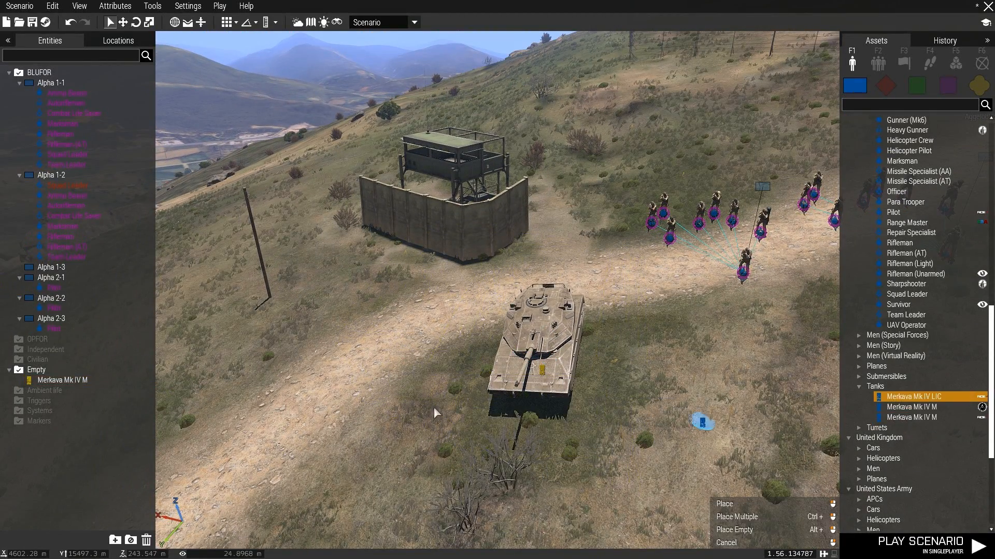
left_click(386, 370)
key("d")
right_click_drag(616, 349, 568, 356)
key("a")
left_click_drag(595, 331, 317, 248)
left_click_drag(472, 272, 435, 234)
- Examine the crew positions of the Merkava Mk IV LIC, such as the Commander
scroll(594, 290, "up", 3)
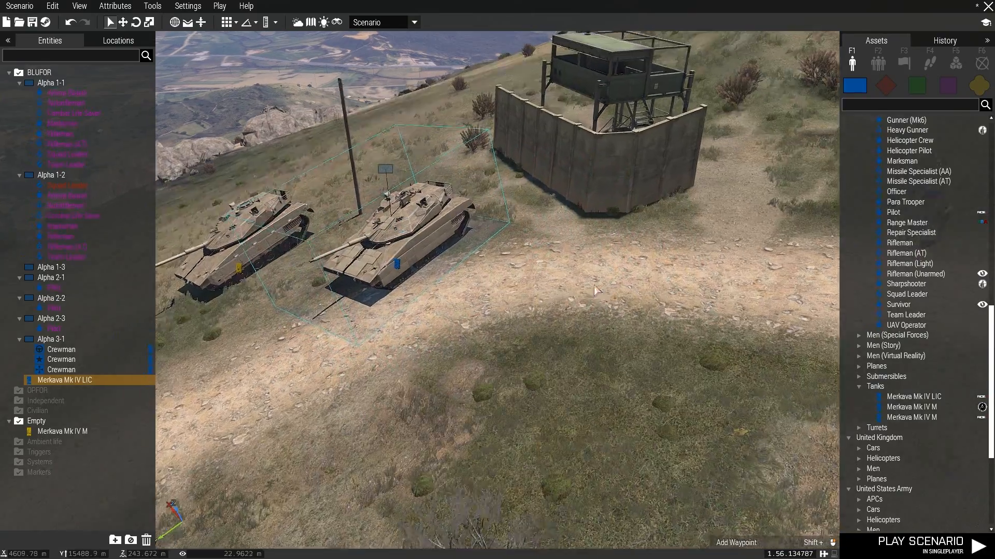
key("d")
right_click_drag(594, 287, 595, 362)
scroll(588, 393, "up", 3)
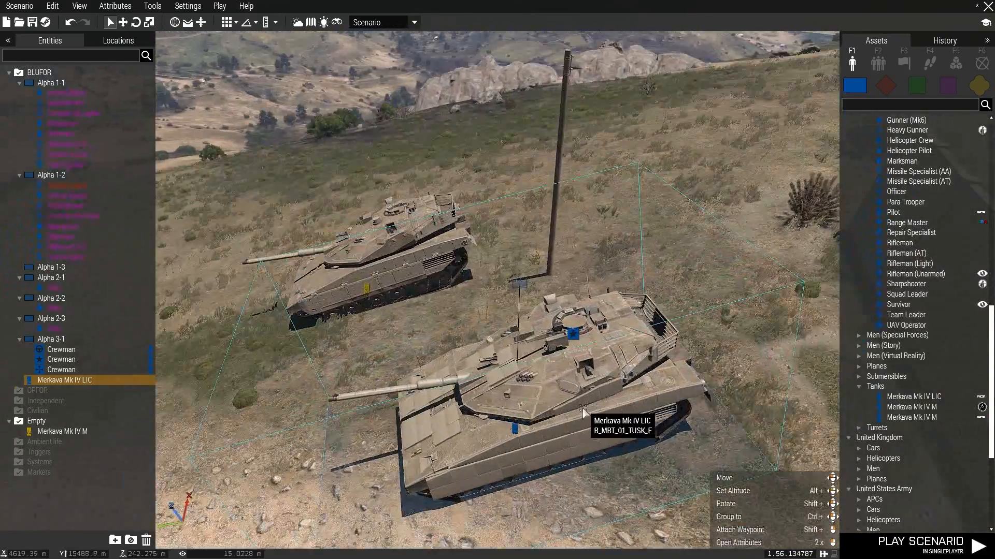
scroll(584, 409, "up", 2)
scroll(504, 372, "up", 4)
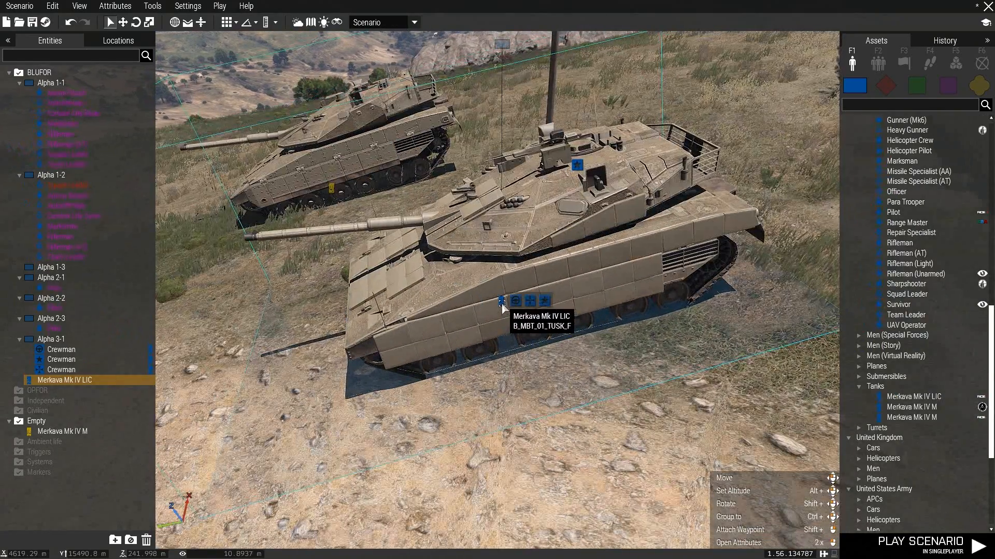
mouse_move(513, 300)
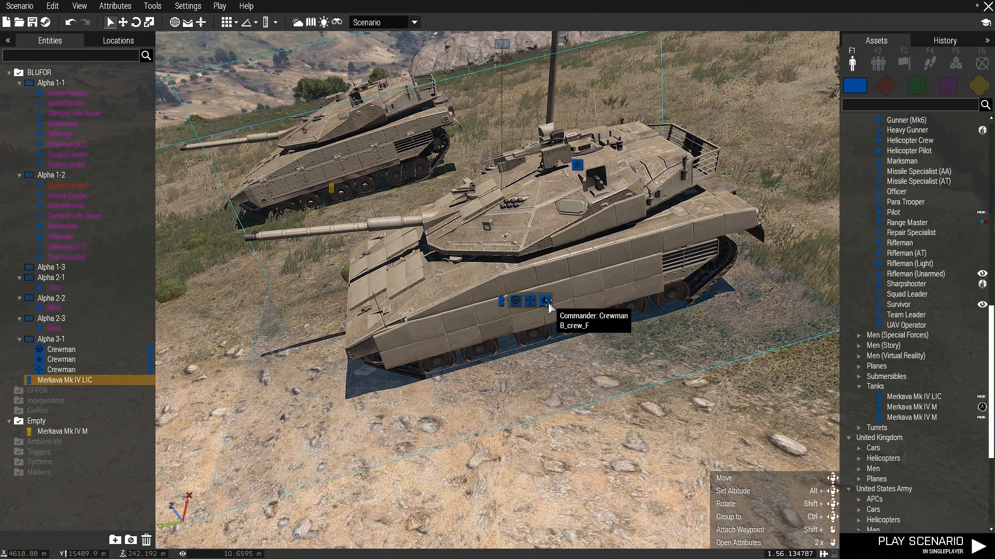
- Move the commander Crewman out of the Merkava Mk IV LIC onto the road and delete him
scroll(523, 275, "down", 3)
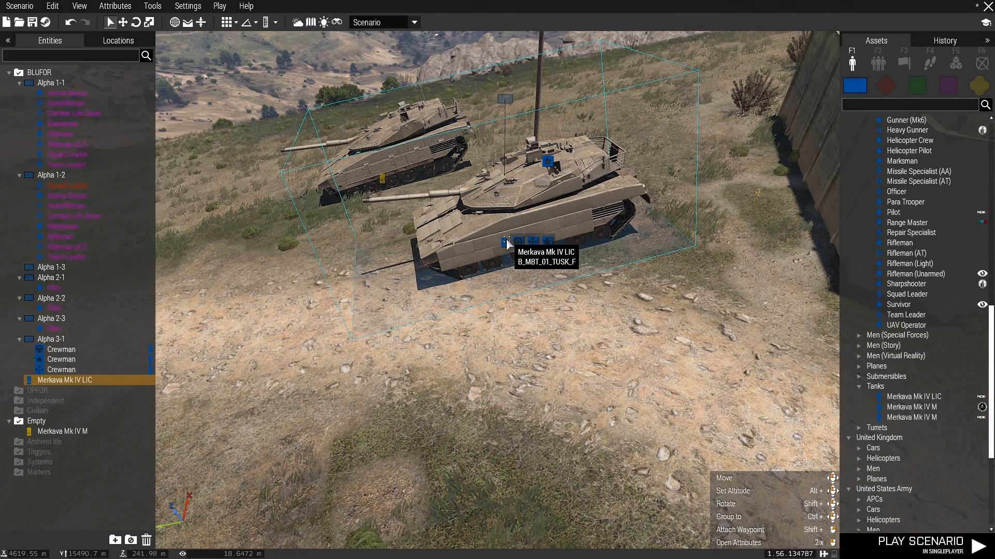
left_click_drag(548, 242, 600, 332)
right_click_drag(634, 354, 616, 386)
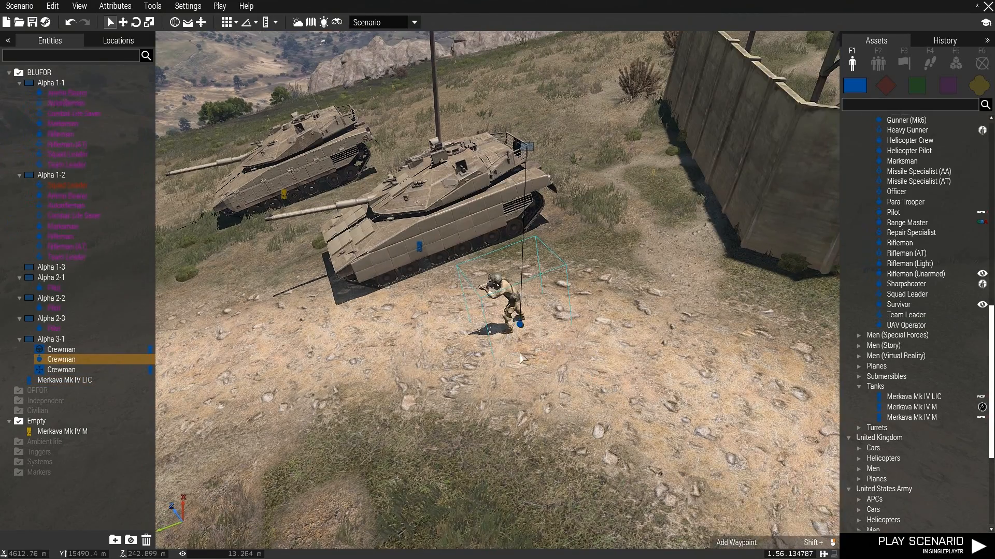
key("a")
key("Delete")
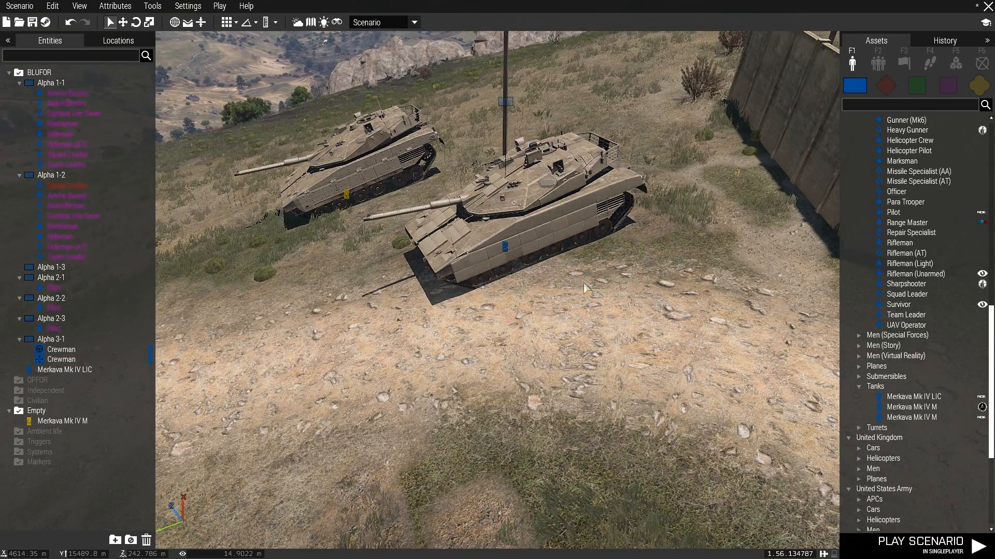
- Take the remaining Crewmen out of the Merkava Mk IV LIC and delete them along with the tank
left_click_drag(532, 245, 581, 311)
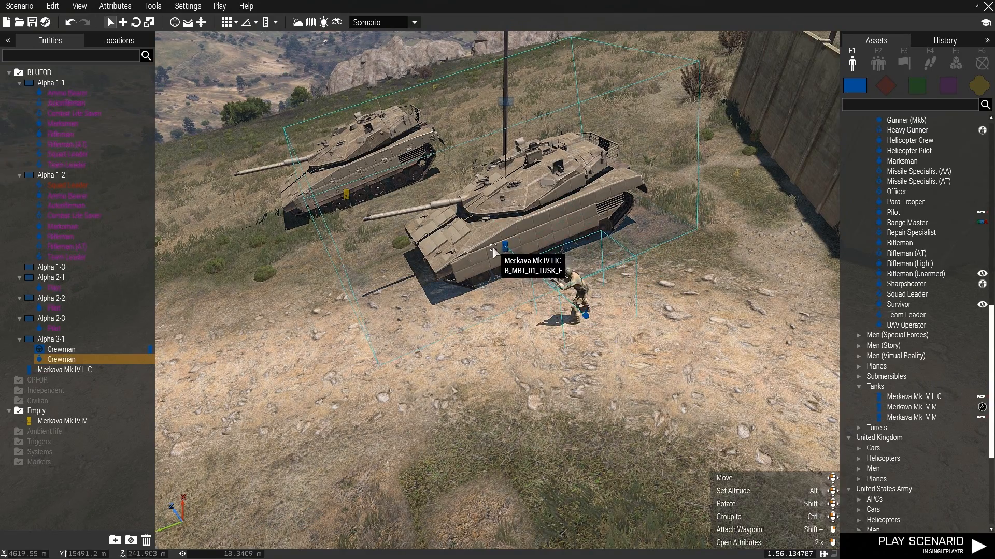
left_click_drag(519, 246, 688, 348)
key("Delete")
left_click(530, 226)
key("Delete")
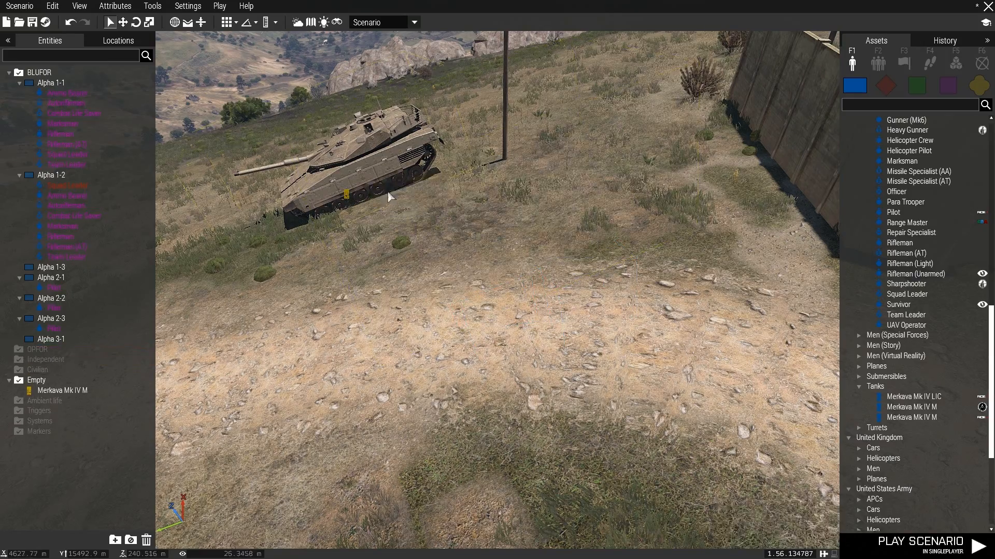
- Reposition the empty Merkava Mk IV M on the grass at the road's edge, next to the utility pole
left_click_drag(388, 191, 525, 301)
scroll(535, 301, "up", 2)
scroll(534, 303, "down", 5)
right_click_drag(604, 368, 769, 420)
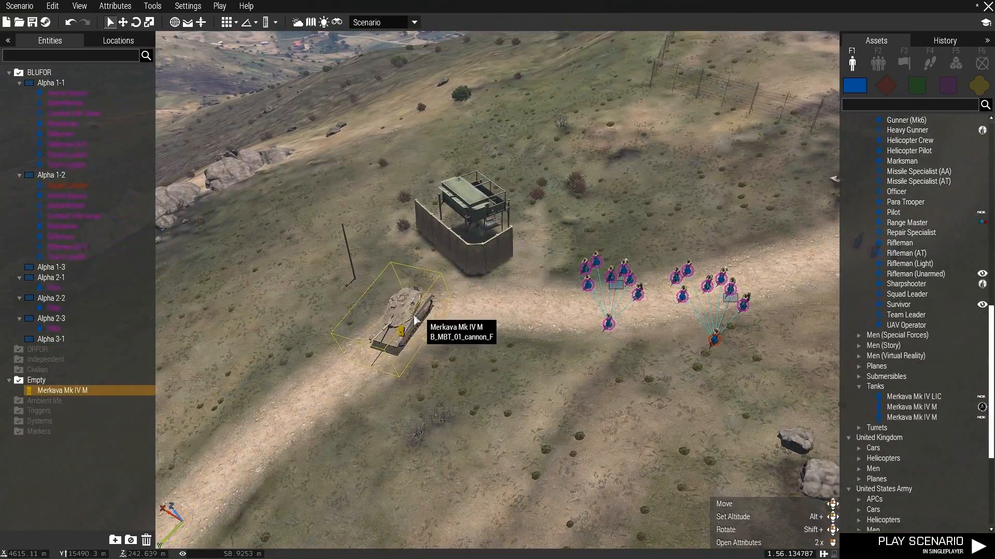
left_click_drag(414, 319, 319, 321)
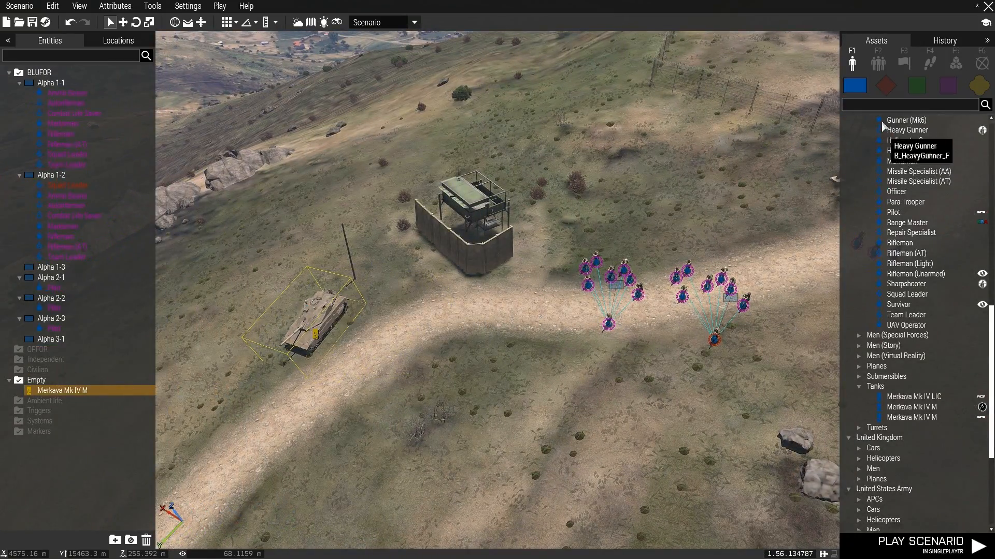
- Search the BLUFOR assets for "hem" to list the HEMTT trucks
left_click(978, 85)
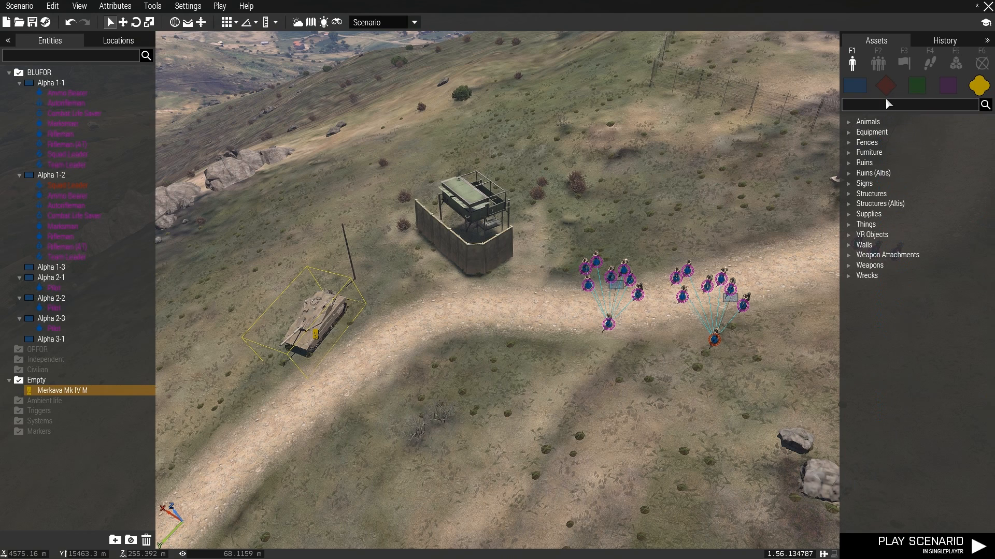
left_click(856, 84)
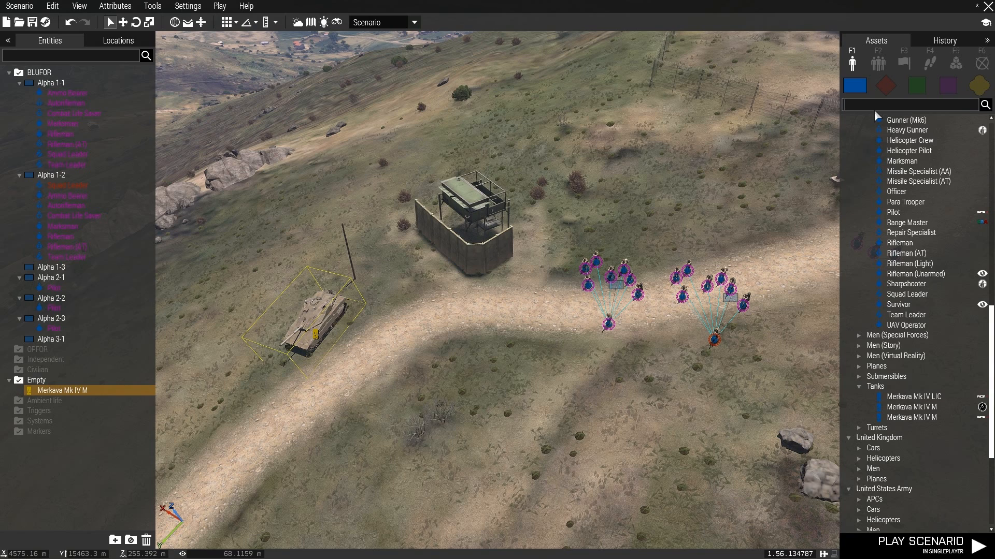
type("hemm")
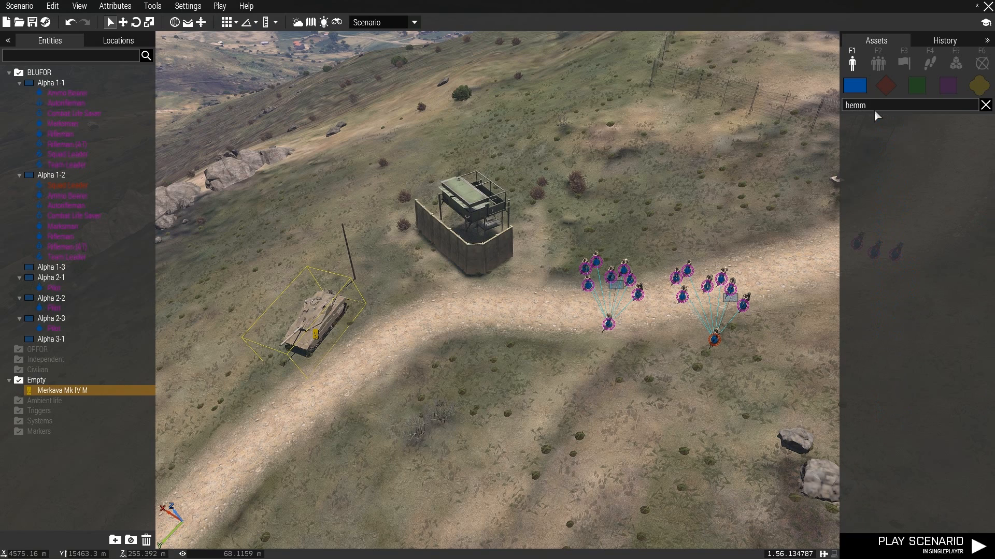
type("t")
key("BackSpace")
key("BackSpace")
key("BackSpace")
key("BackSpace")
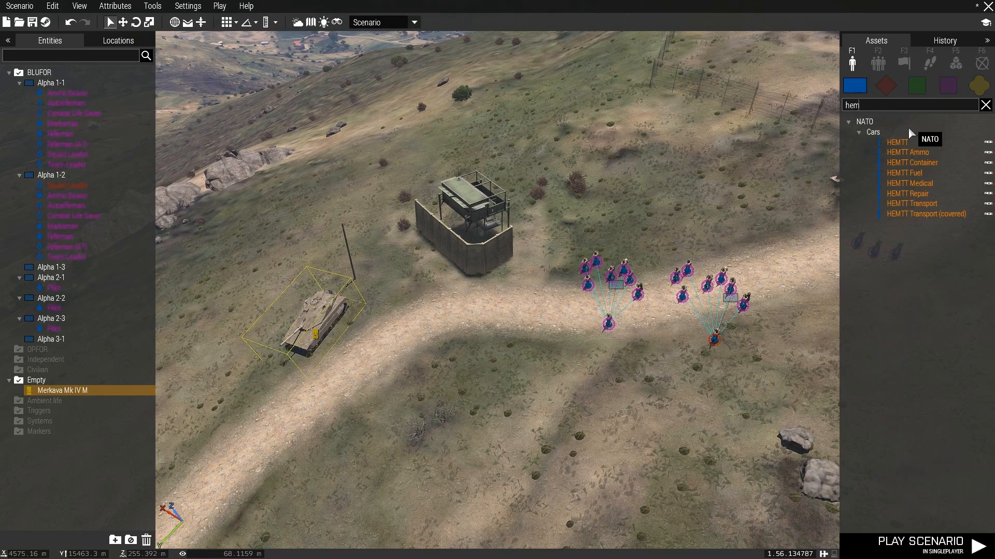
- Place an empty HEMTT Ammo truck on the open slope across the road from the tank
right_click_drag(623, 278, 632, 294)
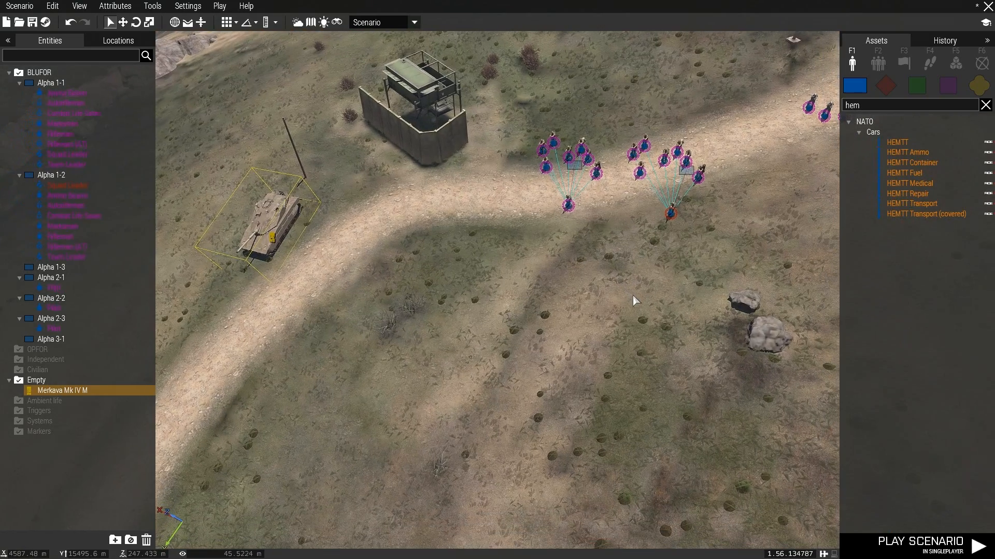
left_click(899, 154)
scroll(610, 319, "down", 3)
right_click_drag(611, 319, 585, 340)
left_click(564, 291, "alt")
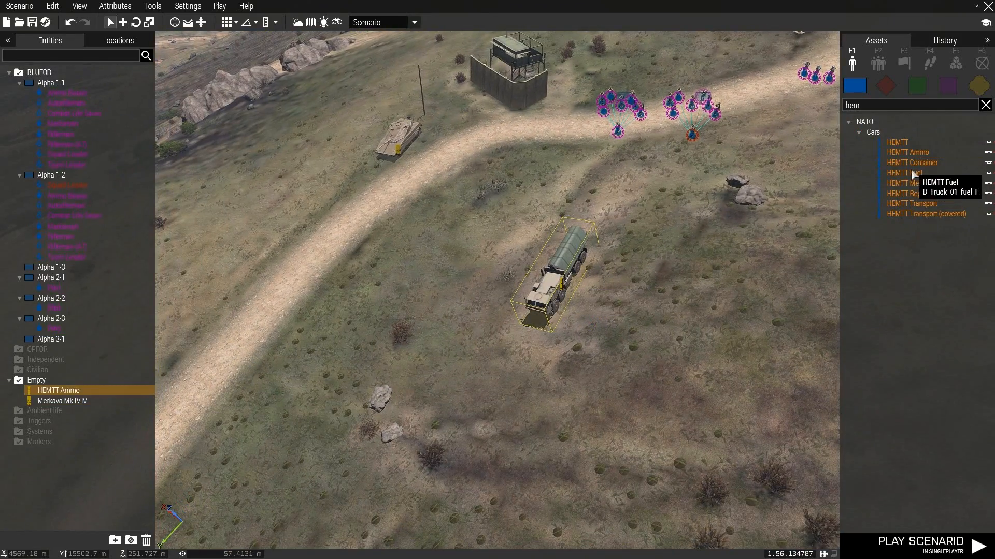
- Place an empty HEMTT Fuel, HEMTT Medical and HEMTT Repair on the slope around the HEMTT Ammo
left_click(904, 173)
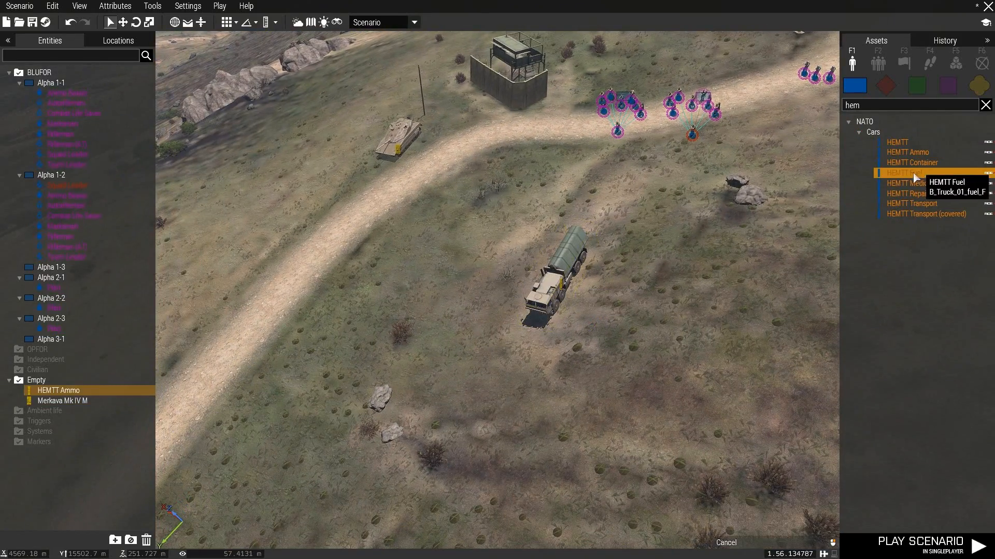
left_click(652, 290, "alt")
left_click(909, 183)
left_click(789, 307, "alt")
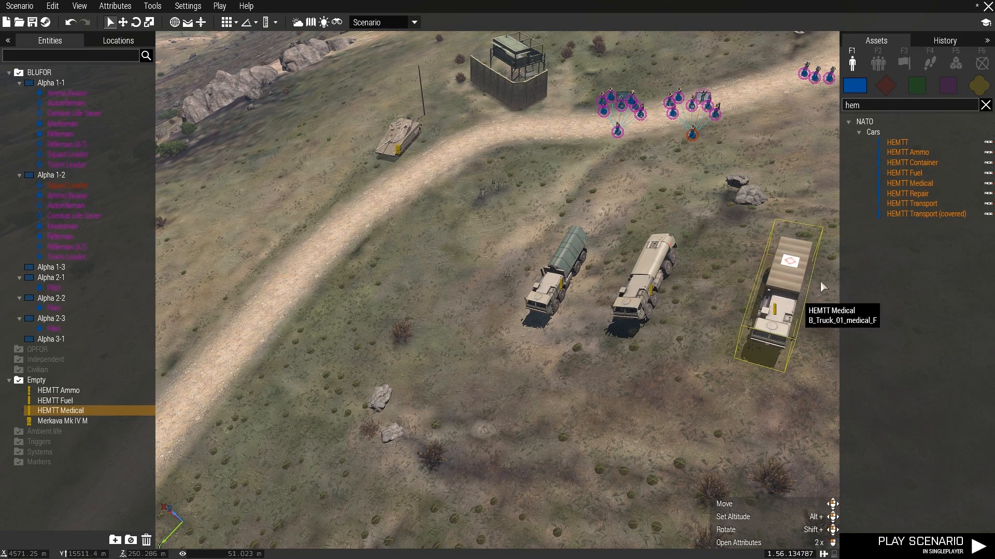
left_click(908, 201)
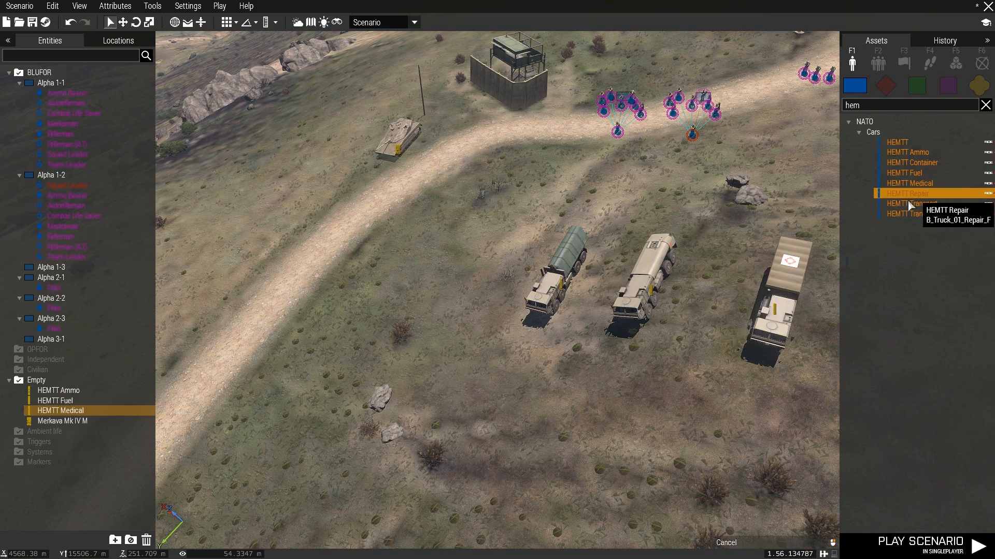
left_click(495, 265, "alt")
- Rearrange the trucks so the HEMTT Medical stands nearest the road, followed by Fuel, Repair and Ammo
left_click(579, 331)
scroll(595, 342, "up", 3)
right_click_drag(603, 348, 632, 328)
scroll(633, 328, "up", 2)
key("w")
left_click_drag(553, 250, 394, 282)
key("a")
key("d")
left_click_drag(717, 218, 419, 288)
- Close the gaps in the truck row by moving the HEMTT Fuel, Repair and Ammo towards the HEMTT Medical
key("a")
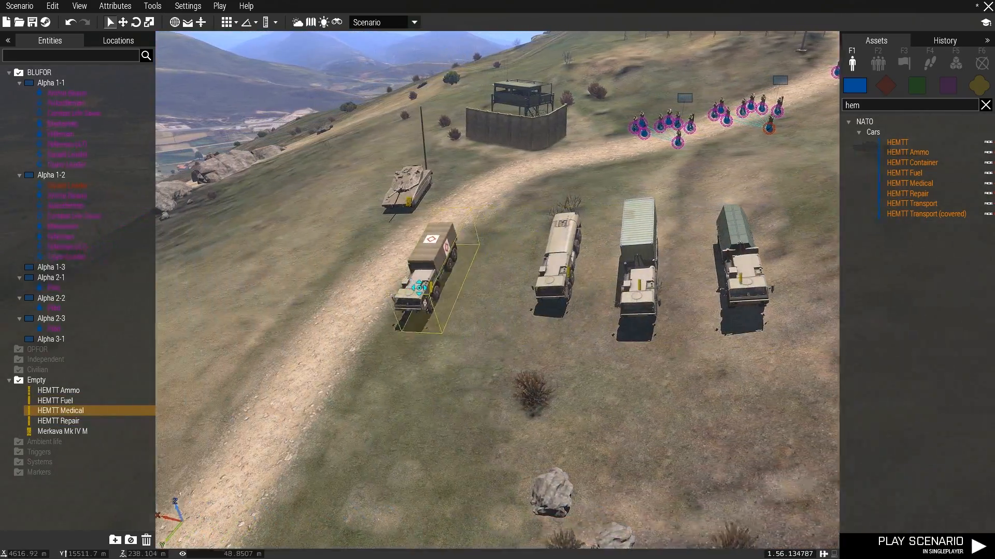
left_click(546, 282)
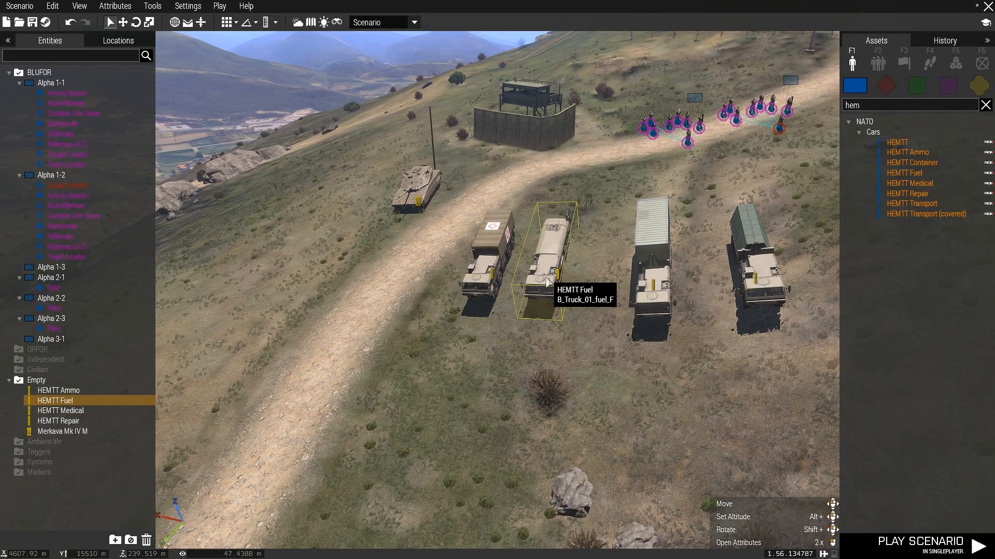
left_click_drag(657, 281, 608, 274)
left_click(684, 280)
left_click_drag(684, 280, 670, 277)
- Set the HEMTT Ammo's fuel to 65% in its attributes and expand its equipment storage
key("d")
key("w")
right_click_drag(689, 402, 665, 406)
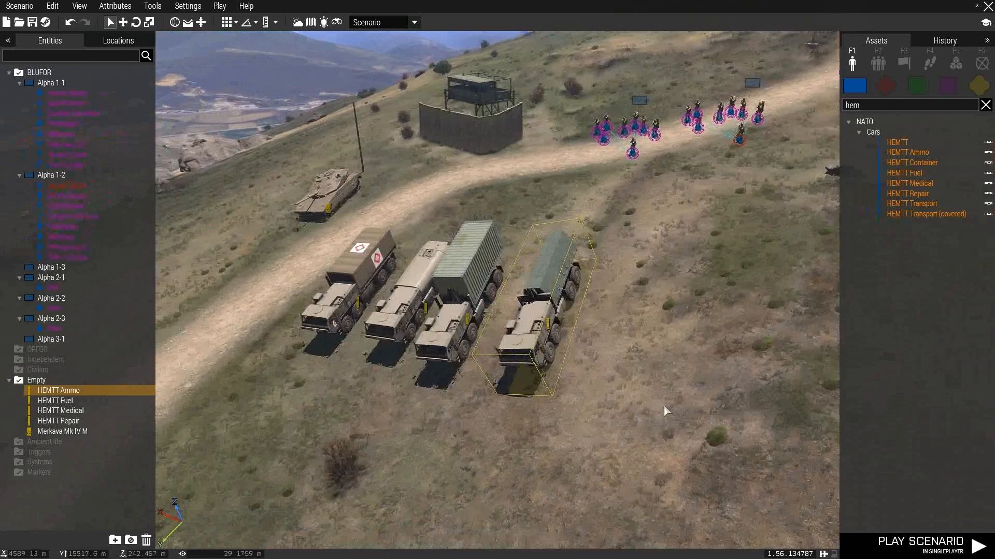
double_click(545, 326)
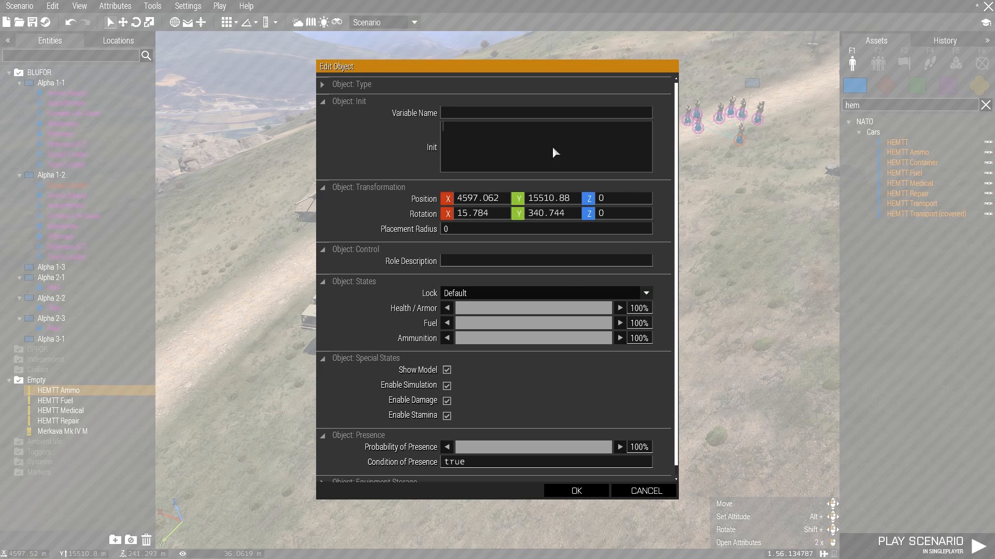
scroll(555, 333, "down", 1)
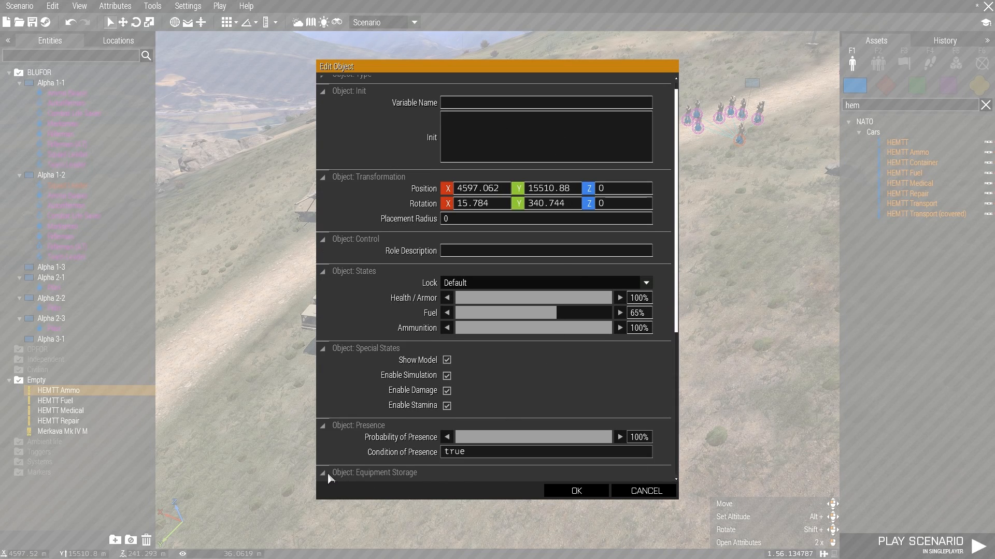
left_click(328, 472)
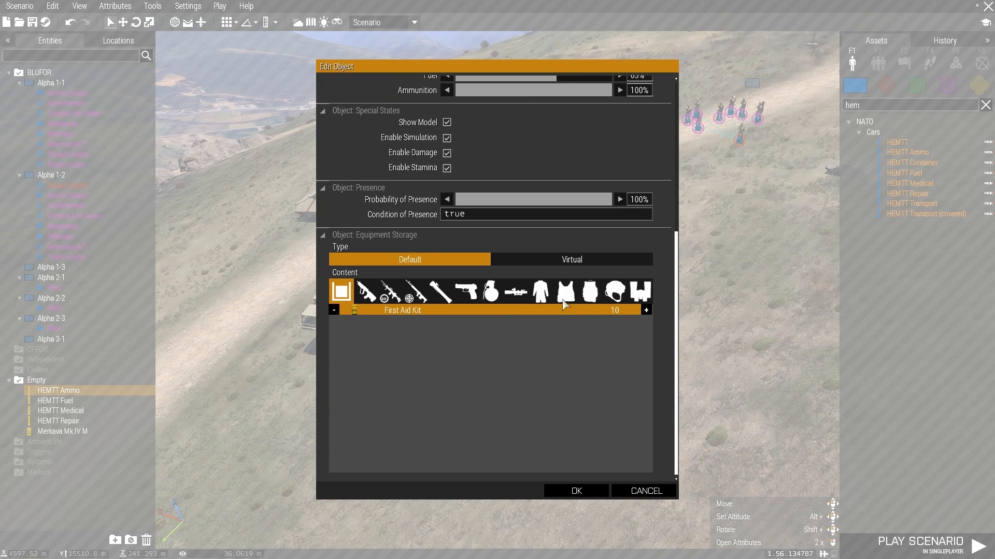
- Look through the uniform, grenade, pistol, rifle and launcher categories in the HEMTT Ammo's equipment storage
left_click(539, 291)
left_click(490, 292)
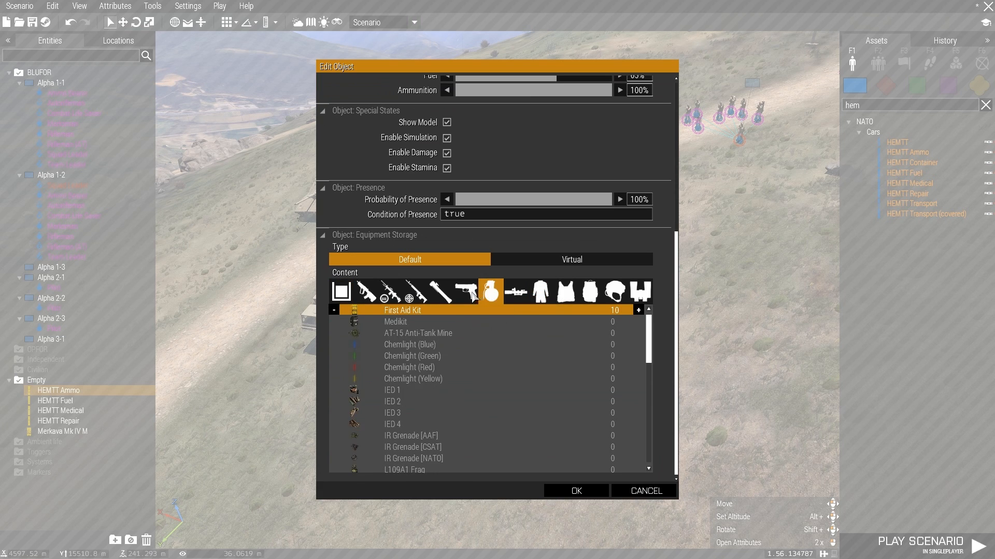
left_click(466, 291)
left_click(416, 292)
left_click(377, 295)
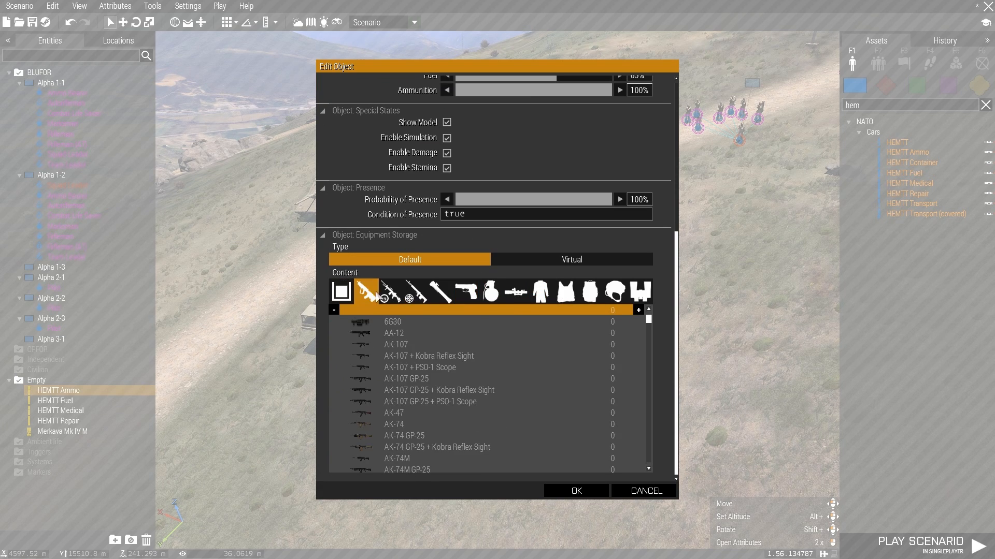
left_click(392, 293)
left_click(440, 291)
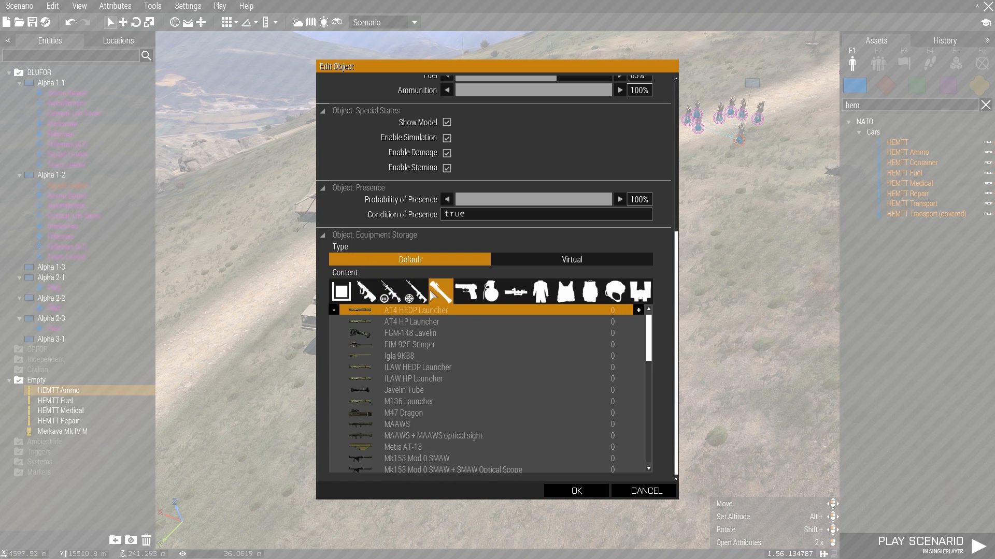
left_click(409, 298)
scroll(424, 369, "down", 3)
scroll(423, 368, "up", 5)
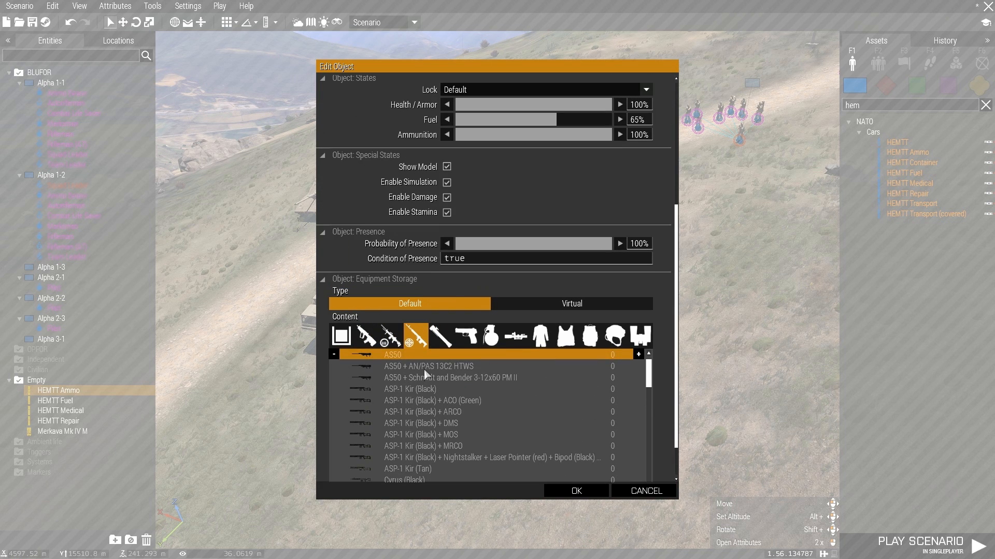
- Add 50 of the plain 5.56mm 30Rnd Mag to the HEMTT Ammo's equipment storage and apply the attributes
left_click(380, 337)
scroll(382, 340, "down", 1)
scroll(441, 374, "down", 10)
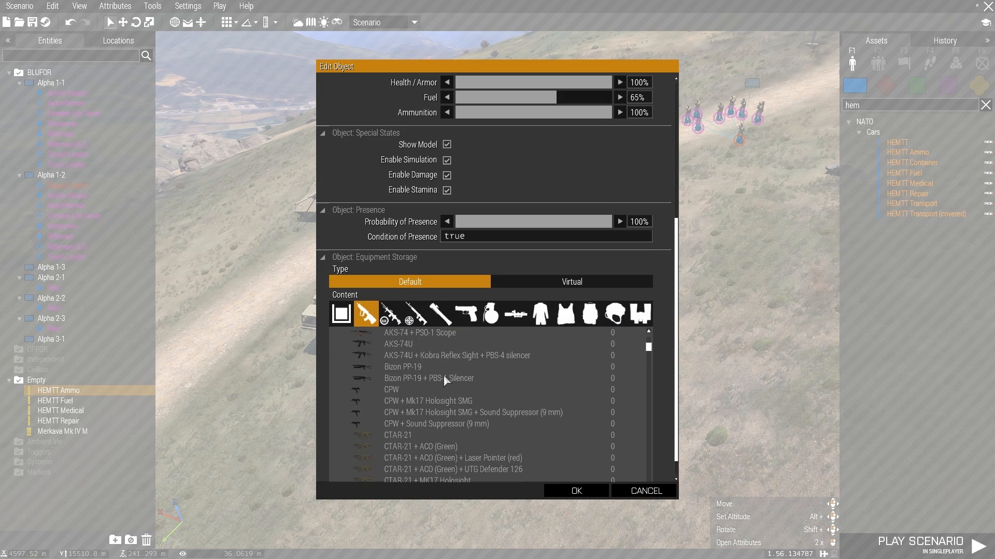
scroll(456, 379, "down", 15)
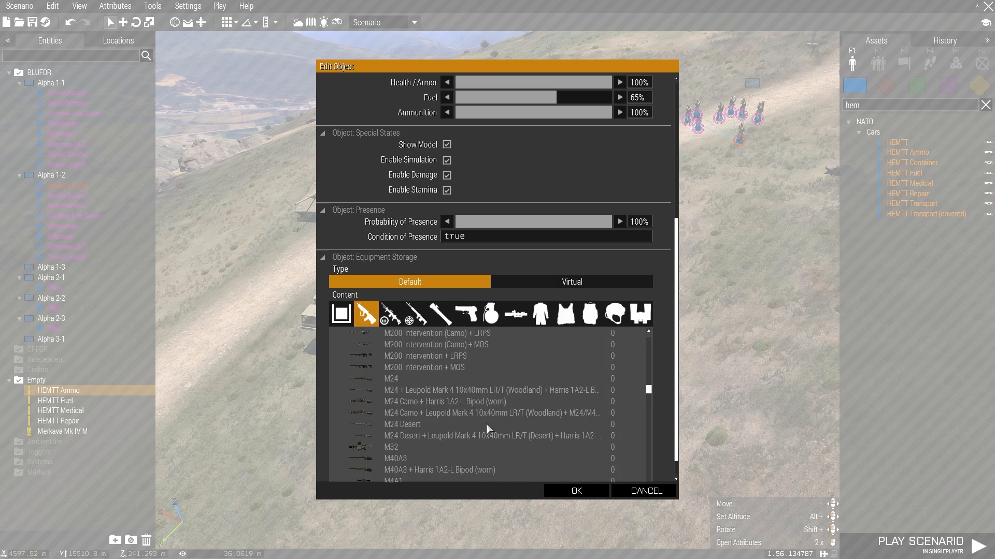
scroll(471, 428, "down", 15)
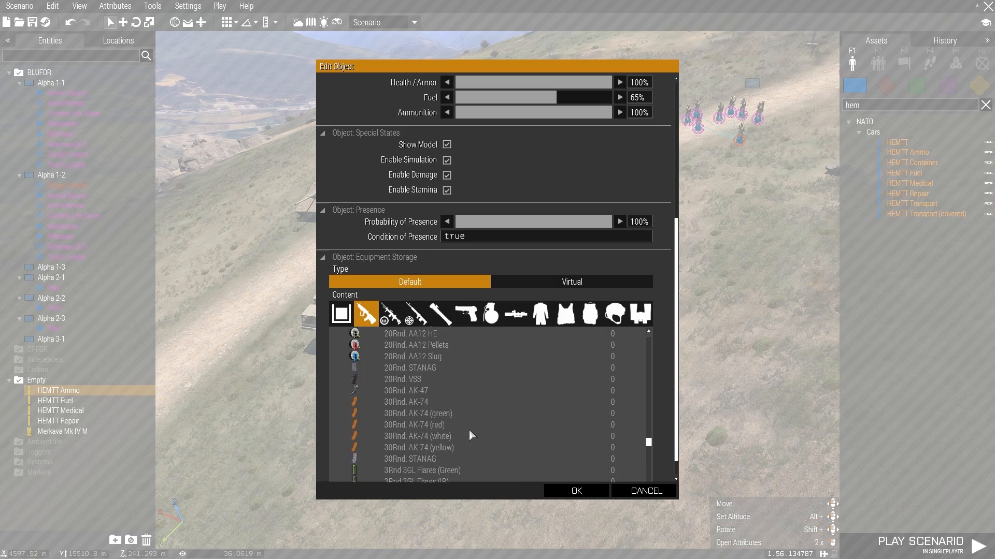
scroll(460, 427, "down", 2)
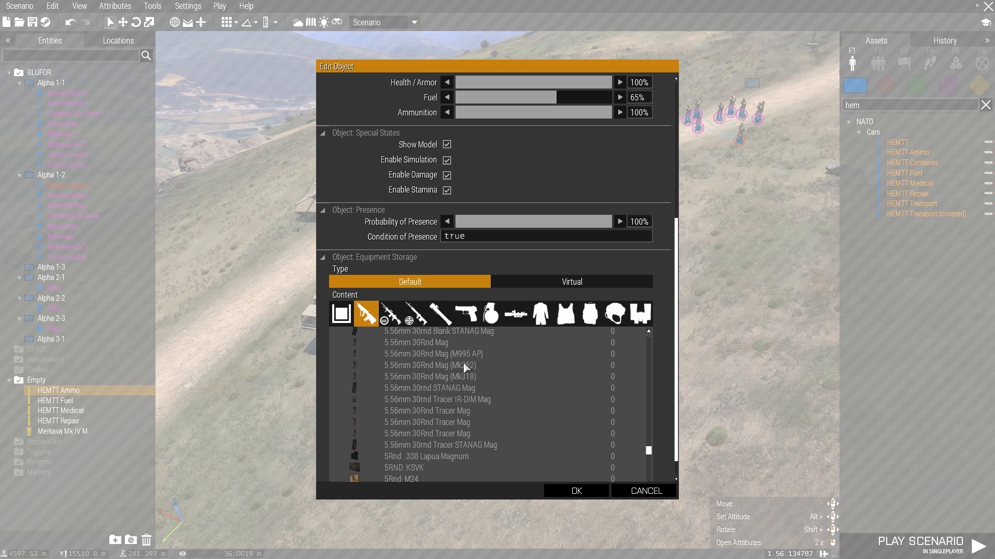
left_click(456, 346)
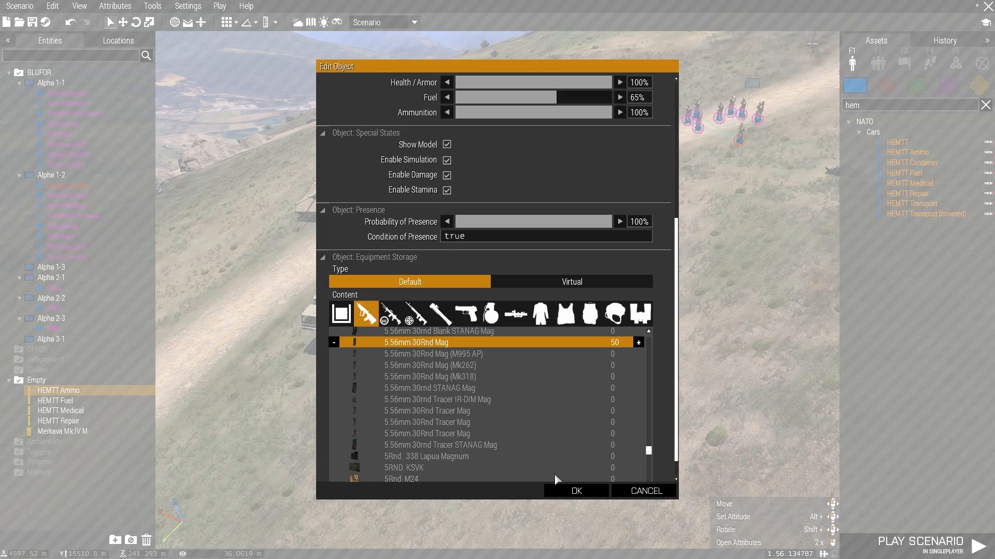
left_click(577, 491)
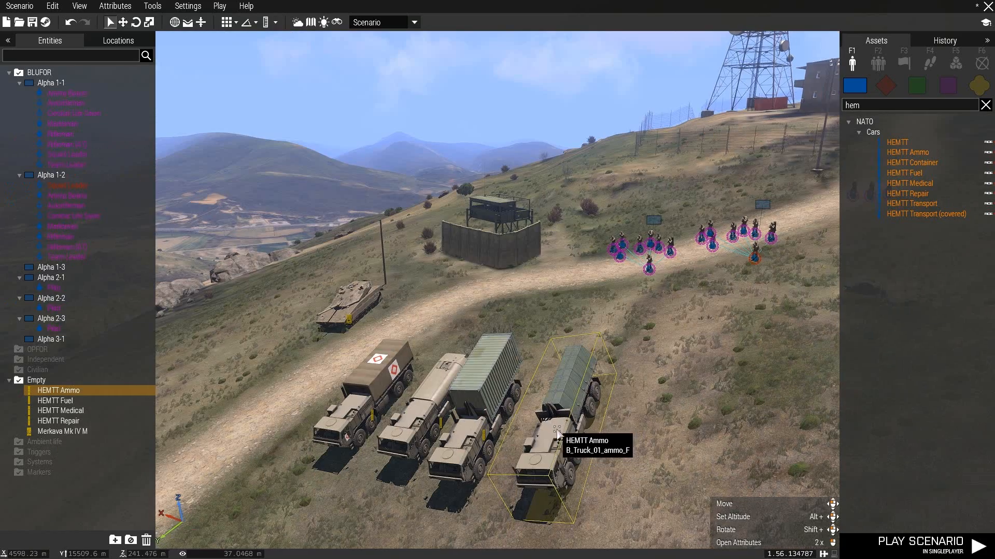
- Add 8 Bananas, 2 Blood IV (1000ml) and 1 Blood IV (250ml) to the HEMTT Medical's equipment storage and apply the attributes
key("w")
key("a")
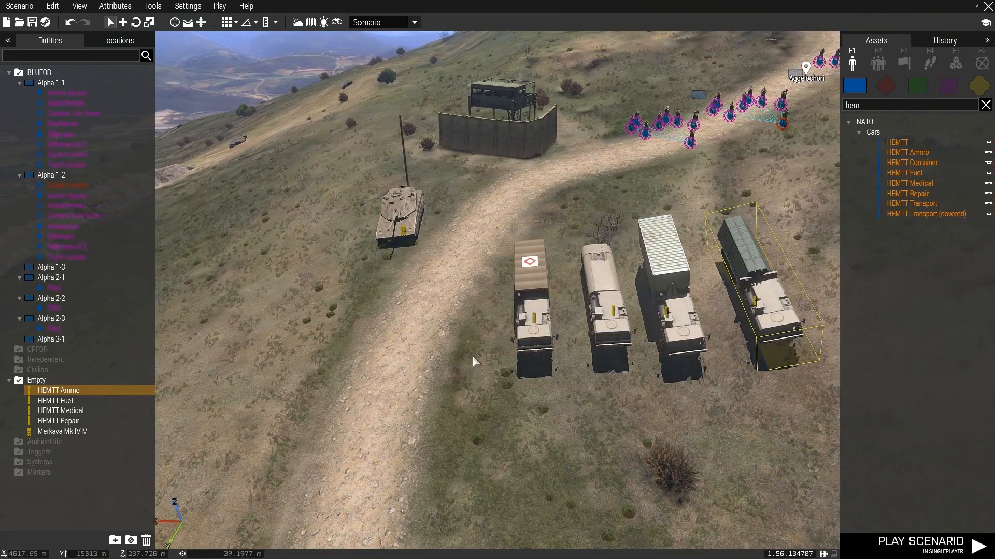
key("d")
right_click_drag(436, 411, 425, 402)
double_click(365, 347)
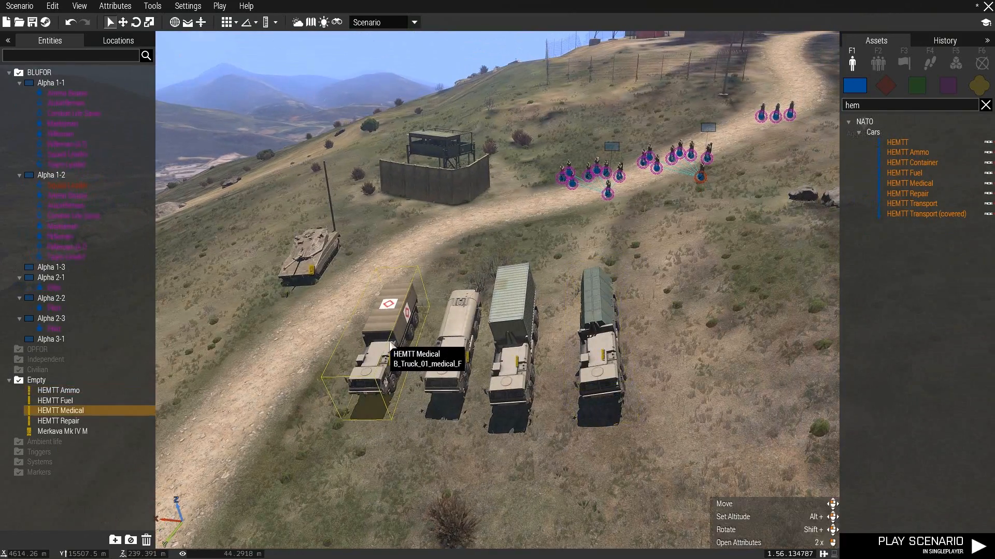
scroll(520, 350, "down", 5)
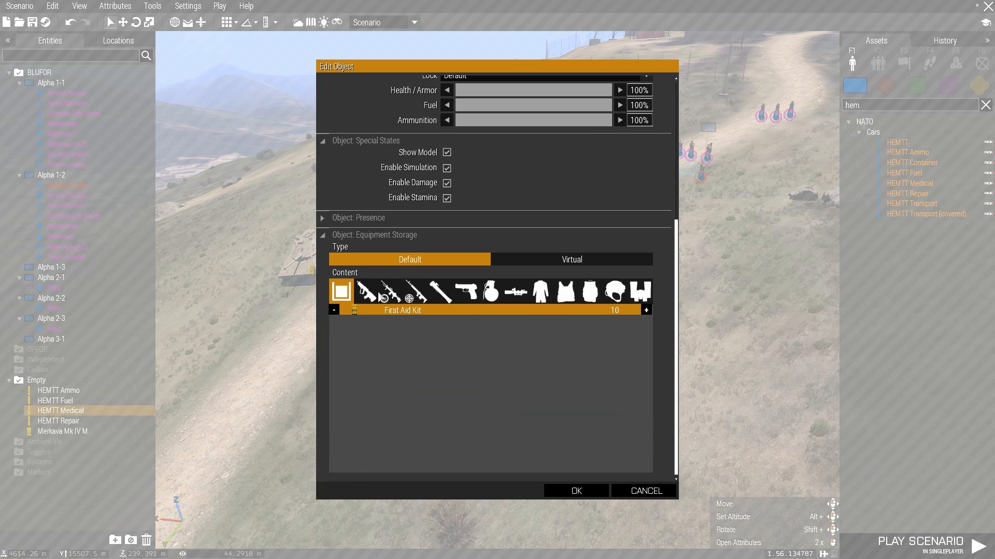
left_click(636, 293)
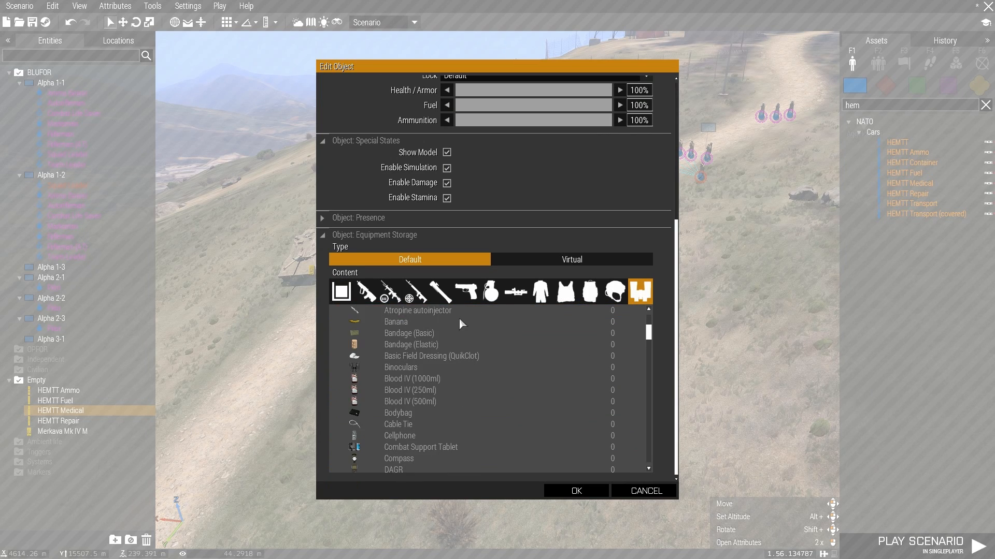
left_click(459, 322)
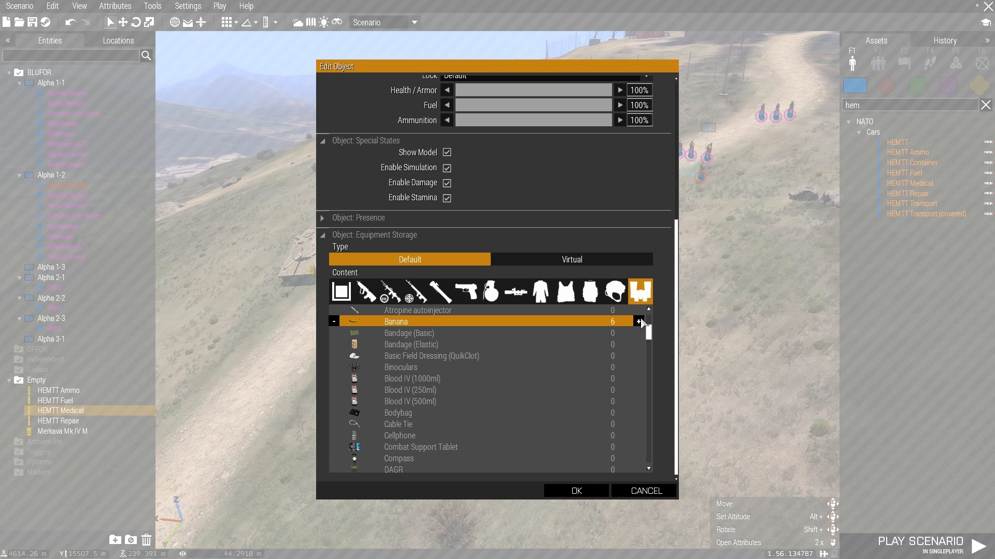
left_click(606, 379)
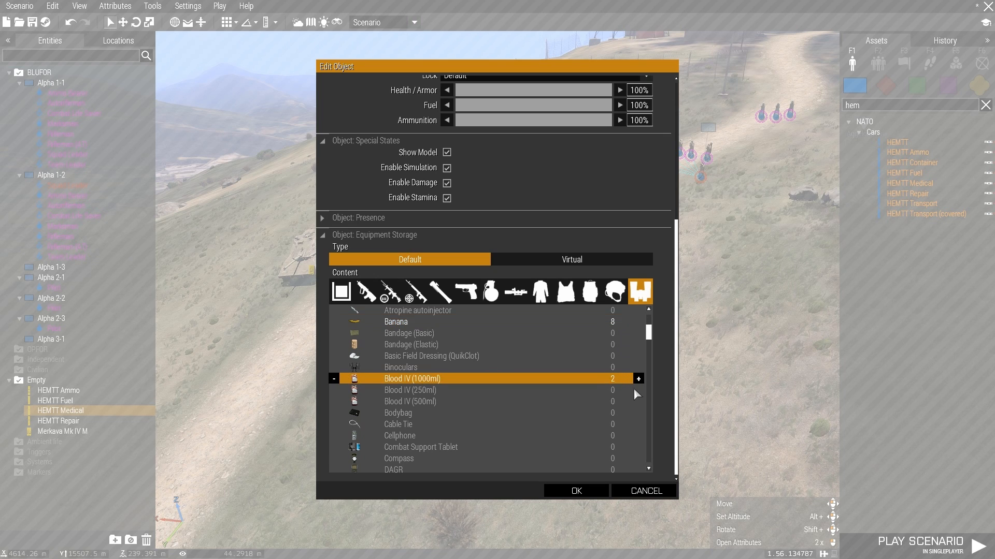
double_click(634, 390)
left_click(634, 401)
left_click(586, 489)
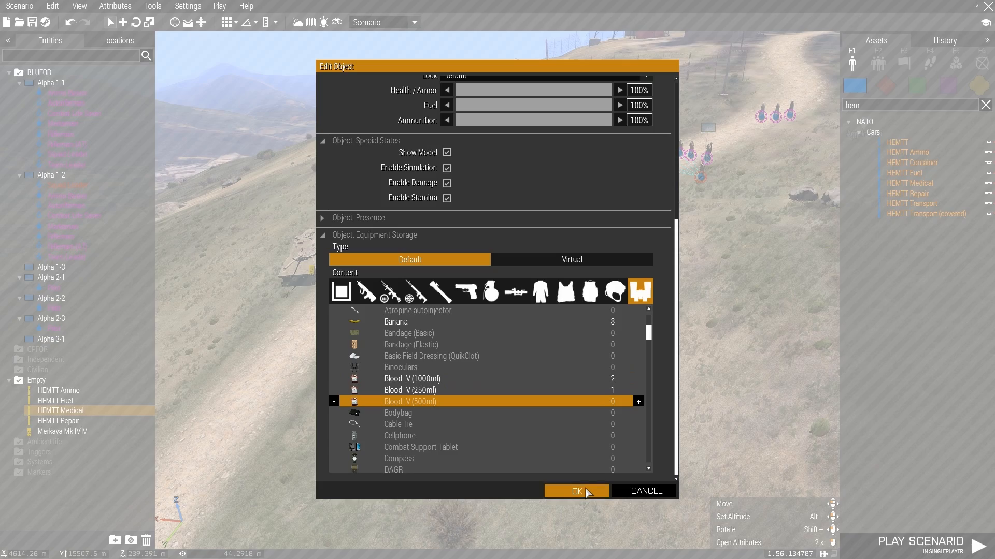
- Examine the equipment storage of the Merkava Mk IV M, including its launcher category, and leave its attributes unchanged
scroll(549, 381, "down", 5)
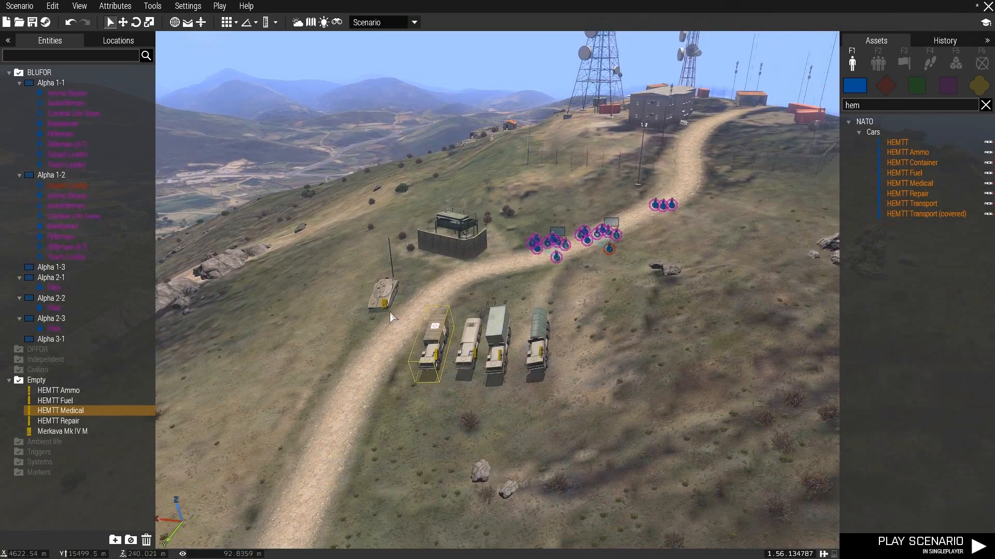
double_click(396, 308)
scroll(421, 349, "down", 5)
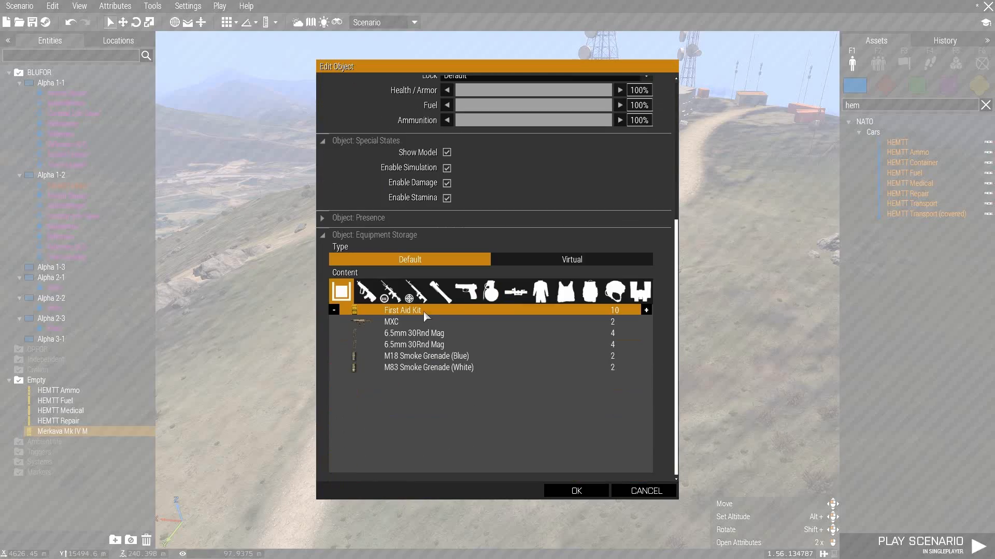
left_click(414, 291)
left_click(440, 292)
scroll(619, 370, "down", 5)
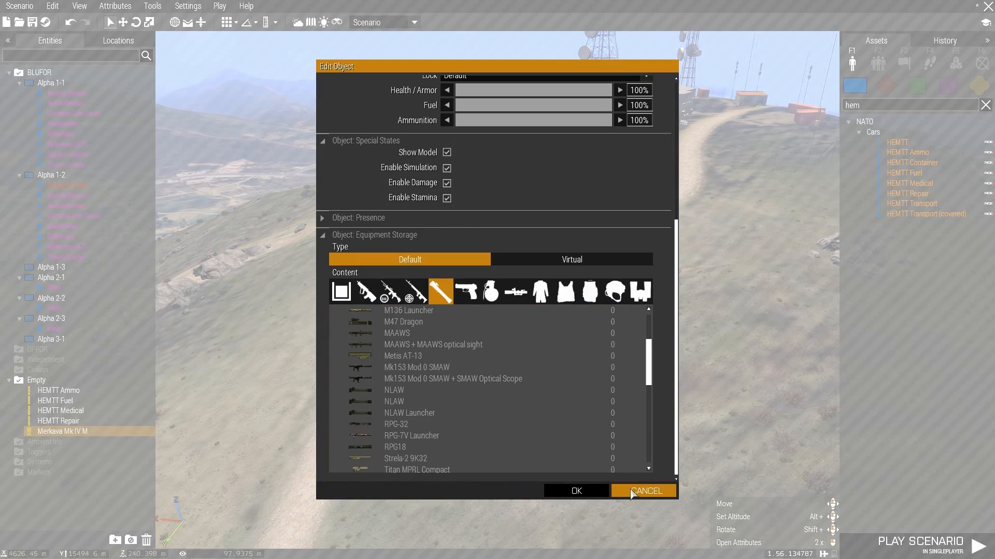
left_click(631, 491)
- Filter the BLUFOR assets for HMMWV vehicles with the search text "hmm"
scroll(609, 437, "up", 5)
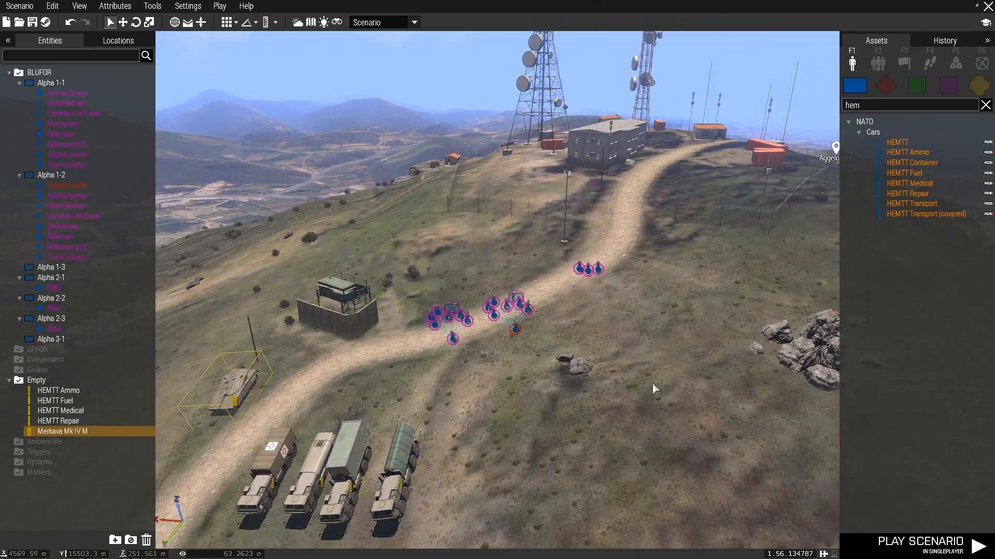
right_click_drag(653, 383, 566, 403)
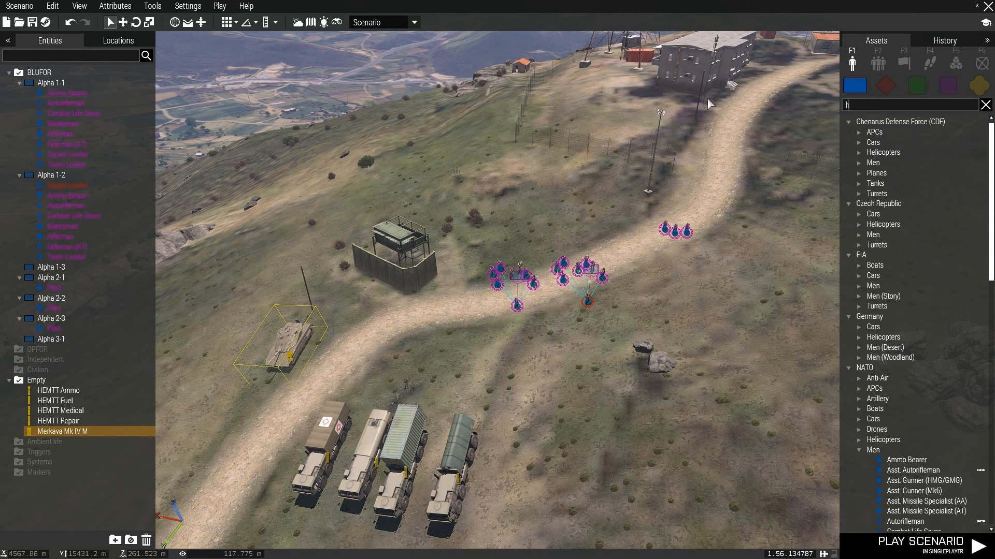
type("mm")
- Place two empty Czech Republic HMMWV Ambulances side by side on the slope across the road behind the squads
left_click(947, 143)
scroll(616, 389, "up", 4)
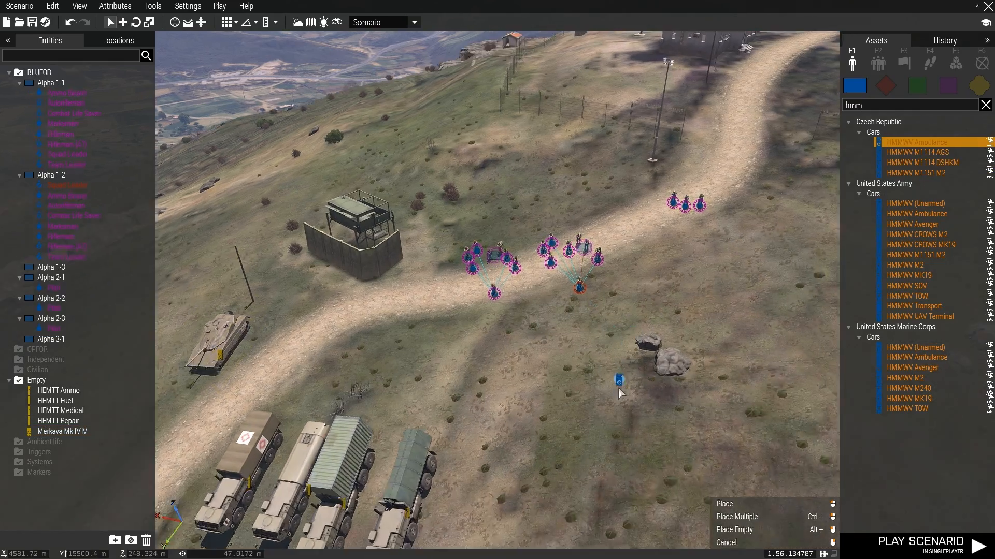
key("w")
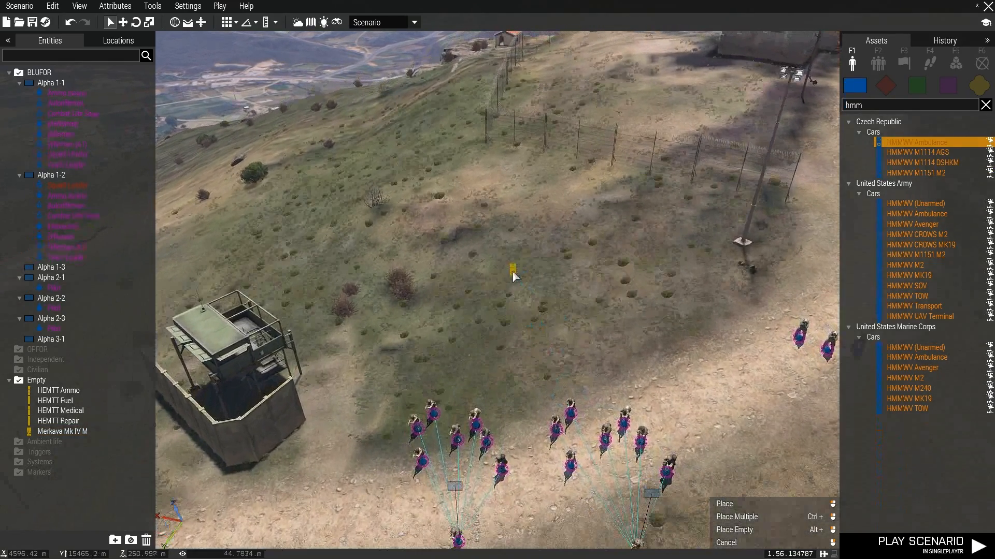
left_click(512, 276)
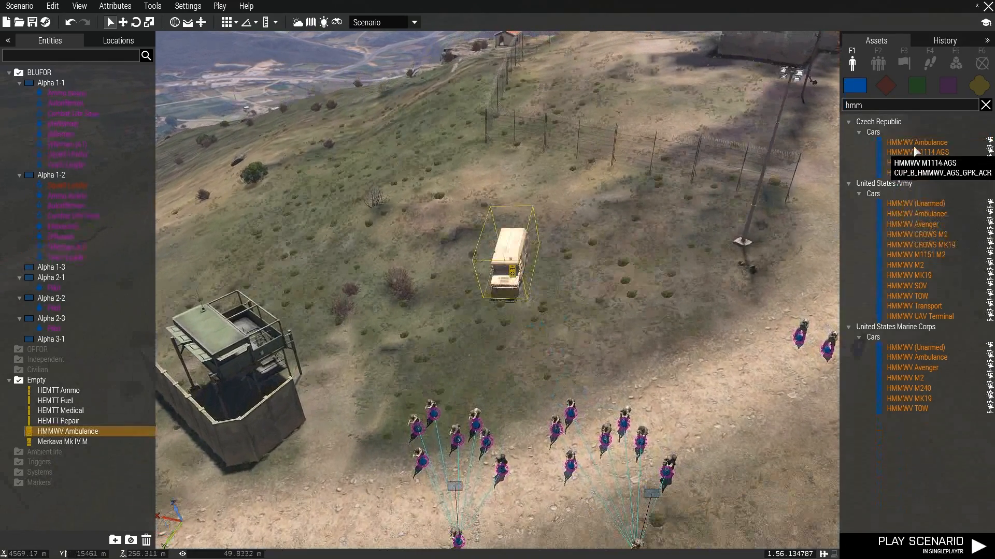
left_click(912, 144)
left_click(590, 275)
key("w")
key("d")
right_click_drag(580, 303, 438, 173)
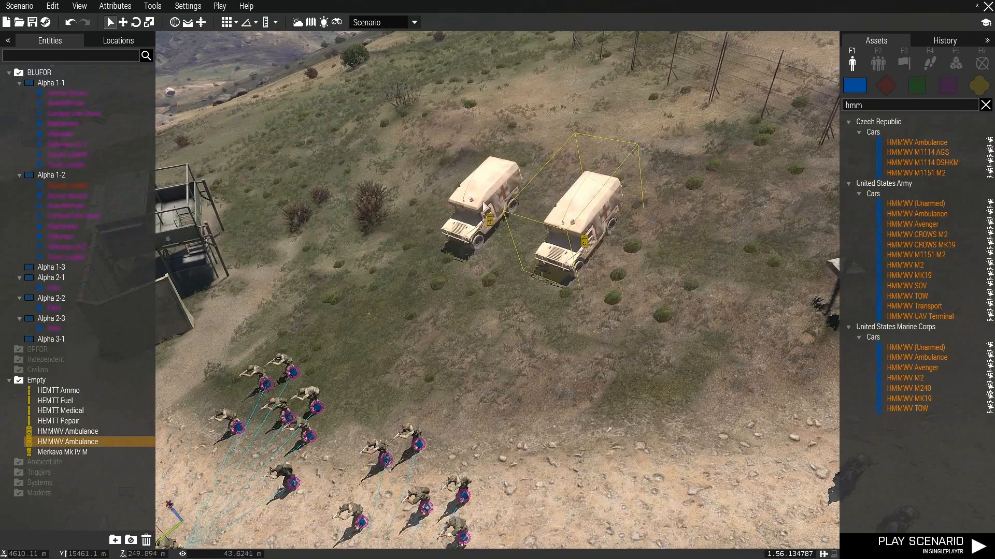
- Delete both Czech Republic ambulances, try an empty United States Army HMMWV Ambulance in their place, and remove it
left_click_drag(432, 149, 683, 280)
key("Delete")
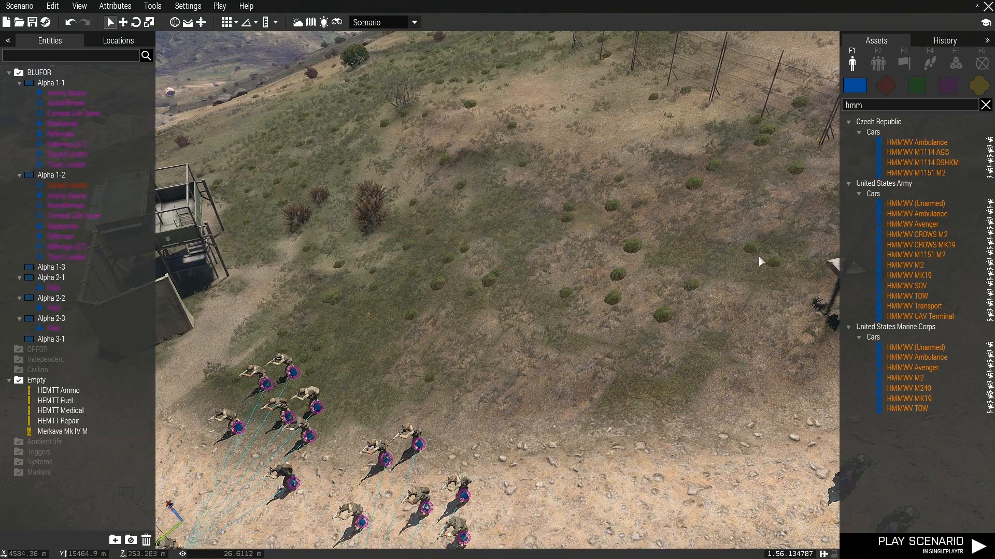
left_click(904, 214)
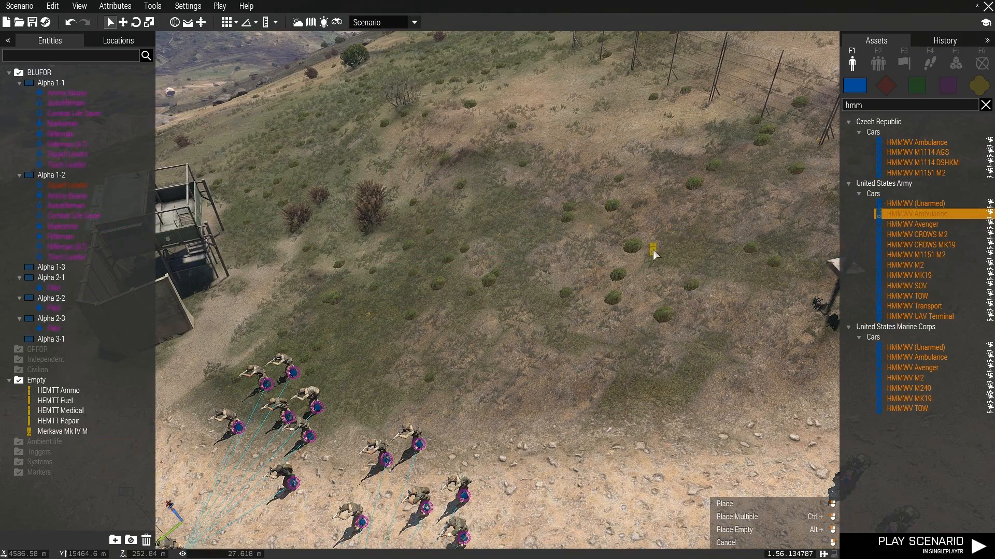
left_click(653, 250)
key("Delete")
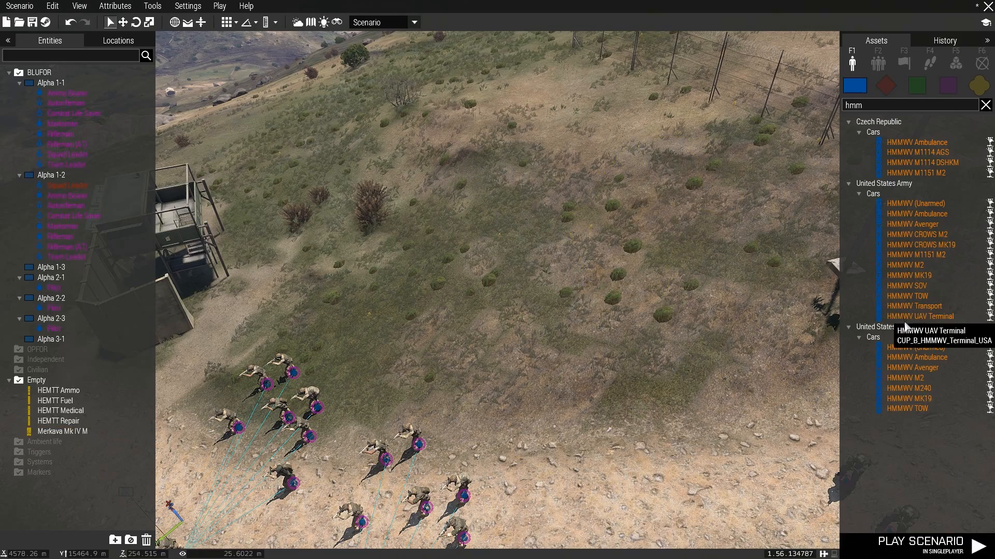
- Place two empty United States Marine Corps HMMWV Ambulances on the slope behind the squads and move them close together
left_click(891, 357)
left_click(654, 293)
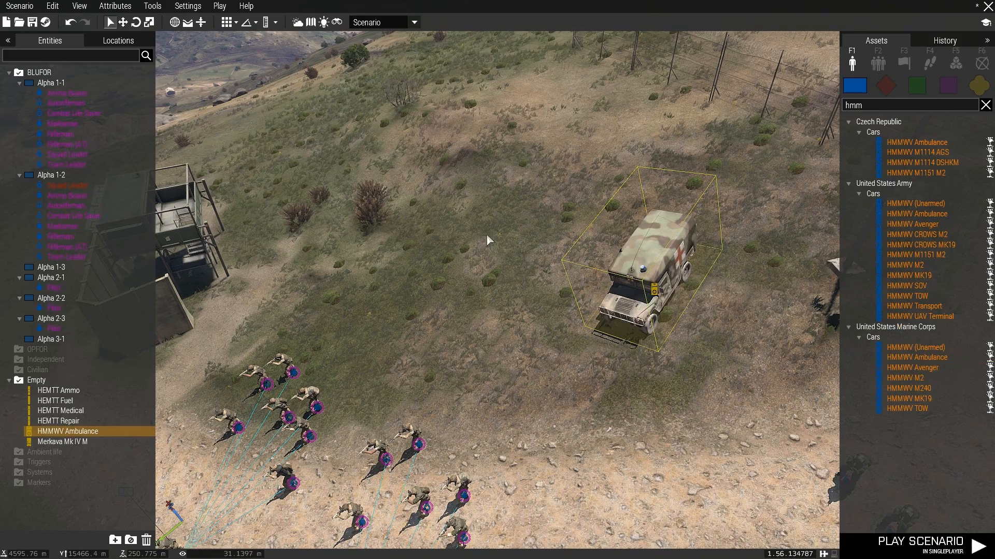
left_click(904, 357)
left_click(516, 267)
left_click_drag(520, 266, 563, 258)
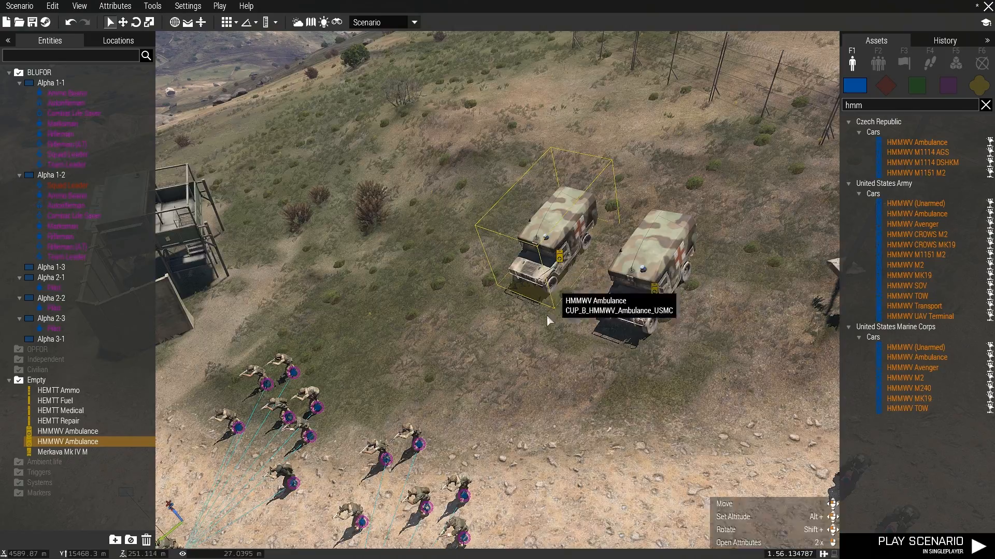
- Try an empty United States Army HMMWV Avenger on the open ground opposite the ambulances and remove it
scroll(555, 305, "down", 4)
right_click_drag(574, 317, 623, 342)
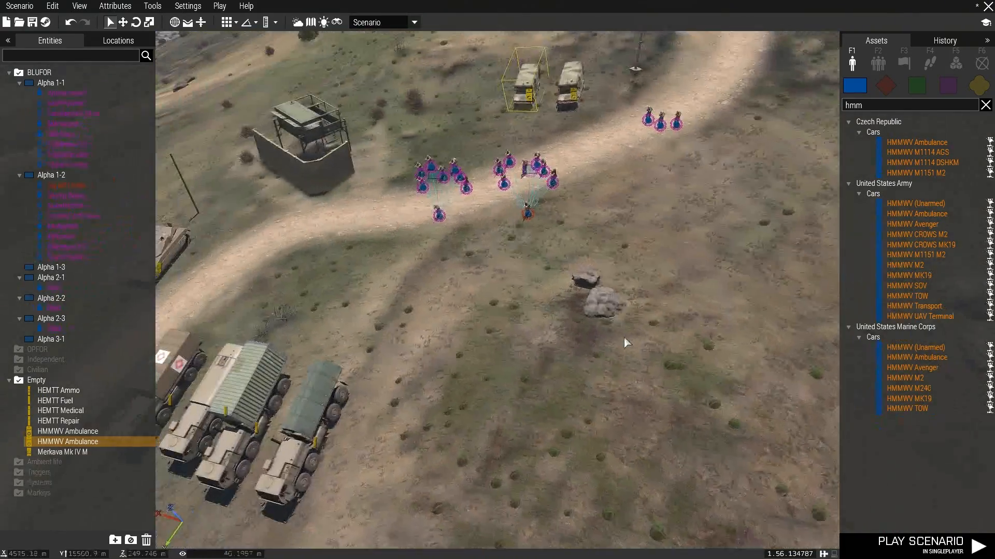
left_click(906, 214)
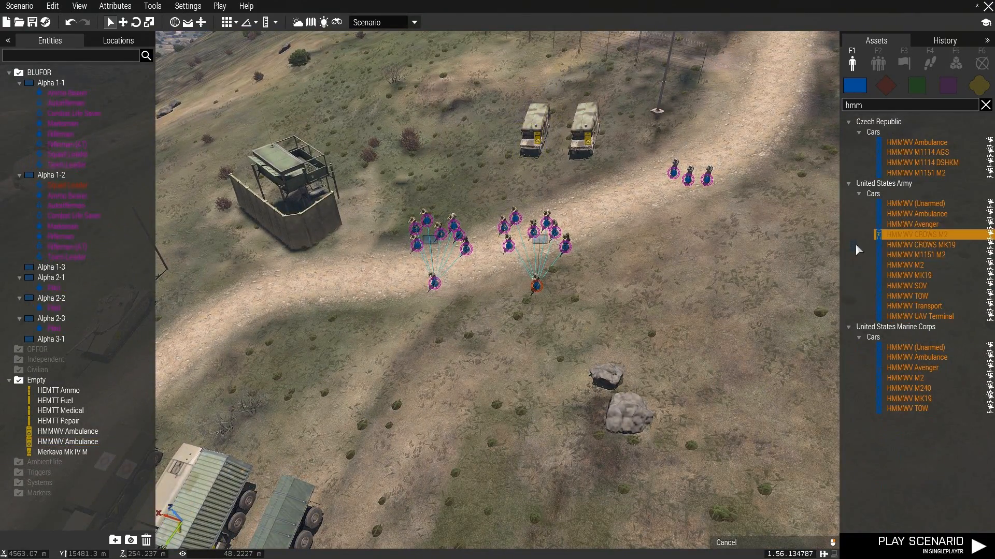
left_click(900, 225)
left_click(777, 282)
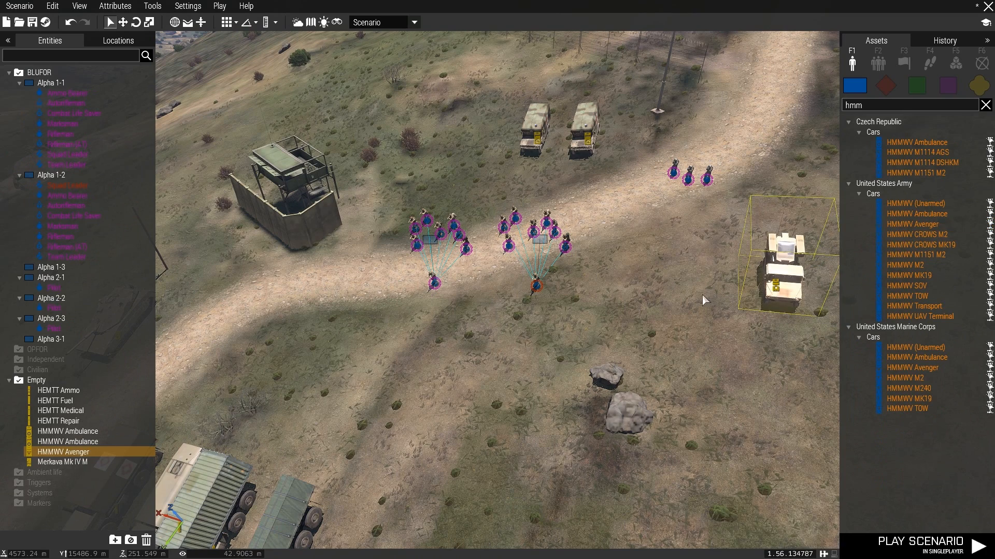
key("Delete")
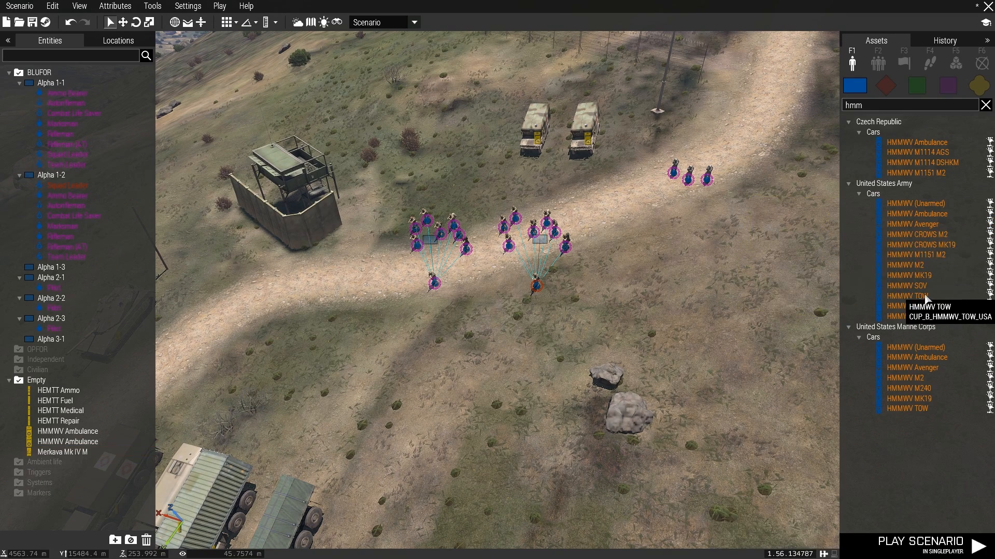
- Place four empty United States Army HMMWV M2s in two rows of two on the open ground opposite the ambulances
left_click(908, 275)
left_click(903, 266)
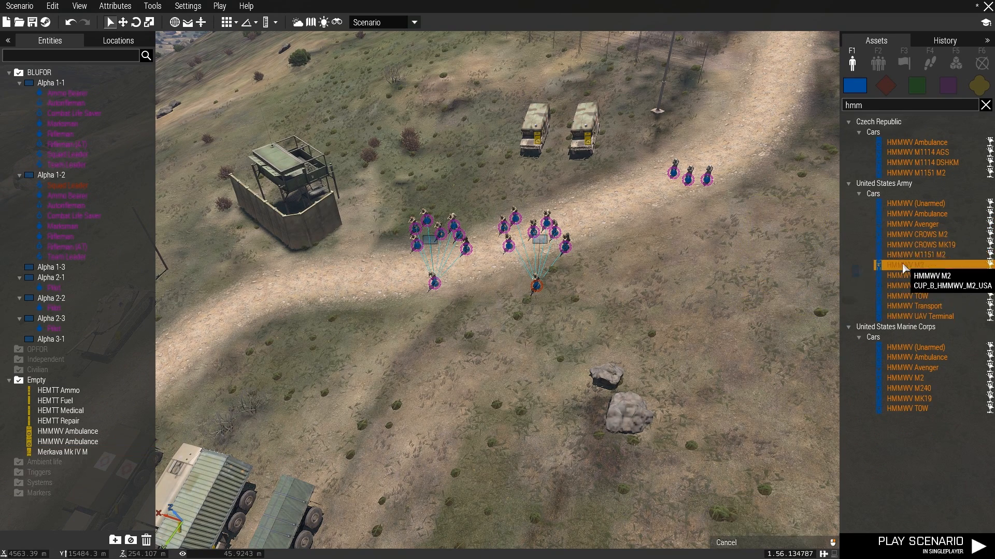
left_click(730, 286)
key("d")
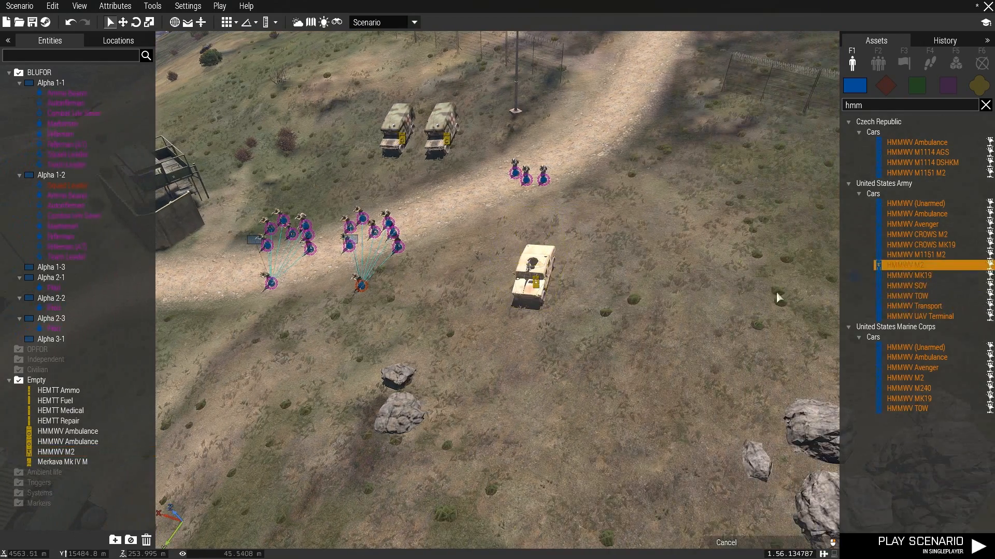
left_click(639, 275)
left_click(608, 337)
left_click(910, 265)
left_click(523, 341)
left_click_drag(609, 337, 628, 390)
left_click_drag(524, 341, 527, 381)
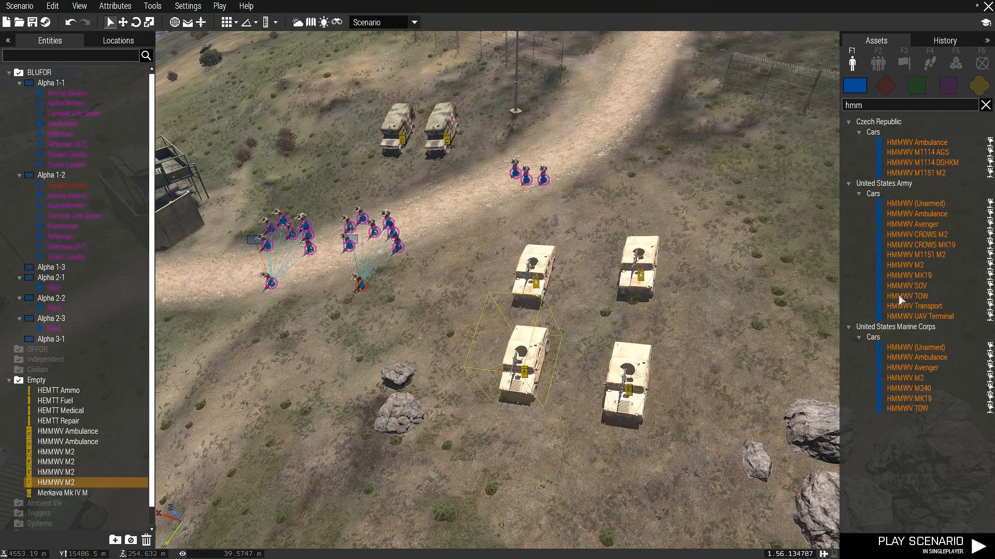
- Add a third row of two empty United States Army HMMWV M2s in front of the four already parked
right_click_drag(765, 314, 819, 255)
key("s")
key("a")
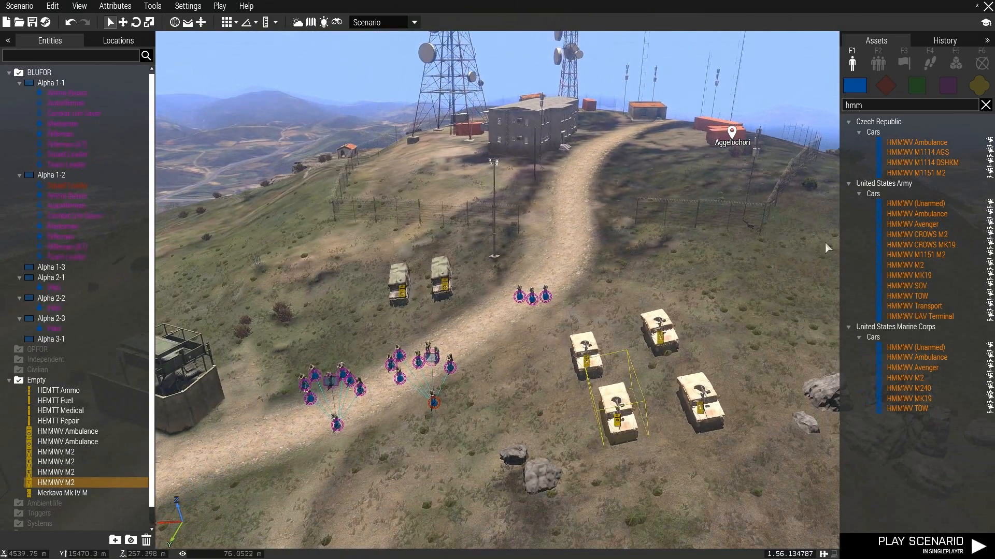
left_click(895, 266)
key("d")
key("s")
left_click(577, 407)
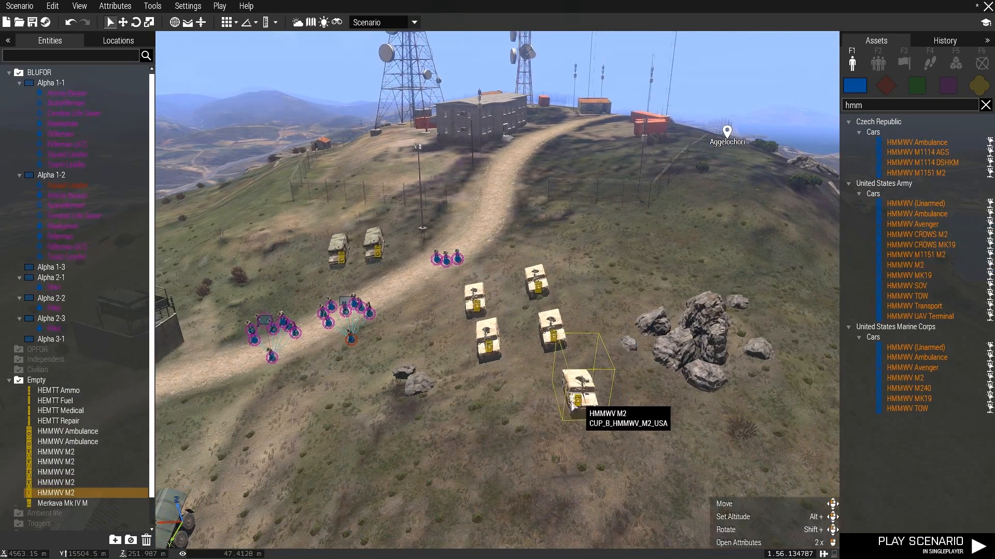
left_click(904, 265)
left_click(490, 403)
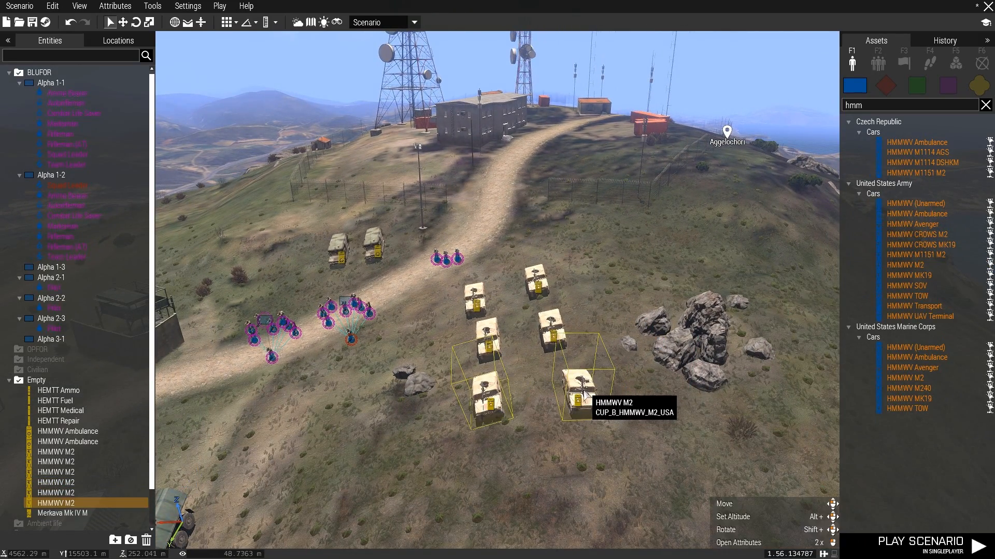
- Adjust the placement of the two frontmost HMMWV M2s so they line up with the other rows
left_click(583, 404)
right_click_drag(583, 419, 488, 439)
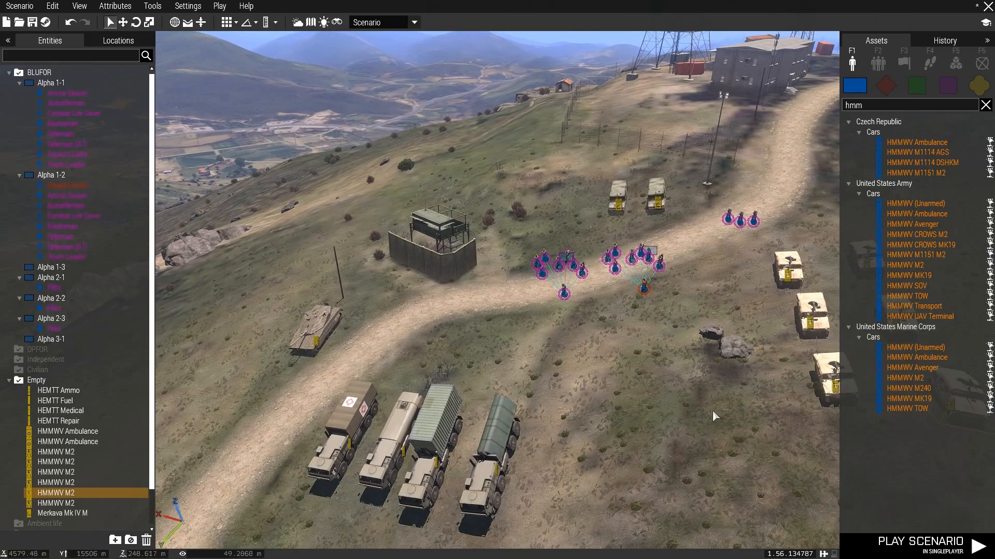
right_click_drag(714, 412, 738, 407)
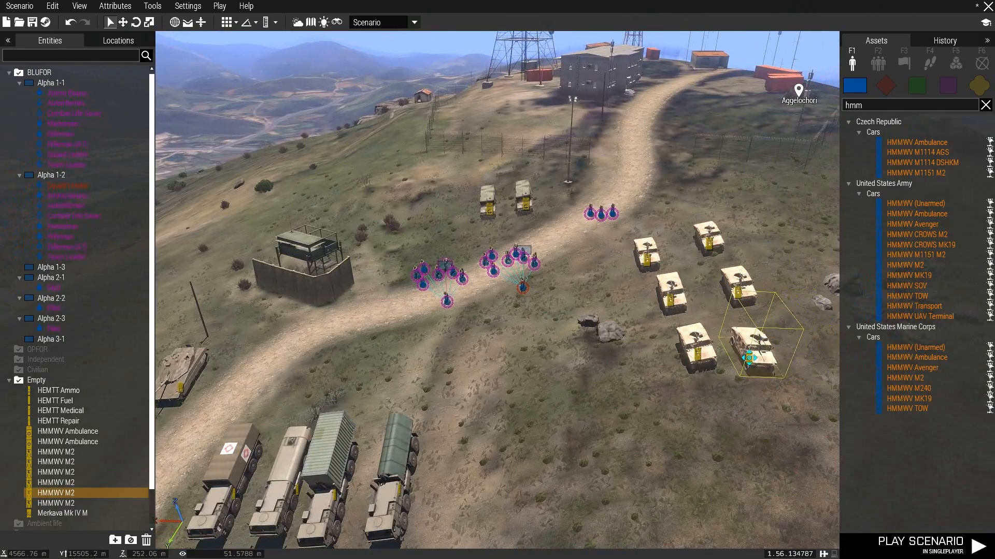
key("w")
key("d")
scroll(725, 430, "up", 5)
right_click_drag(716, 417, 626, 325)
key("q")
left_click_drag(622, 346, 697, 379)
left_click(434, 393)
key("w")
key("q")
right_click_drag(473, 399, 495, 451)
key("s")
- Clear the asset search and look through the available Props categories
left_click(985, 105)
key("s")
key("a")
key("w")
mouse_move(725, 223)
right_mouse_down()
mouse_move(719, 290)
mouse_move(725, 213)
right_mouse_up()
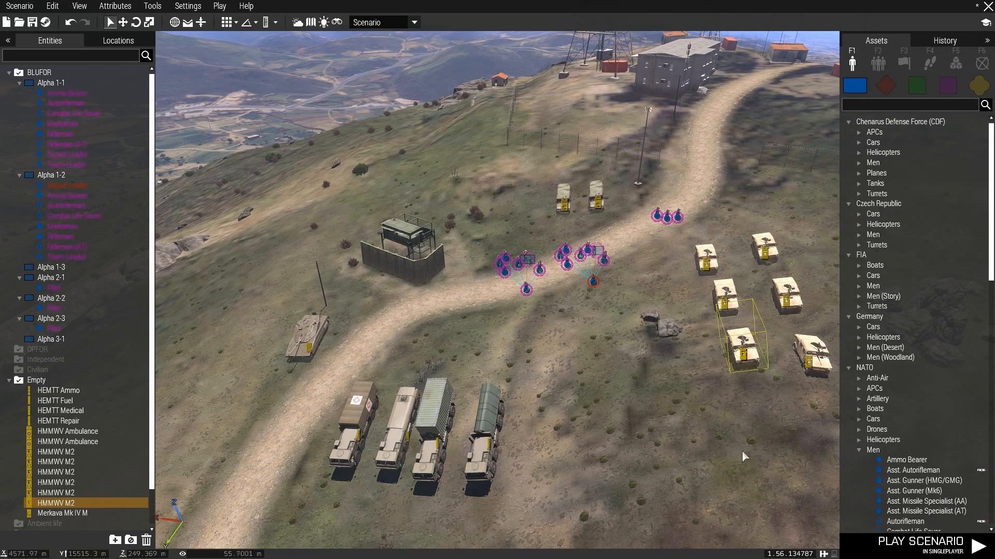
key("d")
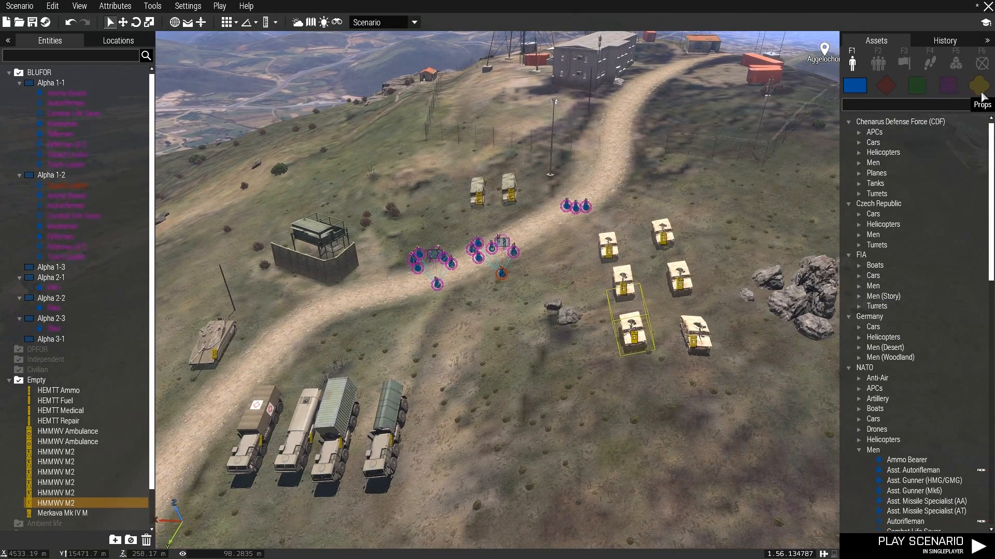
left_click(979, 87)
right_click_drag(534, 276, 545, 310)
key("w")
key("s")
key("a")
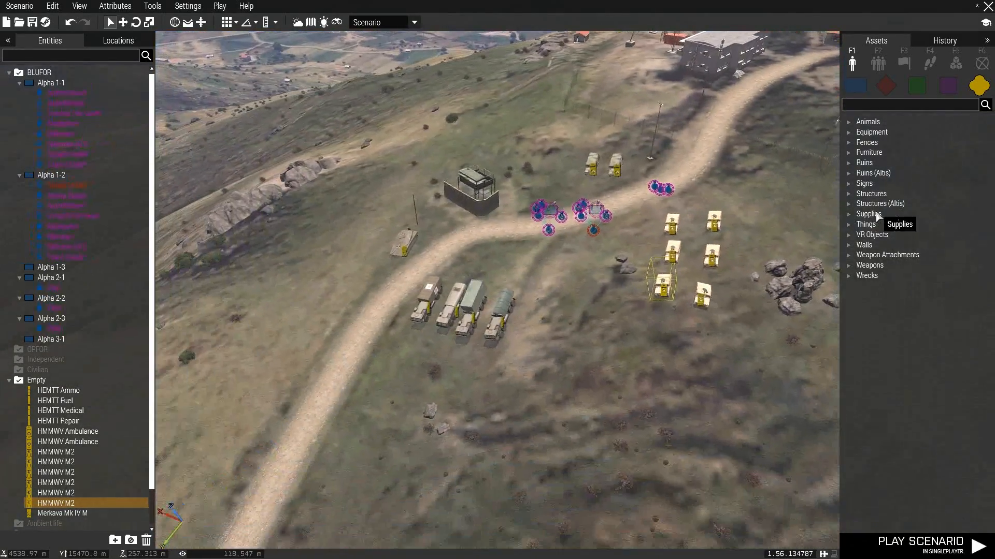
- Return to the BLUFOR assets, collapse the NATO Men list, and filter the assets with the search text "ah1z"
left_click(855, 85)
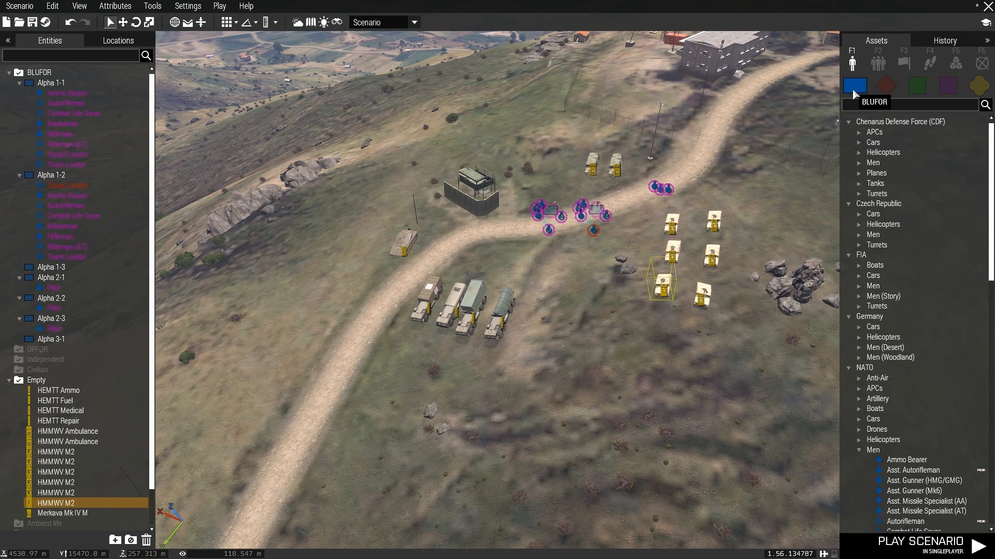
scroll(936, 186, "down", 8)
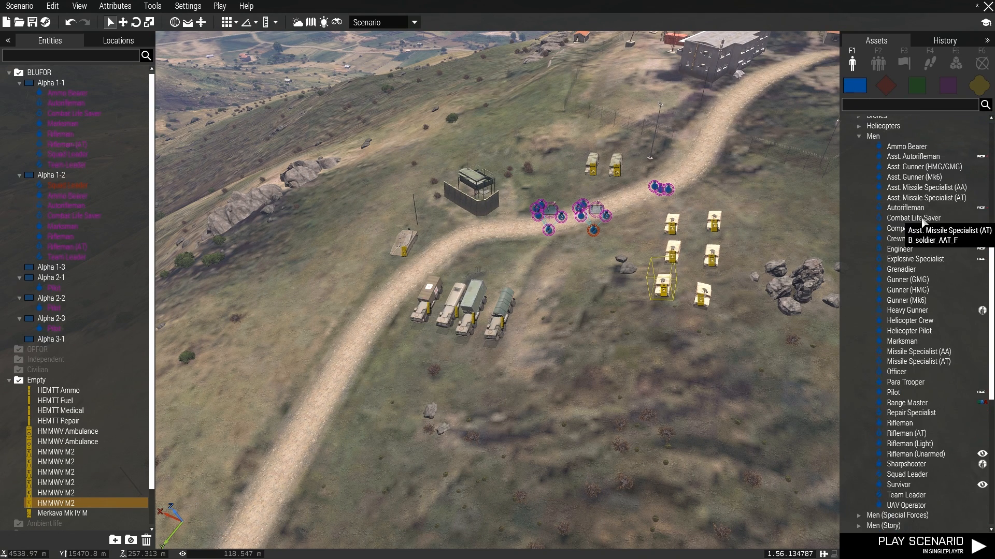
left_click(859, 207)
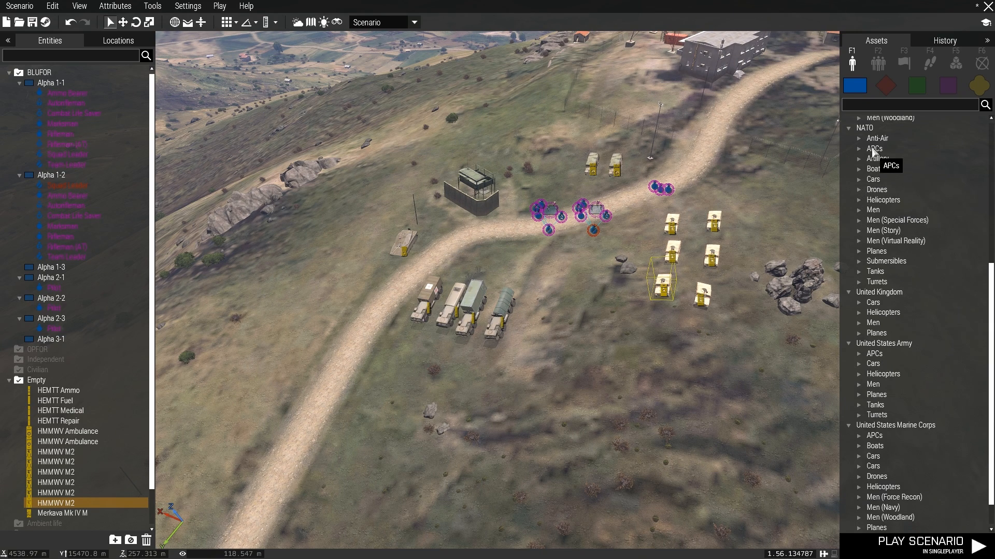
left_click(884, 87)
left_click(856, 87)
left_click(858, 103)
type("ah1z")
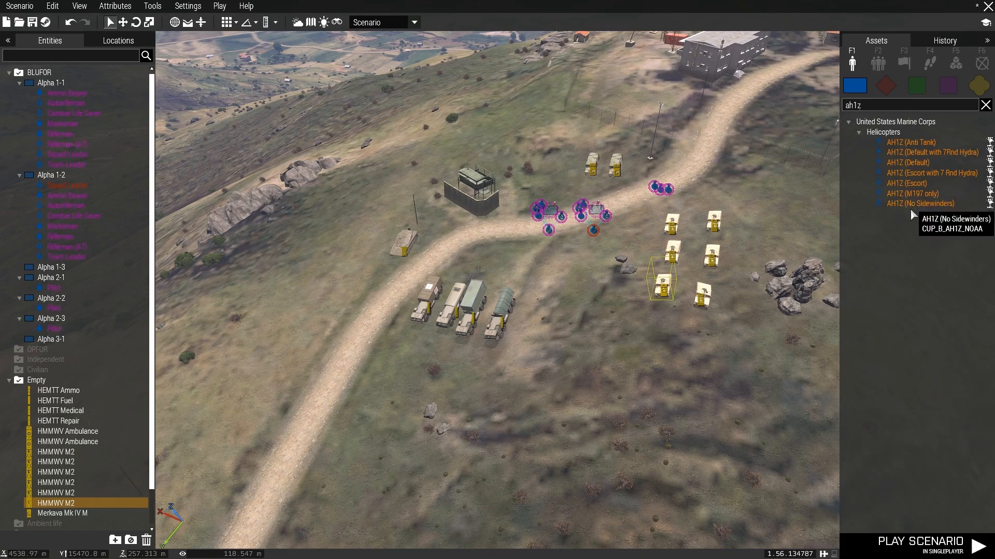
- Place an empty AH1Z (No Sidewinders) helicopter on the slope behind the watchtower and shift it further away from the tower
left_click(917, 194)
scroll(567, 314, "up", 5)
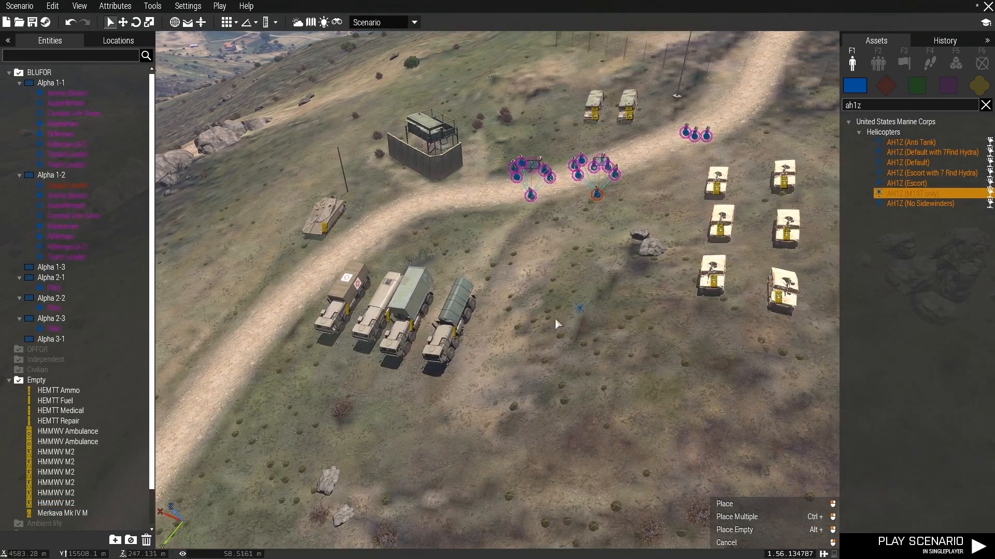
scroll(530, 340, "down", 2)
left_click(907, 204)
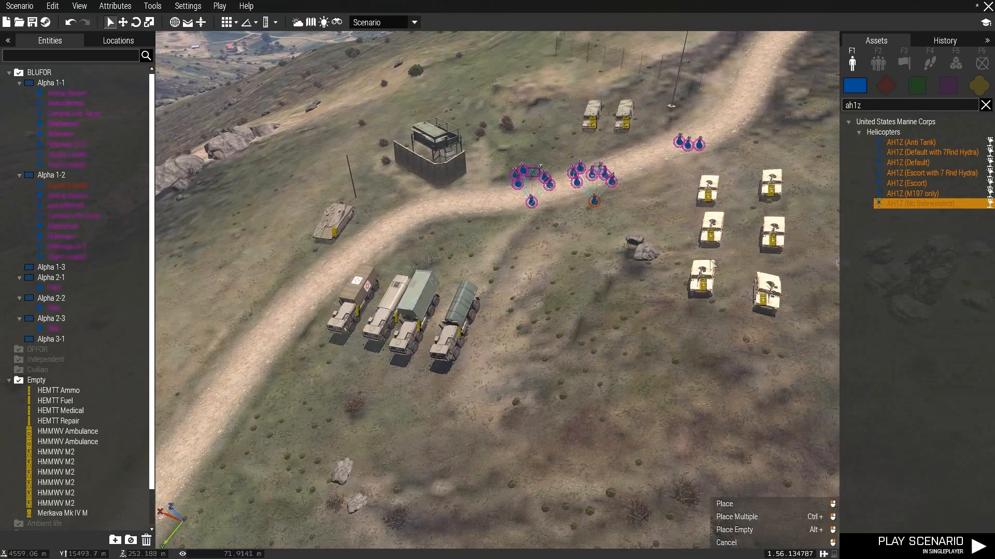
key("w")
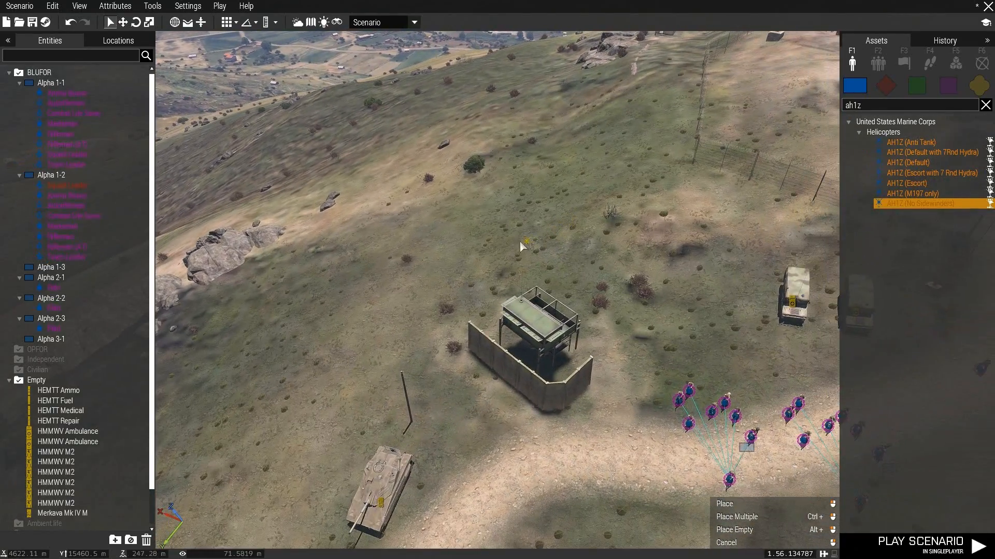
left_click(505, 242)
scroll(506, 240, "up", 2)
left_click_drag(505, 231, 450, 241)
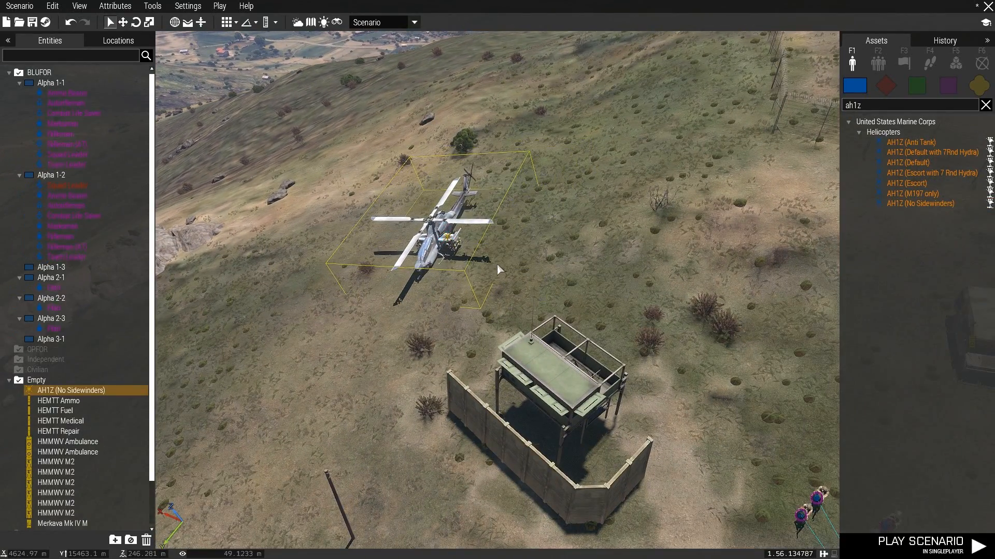
- Filter the BLUFOR assets with the search text "ah-6"
key("s")
key("s")
right_click_drag(526, 270, 537, 295)
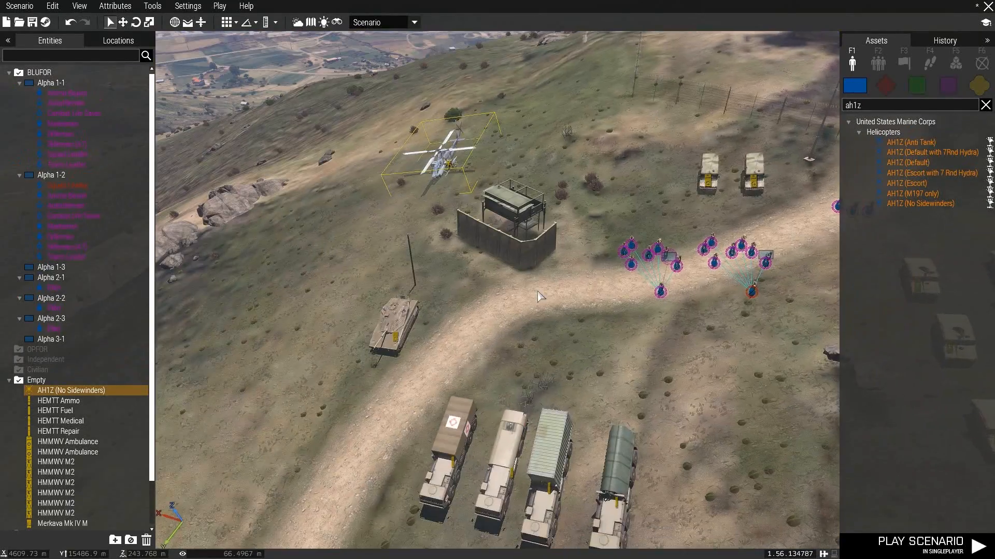
key("s")
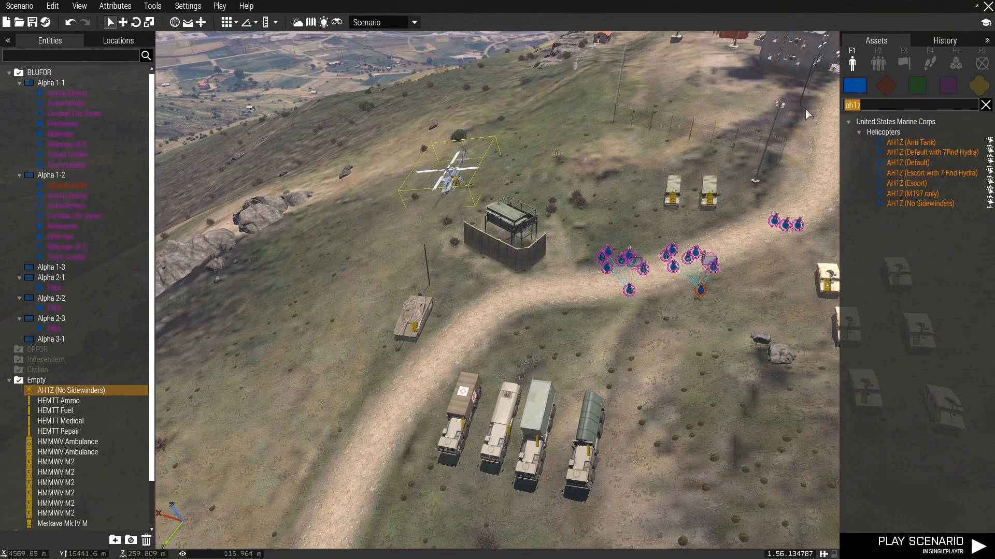
type("ah-g")
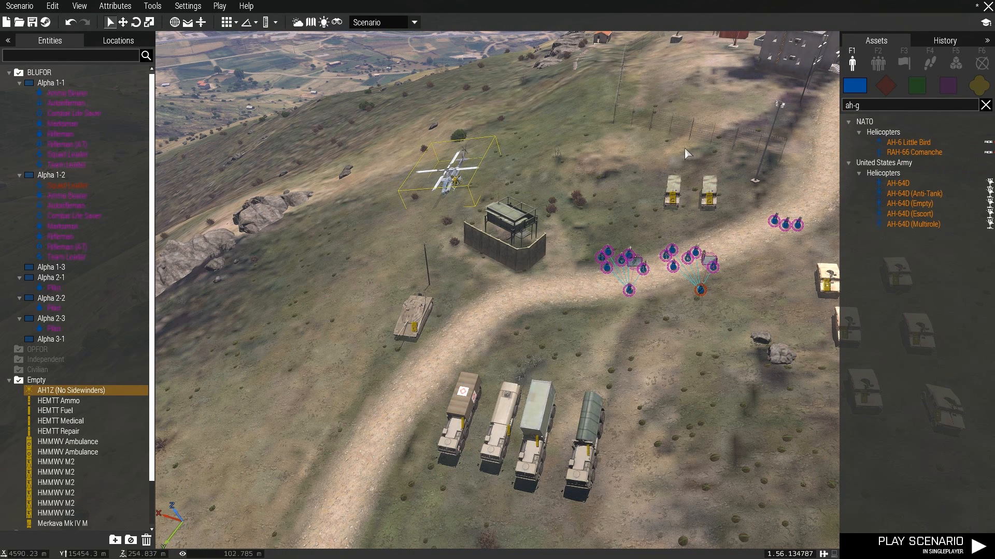
key("BackSpace")
type("6")
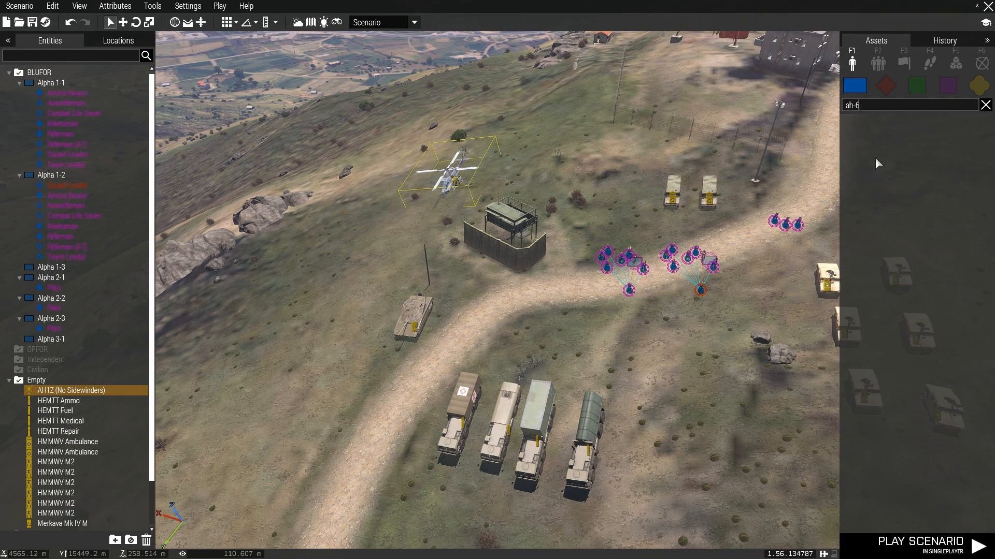
- Place four empty NATO AH-6 Little Birds on the slope beside the tank and arrange them in two rows of two
scroll(643, 282, "up", 5)
key("a")
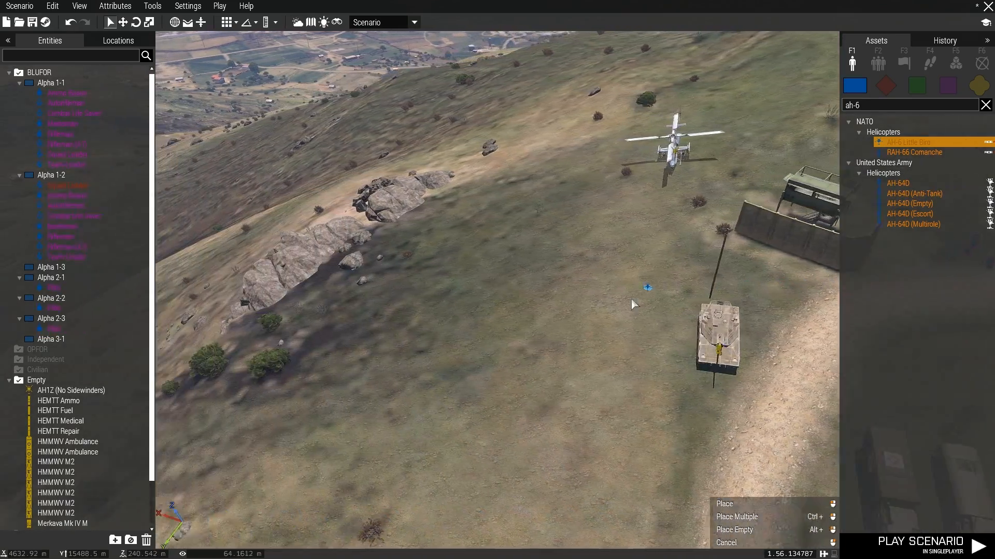
left_click(641, 293, "alt")
left_click(908, 142)
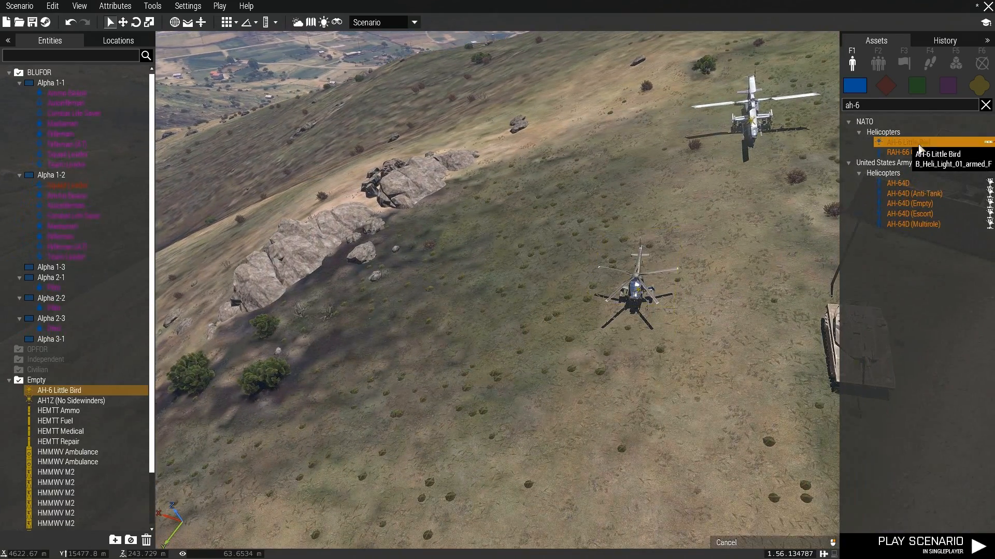
left_click(745, 236)
left_click(900, 140)
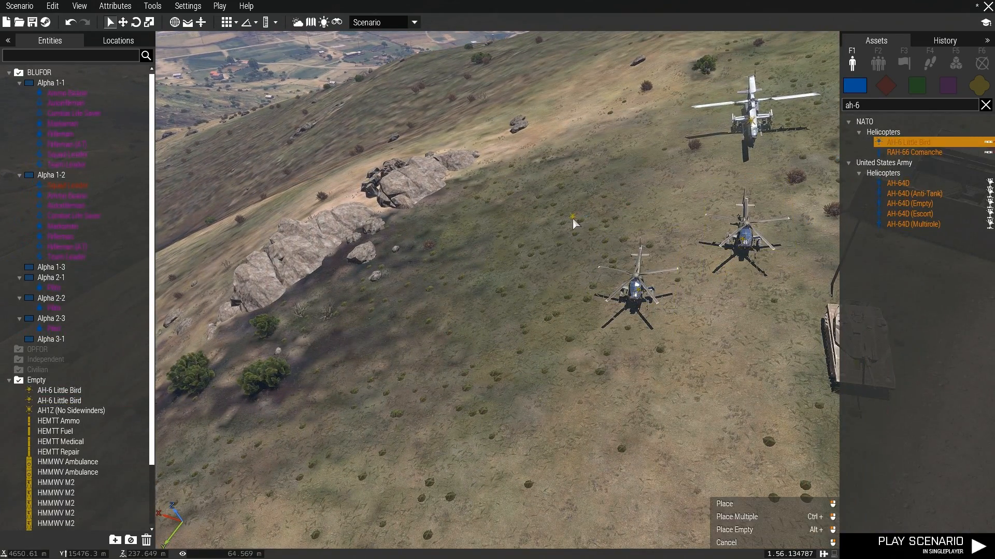
left_click(573, 218)
left_click(889, 144)
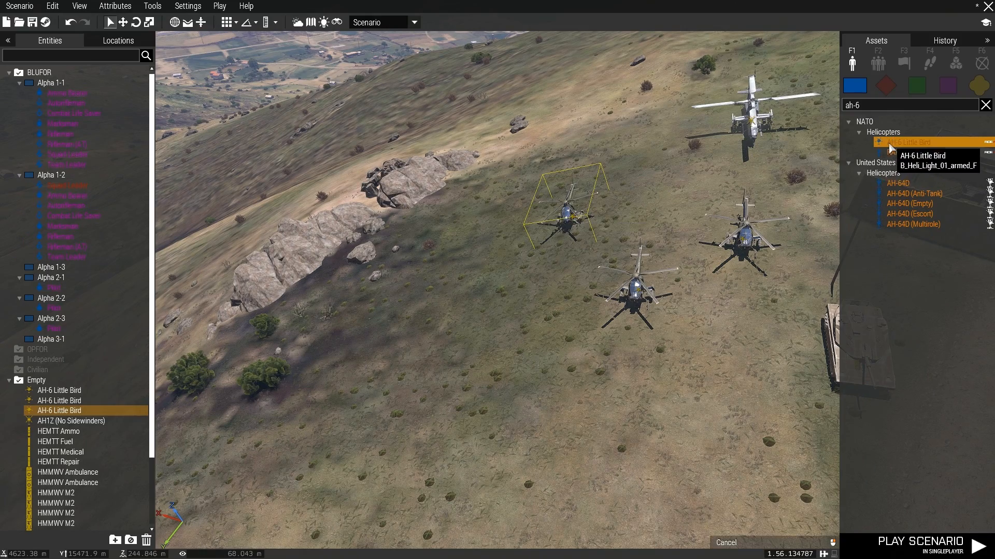
left_click(539, 322)
left_click_drag(638, 296, 708, 346)
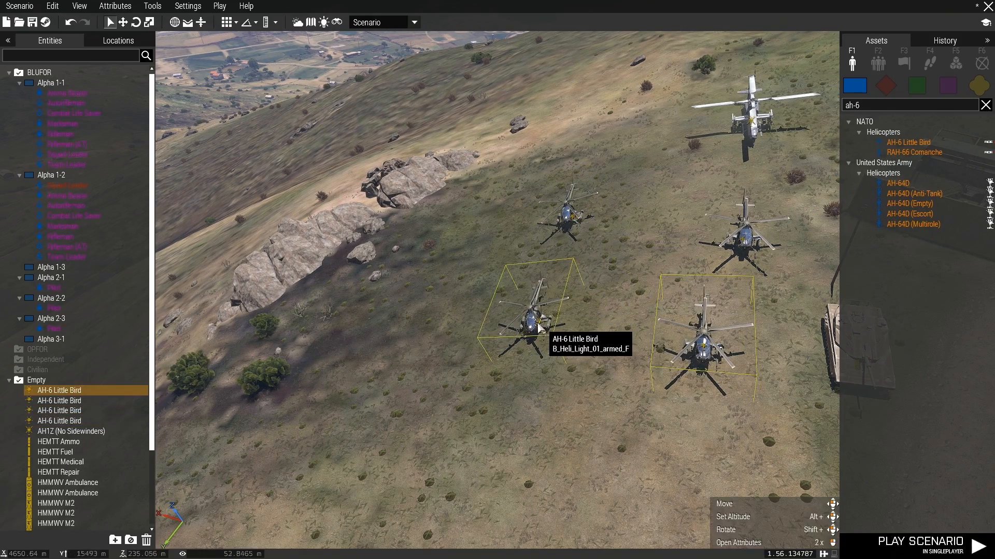
left_click_drag(538, 325, 582, 312)
- Filter the BLUFOR assets with the search text "mh-6"
key("s")
key("d")
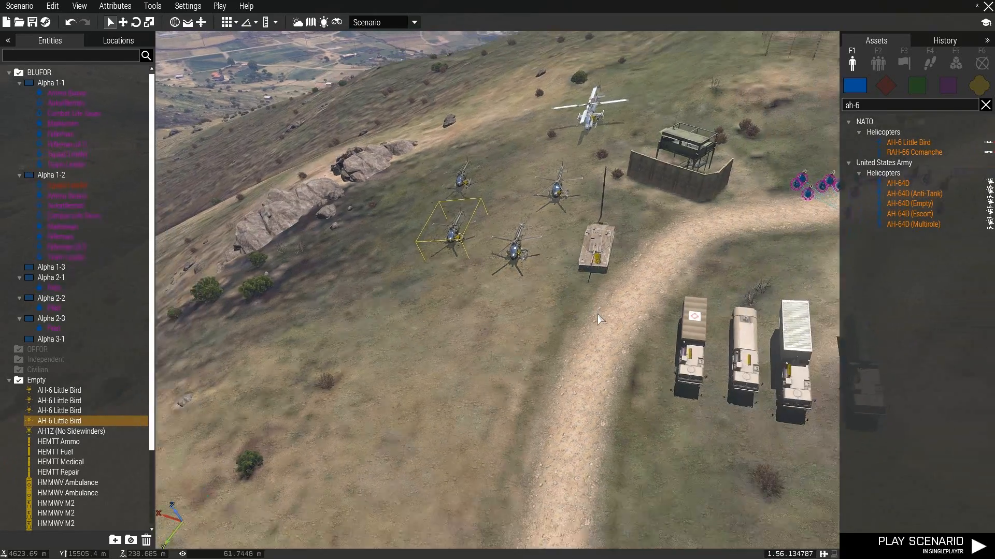
scroll(599, 314, "down", 3)
key("d")
key("w")
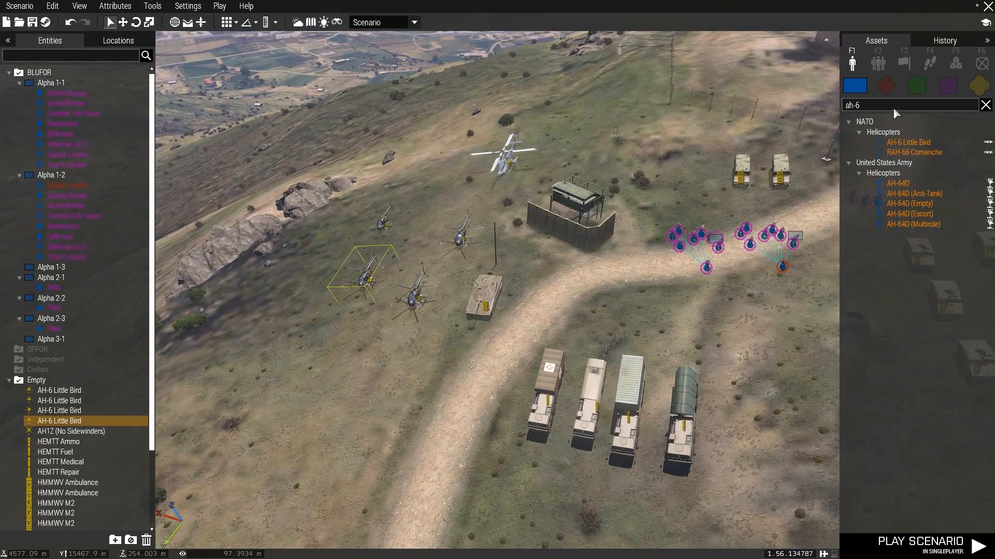
type("mh-")
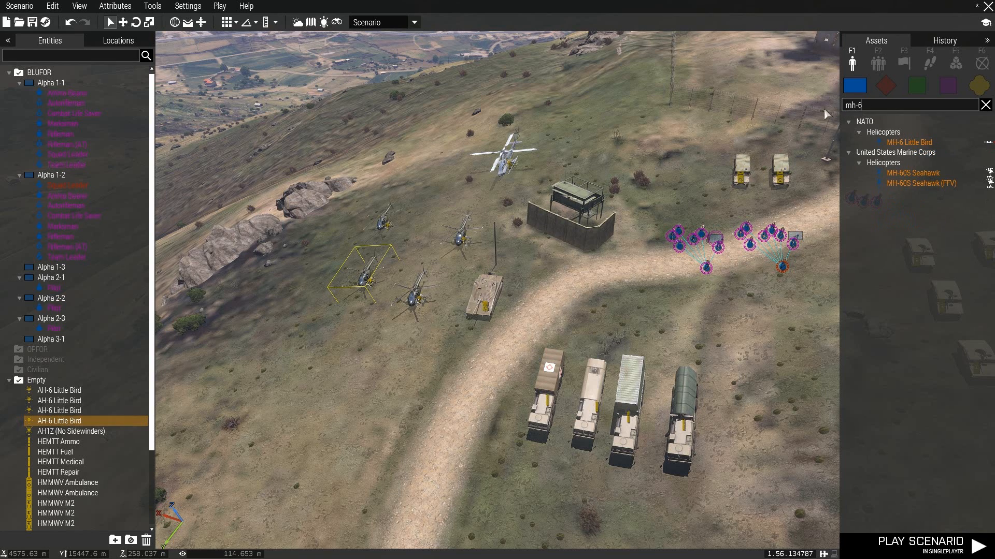
- Place an empty NATO MH-6 Little Bird on the slope in front of the AH-6 group
left_click(909, 142)
mouse_move(686, 289)
right_mouse_down()
mouse_move(661, 274)
mouse_move(686, 289)
right_mouse_up()
key("a")
left_click(455, 331, "alt")
- Try a second MH-6 Little Bird beside the first one and remove it
left_click(909, 142)
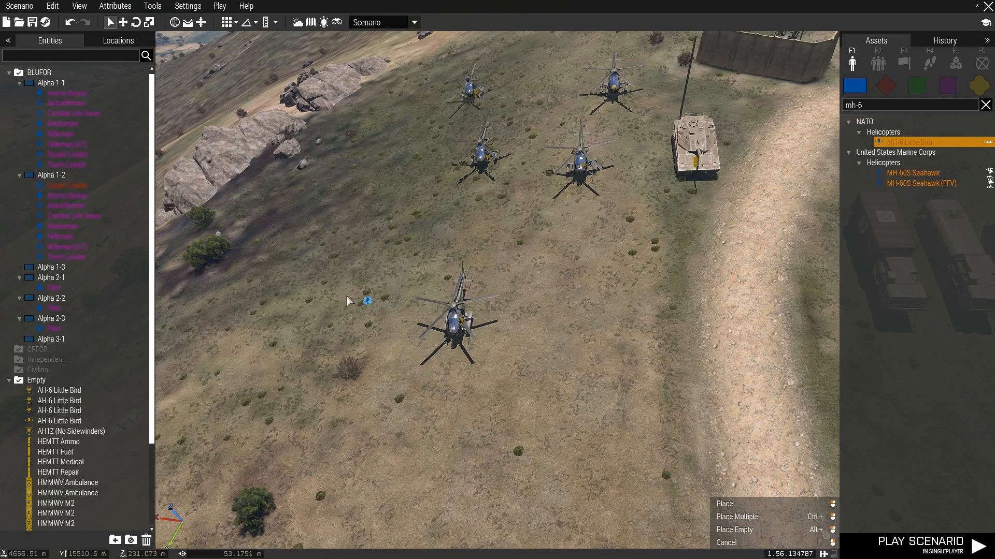
left_click(518, 357)
key("Delete")
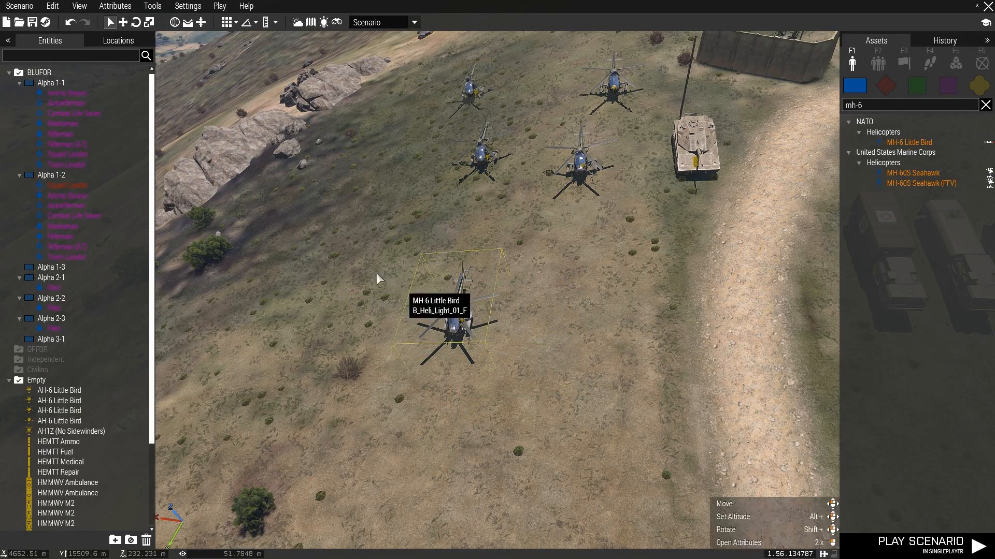
- Copy the empty MH-6 Little Bird, paste three duplicates, and arrange the helicopters in two rows of two
left_click(463, 317)
key("ctrl+c")
key("ctrl+v")
key("ctrl+v")
key("ctrl+v")
key("d")
right_click_drag(627, 446, 524, 217)
key("w")
left_click_drag(525, 218, 415, 256)
- Try a United States Marine Corps MH-60S Seahawk near the HEMTT trucks and remove it
right_click_drag(415, 255, 540, 353)
key("q")
key("s")
key("d")
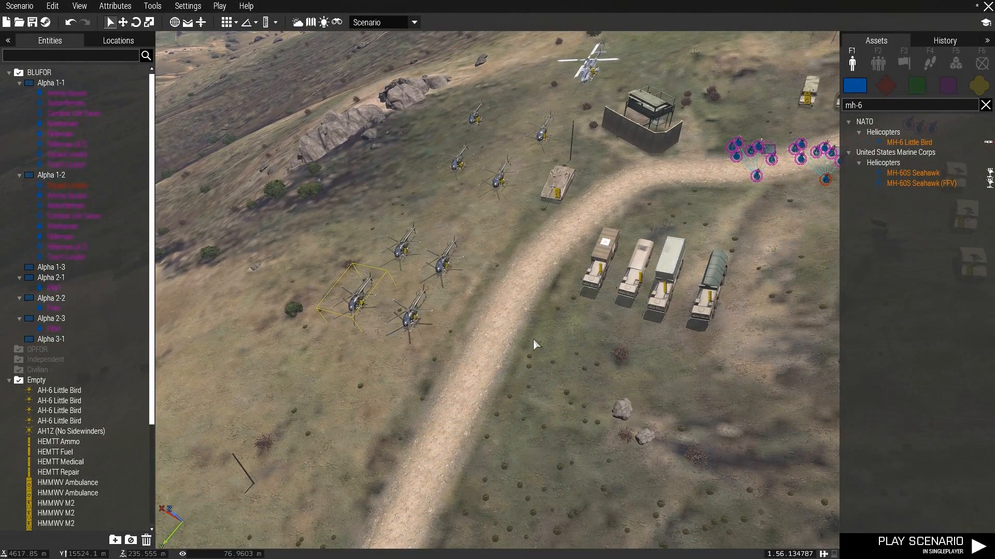
left_click(906, 178)
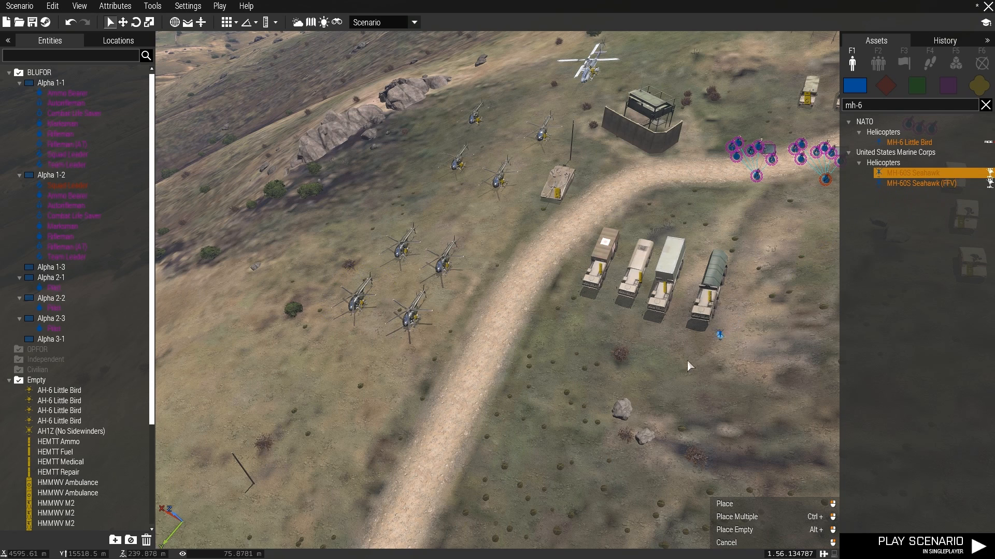
left_click(663, 366)
key("Delete")
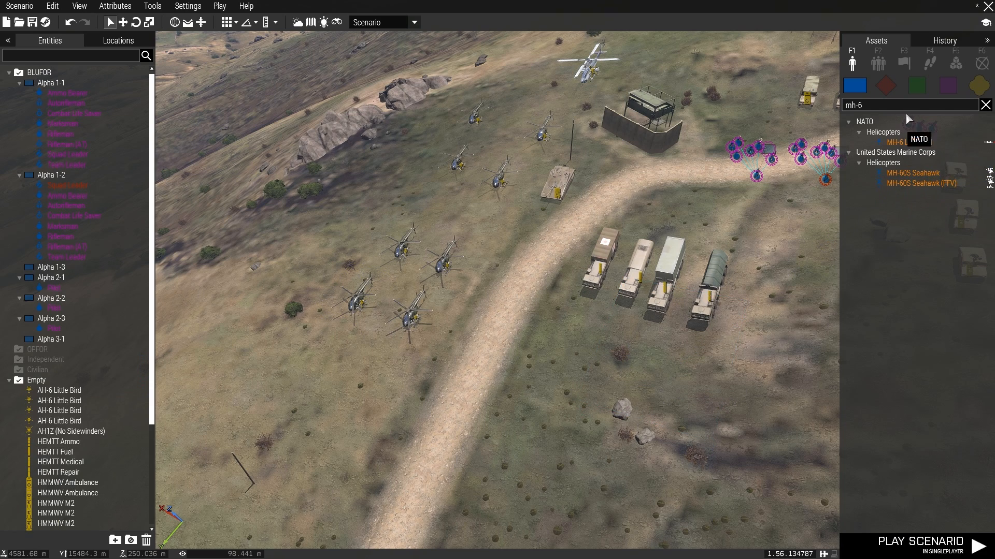
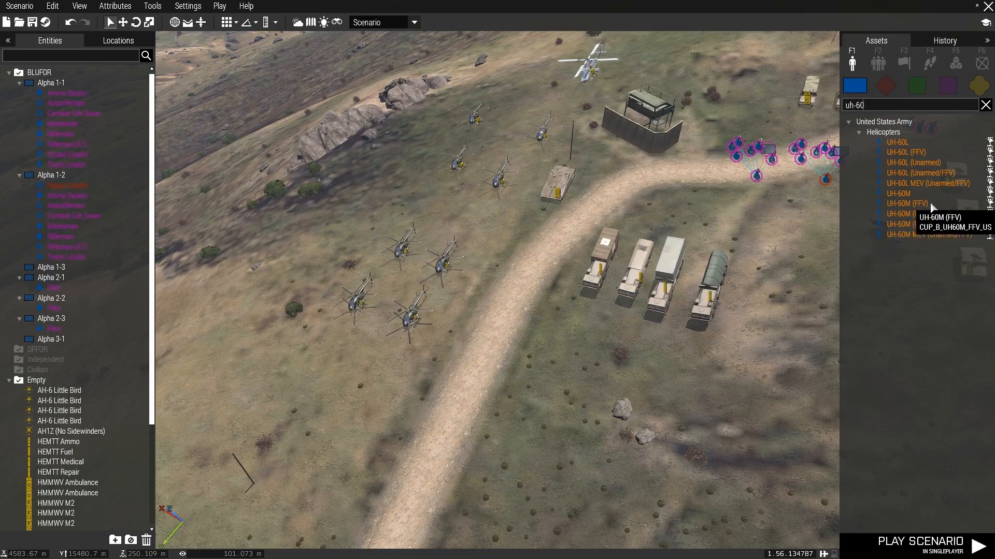
- Place an empty UH-60M helicopter on the open ground near the four parked HEMTT trucks
left_click(899, 193)
key("d")
scroll(654, 396, "up", 3)
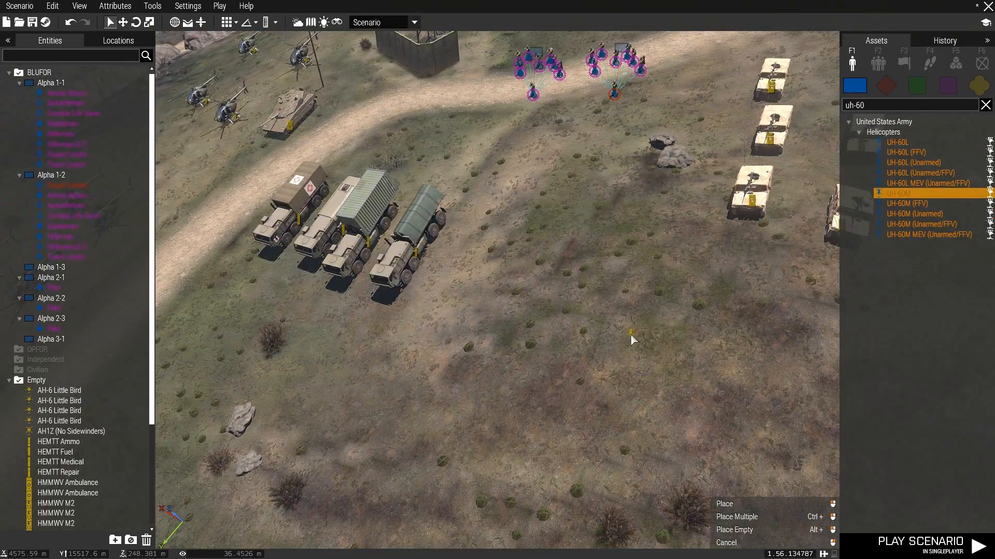
left_click(630, 336, "alt")
key("s")
scroll(640, 352, "up", 3)
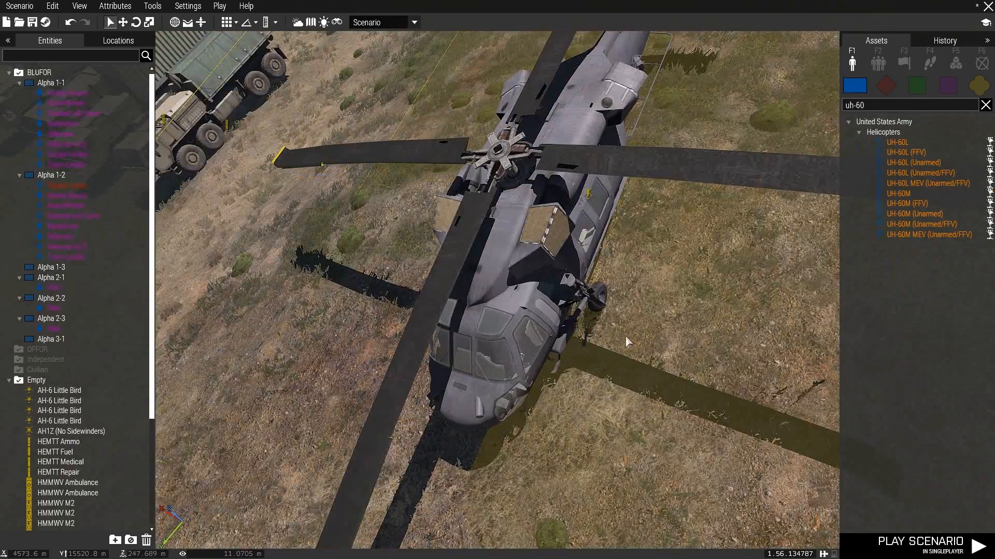
- Move the UH-60M beside the dirt road, a short distance from the HEMTT trucks
scroll(626, 337, "down", 4)
left_click_drag(595, 316, 498, 409)
key("a")
key("s")
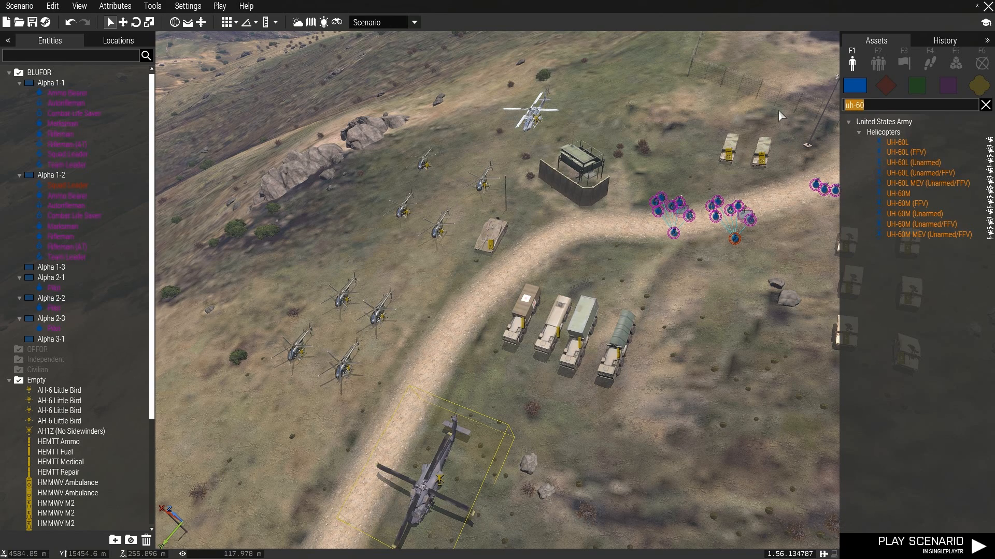
- Search the BLUFOR assets for ch-53 and place an empty CH-53E Super Stallion near the HMMWV rows
type("ch")
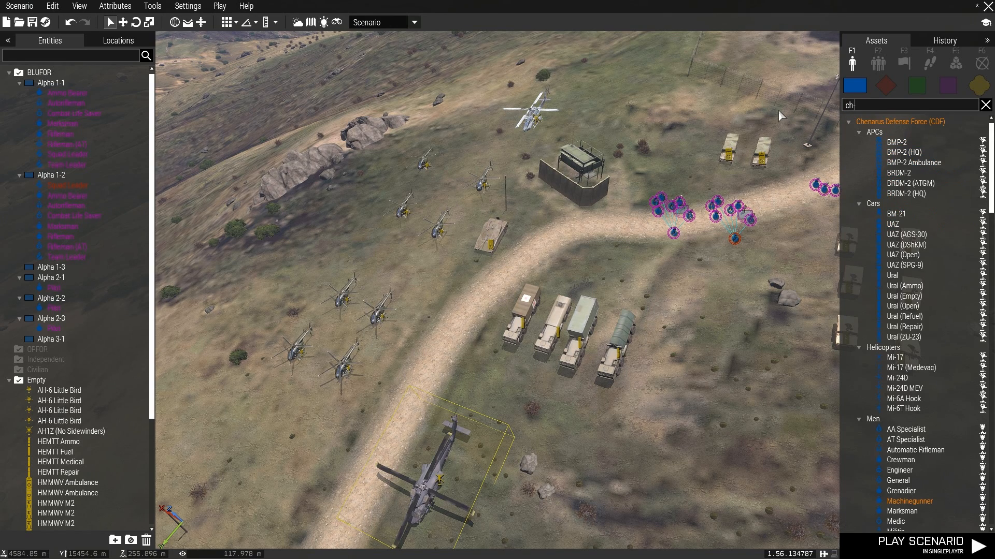
type("-53")
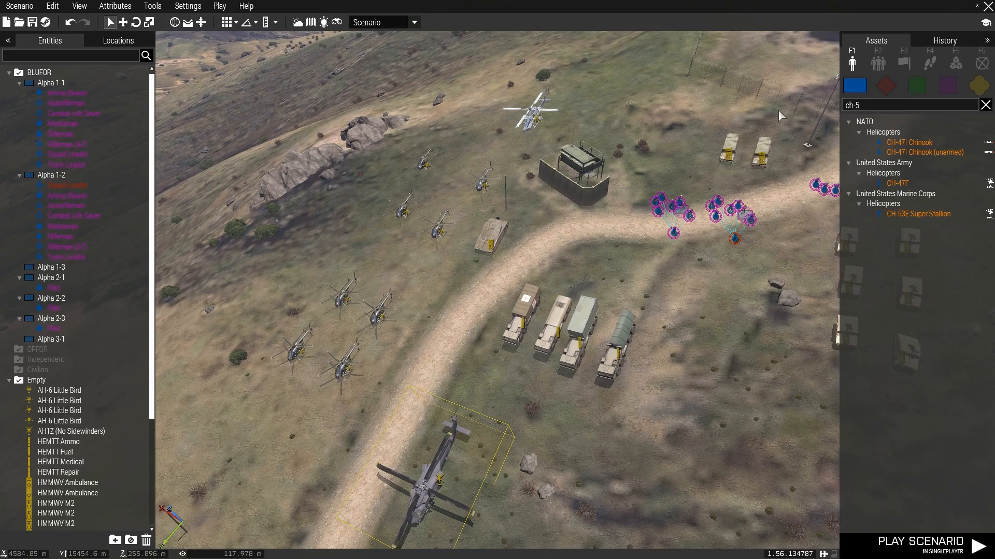
left_click(917, 143)
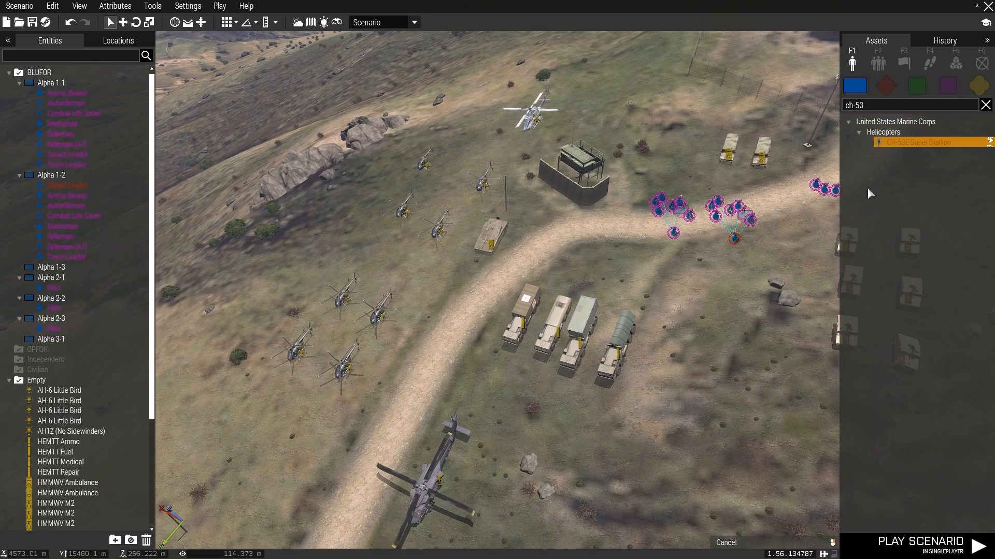
key("s")
key("d")
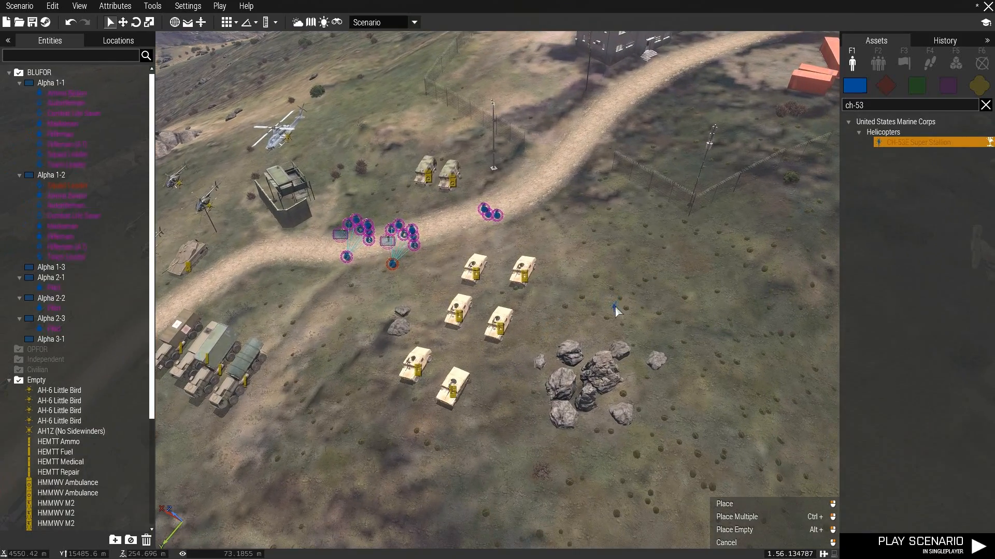
left_click(631, 271)
- Move the CH-53E Super Stallion to the slope next to the AH1Z, behind the Little Birds
key("w")
left_click_drag(630, 273, 438, 198)
key("a")
key("a")
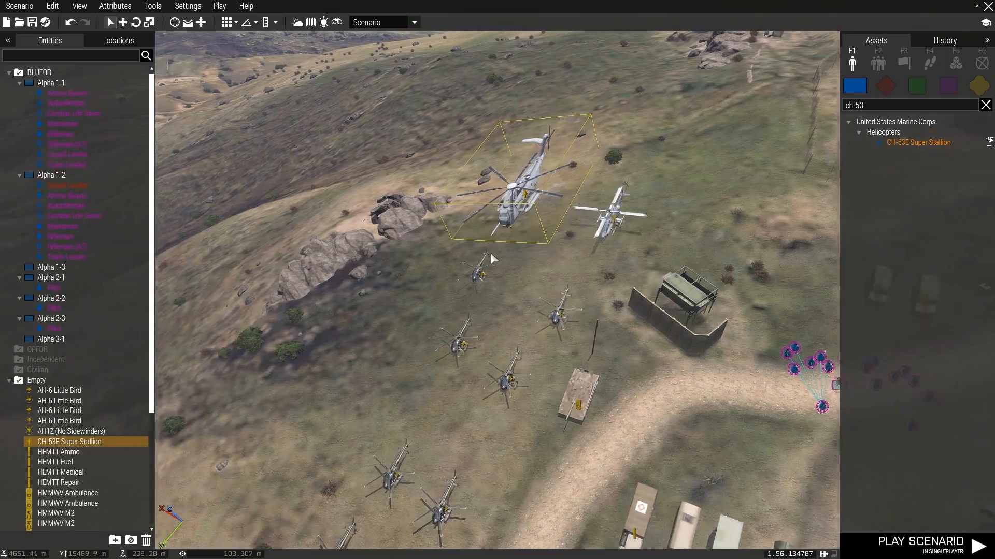
- Inspect the CH-53E Super Stallion up close and shift its position slightly beside the AH1Z
key("w")
scroll(520, 266, "up", 4)
scroll(541, 304, "up", 1)
key("w")
key("d")
right_click_drag(528, 323, 443, 290)
key("d")
scroll(488, 327, "up", 4)
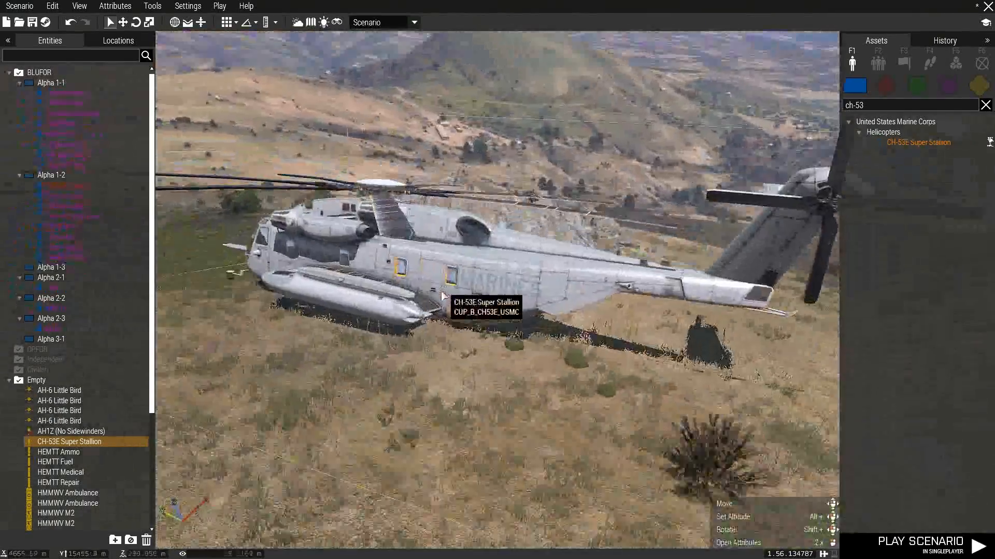
scroll(443, 290, "down", 1)
left_click_drag(398, 282, 409, 282)
scroll(408, 288, "down", 5)
- Examine the layout of parked helicopters, trucks and infantry along the road from several angles
right_click_drag(408, 288, 288, 340)
key("d")
right_click_drag(538, 296, 294, 298)
key("s")
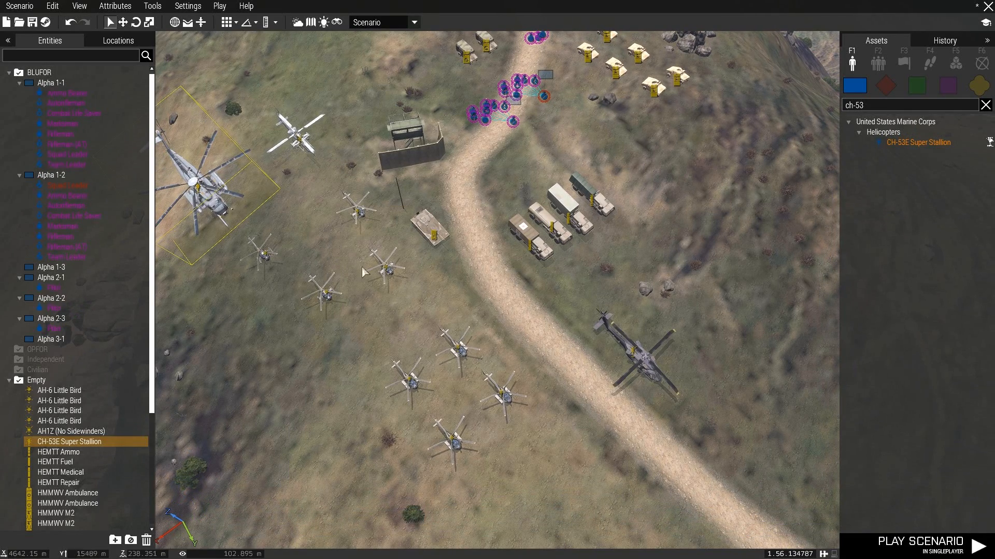
right_click_drag(385, 263, 337, 220)
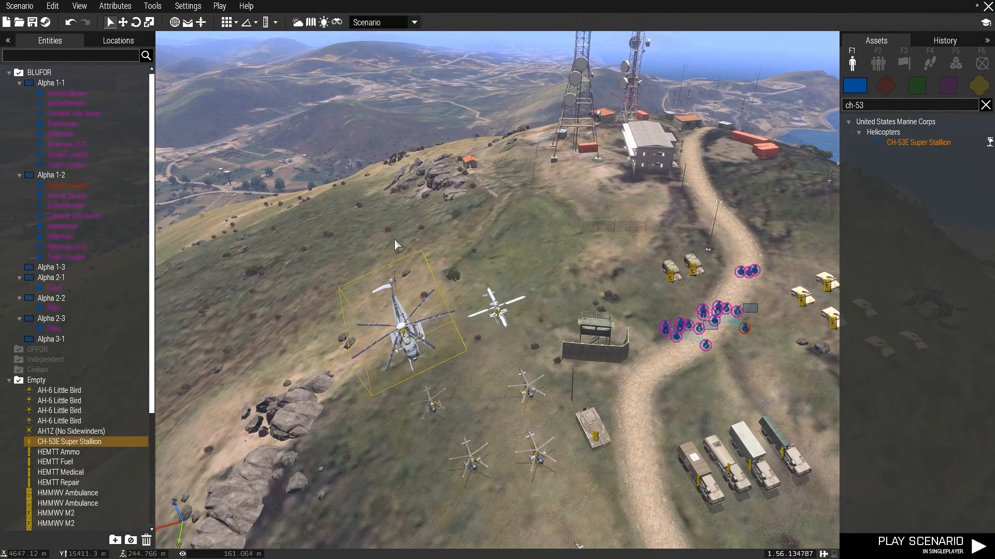
right_click_drag(523, 359, 629, 345)
key("s")
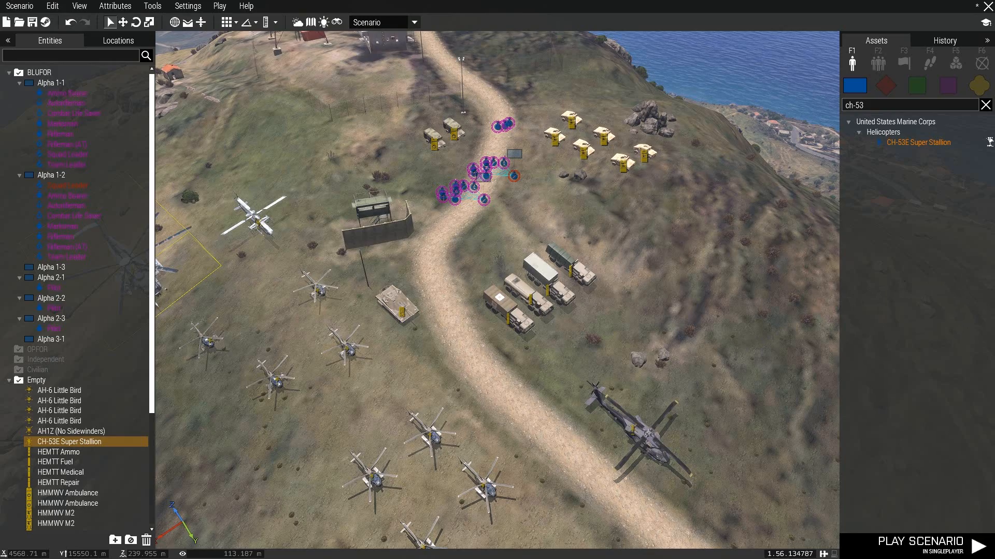
right_click_drag(743, 326, 626, 316)
key("d")
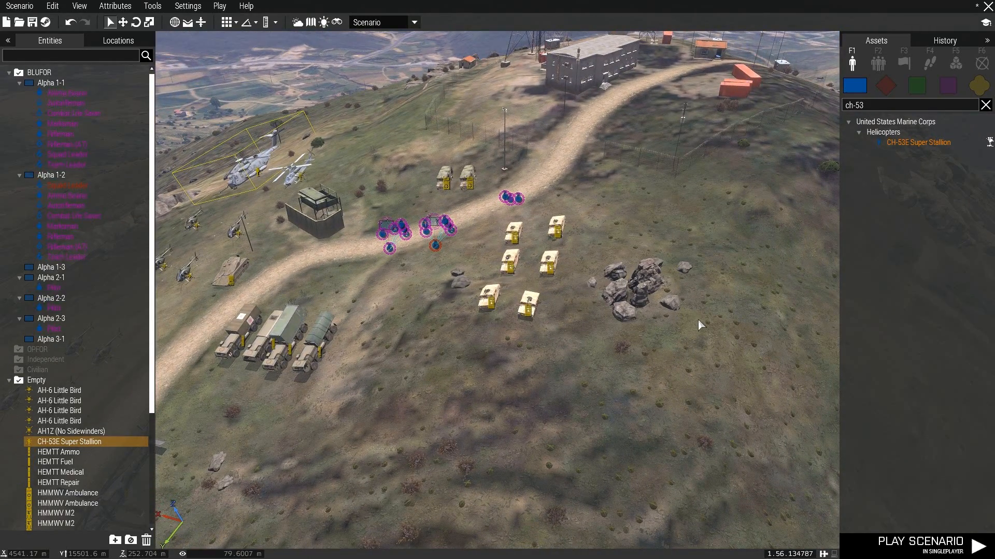
right_click_drag(697, 318, 637, 339)
key("a")
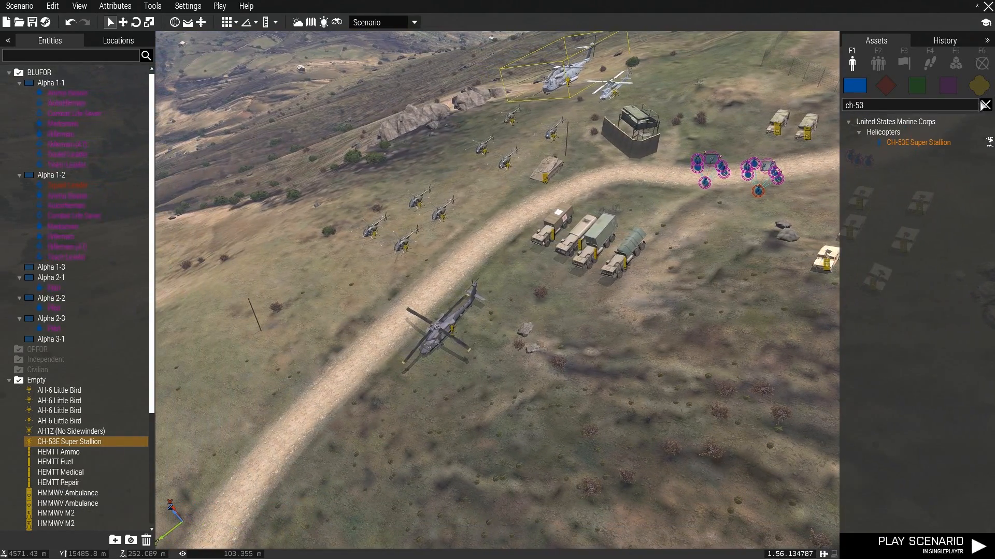
- Clear the asset search and browse the BLUFOR factions, expanding the United Kingdom helicopters
left_click(985, 106)
right_click_drag(670, 286, 699, 275)
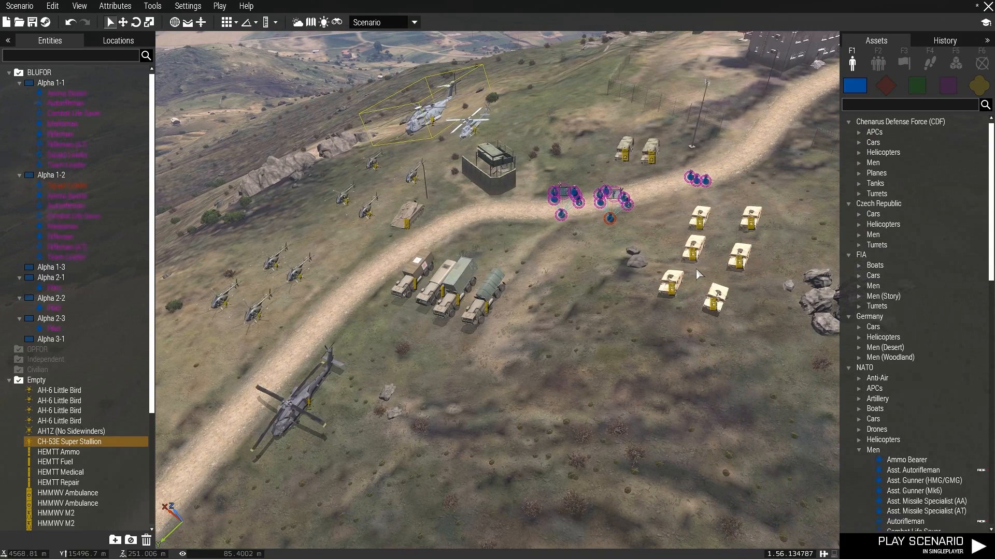
key("a")
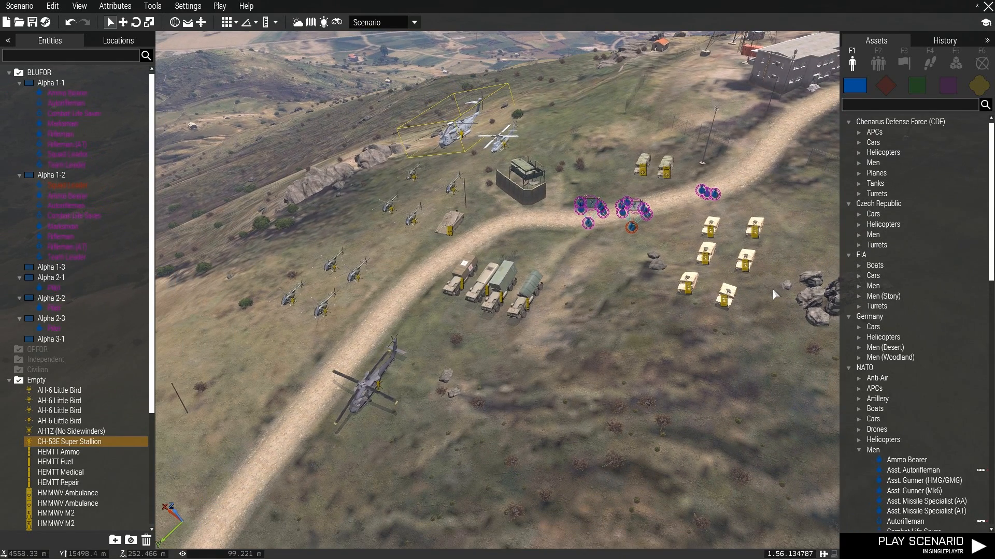
scroll(922, 295, "down", 5)
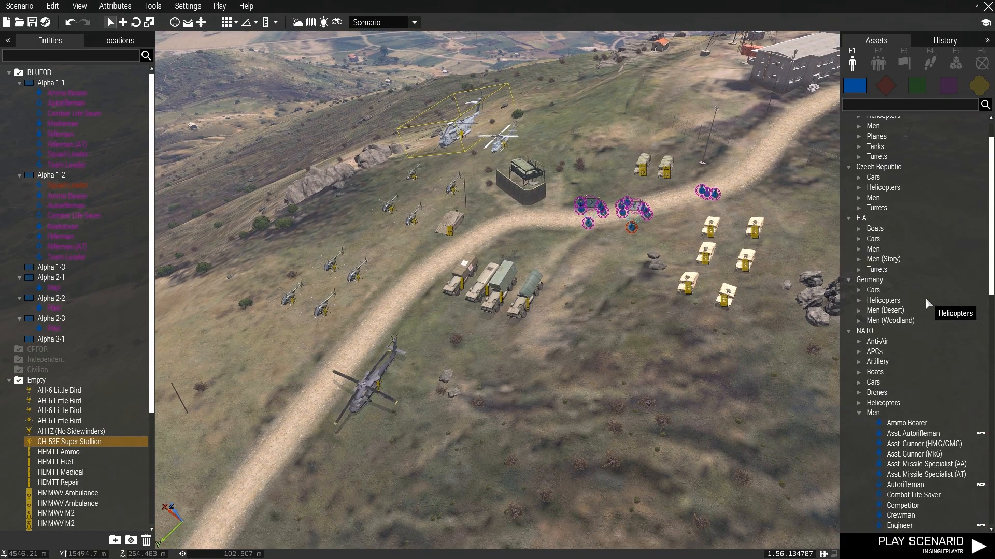
left_click(858, 283)
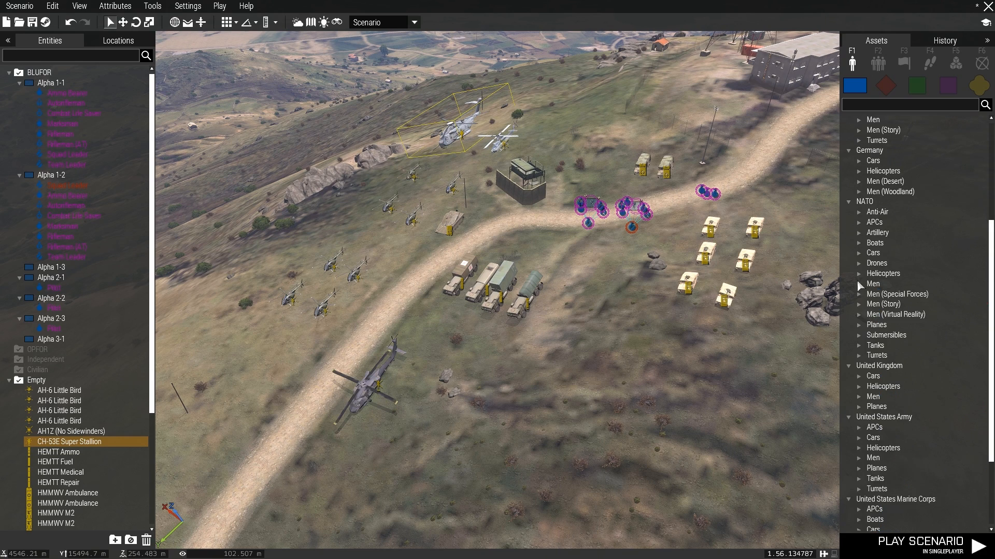
scroll(864, 324, "down", 2)
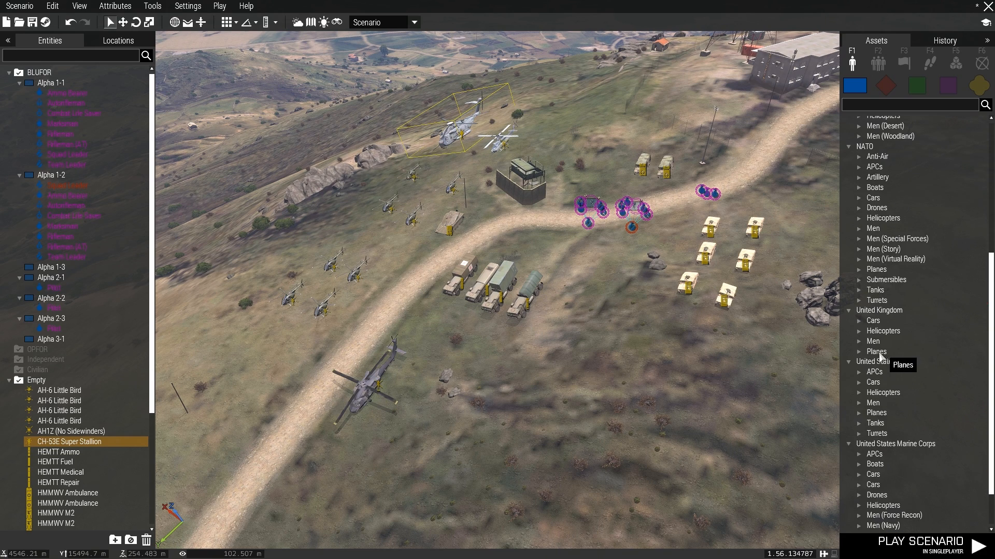
left_click(859, 331)
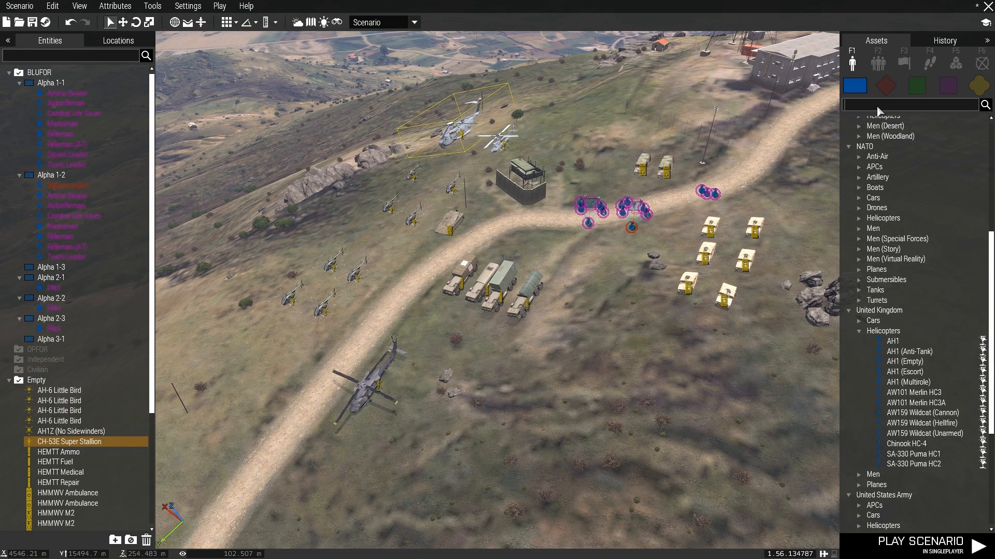
- Search for uh-6 and place an empty UH-60L MEV (Unarmed/FFV) on the slope beyond the AH1Z
type("uh-")
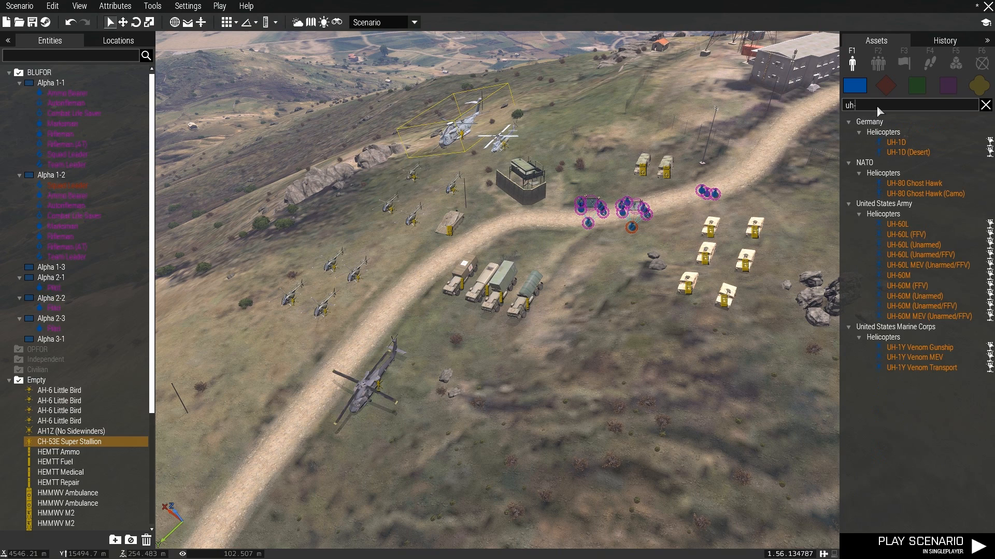
type("6")
left_click(927, 182)
key("a")
scroll(595, 353, "up", 3)
key("d")
key("w")
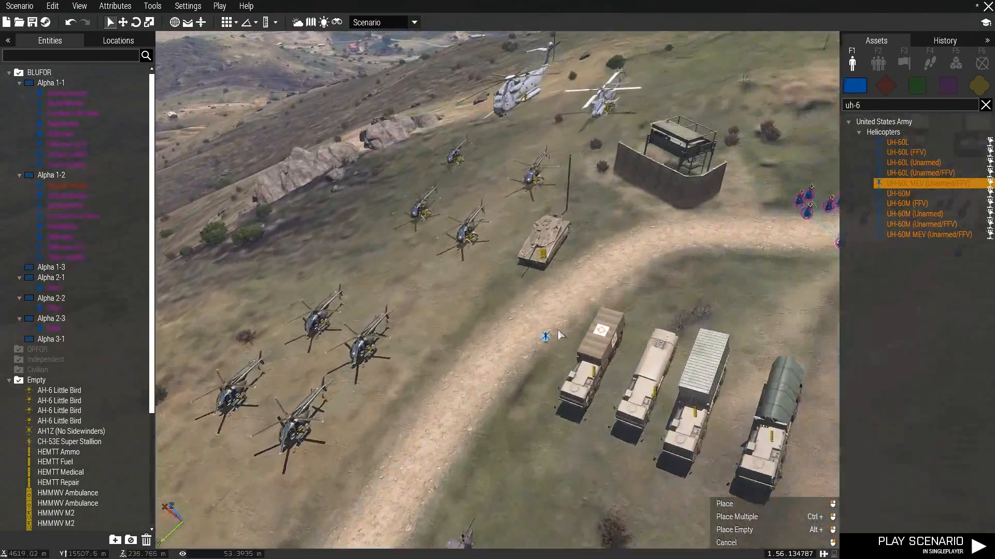
key("w")
left_click(529, 303)
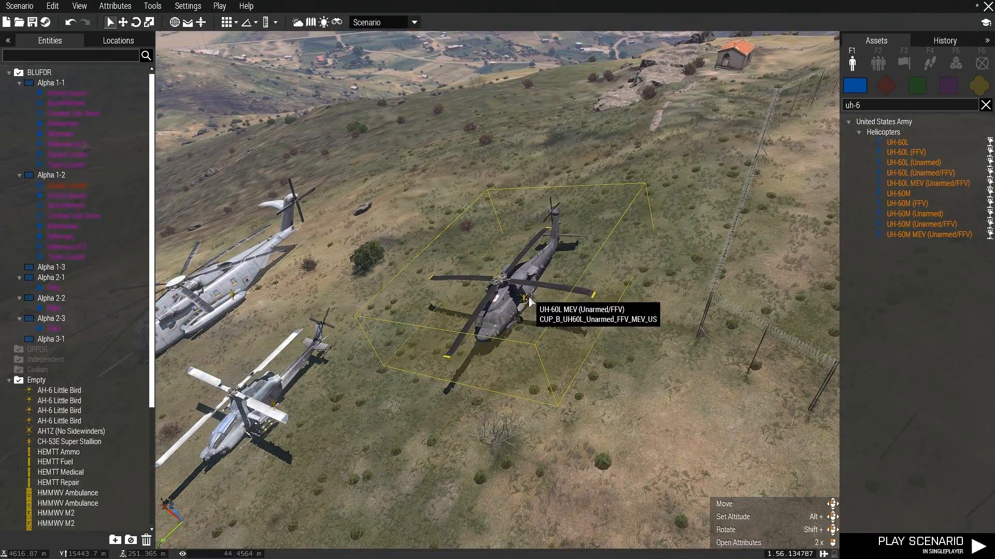
scroll(530, 303, "down", 6)
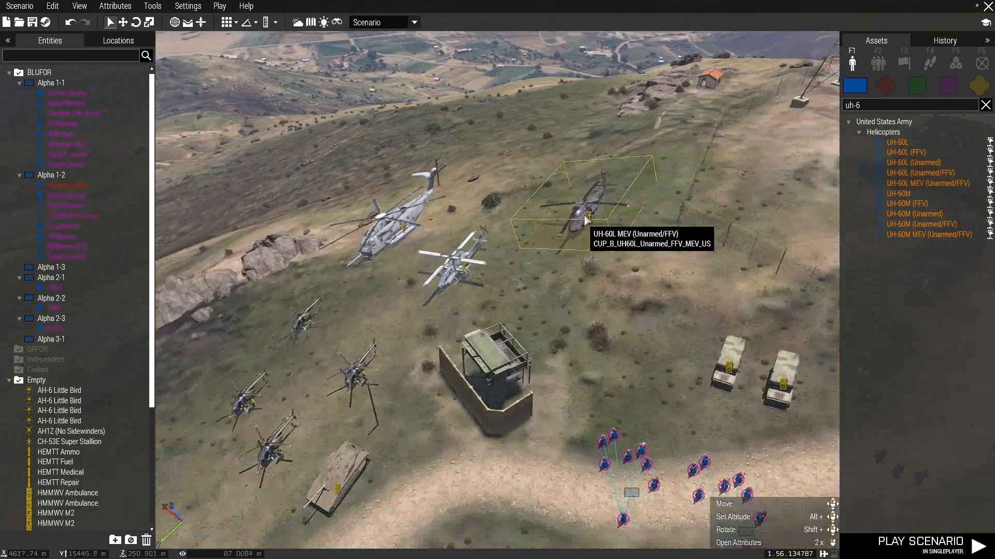
- Search for uh-1 and place an empty UH-1Y Venom MEV between the fence and the large building
double_click(887, 102)
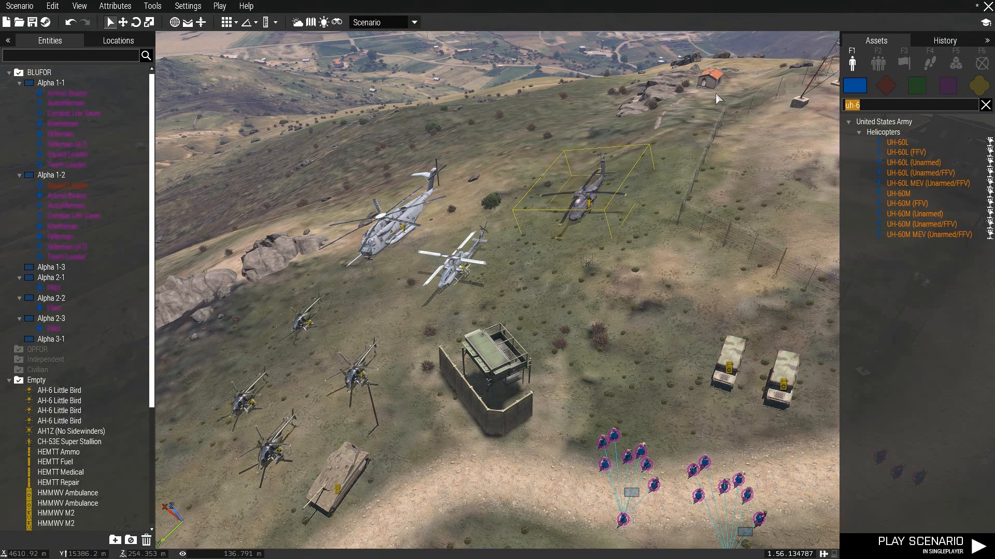
type("u")
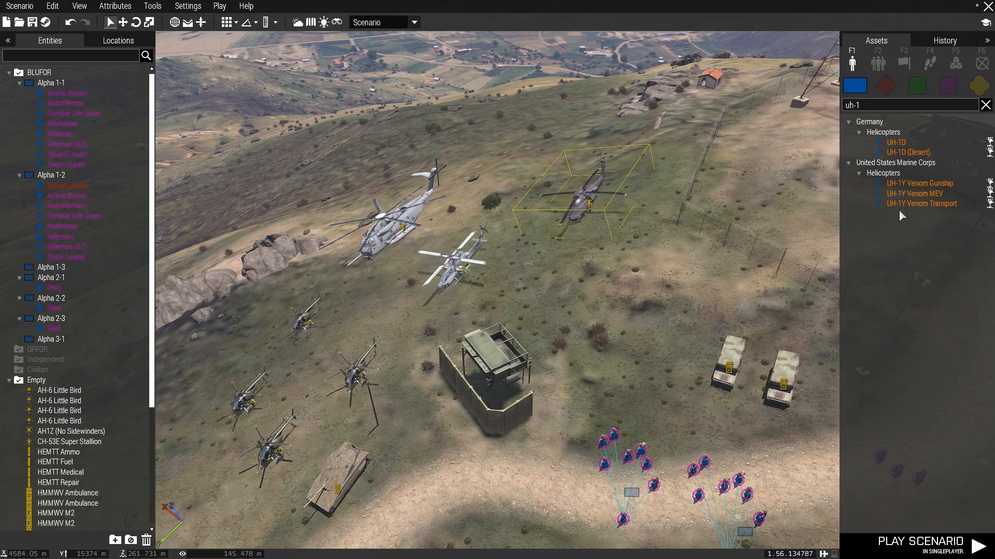
left_click(914, 193)
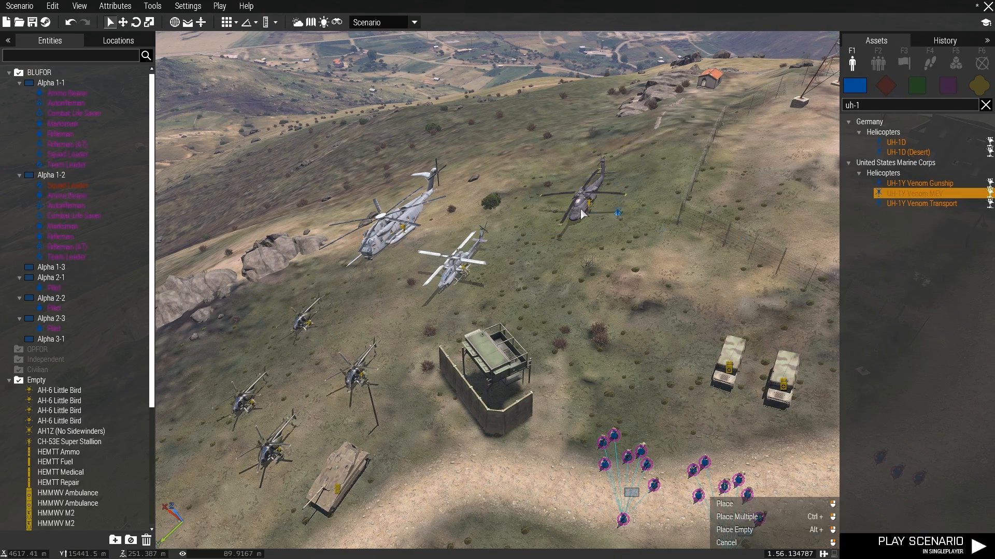
scroll(579, 213, "up", 3)
scroll(575, 223, "down", 3)
key("w")
key("d")
key("s")
left_click(596, 332)
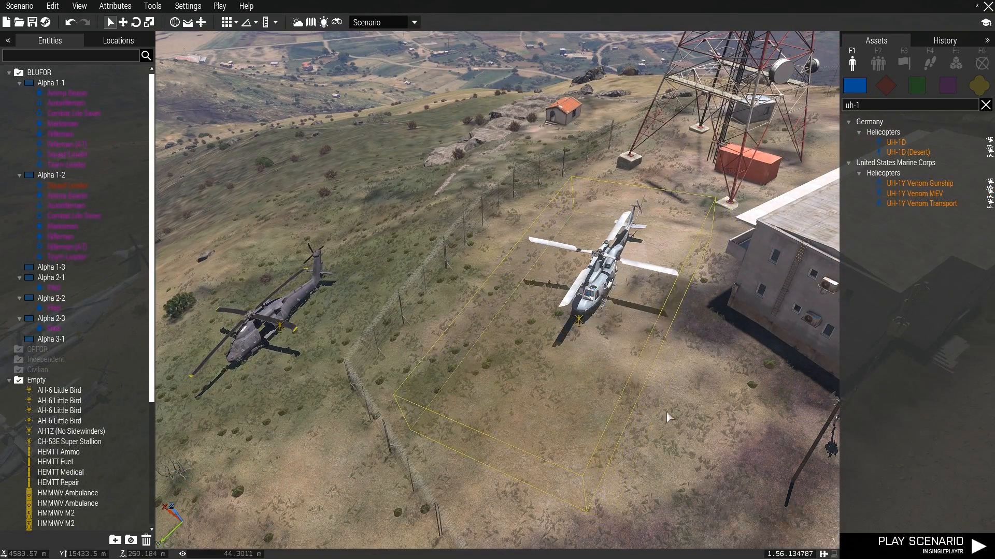
- Survey the whole hilltop base, from the UH-1Y Venom MEV to the UH-60M by the road
scroll(653, 389, "down", 3)
scroll(547, 374, "down", 2)
key("s")
key("a")
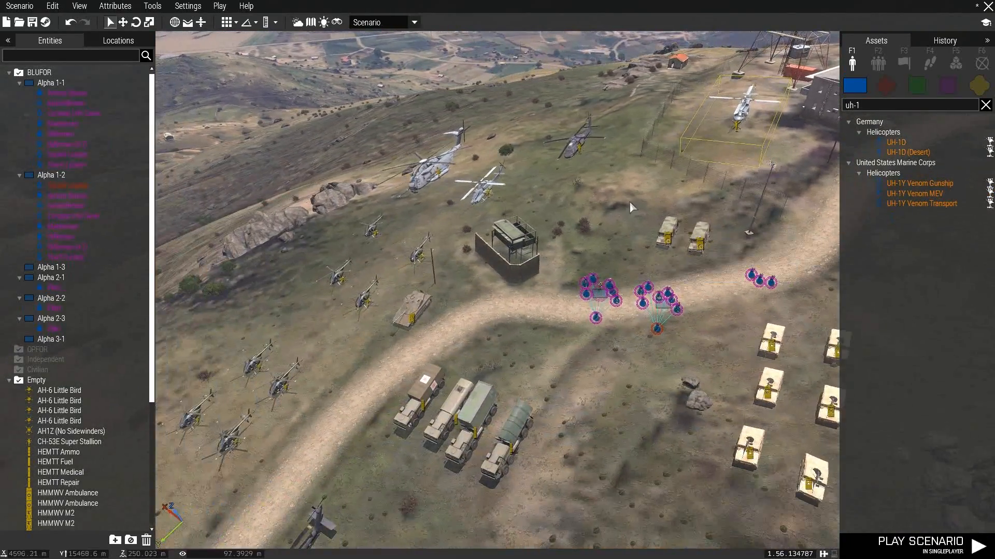
key("d")
scroll(648, 346, "down", 3)
key("d")
left_click(657, 358)
key("a")
key("s")
key("a")
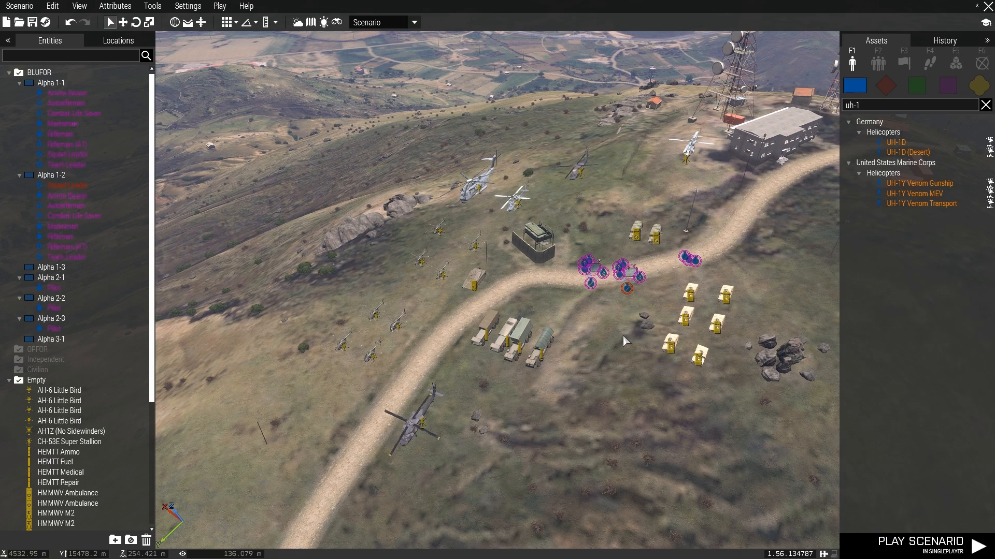
- Clear the uh-1 asset search, switch the assets to props and search for medical
left_click(985, 105)
key("d")
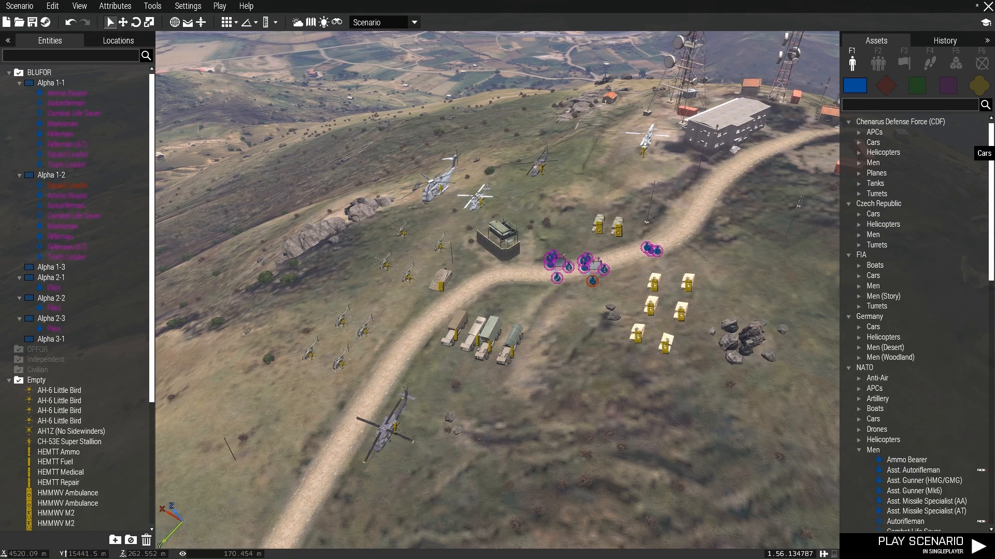
left_click(976, 91)
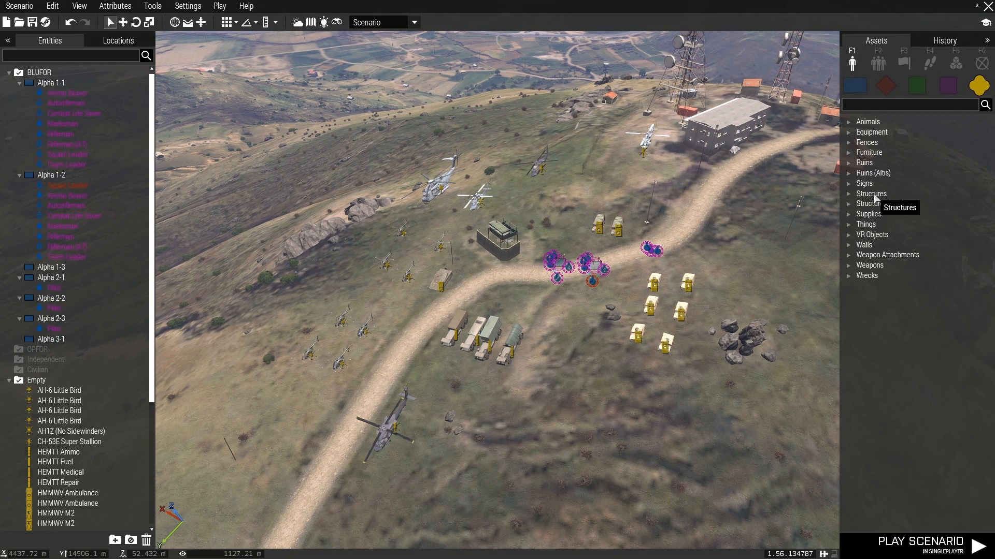
left_click(856, 105)
type("medical")
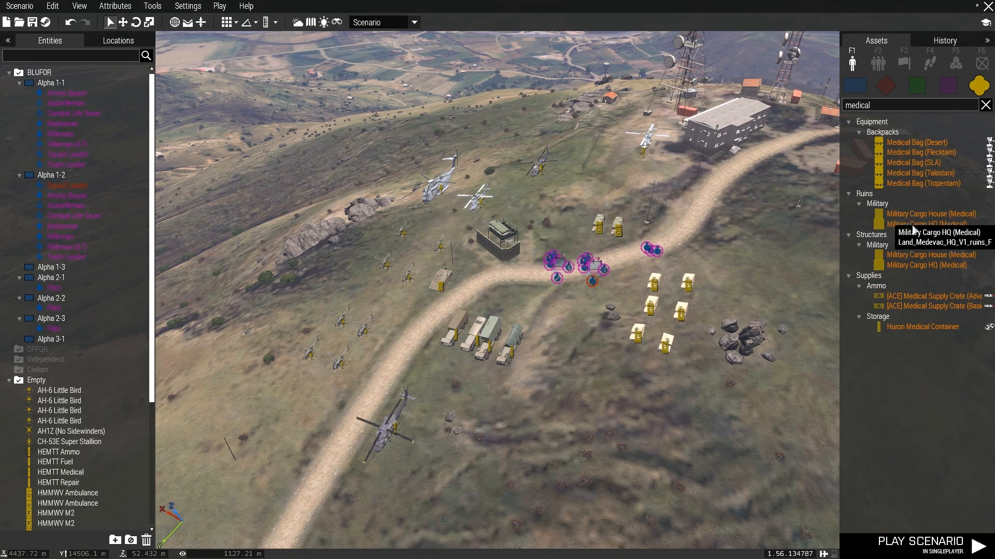
scroll(766, 248, "up", 2)
type("s")
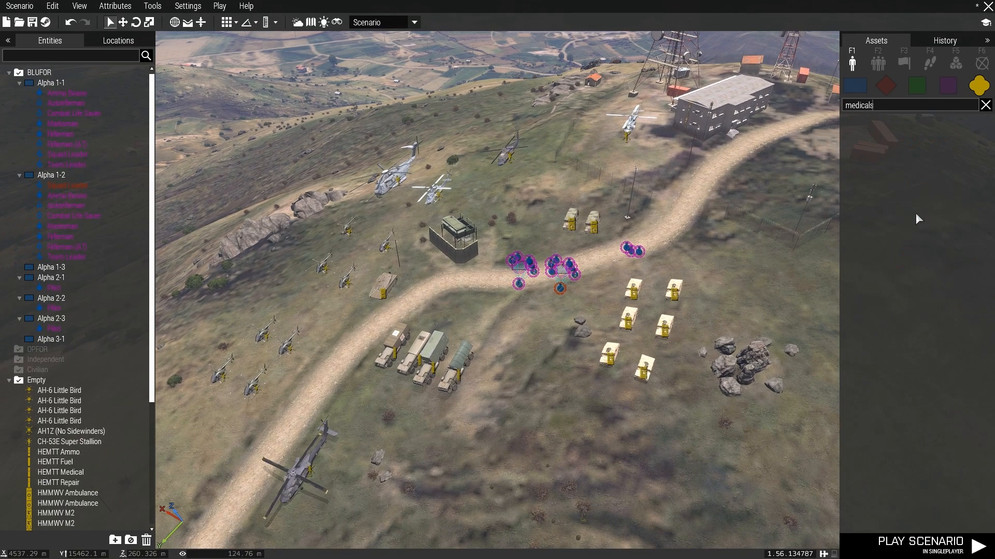
key("BackSpace")
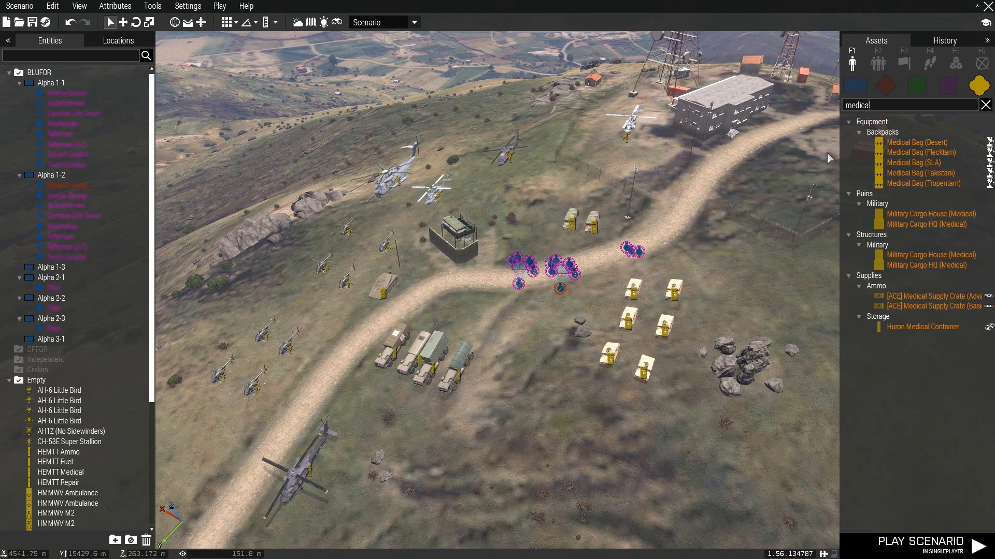
right_click_drag(748, 225, 757, 259)
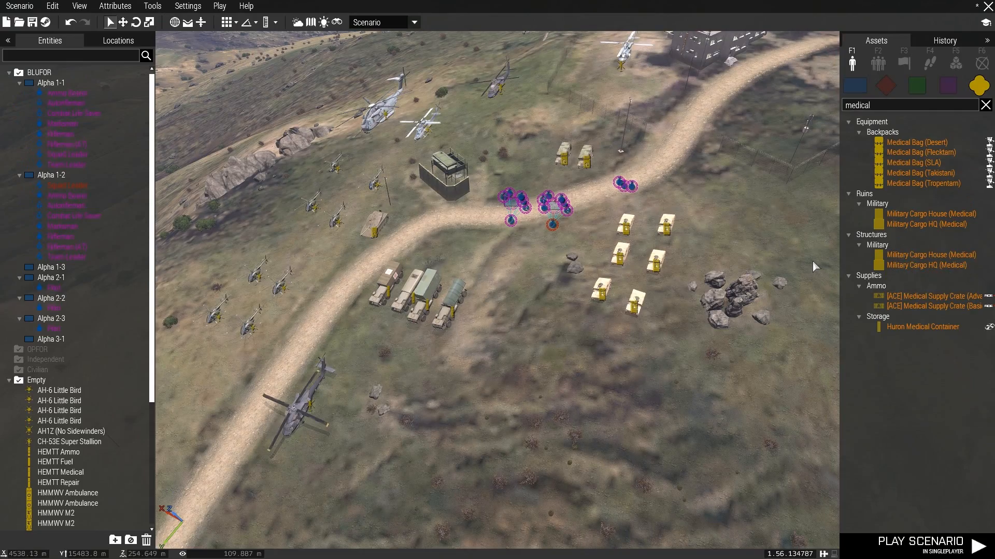
scroll(817, 260, "down", 1)
key("s")
key("d")
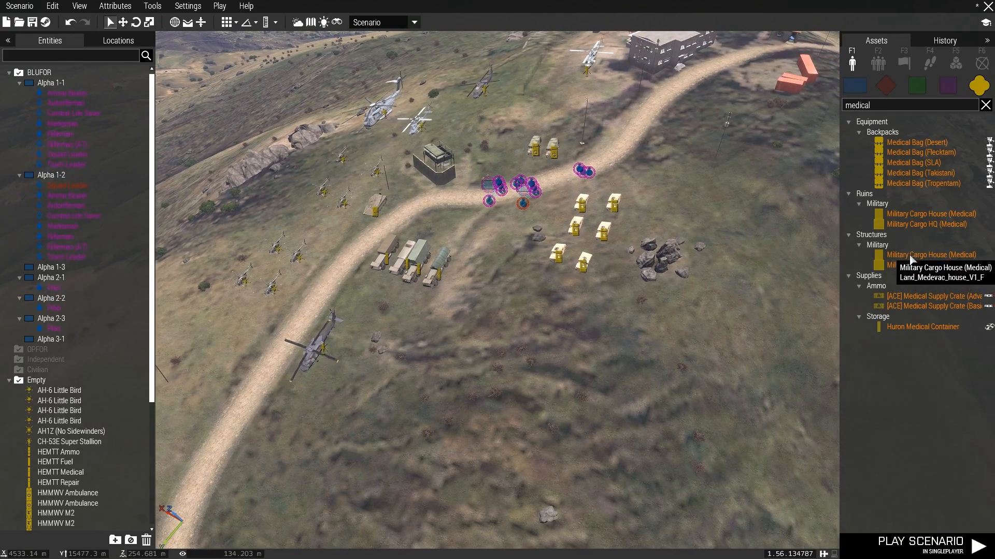
- Place a Military Cargo House (Medical) from the military structures on the open ground beside the HEMTT trucks
left_click(902, 256)
scroll(578, 325, "up", 1)
left_click(593, 297)
scroll(595, 299, "up", 2)
scroll(597, 286, "up", 2)
key("d")
right_click_drag(598, 275, 469, 280)
key("w")
key("d")
- Adjust the medical cargo house's height and move it closer to the row of HEMTT trucks
left_click_drag(478, 264, 477, 195, "alt")
key("d")
right_click_drag(685, 222, 421, 225)
key("s")
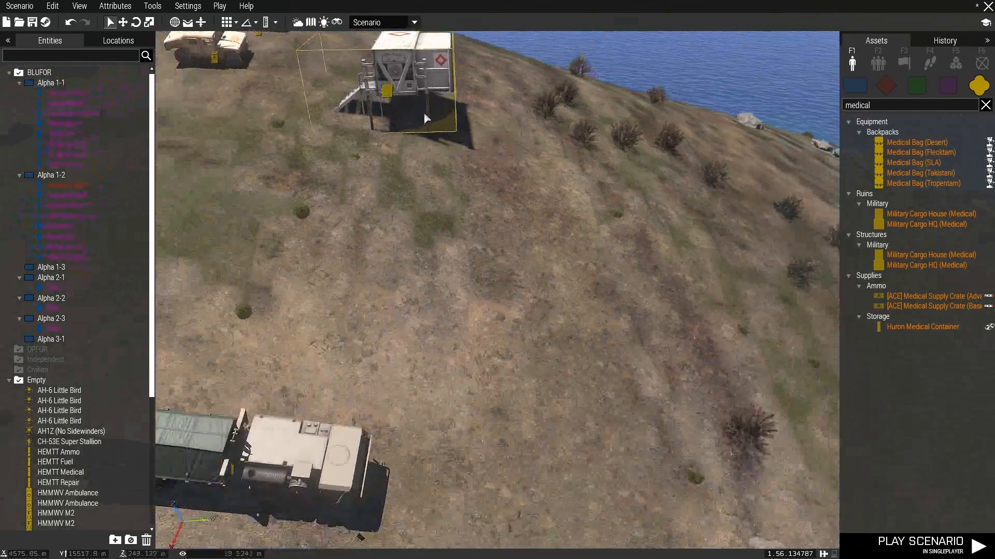
left_click_drag(447, 38, 442, 123)
left_click_drag(517, 178, 517, 190, "alt")
key("d")
right_click_drag(613, 237, 490, 240)
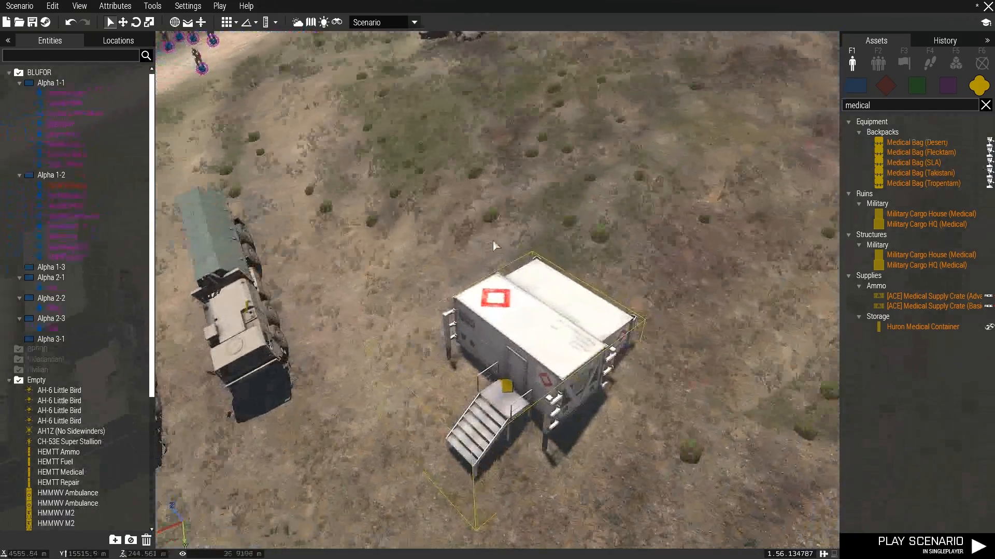
key("s")
right_click_drag(823, 249, 785, 226)
key("s")
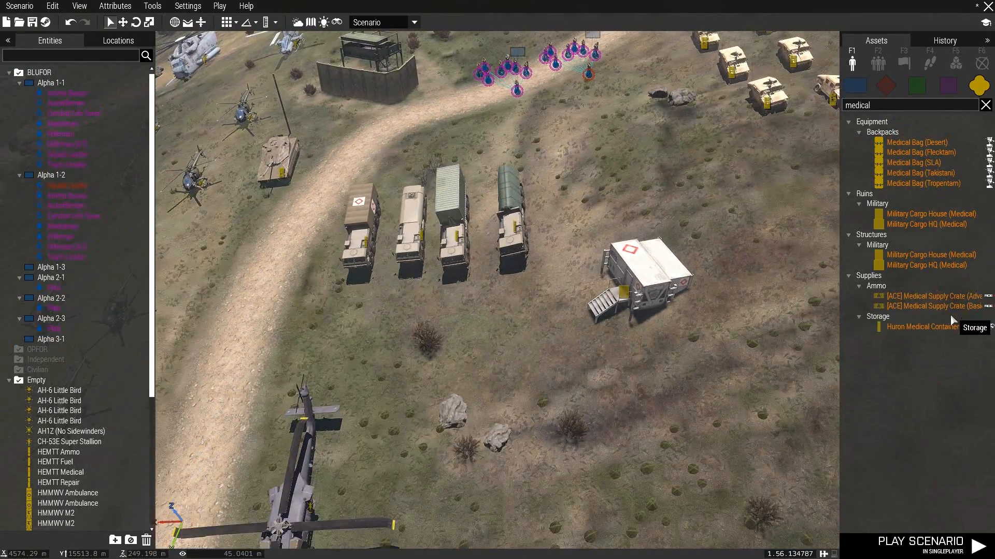
left_click(931, 255)
key("s")
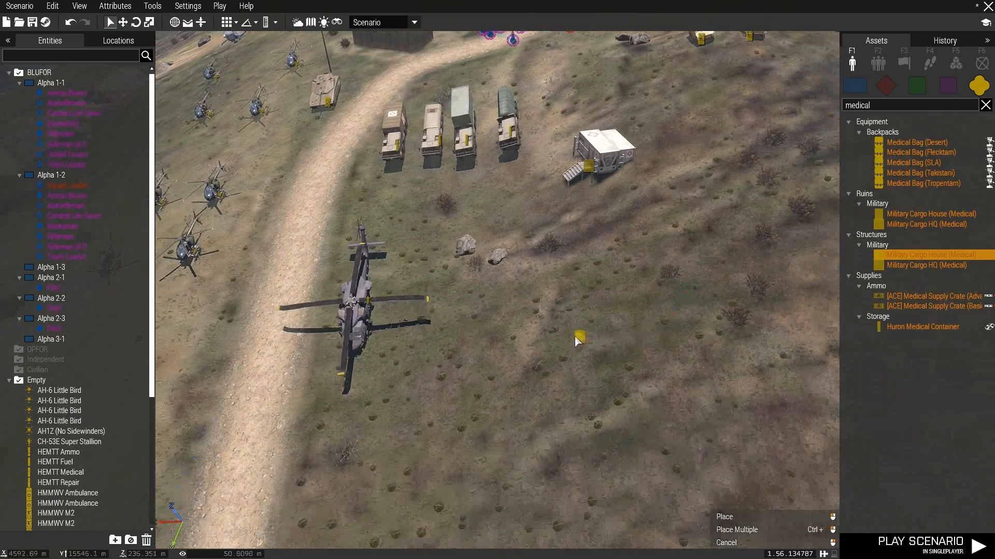
left_click(580, 334)
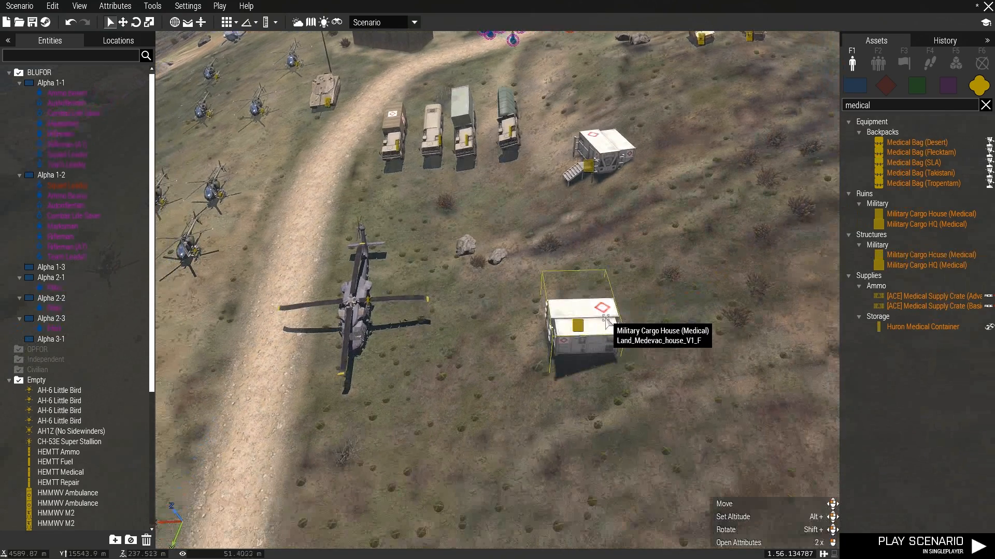
key("Delete")
- Place a Military Cargo HQ (Medical) structure across the road from the UH-60M, just below the Little Birds
left_click(932, 265)
left_click(629, 296)
left_click_drag(624, 300, 590, 373)
key("a")
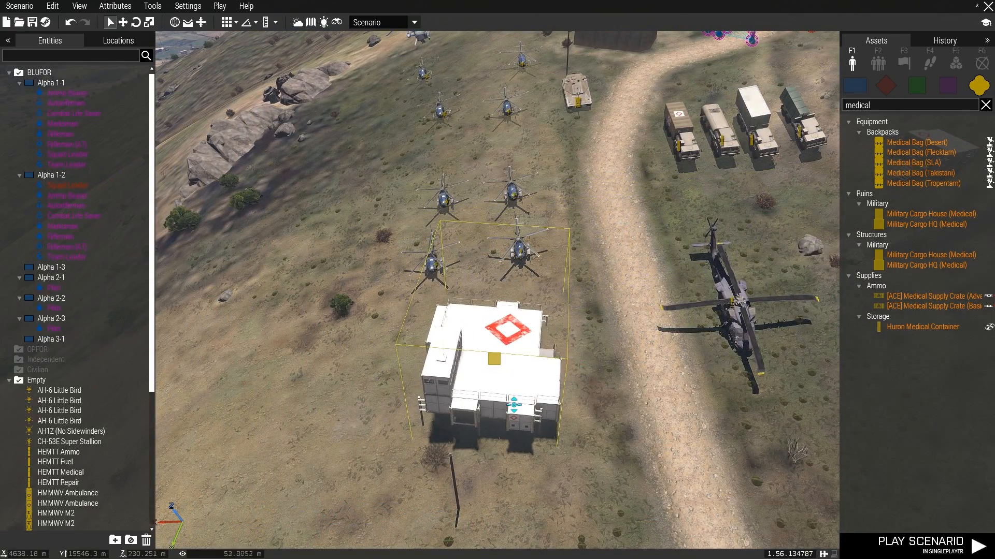
- Move the medical cargo HQ farther down the roadside, well clear of the Little Birds
key("d")
right_click_drag(645, 368, 215, 322)
key("w")
key("d")
left_click_drag(339, 379, 597, 210)
key("d")
right_click_drag(645, 243, 462, 265)
key("w")
key("w")
key("s")
scroll(462, 266, "down", 3)
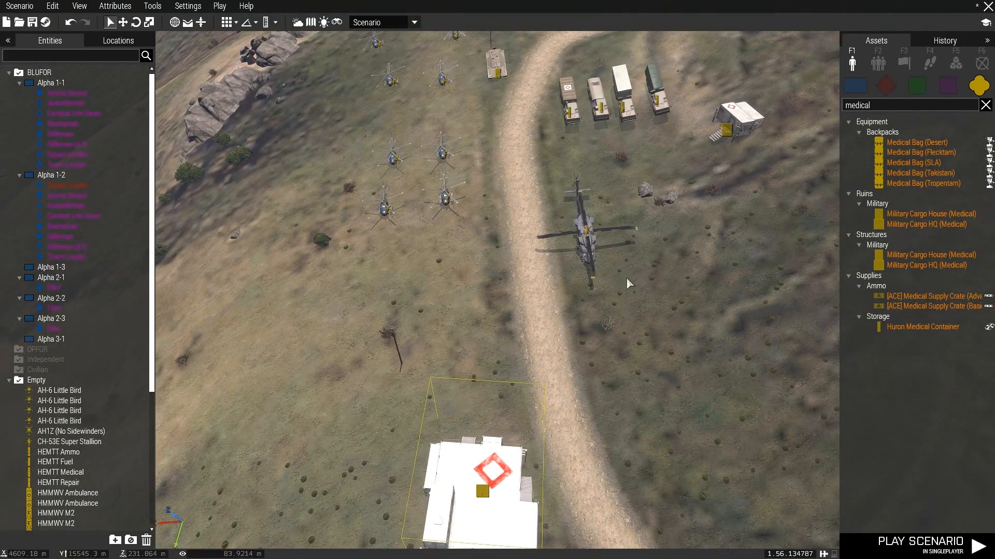
- Replace the medical search with a props search for ammo and browse the listed supply crates
key("a")
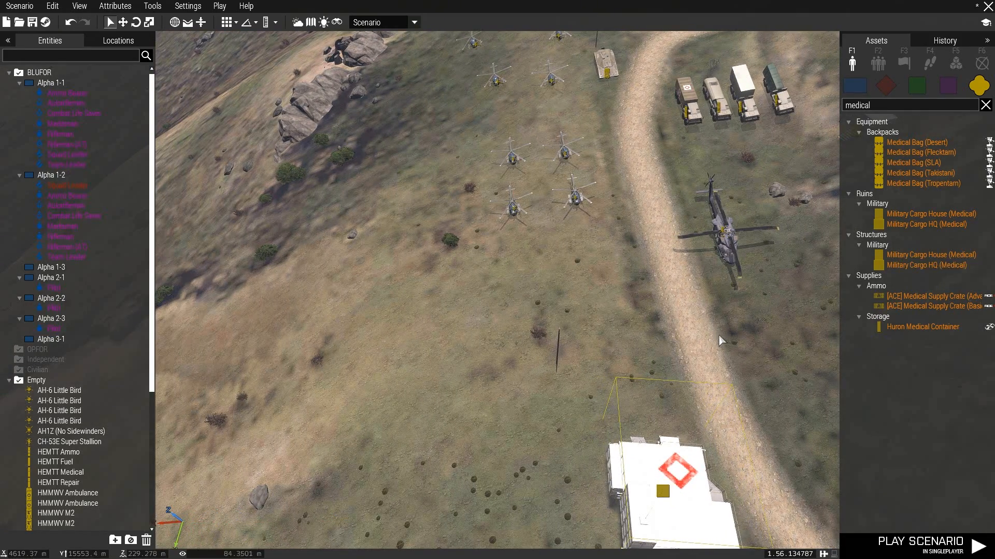
right_click_drag(719, 333, 729, 293)
key("w")
right_click_drag(647, 396, 683, 379)
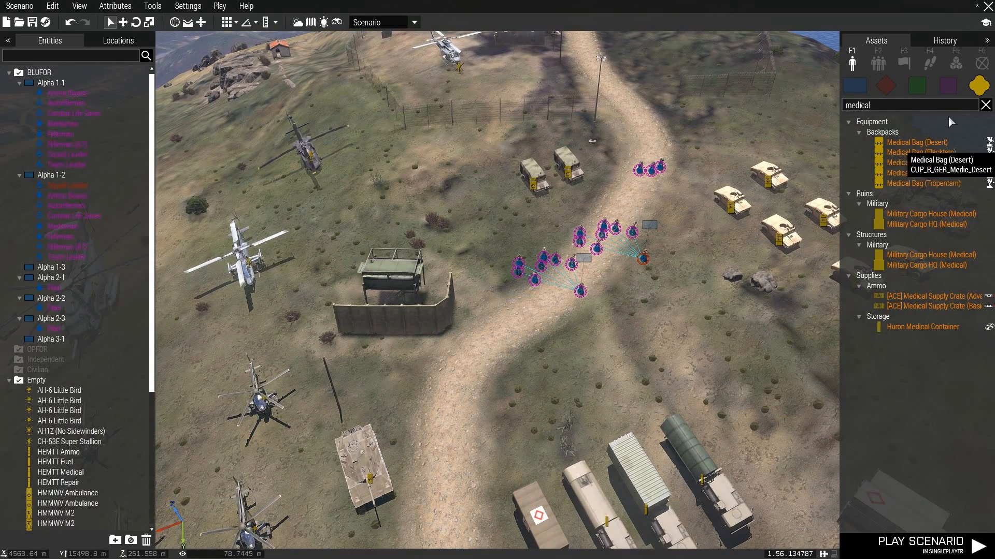
left_click(985, 105)
left_click(868, 98)
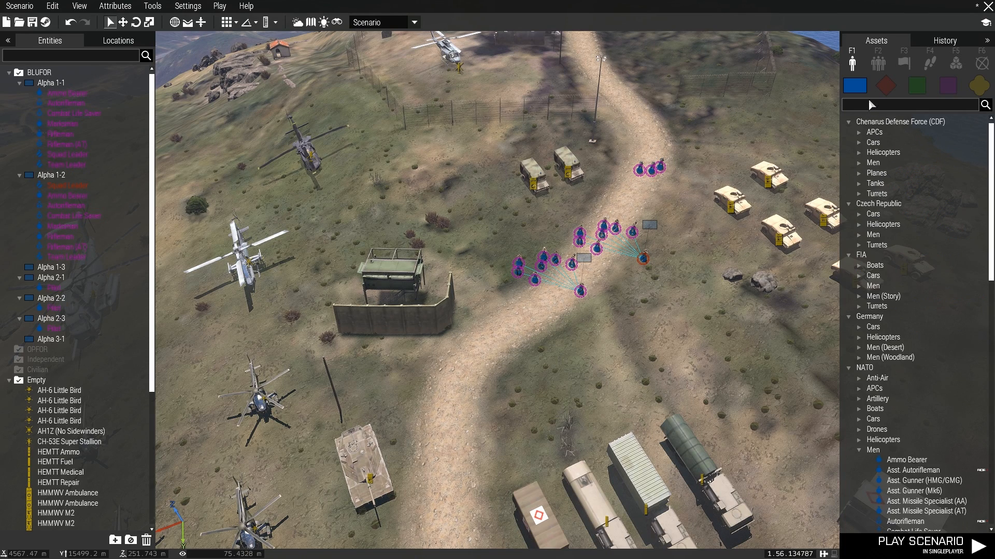
left_click(973, 89)
left_click(919, 101)
type("ammo")
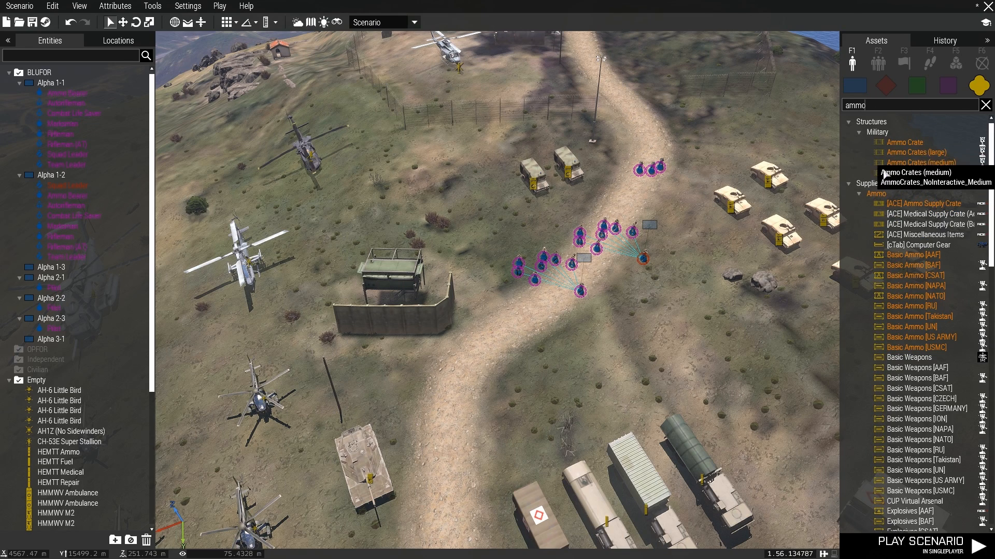
scroll(893, 197, "down", 3)
scroll(924, 165, "down", 4)
scroll(923, 165, "down", 8)
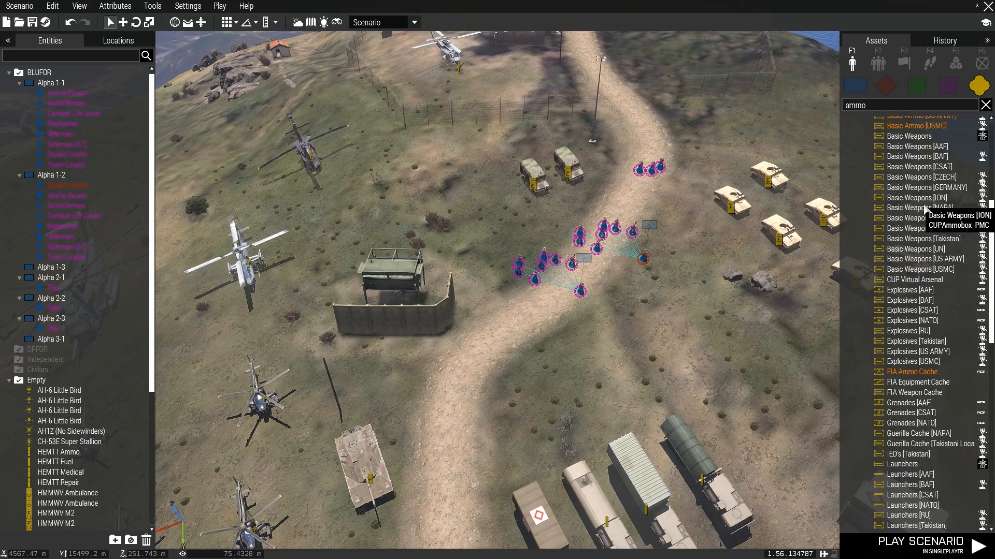
- Place a Basic Weapons crate on the grass just off the road beside the infantry squads
scroll(902, 207, "up", 5)
left_click(907, 209)
scroll(706, 329, "up", 4)
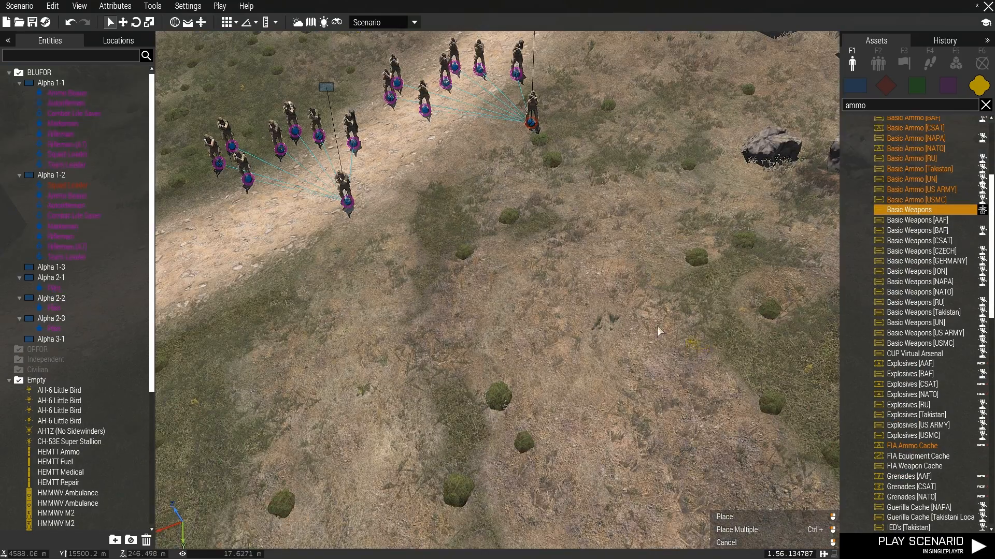
scroll(622, 296, "down", 2)
scroll(580, 275, "up", 1)
scroll(611, 269, "down", 1)
scroll(633, 267, "up", 2)
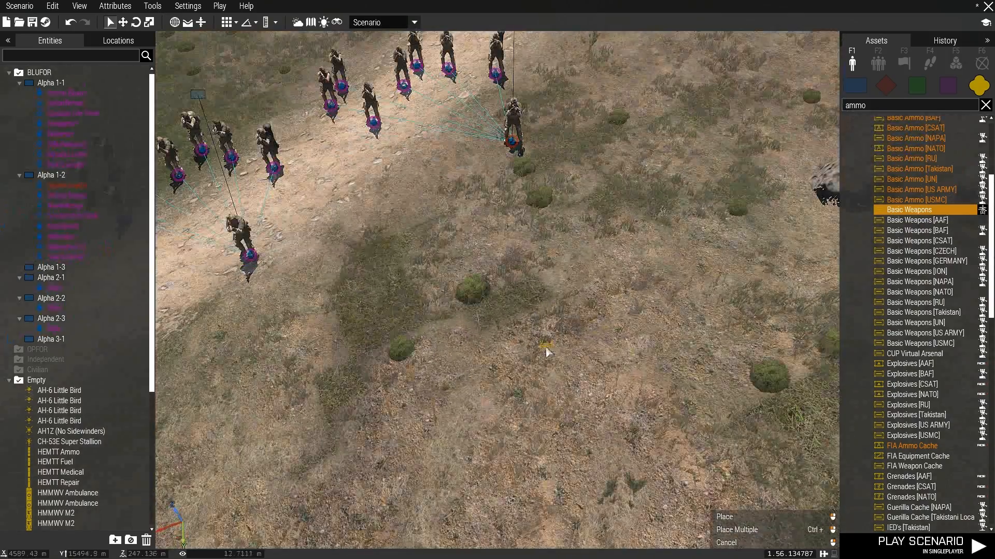
left_click(622, 267)
scroll(622, 267, "up", 3)
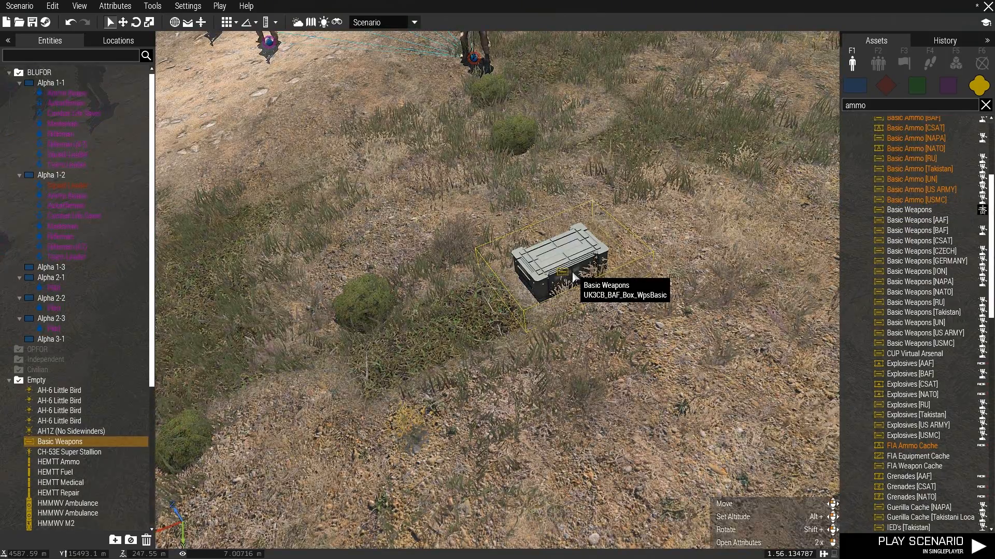
- Open the Basic Weapons crate's attributes and review the contents of its equipment storage
double_click(573, 276)
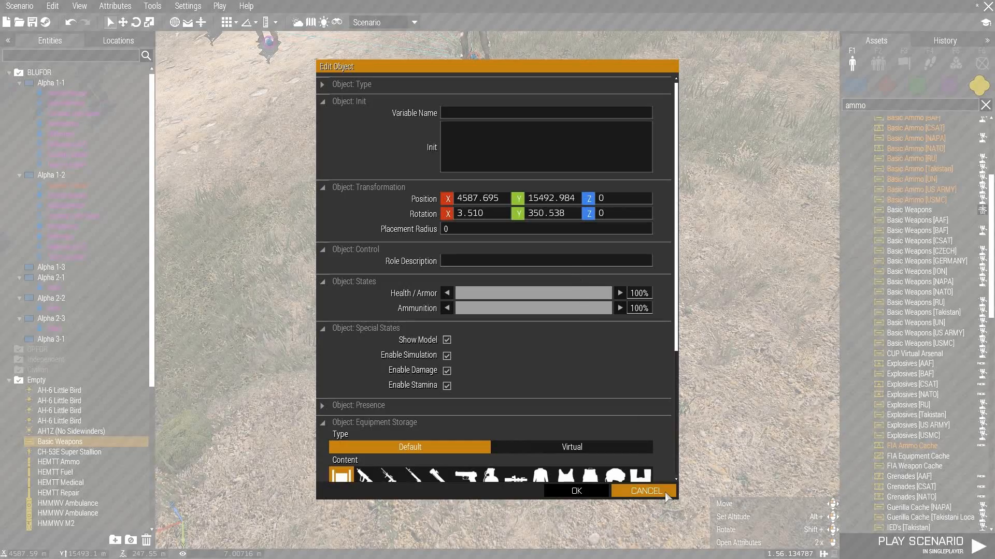
scroll(621, 425, "down", 3)
scroll(605, 396, "down", 2)
scroll(568, 243, "down", 2)
scroll(623, 365, "down", 3)
scroll(622, 366, "down", 6)
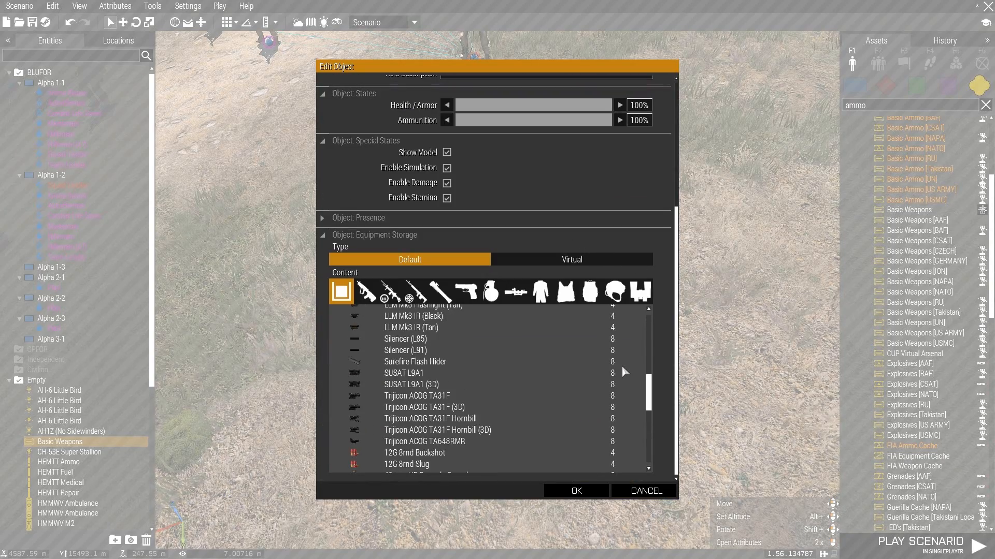
scroll(622, 362, "up", 3)
scroll(613, 338, "up", 6)
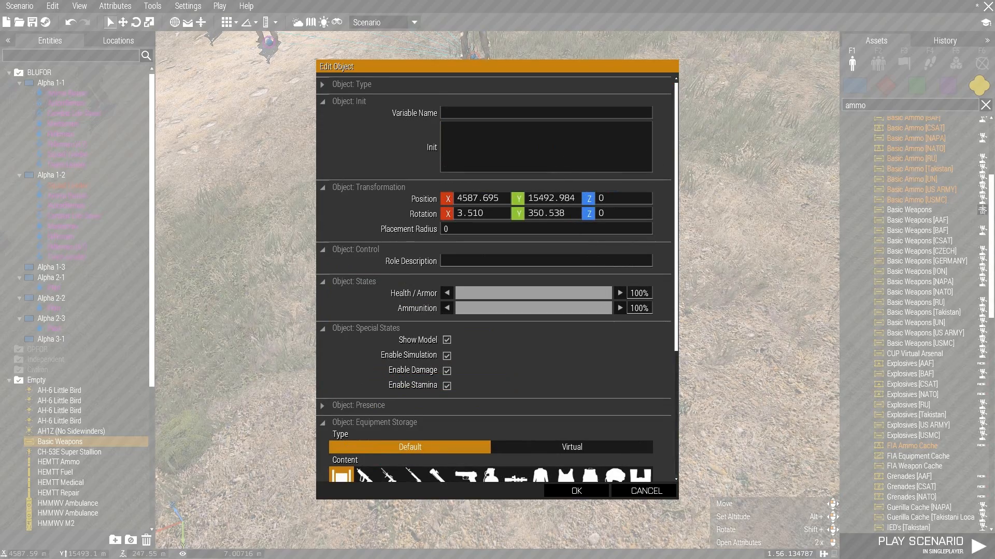
- Set the crate's Init code to this addAction ["<t color='#0000000'>Enter Arsenal</t>", {["Open",true] spawn BIS_fnc_arsenal}]; and save its attributes
left_click(513, 134)
type("this addAction [\"<t color='#0000000'>Enter Arsenal</t>\", {[\"Open\",true] spawn BIS_fnc_arsenal}];")
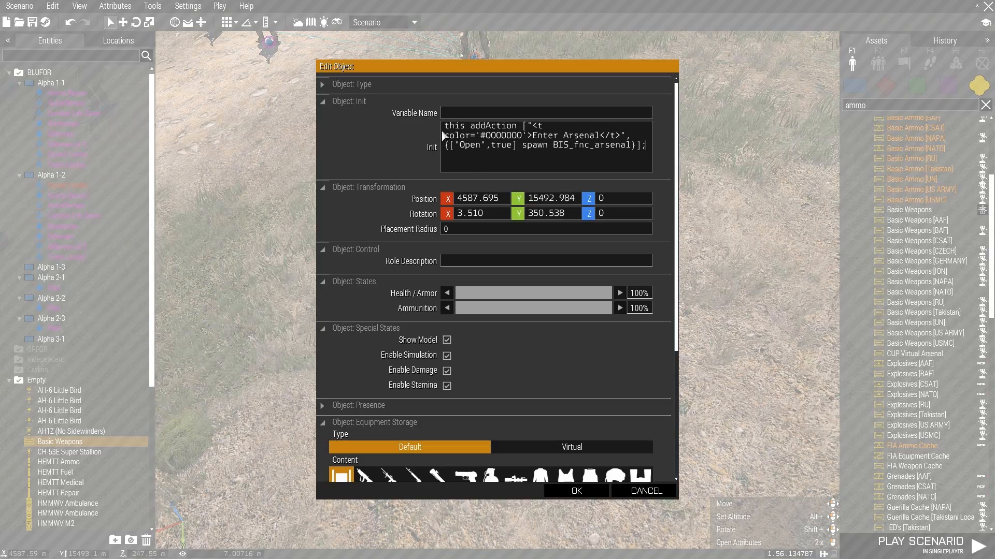
left_click(576, 492)
- Survey the hilltop base and reset the assets to the BLUFOR units with the ammo search cleared
scroll(558, 413, "down", 5)
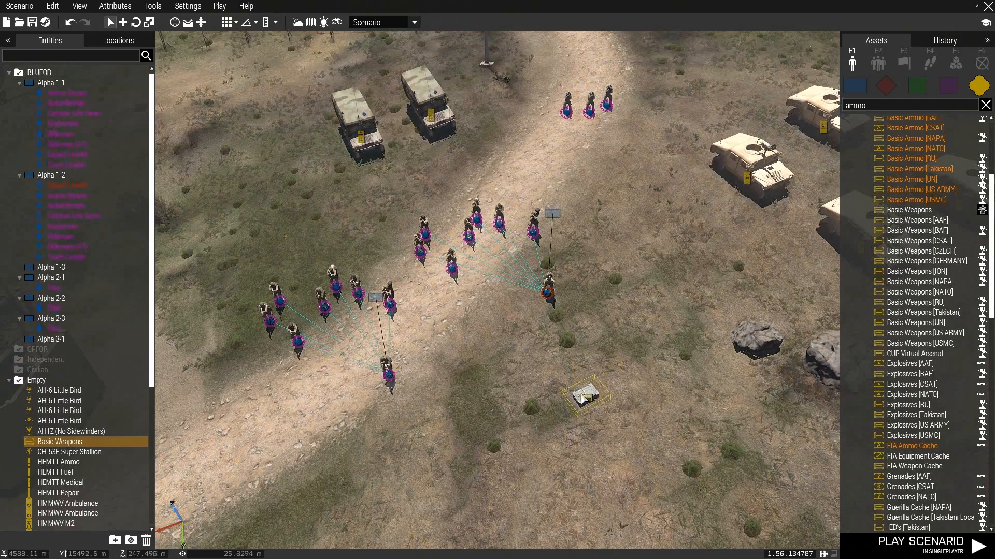
scroll(596, 425, "down", 10)
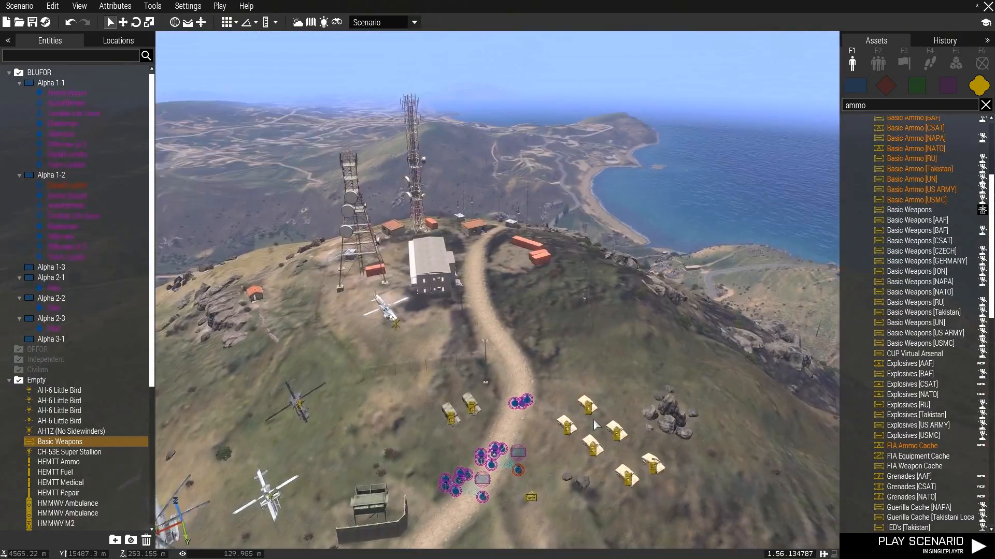
scroll(595, 425, "up", 10)
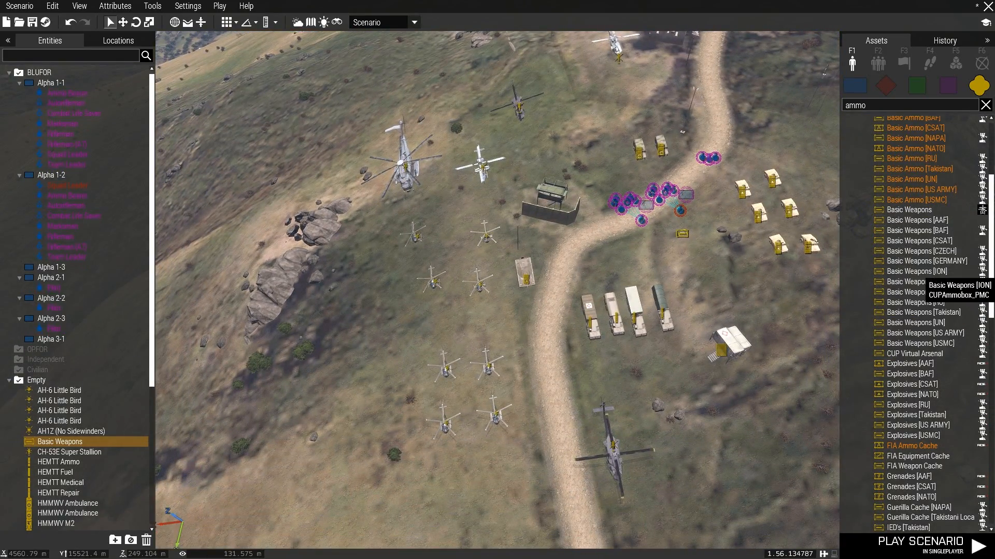
right_click_drag(644, 284, 658, 281)
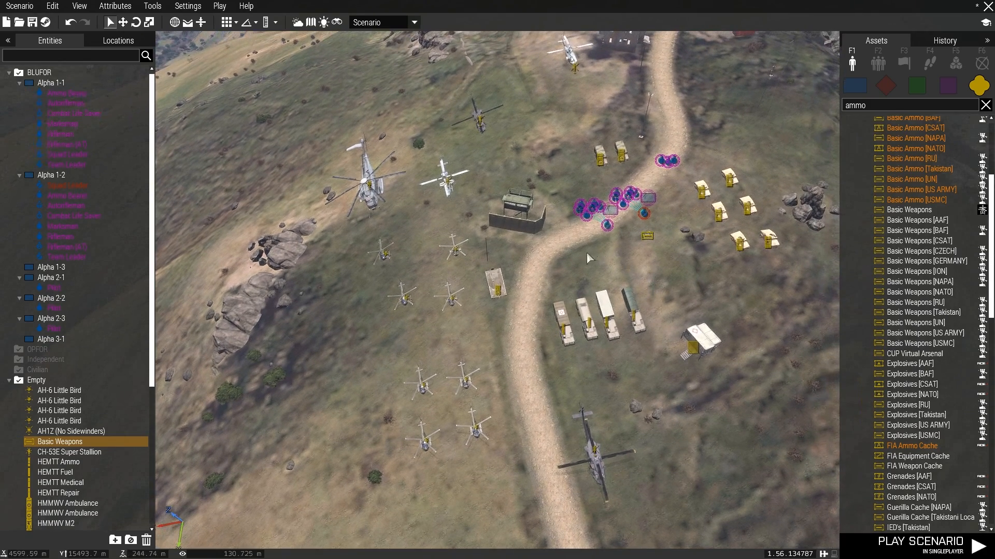
right_click_drag(586, 257, 607, 256)
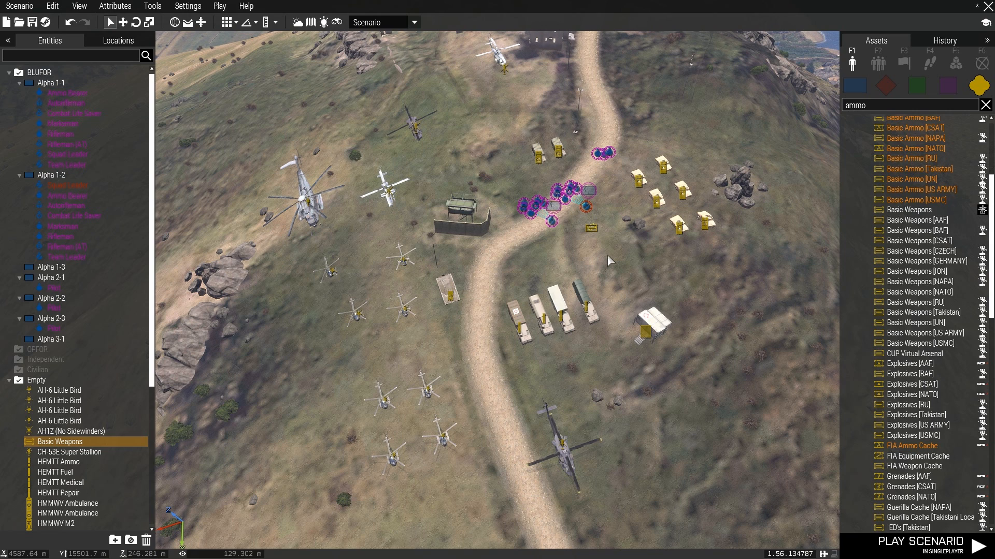
left_click(854, 86)
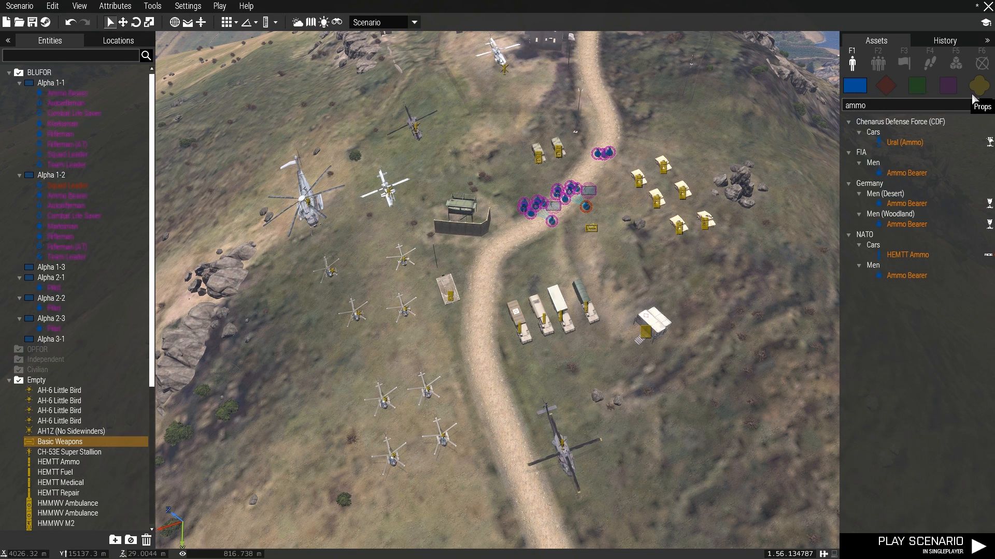
left_click(984, 106)
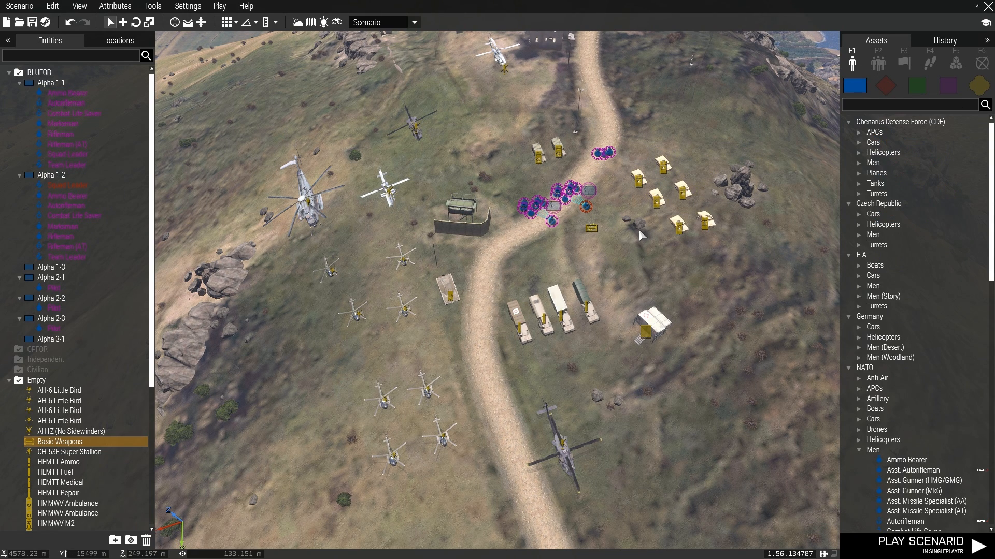
right_click_drag(640, 250, 670, 371)
scroll(446, 305, "up", 5)
key("w")
key("a")
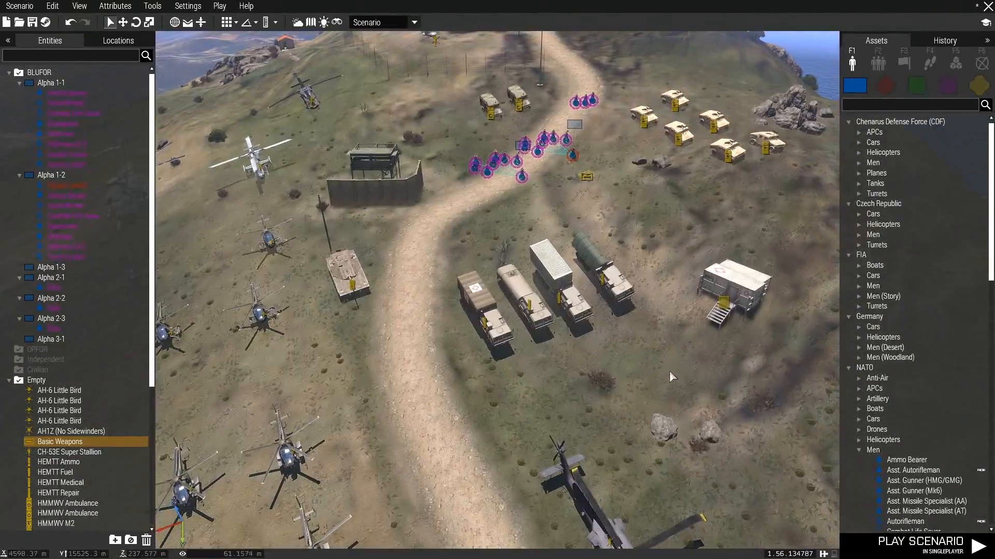
key("s")
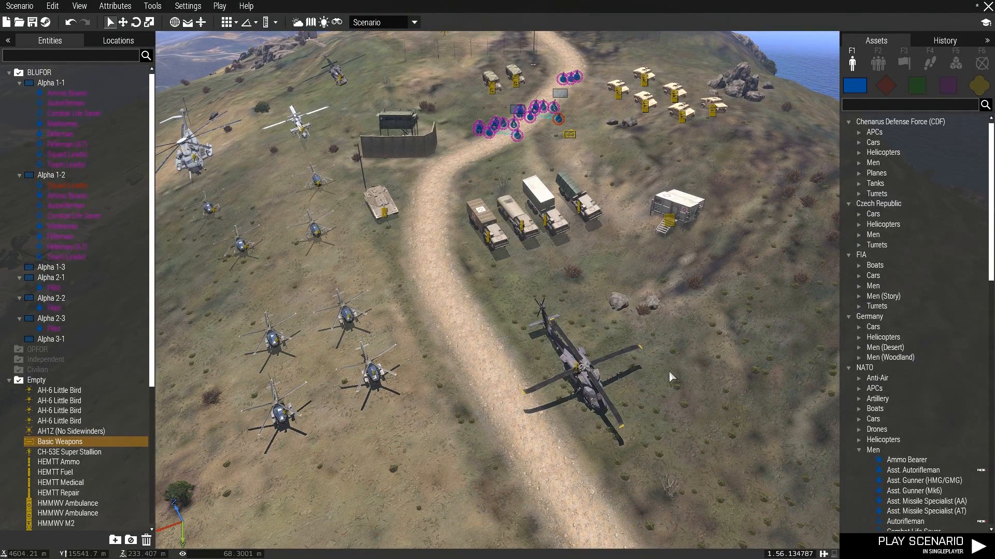
- Bring up the system modules in the assets and search them for adva
scroll(669, 371, "down", 5)
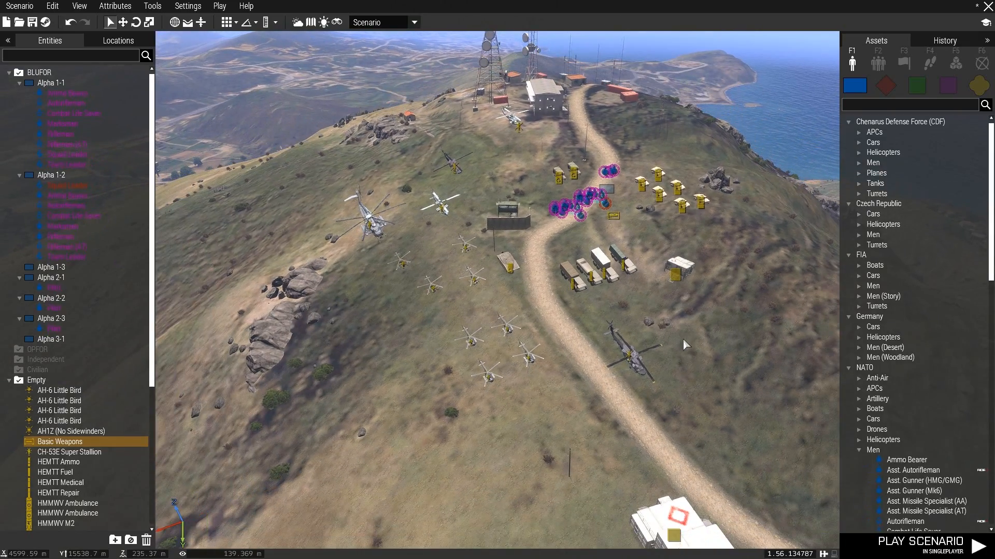
right_click_drag(808, 139, 727, 196)
left_click(955, 60)
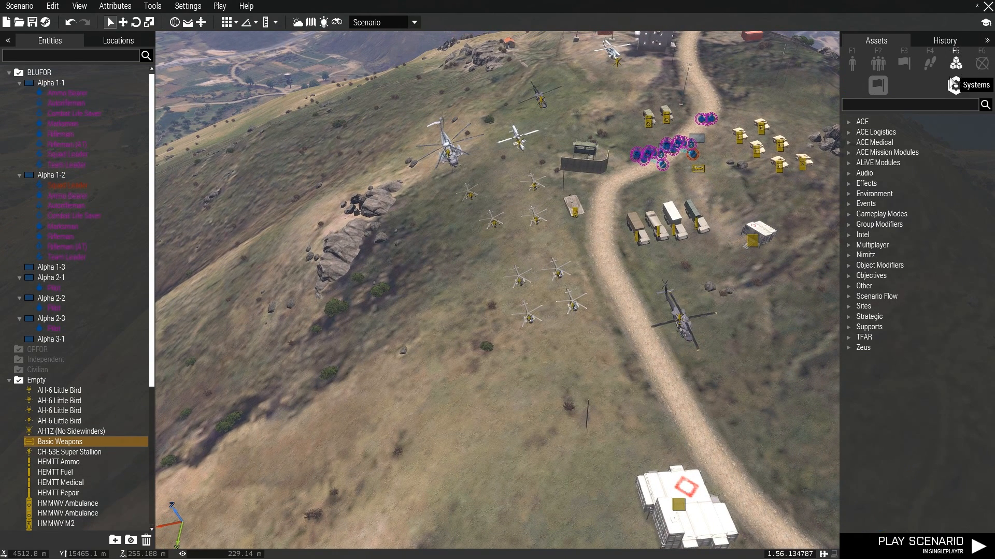
left_click(874, 89)
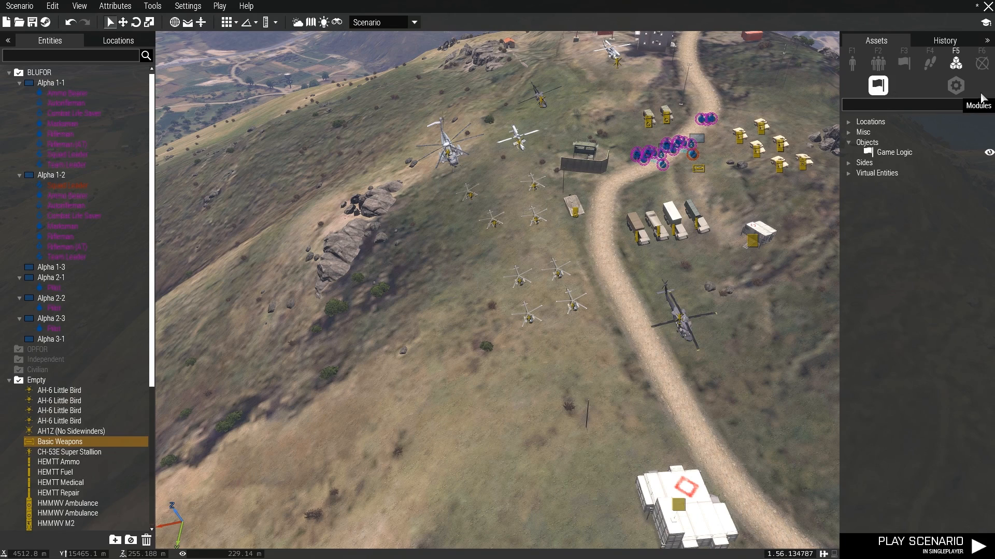
left_click(954, 88)
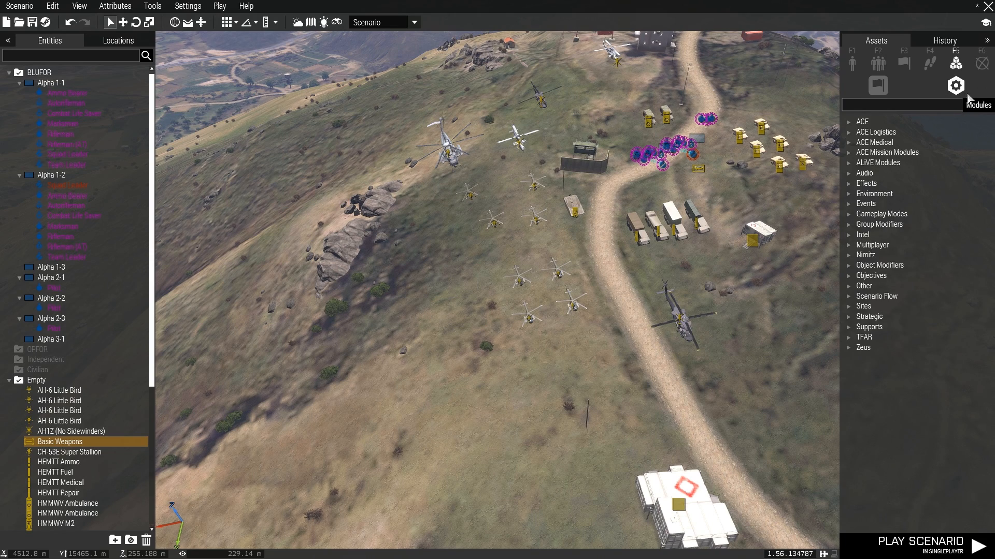
scroll(708, 241, "up", 2)
right_click_drag(731, 242, 741, 240)
left_click(868, 107)
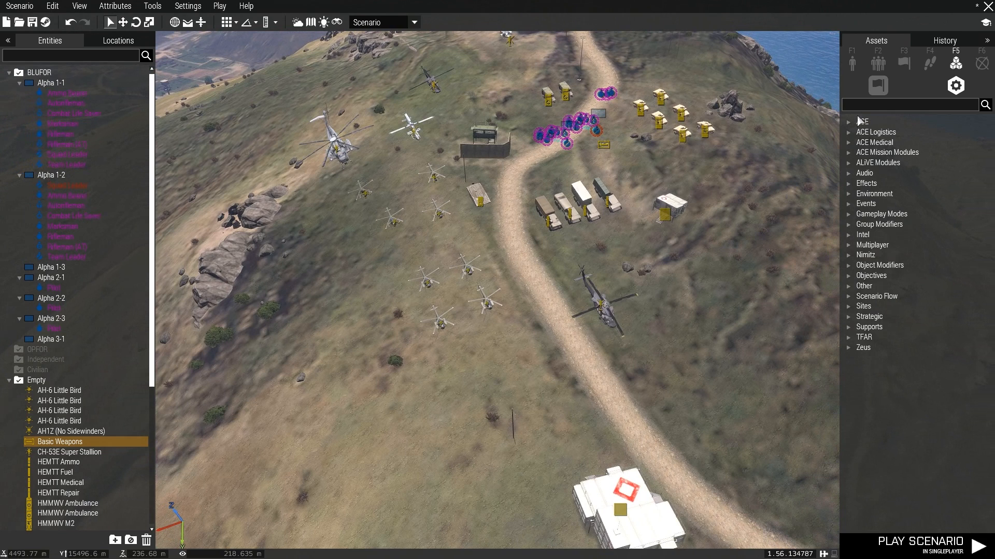
type("adva")
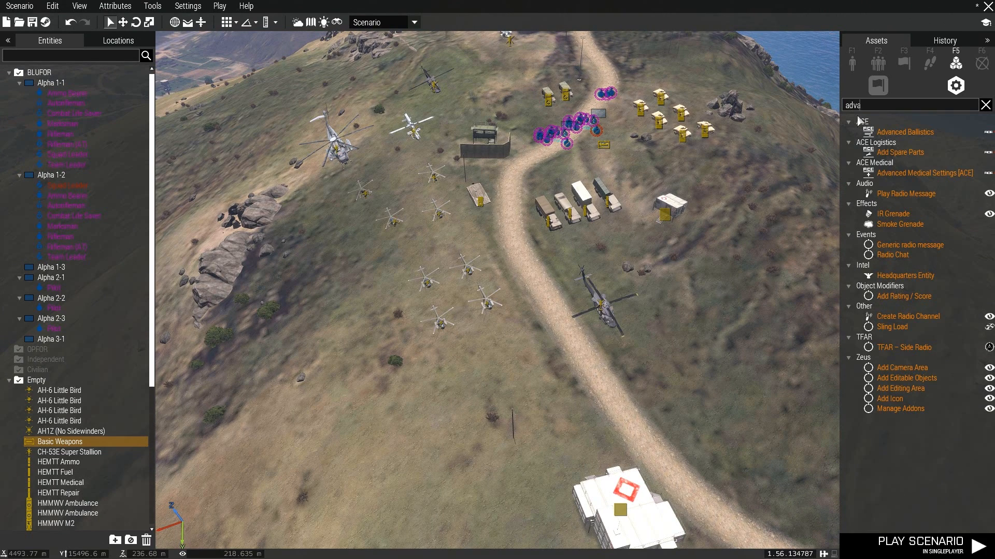
- Place an Advanced Ballistics module on the open slope near the small medical structure, away from the parked trucks
left_click(876, 133)
scroll(654, 263, "up", 5)
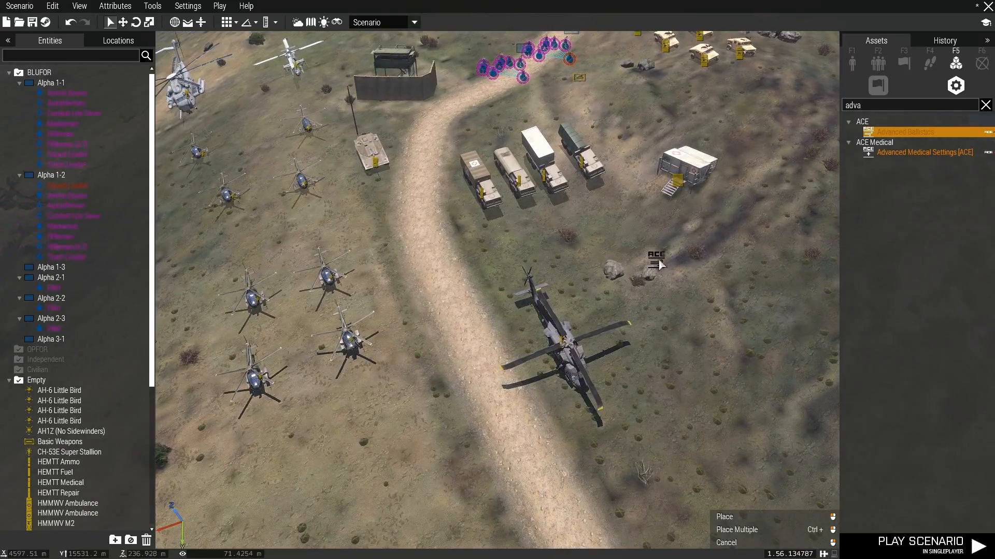
key("s")
key("d")
right_click_drag(659, 258, 634, 266)
key("a")
key("w")
key("d")
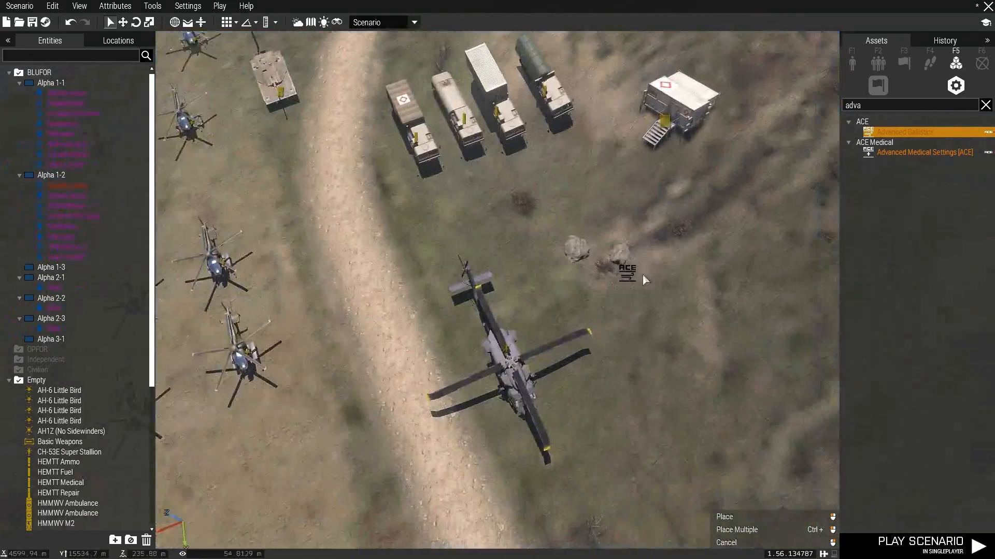
left_click(566, 234)
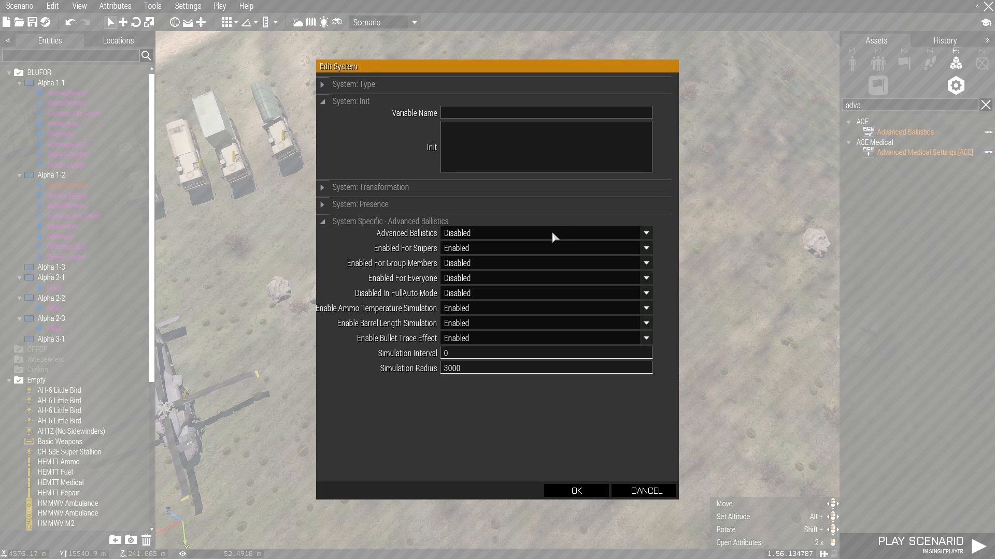
- Set Advanced Ballistics to Enabled, keep it Enabled For Snipers, edit the simulation values and save the module's attributes
left_click(545, 235)
left_click(523, 245)
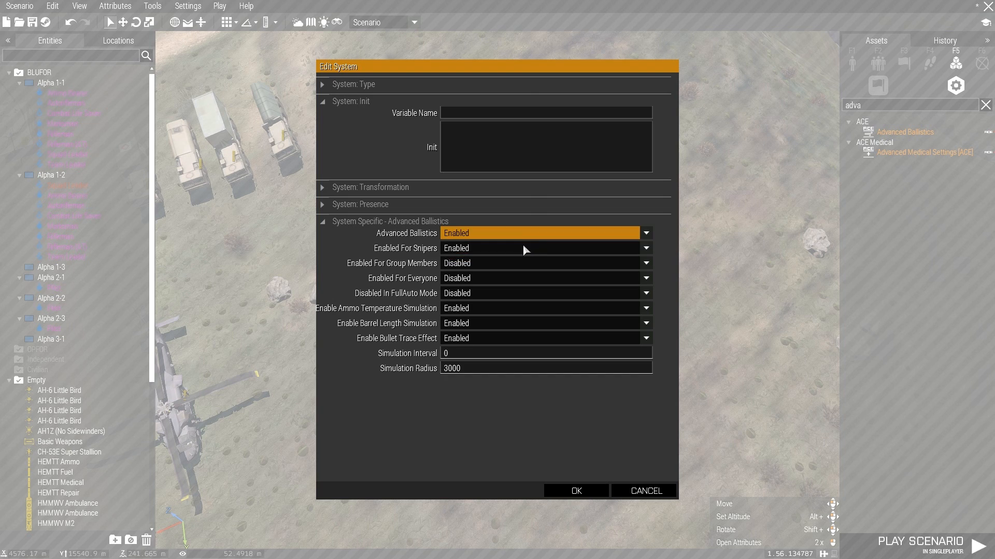
left_click(522, 248)
left_click(511, 261)
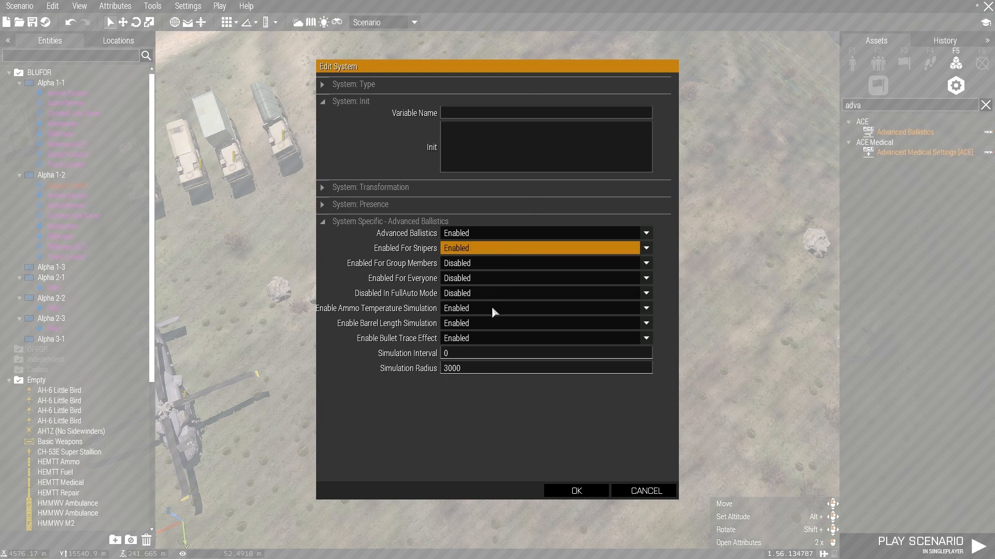
left_click(482, 350)
left_click(480, 369)
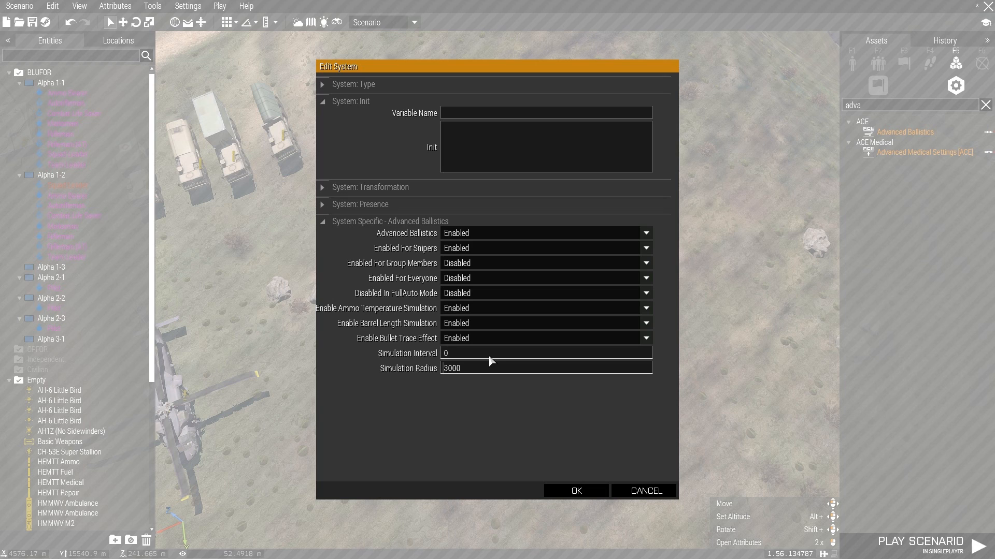
key("Delete")
type("2")
left_click(576, 491)
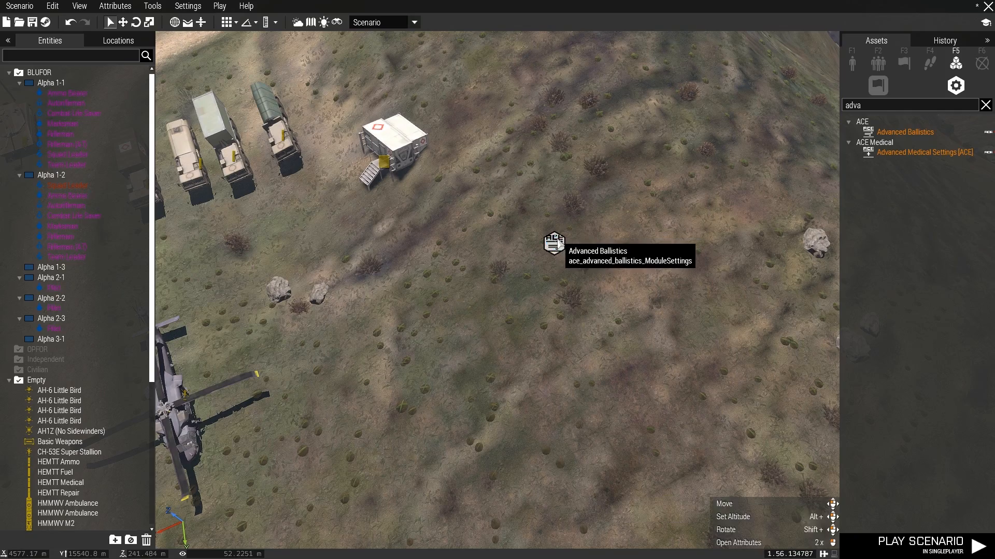
- Search the modules for medical and place a Medical Settings [ACE] module on the slope near the Advanced Ballistics module, with its attributes open
scroll(557, 244, "down", 4)
mouse_move(523, 268)
right_mouse_down()
mouse_move(503, 284)
mouse_move(530, 260)
mouse_move(532, 272)
right_mouse_up()
key("BackSpace")
key("BackSpace")
key("BackSpace")
key("BackSpace")
type("medical")
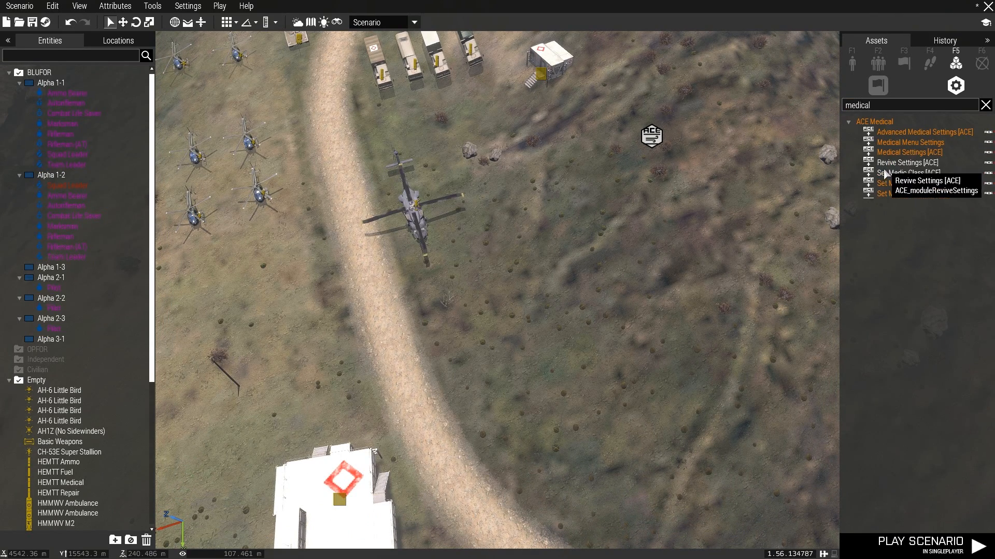
left_click(887, 152)
scroll(631, 260, "up", 2)
scroll(636, 255, "up", 3)
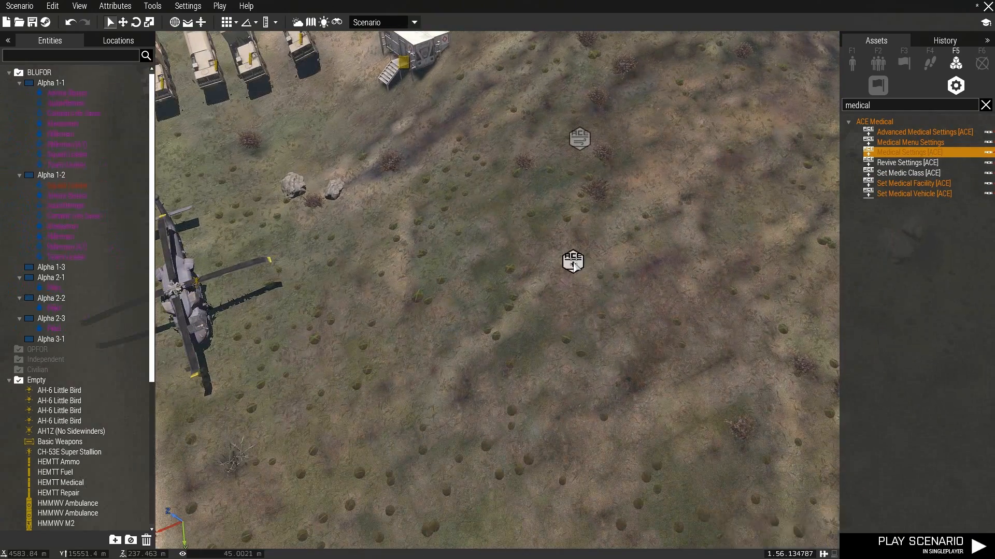
left_click(573, 265)
left_click(573, 264)
left_click(576, 269)
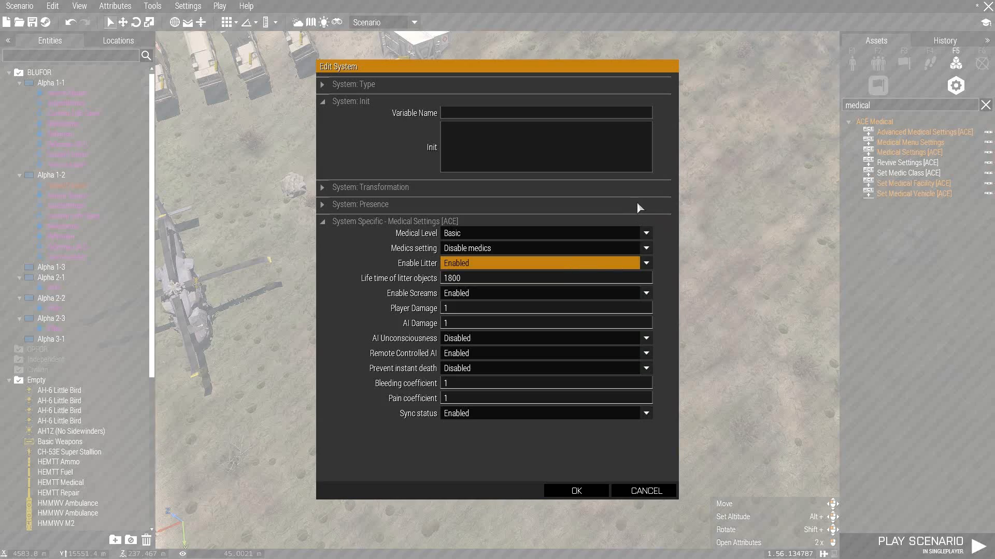
- Set Medical Level and Medics setting to Advanced, AI Unconsciousness to 50/50, keep Remote Controlled AI Enabled, and save the attributes
left_click(555, 232)
left_click(548, 253)
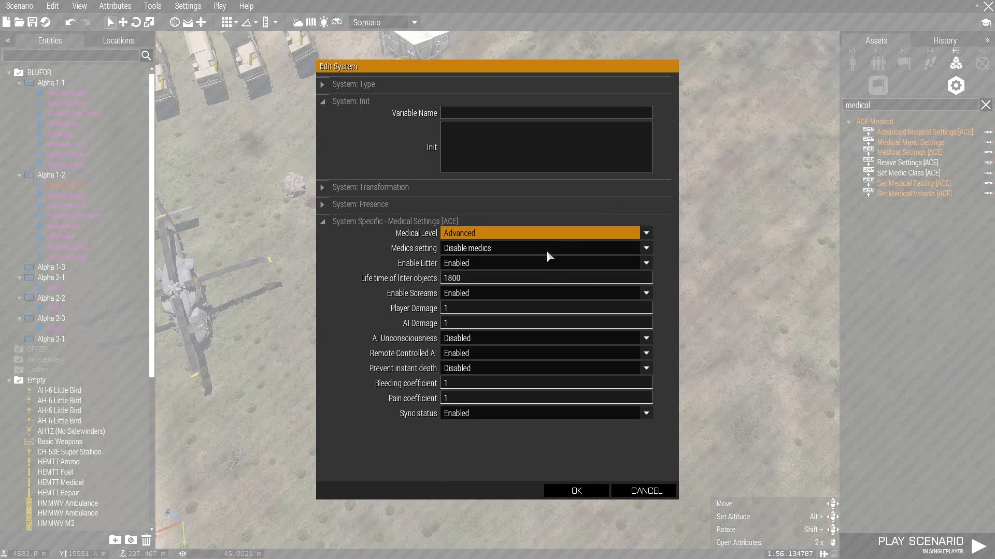
left_click(546, 250)
left_click(526, 283)
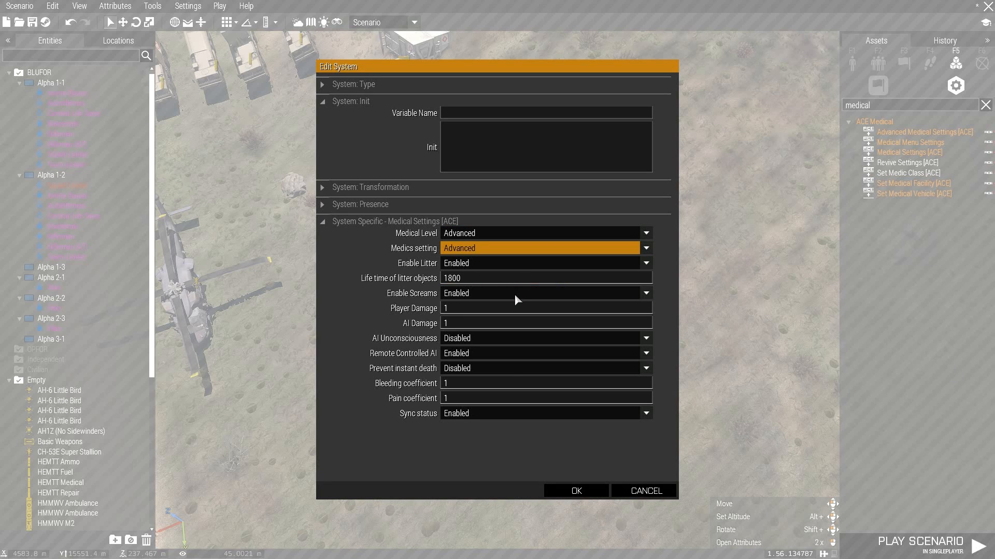
left_click(479, 338)
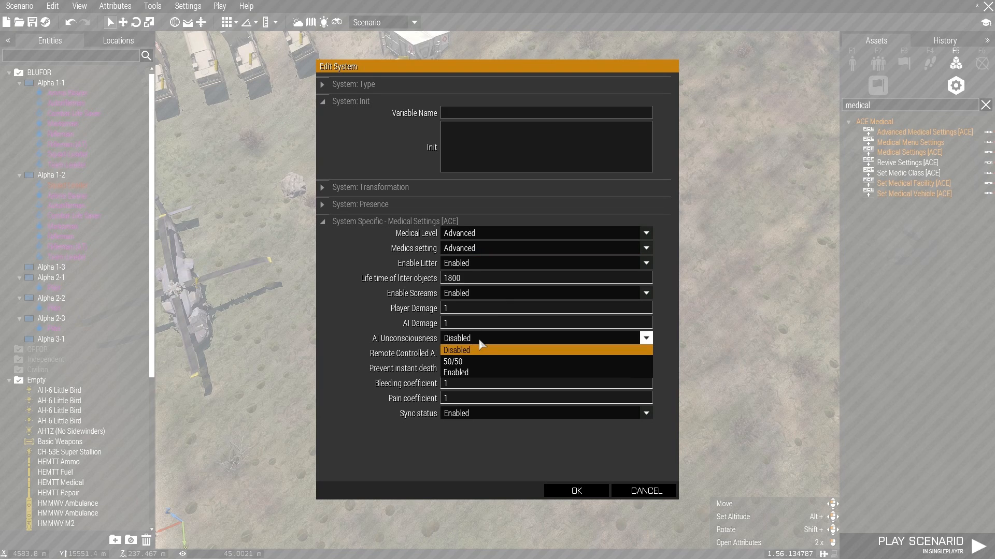
left_click(475, 354)
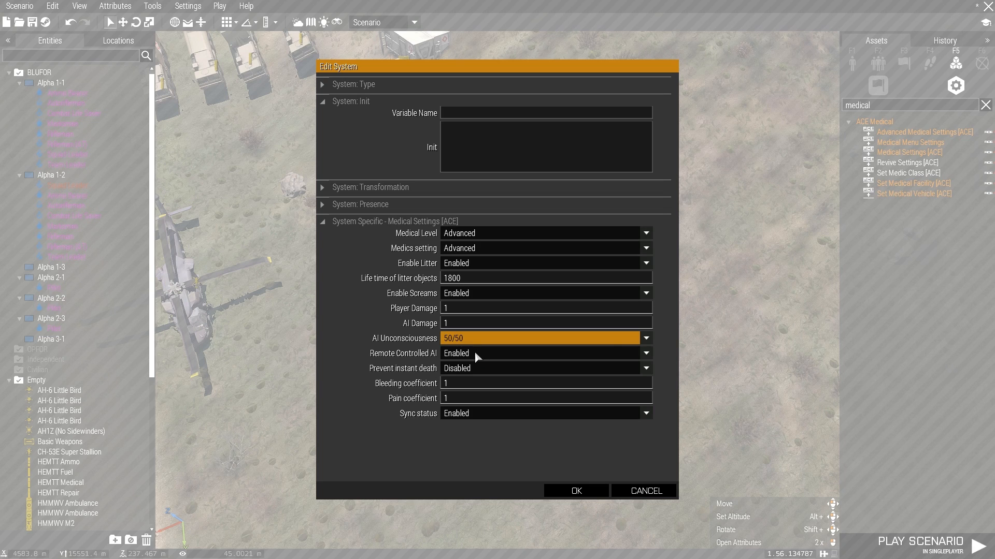
left_click(475, 353)
left_click(468, 369)
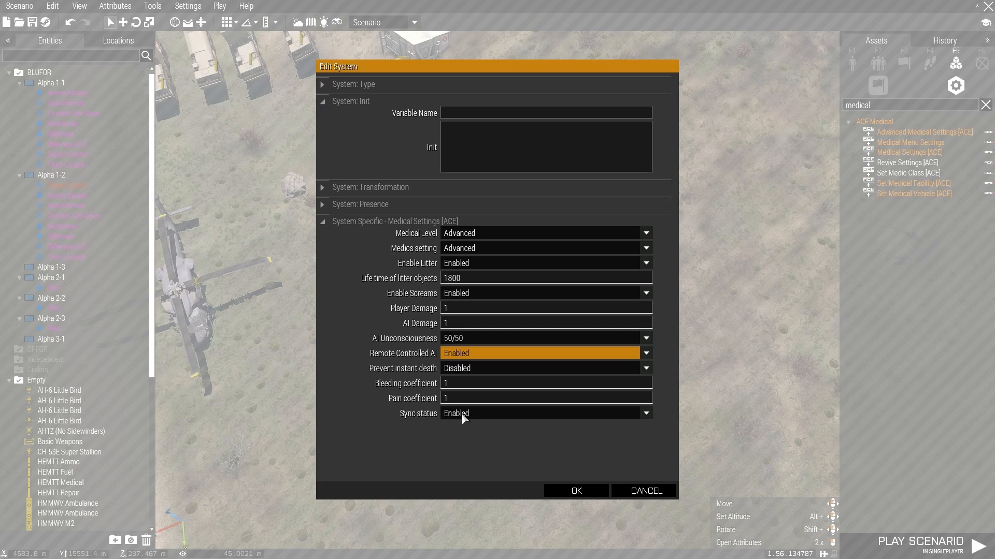
left_click(577, 491)
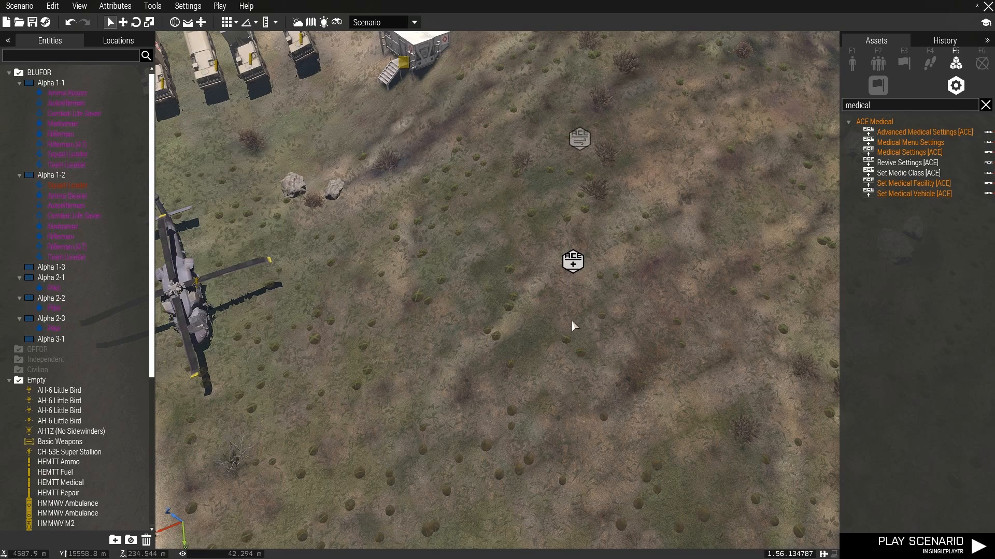
- Move the Medical Settings module closer to the Advanced Ballistics module and place an Advanced Medical Settings [ACE] module nearby, with its attributes open
left_click_drag(572, 262, 625, 227)
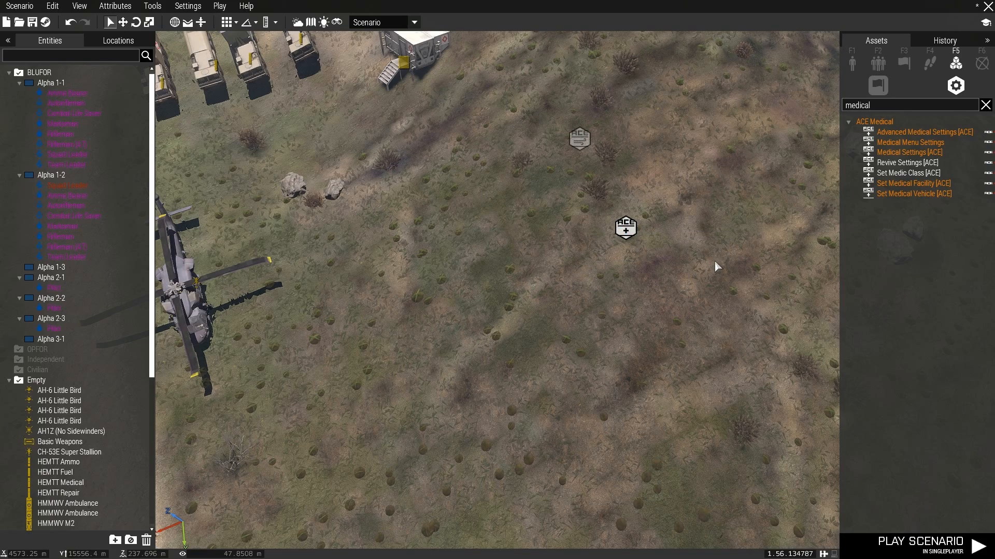
scroll(714, 260, "down", 2)
left_click_drag(903, 138, 629, 288)
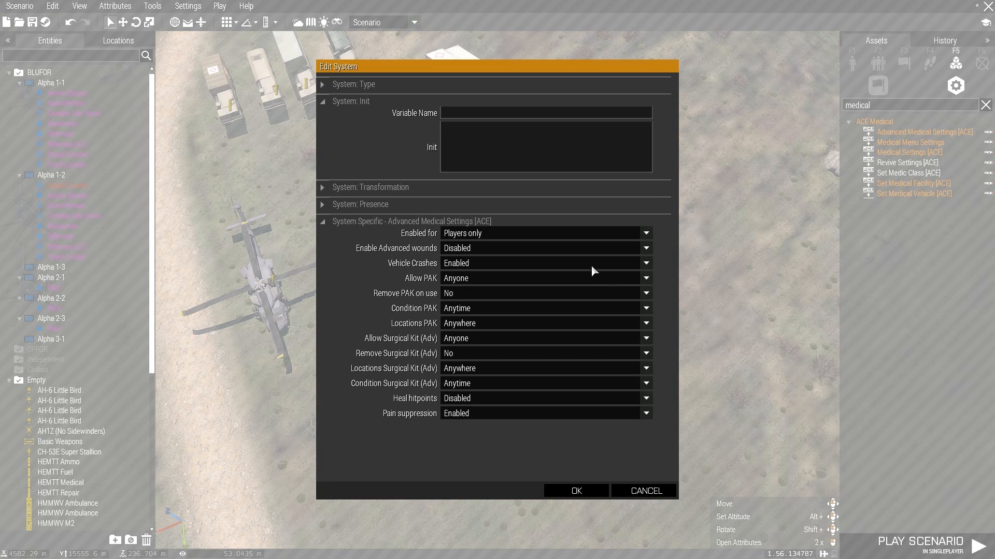
- Set the module's Enabled for to Players and AI, Allow PAK to Medics only, Condition PAK to Stable and Locations PAK to Vehicles & facility
left_click(548, 235)
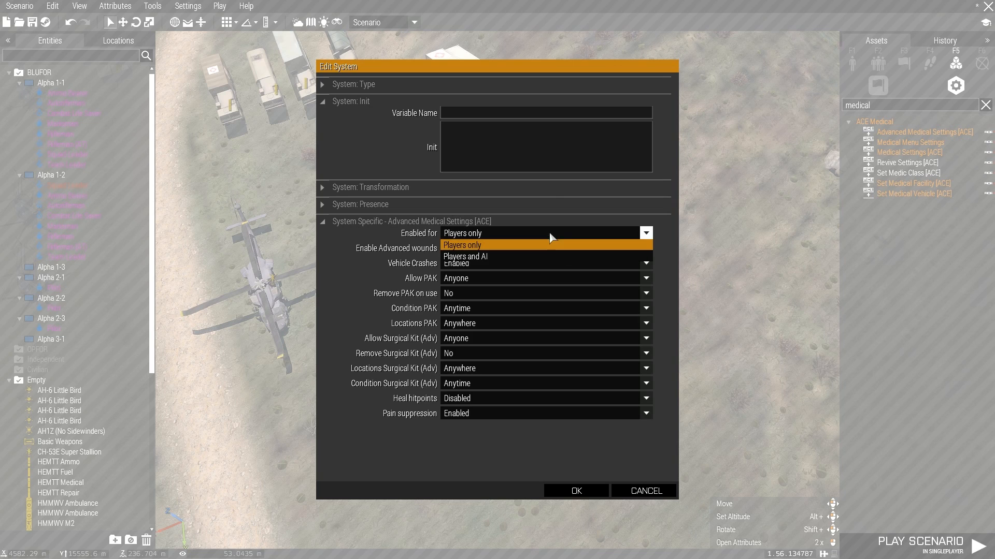
left_click(538, 257)
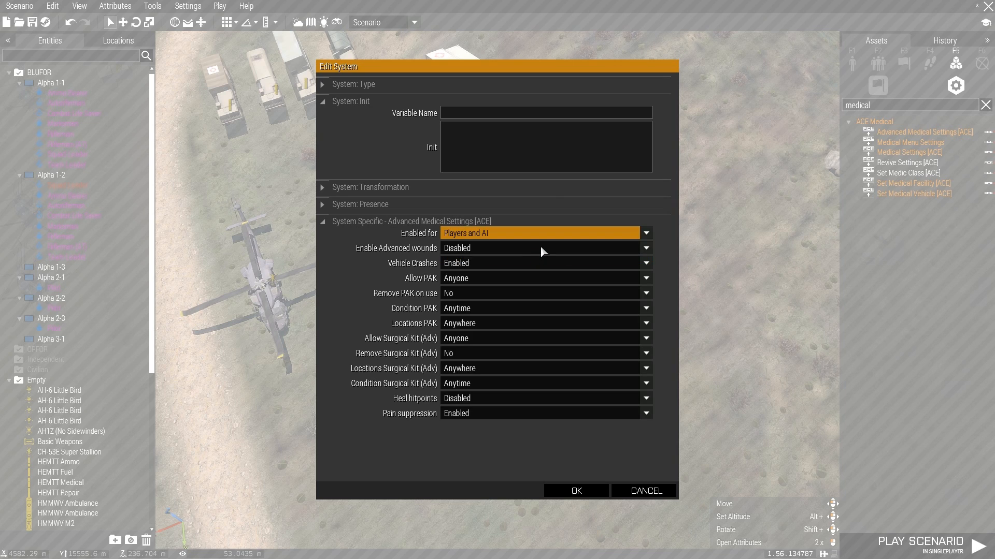
left_click(506, 278)
left_click(500, 301)
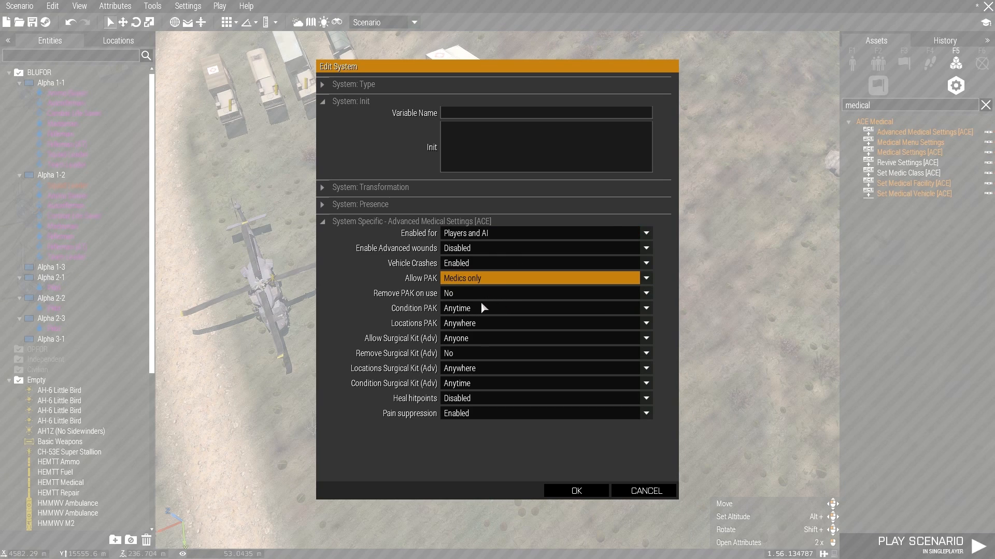
left_click(480, 308)
left_click(473, 333)
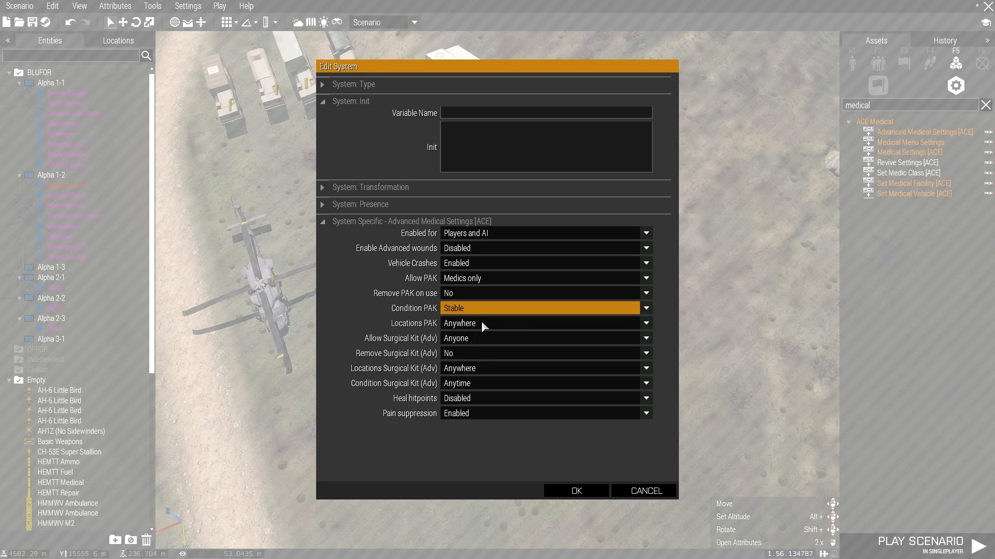
left_click(481, 323)
left_click(484, 370)
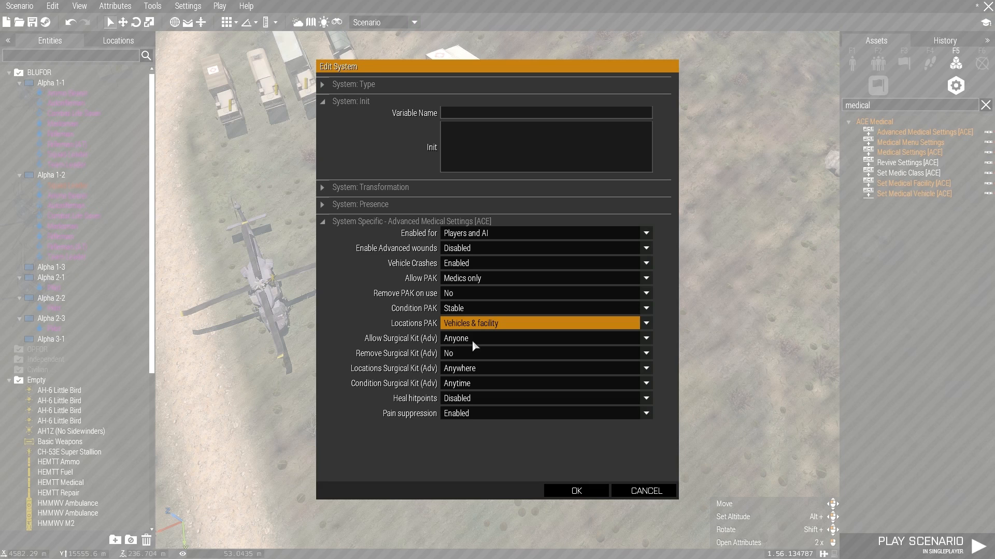
- Set Allow Surgical Kit to Medics only, Locations Surgical Kit to Vehicles & facility, and Condition Surgical Kit to Stable
left_click(471, 340)
left_click(469, 358)
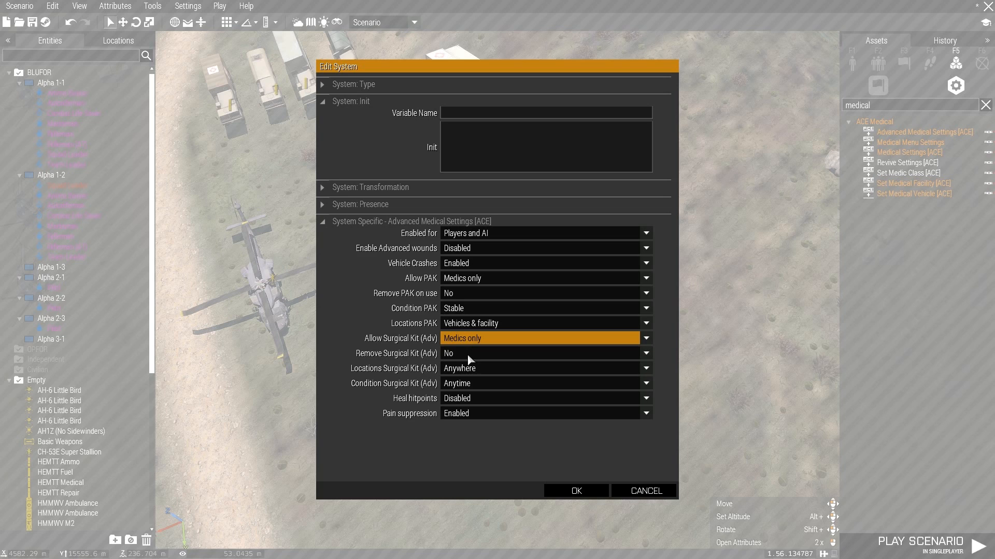
left_click(467, 369)
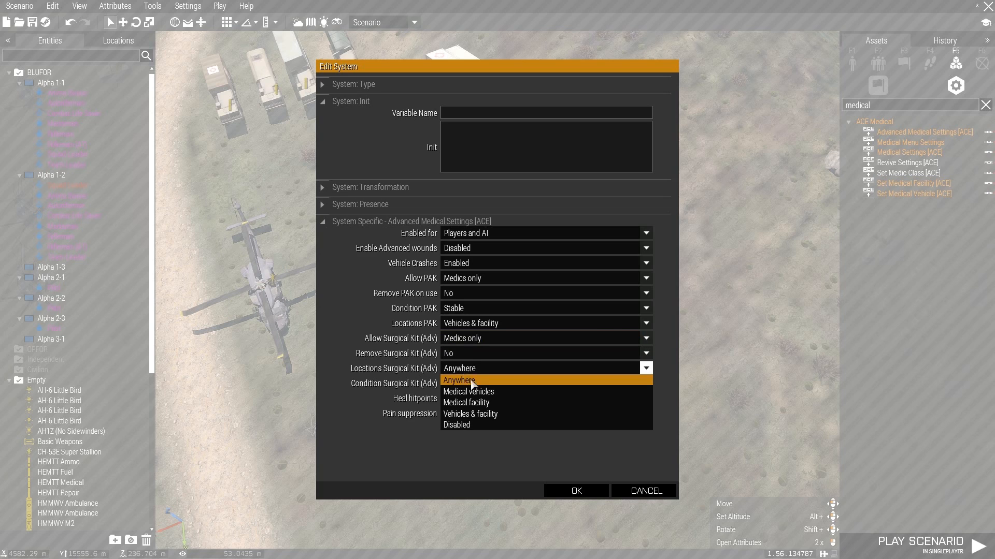
left_click(490, 415)
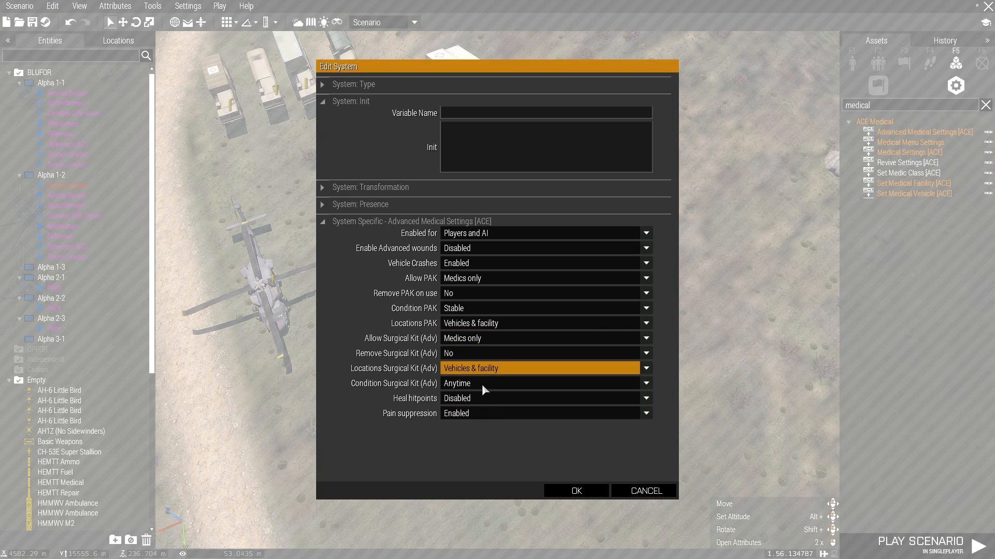
left_click(482, 384)
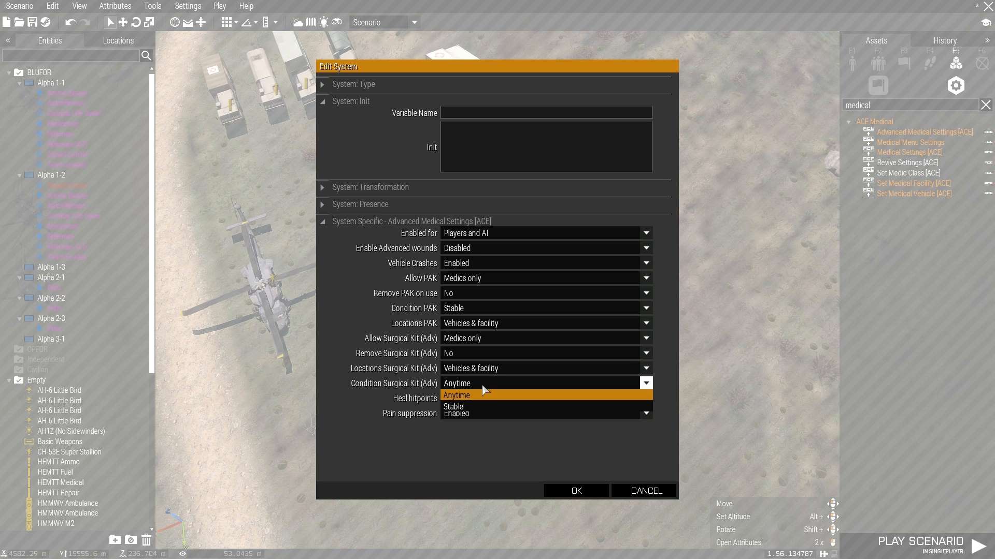
left_click(475, 405)
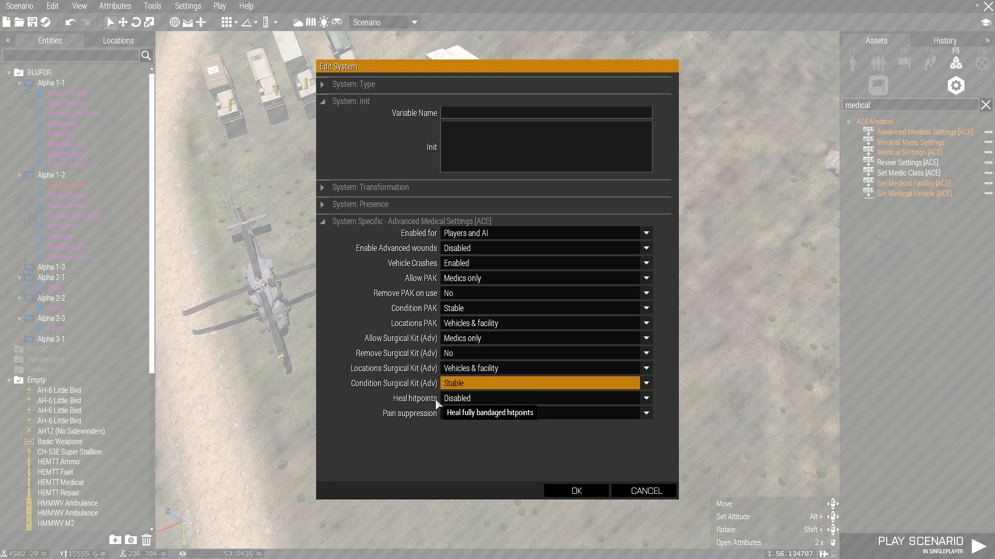
- Set Pain suppression to Disabled and save the Advanced Medical Settings attributes
left_click(456, 415)
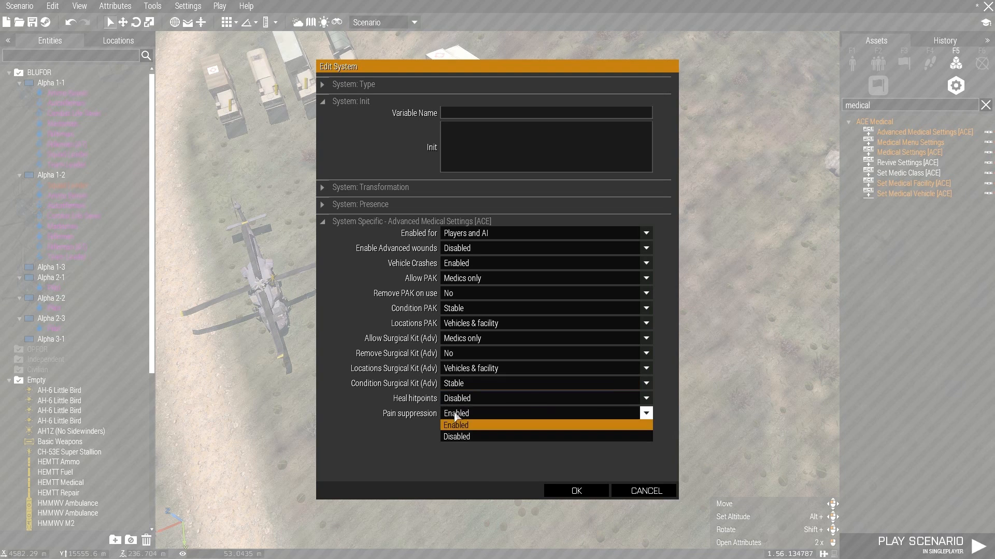
left_click(458, 435)
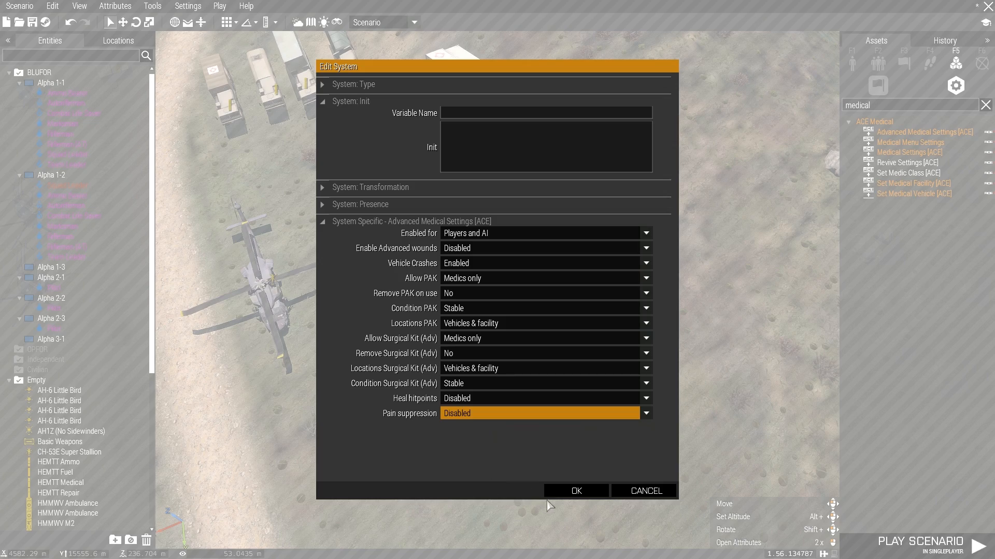
left_click(575, 491)
- Search the modules for "set medi" and place a Set Medical Vehicle [ACE] module between the grey UH-60L MEV and the white helicopter near the building
scroll(549, 455, "down", 5)
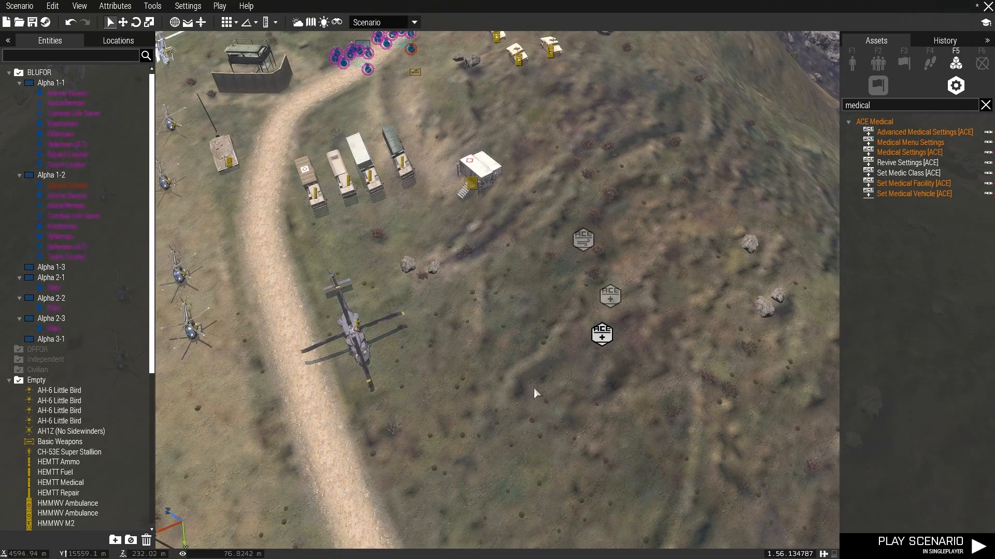
scroll(556, 358, "up", 3)
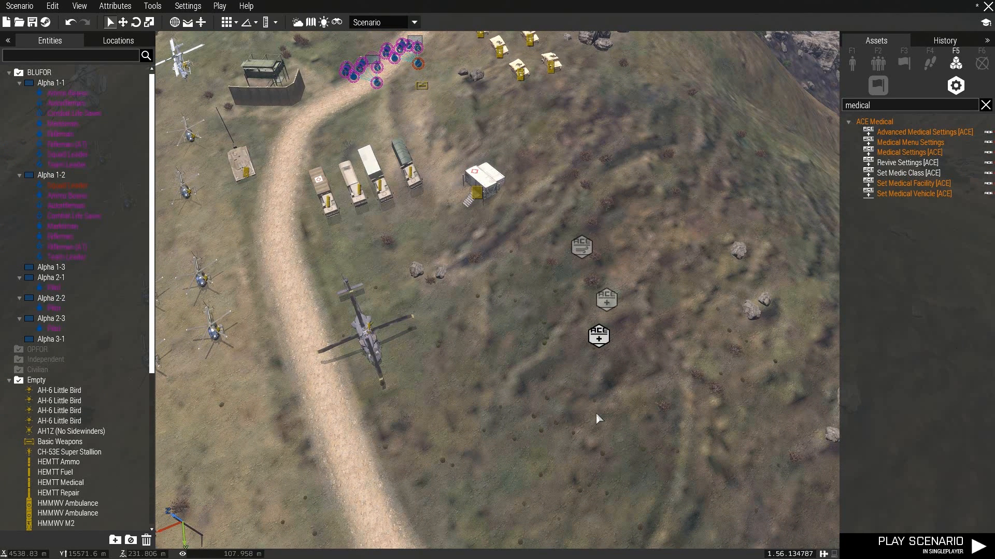
double_click(845, 106)
type("set medi")
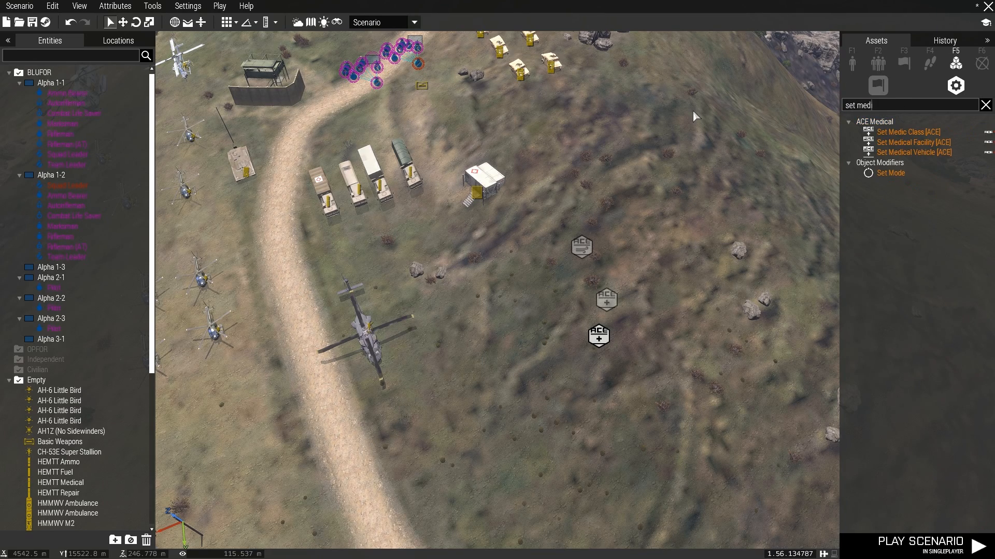
left_click(889, 154)
scroll(643, 247, "up", 5)
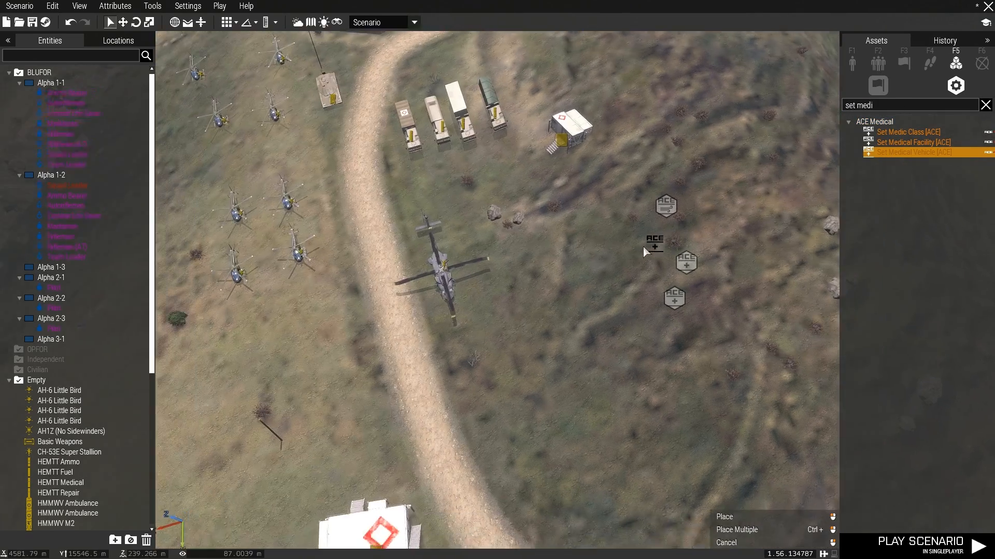
scroll(581, 236, "down", 4)
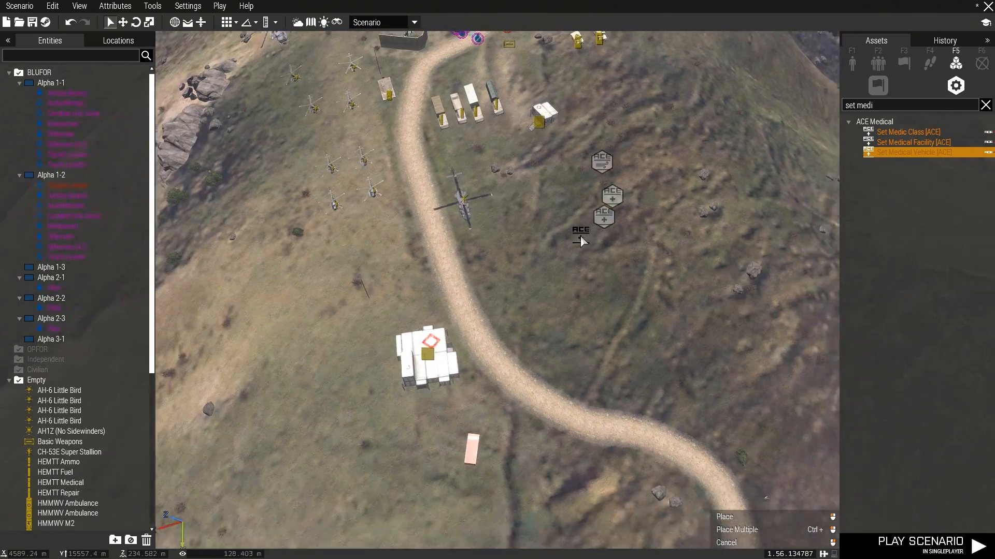
key("w")
key("a")
key("d")
scroll(570, 252, "up", 2)
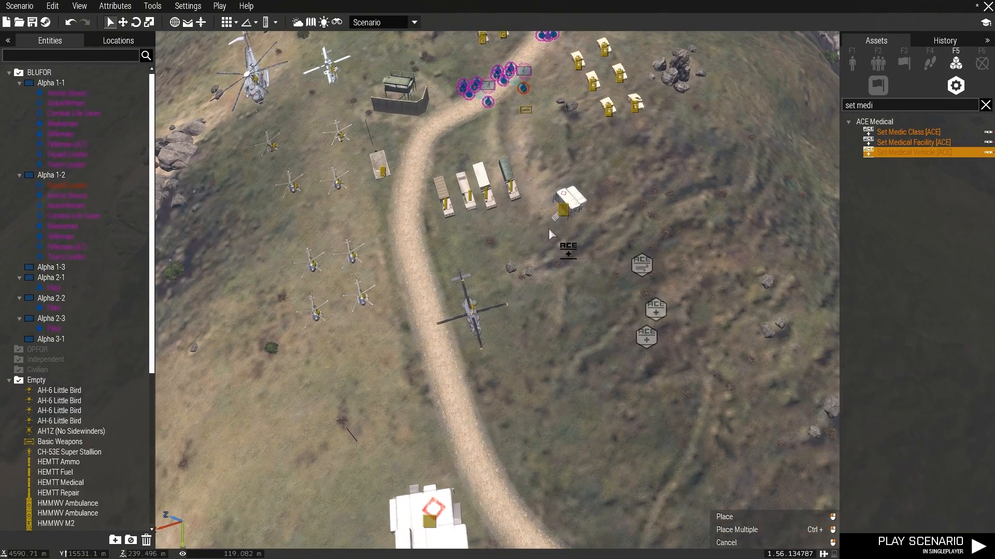
scroll(529, 210, "down", 3)
key("w")
scroll(529, 254, "up", 5)
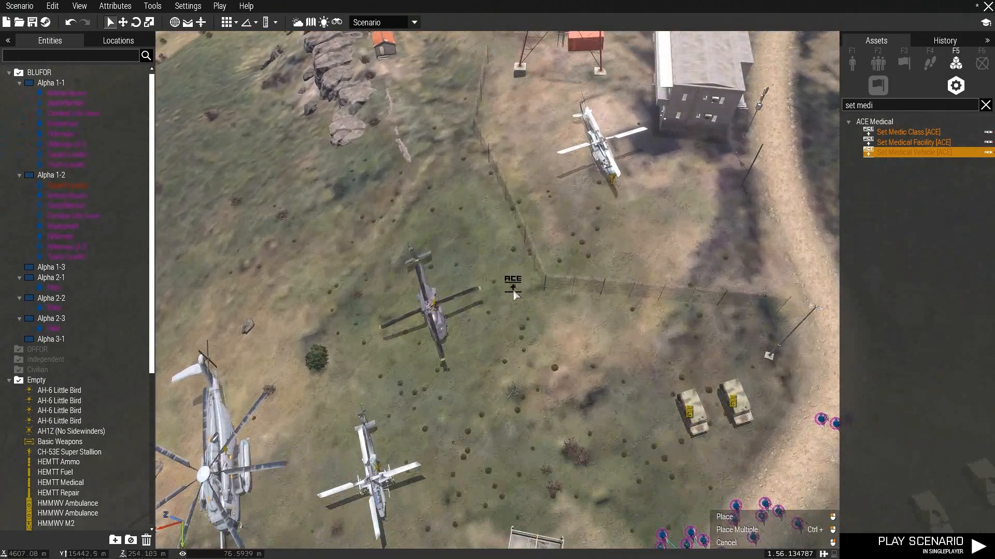
left_click(479, 217)
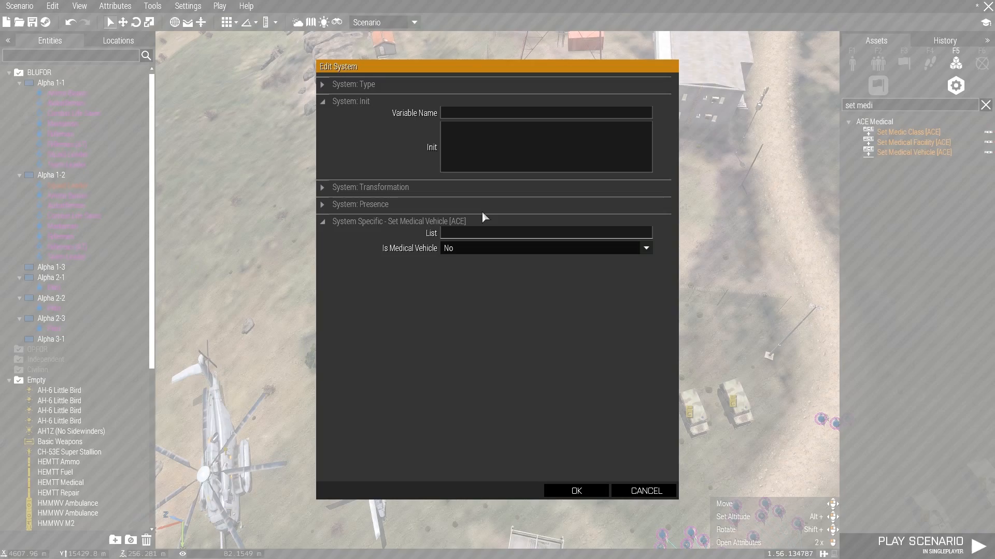
- Turn on the module's Is Medical Vehicle option and save its attributes
left_click(472, 248)
left_click(468, 272)
left_click(576, 491)
- Sync the Set Medical Vehicle module to the white helicopter near the building and to the grey UH-60L MEV
scroll(487, 202, "up", 3)
right_click(496, 195)
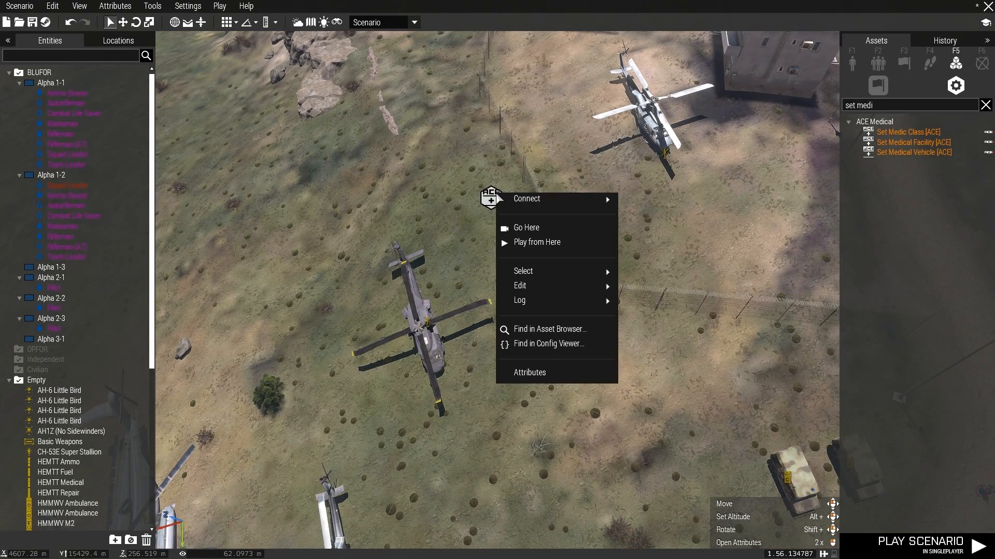
mouse_move(580, 198)
left_click(638, 200)
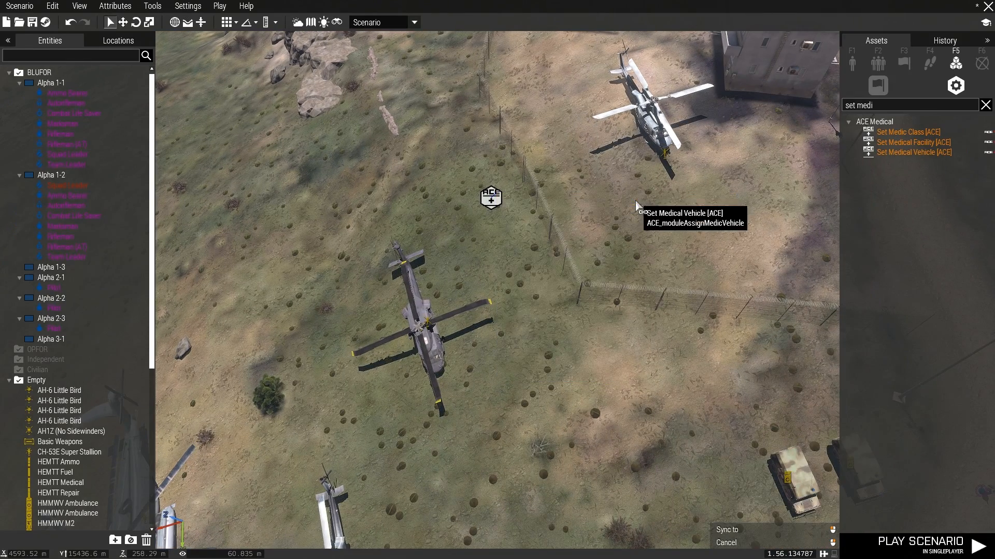
left_click(662, 155)
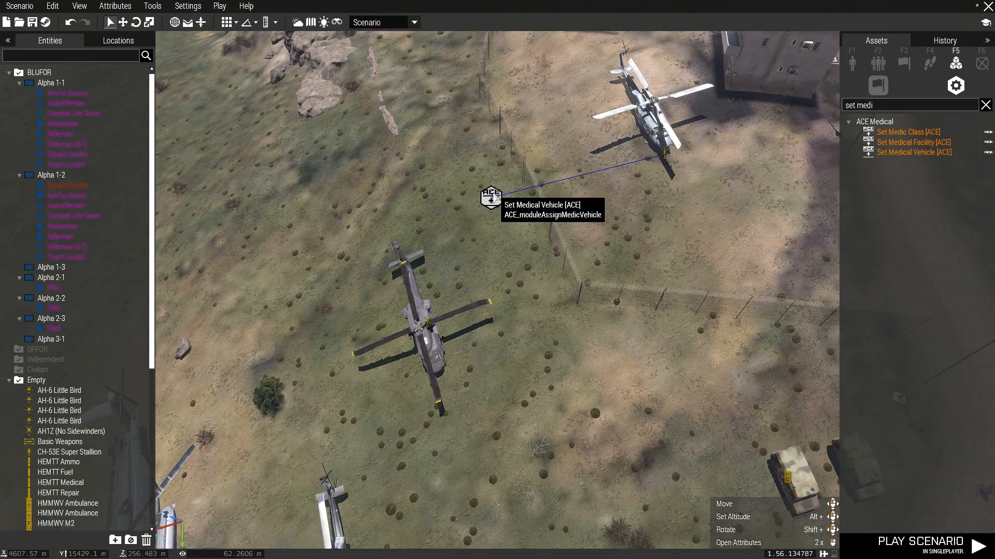
right_click(495, 202)
mouse_move(596, 204)
left_click(644, 206)
left_click(428, 324)
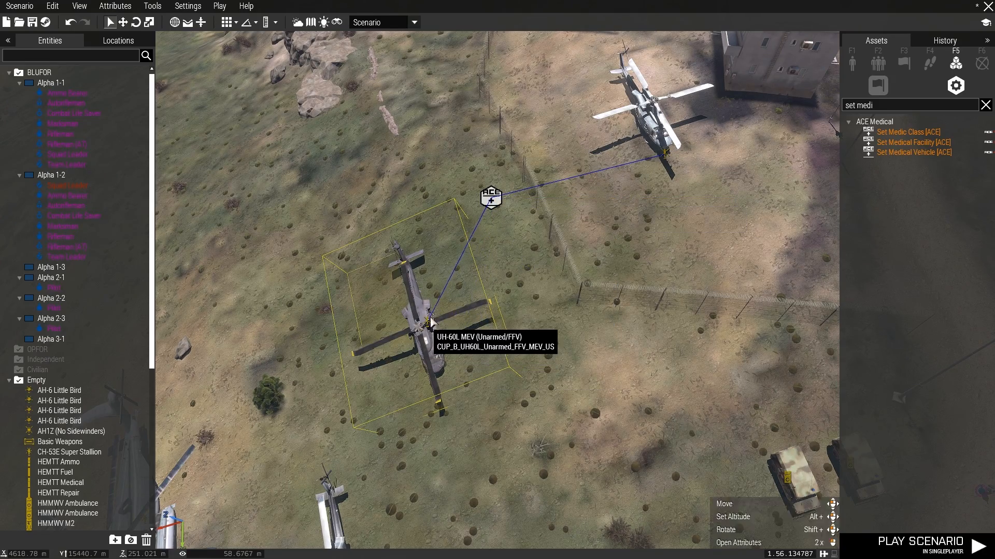
- Sync the Set Medical Vehicle module to both HMMWV Ambulances beside the road
right_click(494, 193)
mouse_move(523, 199)
left_click(636, 197)
key("s")
key("d")
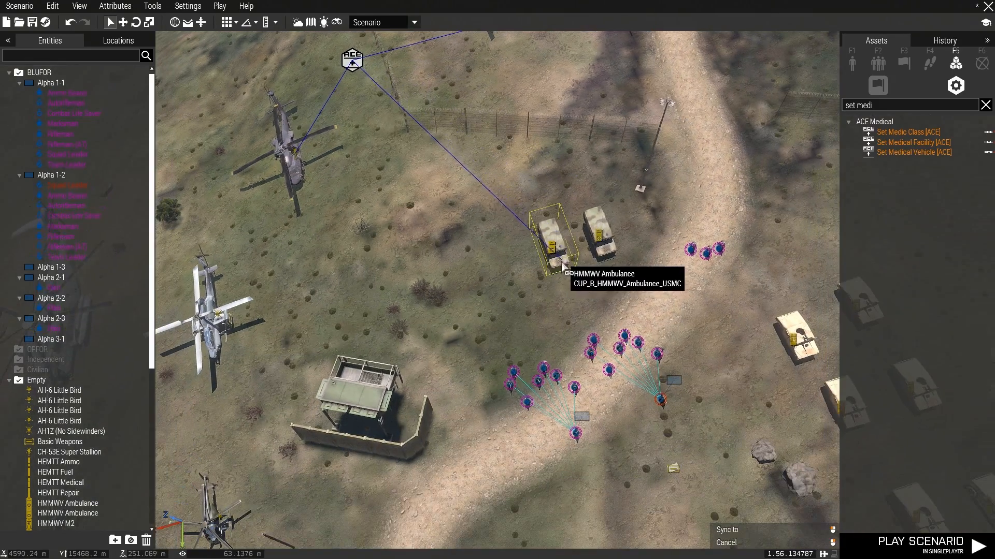
left_click(562, 266)
key("w")
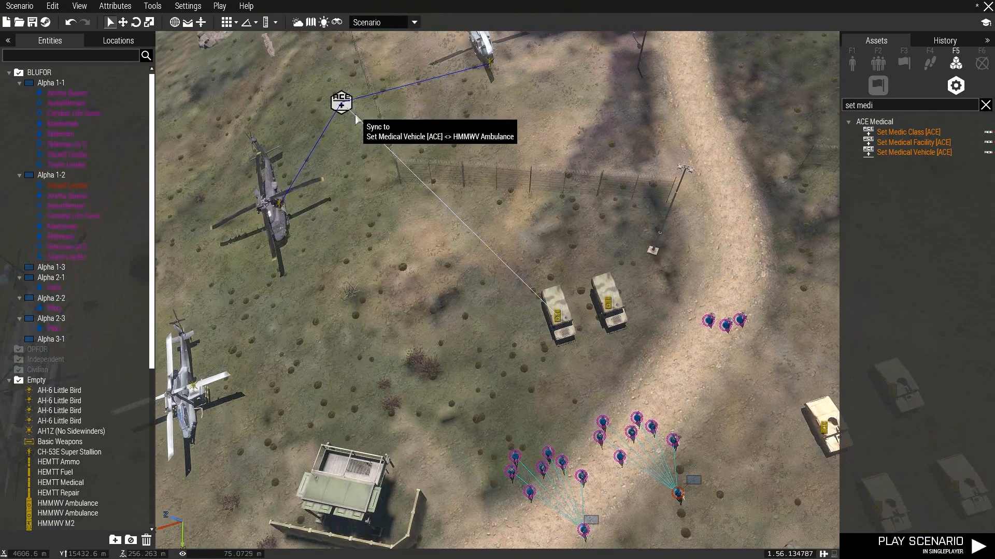
right_click(344, 105)
mouse_move(348, 109)
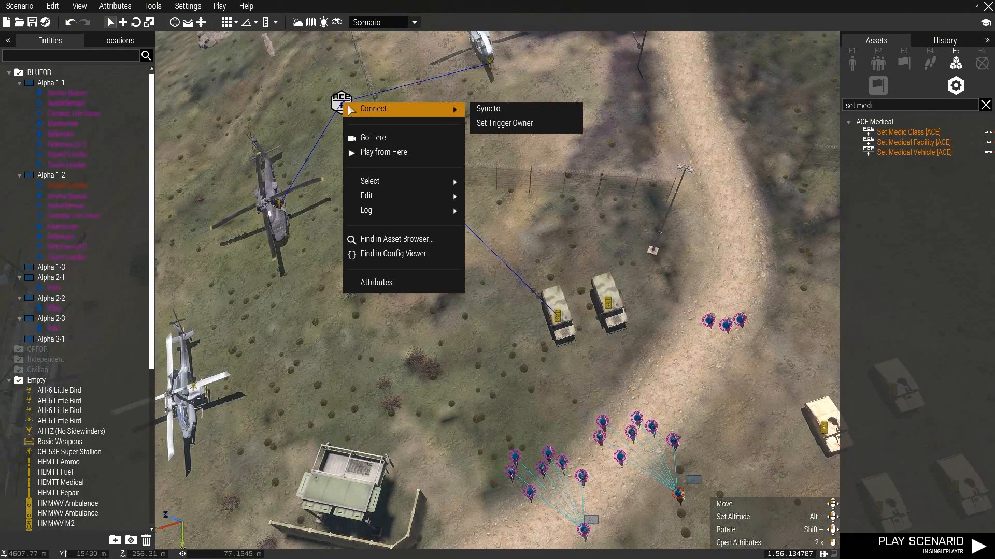
left_click(488, 108)
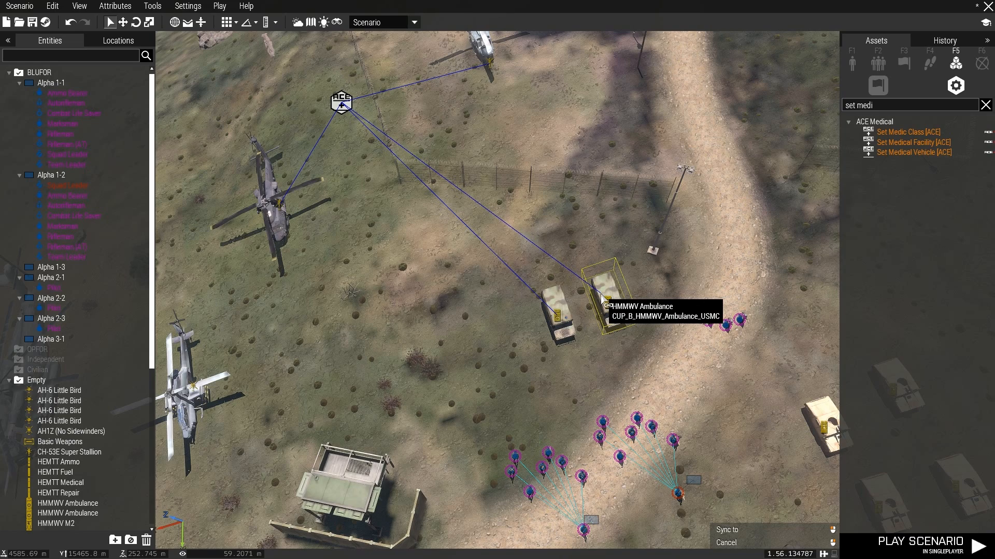
left_click(603, 303)
- Move the Set Medical Vehicle module between the grey helicopter and the ambulances, and sync it to the HEMTT Medical truck nearest the road
left_click_drag(341, 102, 412, 253)
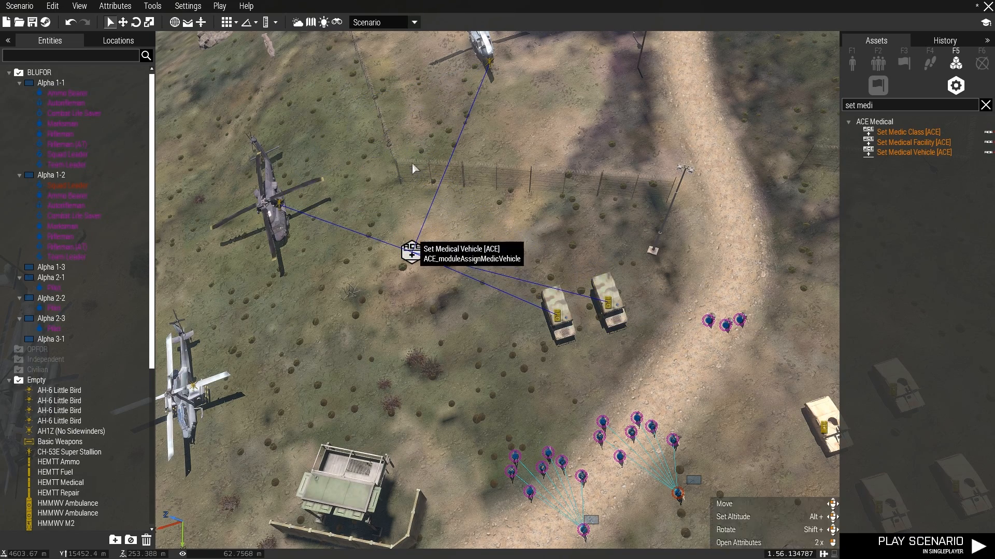
scroll(445, 280, "down", 5)
key("s")
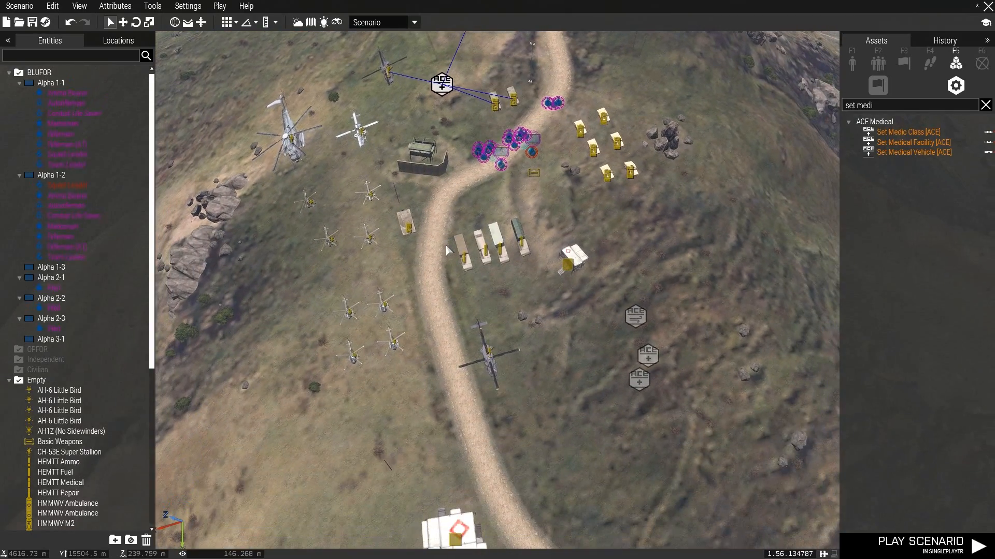
key("w")
right_click(436, 140)
mouse_move(466, 145)
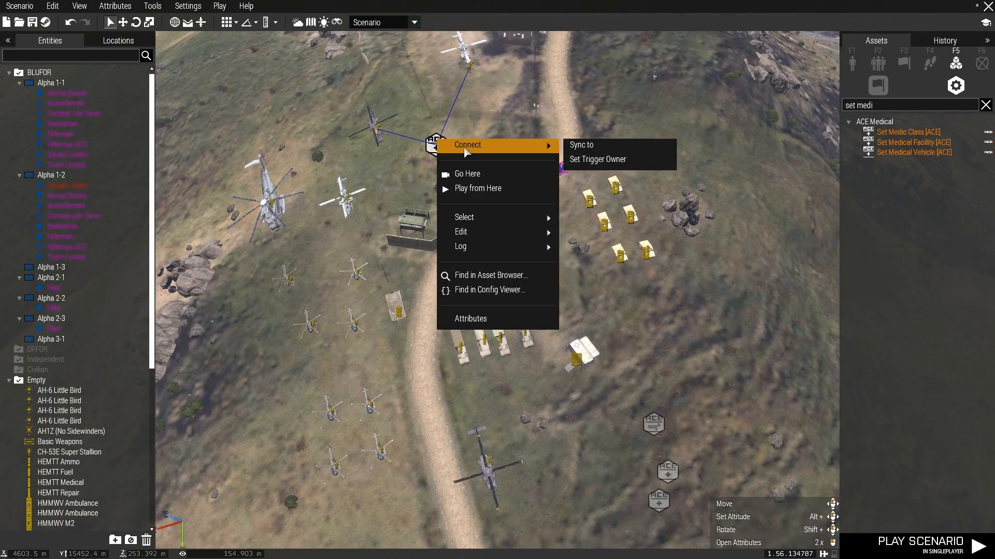
left_click(591, 147)
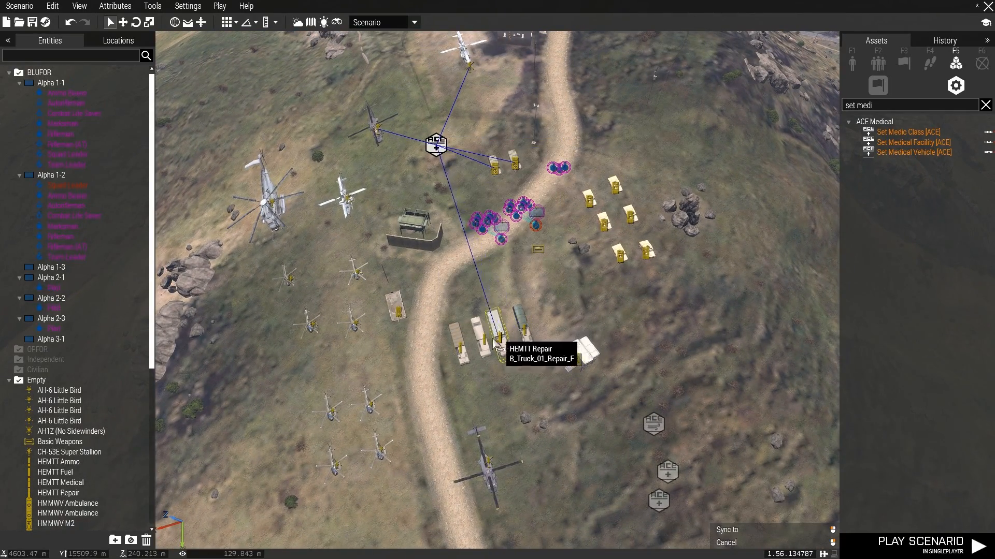
left_click(473, 346)
key("w")
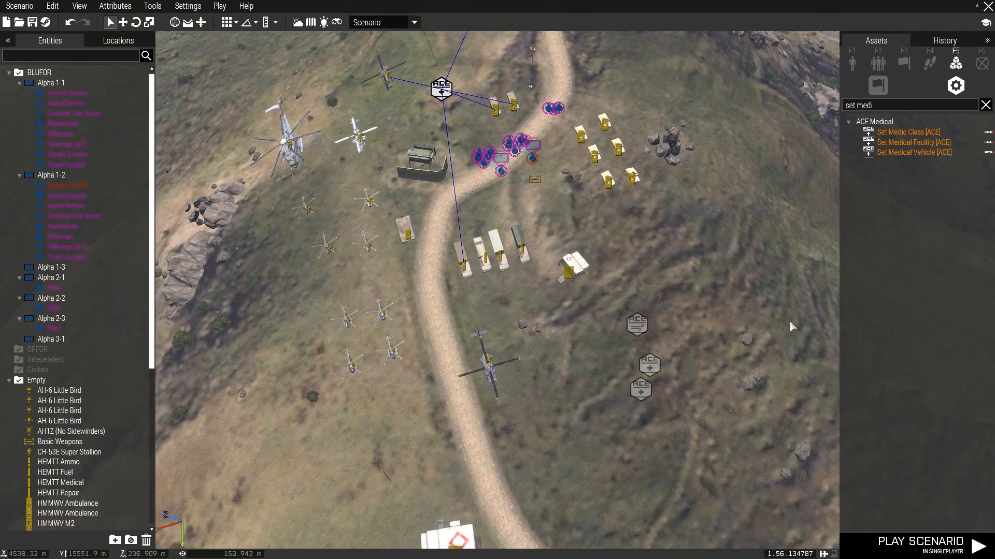
- Place a Set Medical Facility [ACE] module on the slope near the other ACE modules, keeping Is Medical Facility Enabled, and save its attributes
scroll(766, 313, "up", 3)
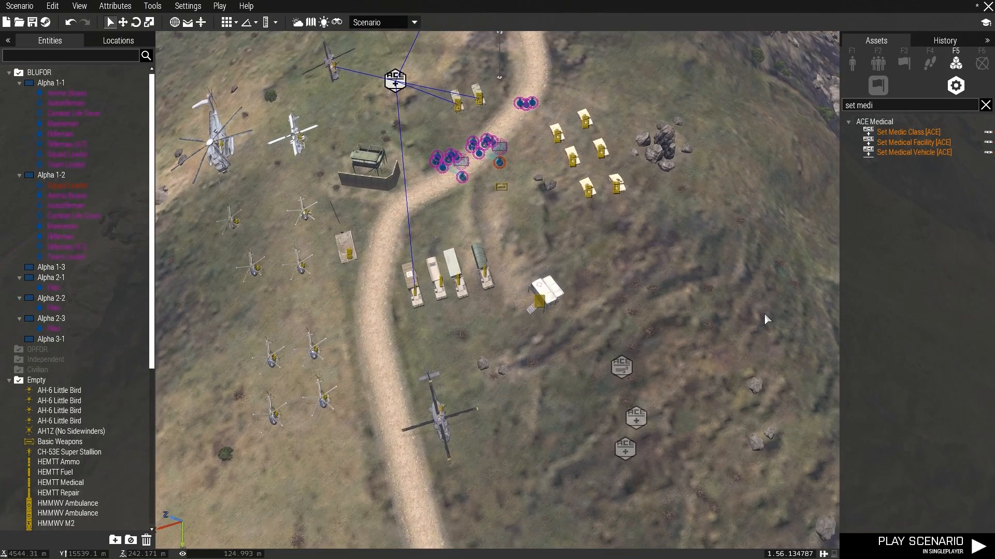
right_click_drag(731, 319, 726, 226)
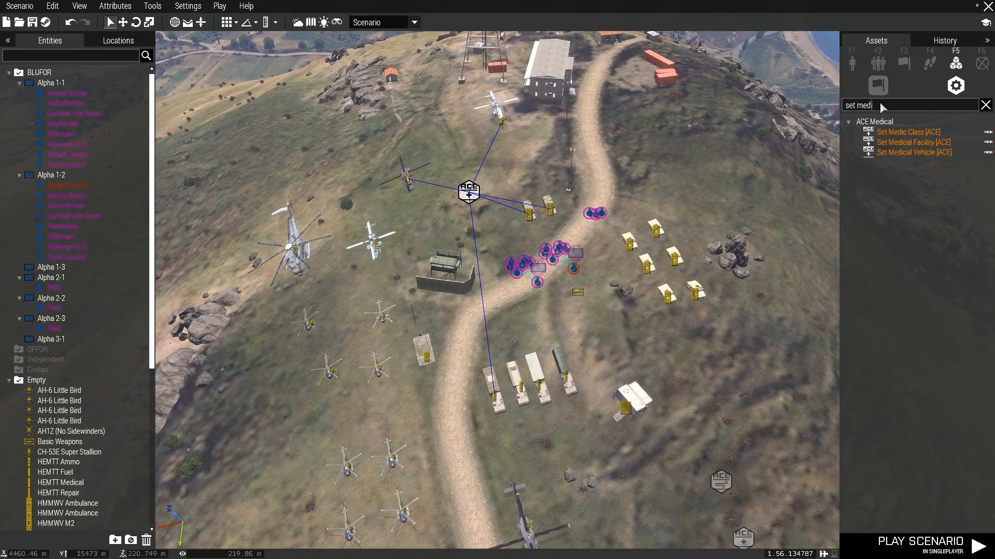
left_click(911, 142)
key("w")
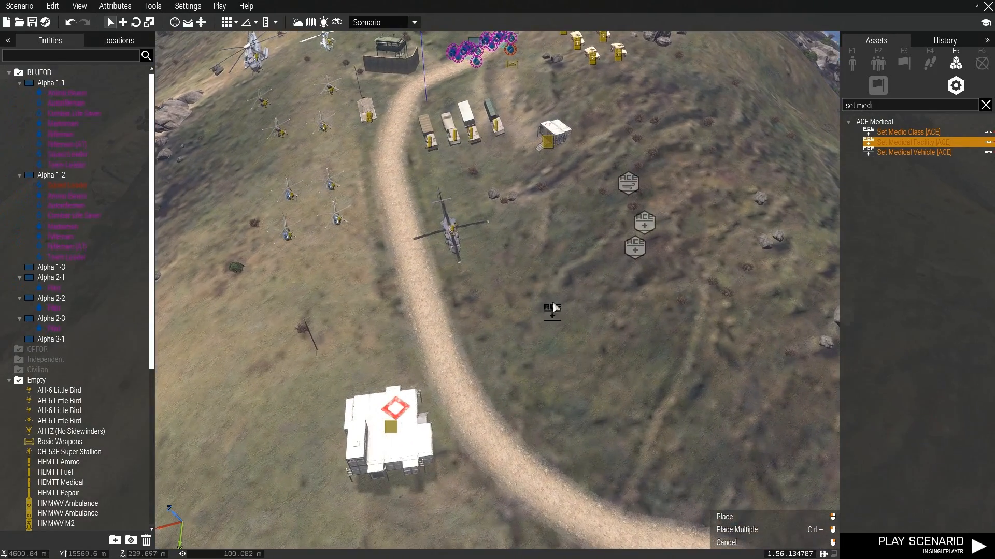
left_click(553, 309)
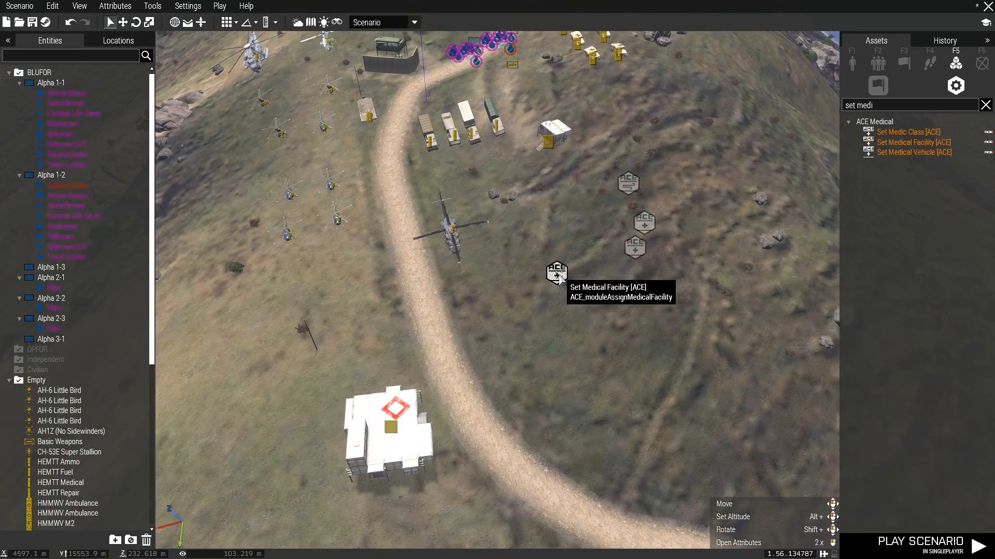
left_click(522, 235)
left_click(518, 245)
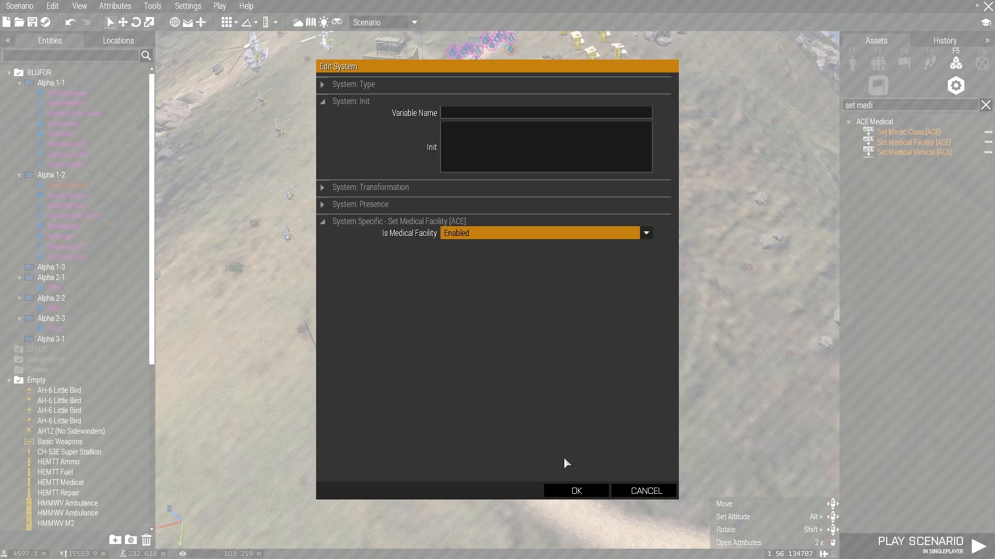
left_click(576, 490)
- Sync the Set Medical Facility module to the small medical structure beside the trucks and to the large white medical building
right_click(560, 278)
left_click(707, 283)
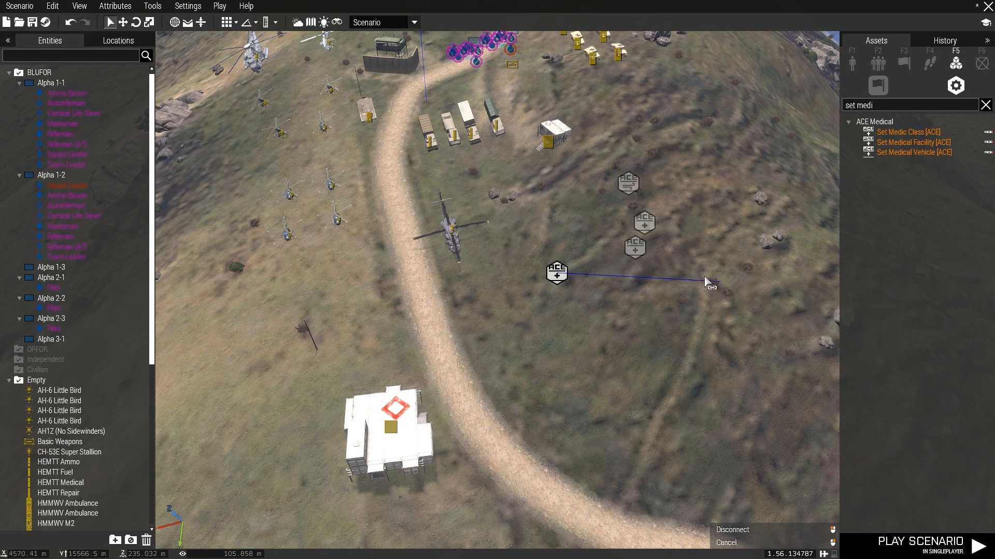
left_click(549, 143)
right_click(549, 268)
left_click(705, 274)
left_click(402, 449)
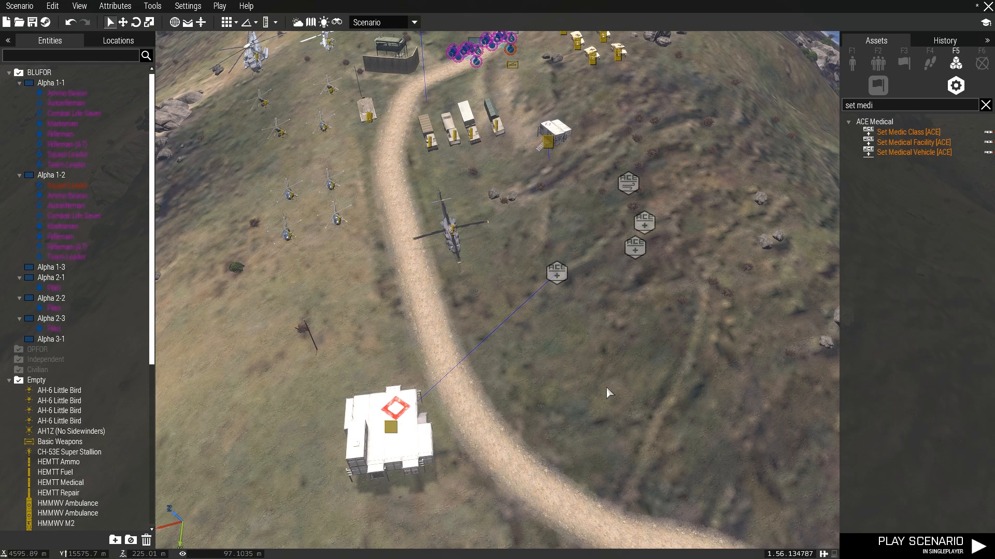
- Search the modules for repair and place a Repair Settings module on the slope below the Set Medical Facility module
left_click(887, 104)
type("repair")
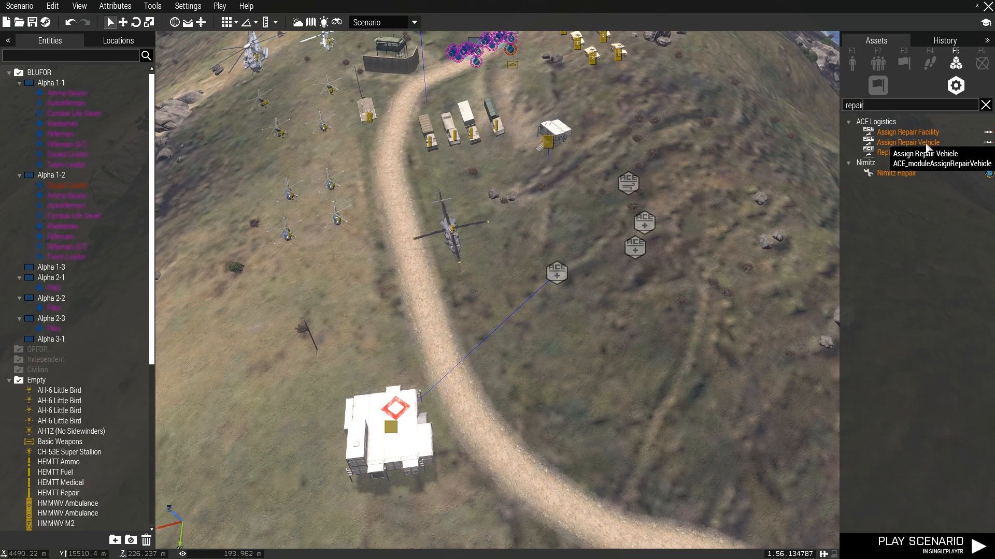
left_click(899, 152)
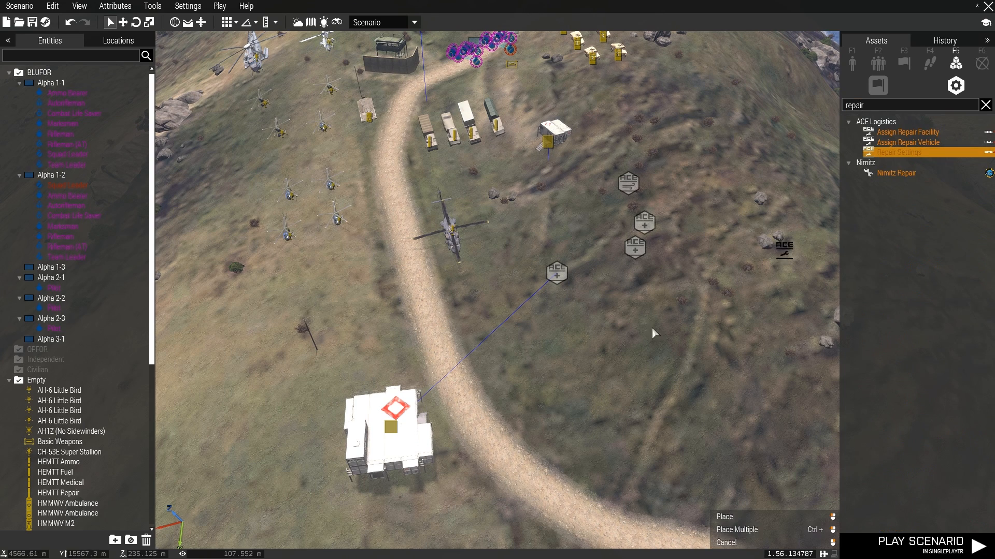
left_click(564, 372)
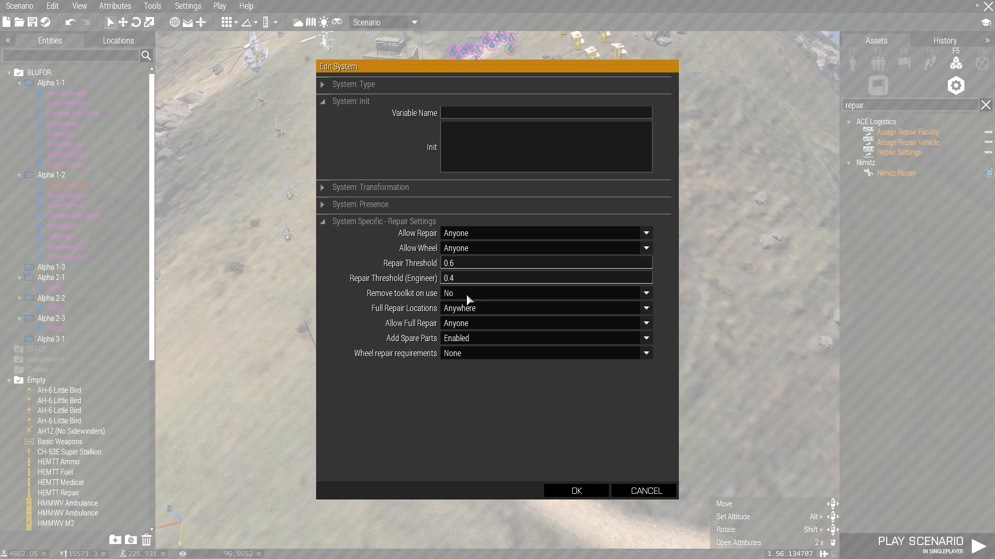
- Set Full Repair Locations to Repair Facility or Vehicle and Allow Full Repair to Engineer only, and save the Repair Settings module
left_click(475, 309)
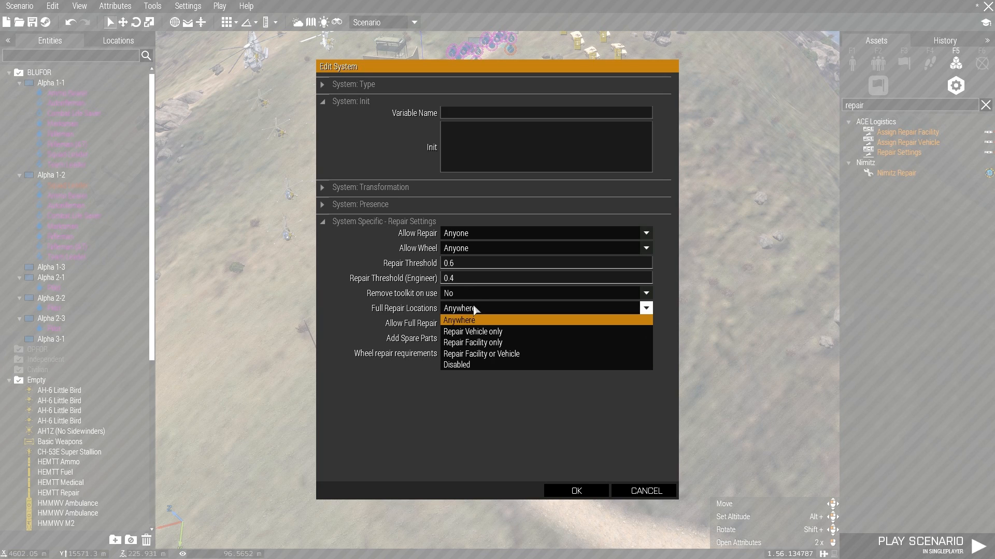
left_click(505, 355)
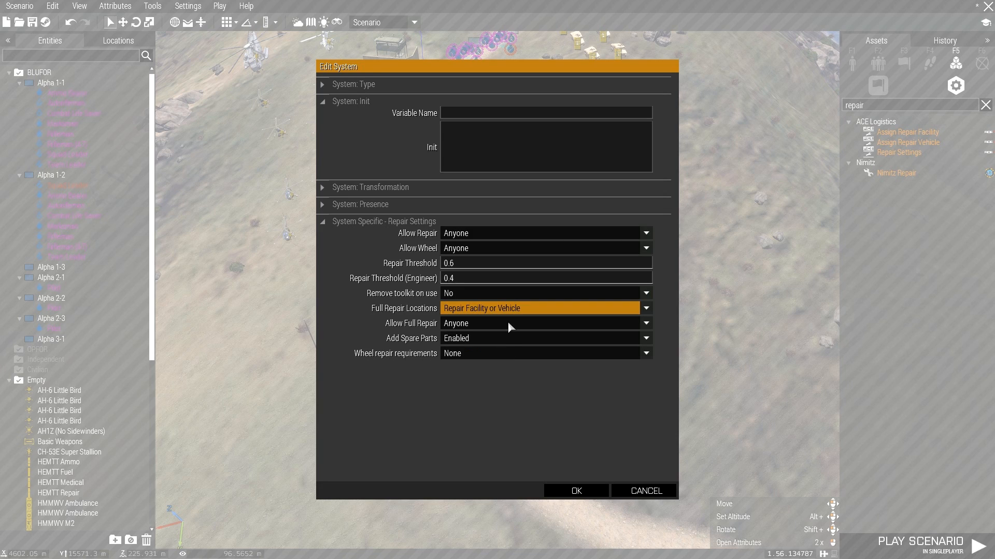
left_click(507, 324)
left_click(500, 344)
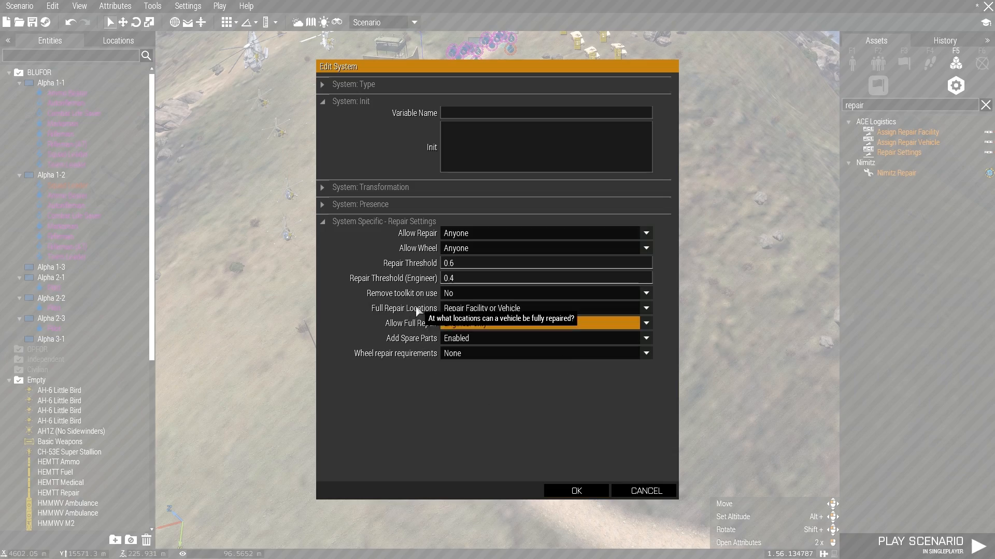
left_click(572, 493)
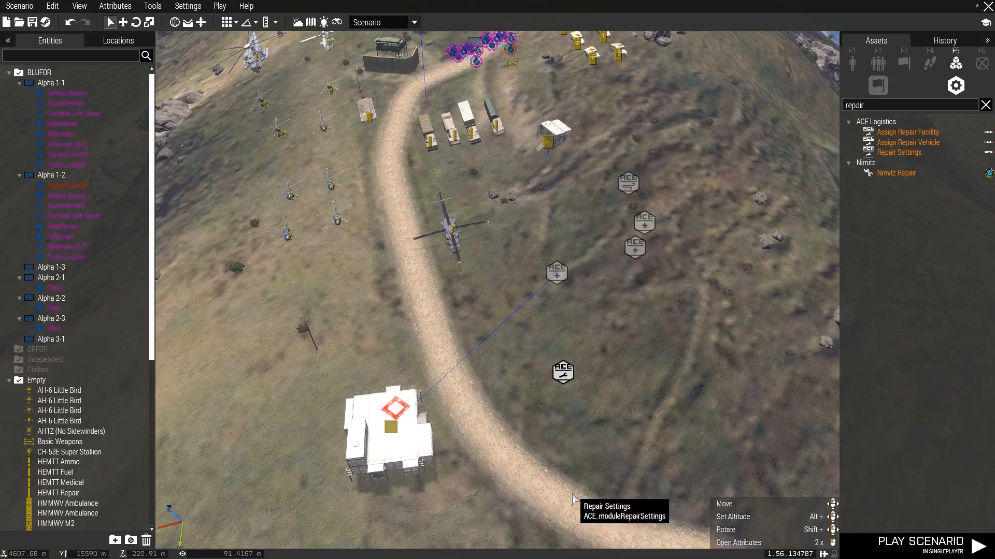
- Look over the base's vehicles, medical structures and placed ACE modules from several angles
scroll(417, 260, "down", 3)
scroll(440, 243, "down", 2)
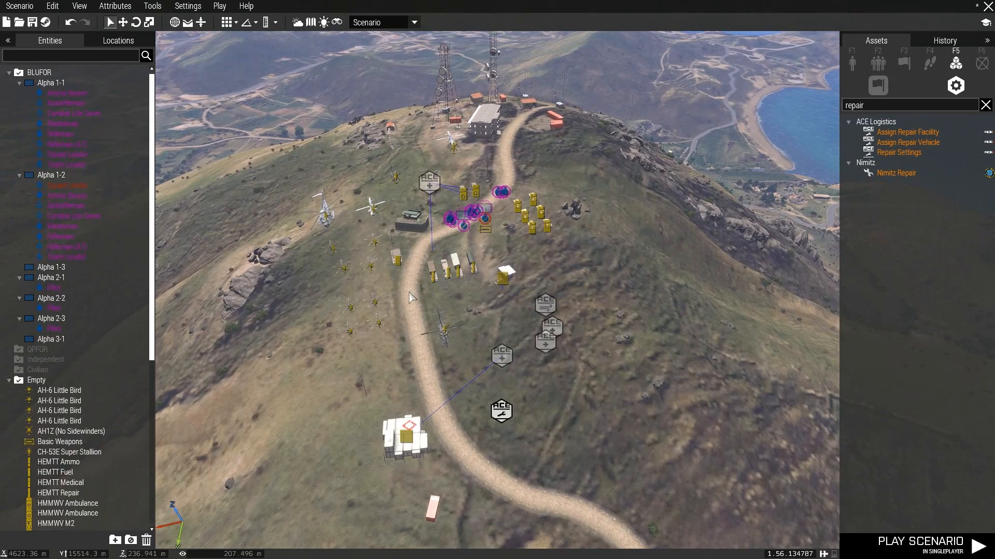
scroll(409, 298, "up", 4)
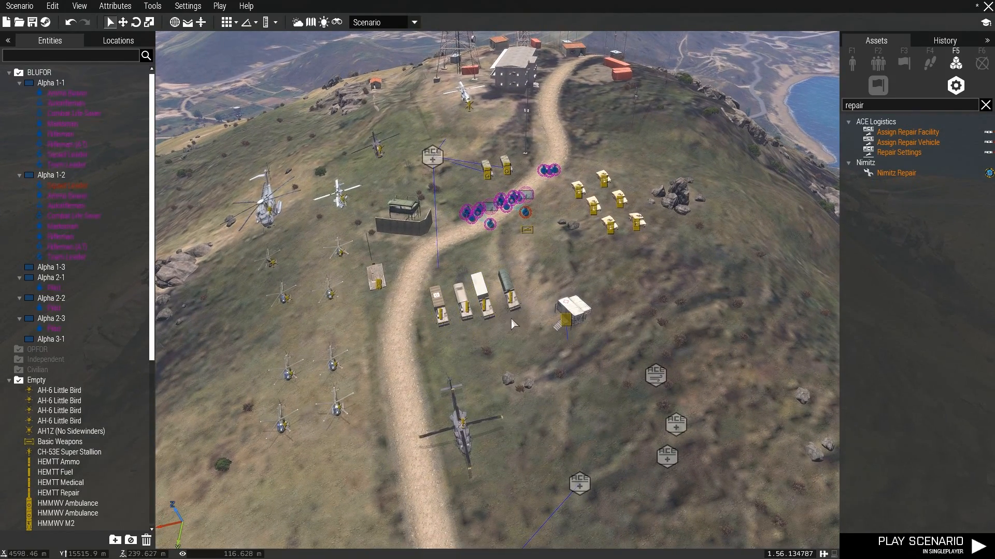
scroll(512, 317, "down", 2)
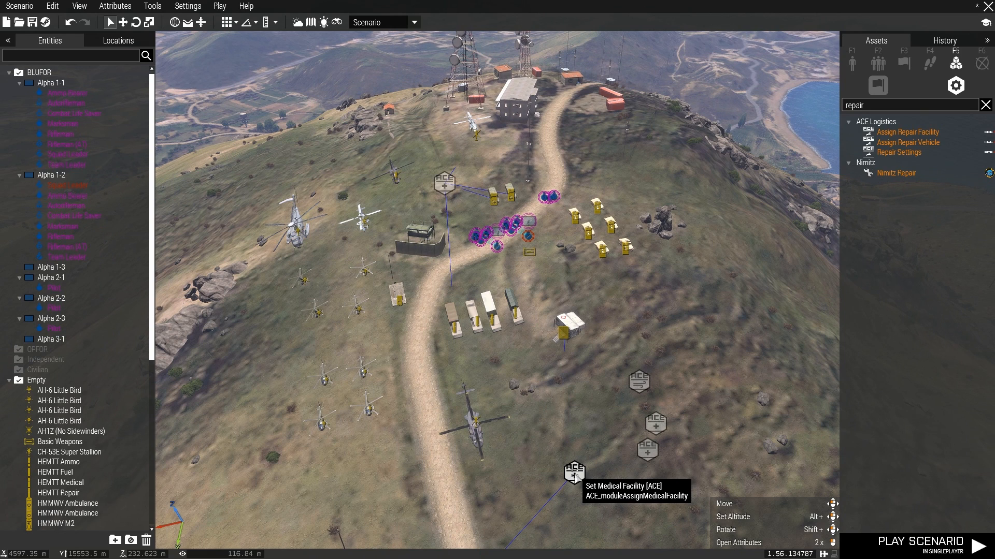
scroll(574, 479, "down", 1)
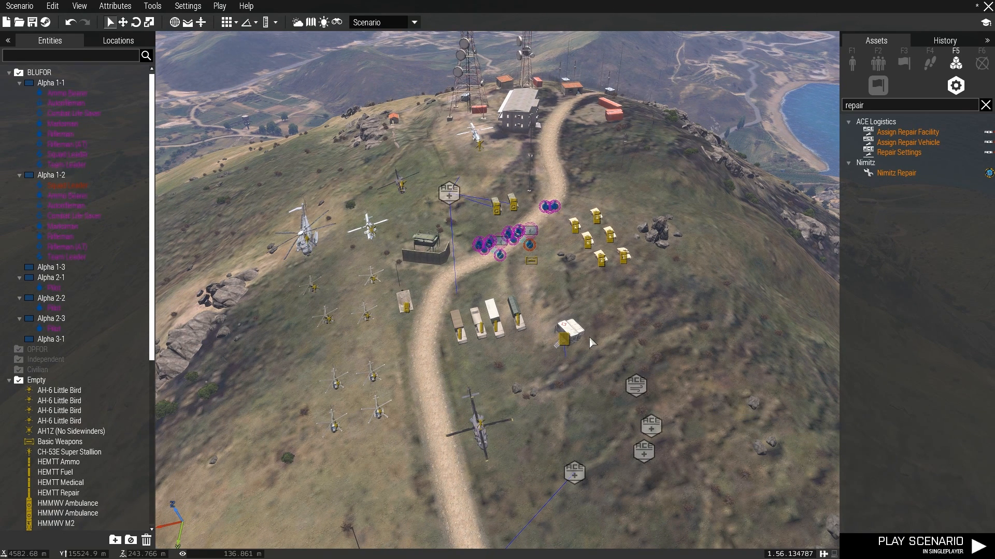
scroll(575, 333, "down", 3)
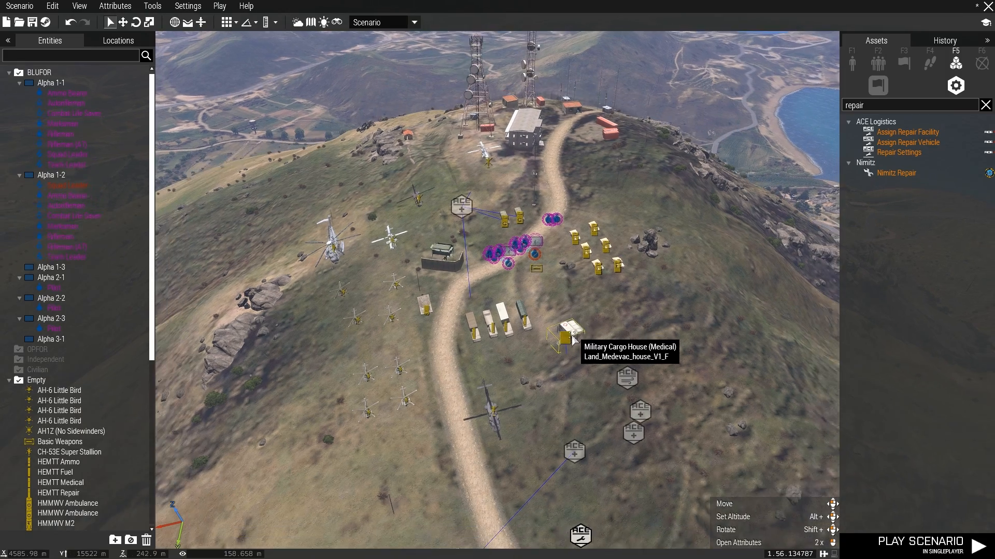
right_click_drag(573, 336, 584, 350)
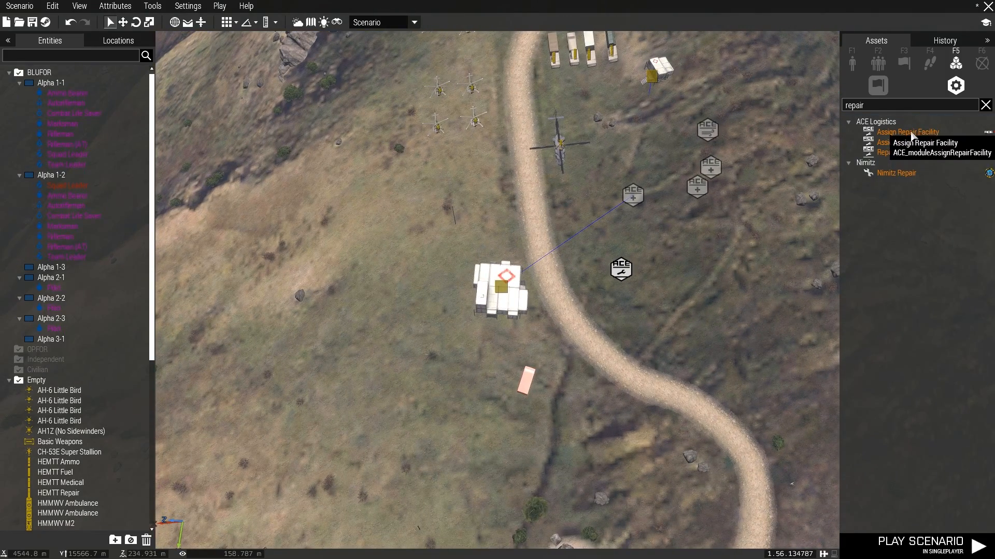
right_click_drag(676, 247, 694, 207)
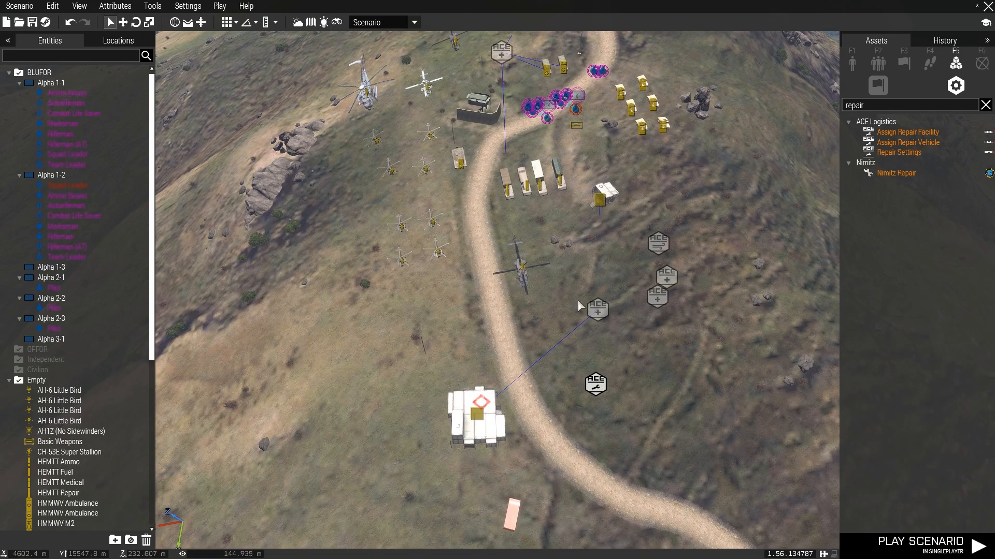
right_click_drag(598, 339, 626, 348)
scroll(626, 347, "up", 5)
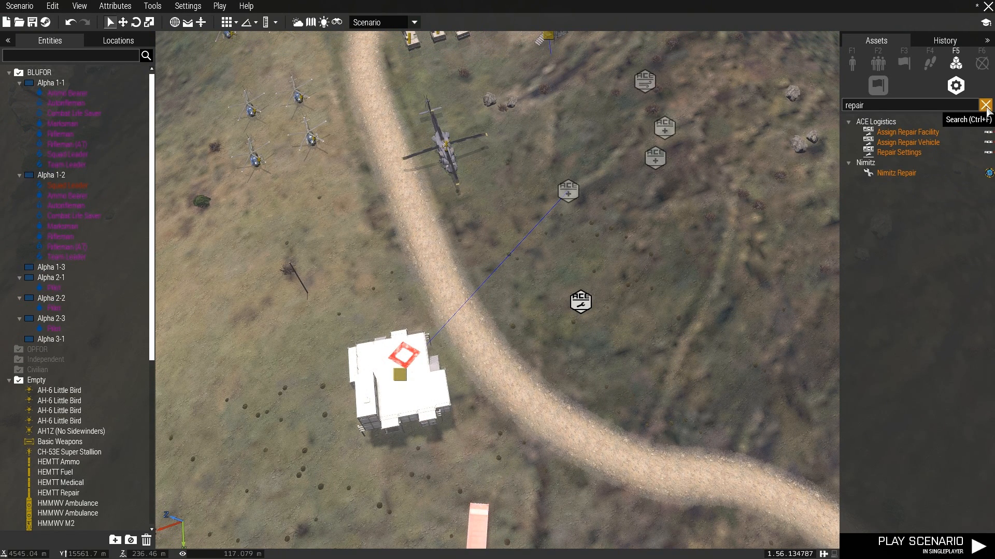
- Place an Assign Repair Vehicle module beside the Repair Settings module, set Is Repair Vehicle to Yes, and save its attributes
left_click(908, 142)
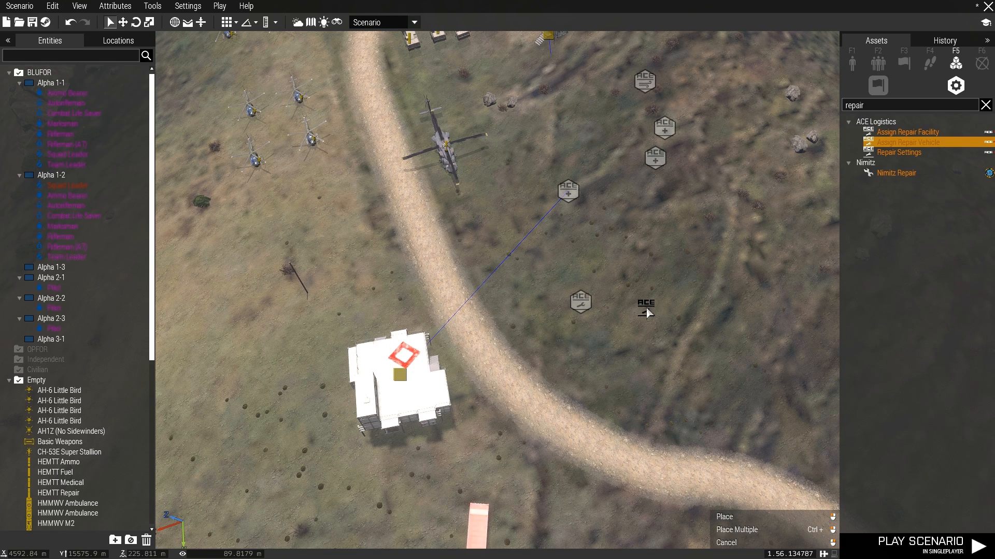
left_click(648, 311)
right_click(648, 310)
key("Escape")
double_click(647, 307)
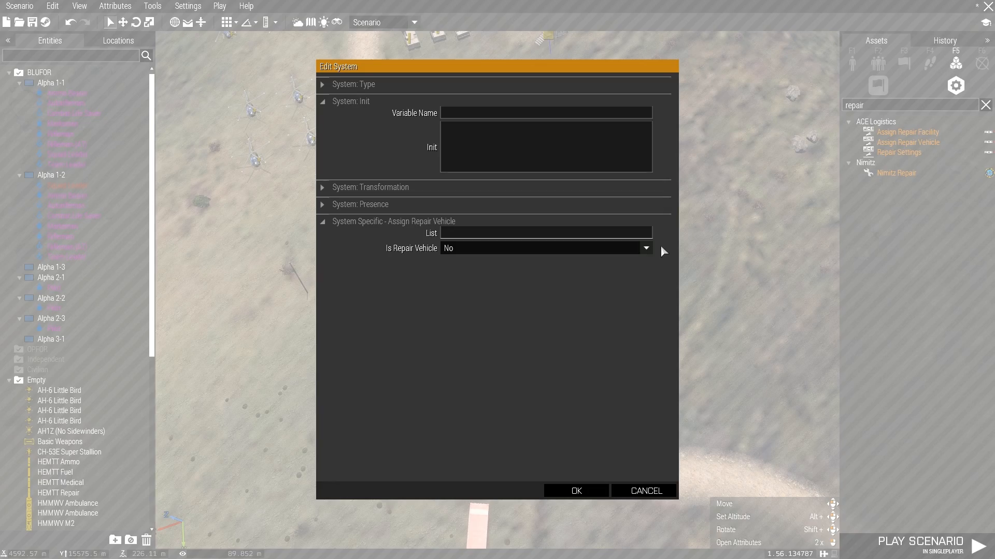
left_click(533, 248)
left_click(503, 272)
left_click(572, 489)
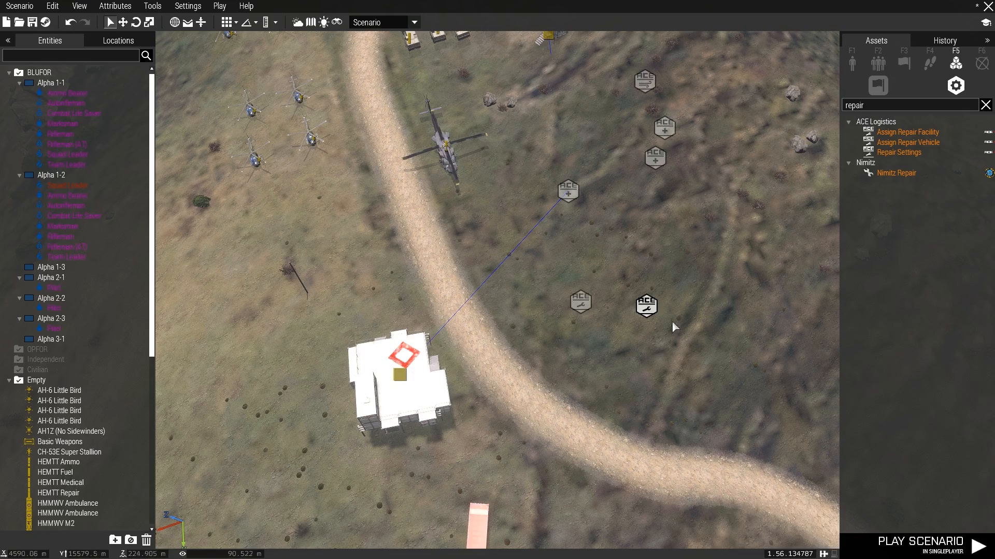
- Move the Assign Repair Vehicle module beside the small medical structure near the trucks, and sync it to the HEMTT Repair truck
scroll(644, 301, "up", 5)
key("w")
left_click_drag(602, 268, 580, 270)
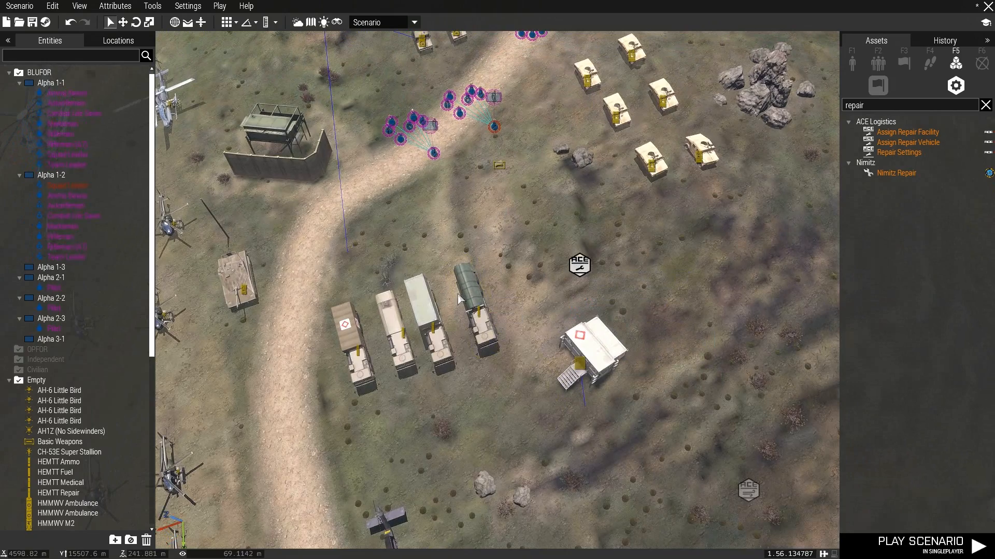
right_click(574, 265)
mouse_move(599, 268)
left_click(704, 271)
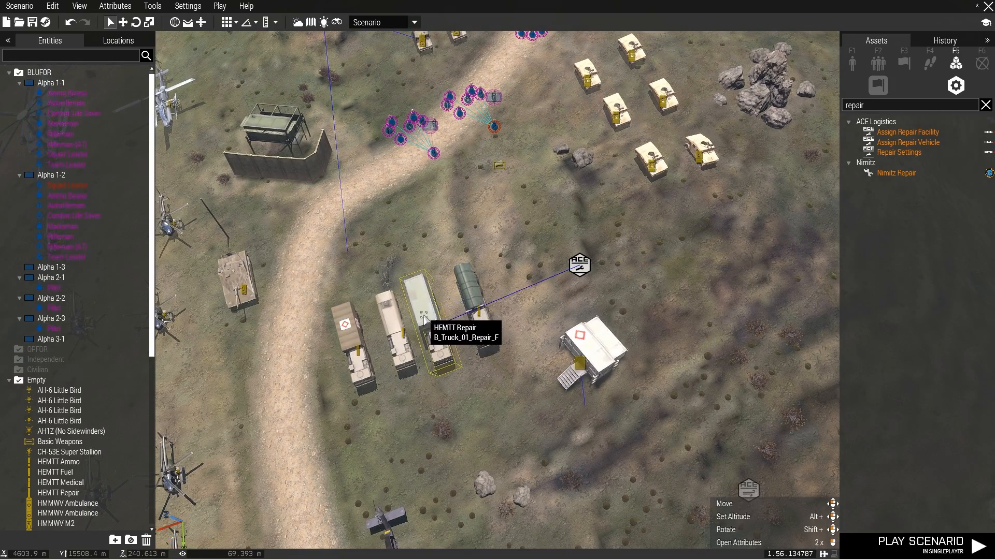
left_click(425, 317)
- Look over the base's helicopters, vehicles, structures and synced ACE modules from the hilltop down along the road
scroll(475, 308, "down", 5)
scroll(475, 308, "up", 5)
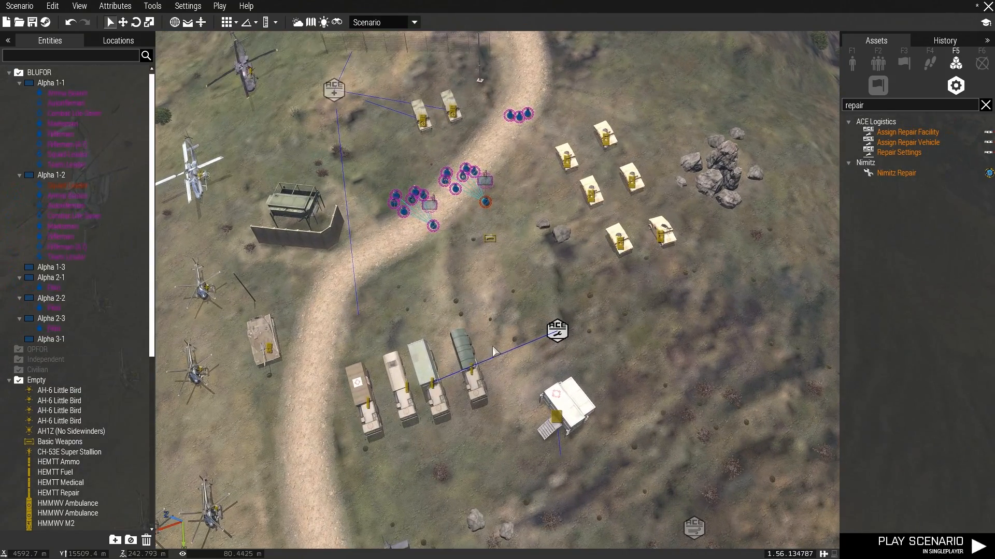
right_click_drag(492, 347, 511, 245)
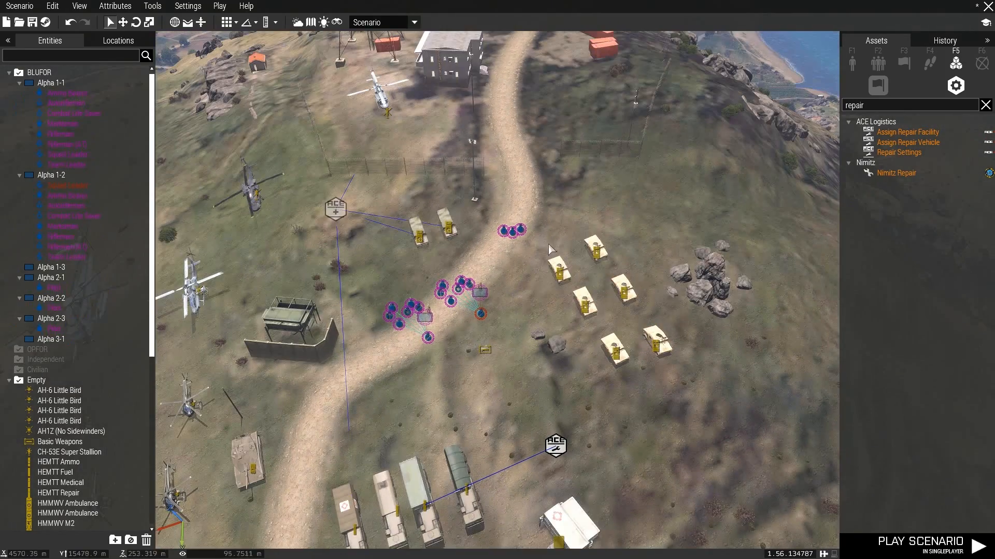
right_click_drag(579, 249, 418, 328)
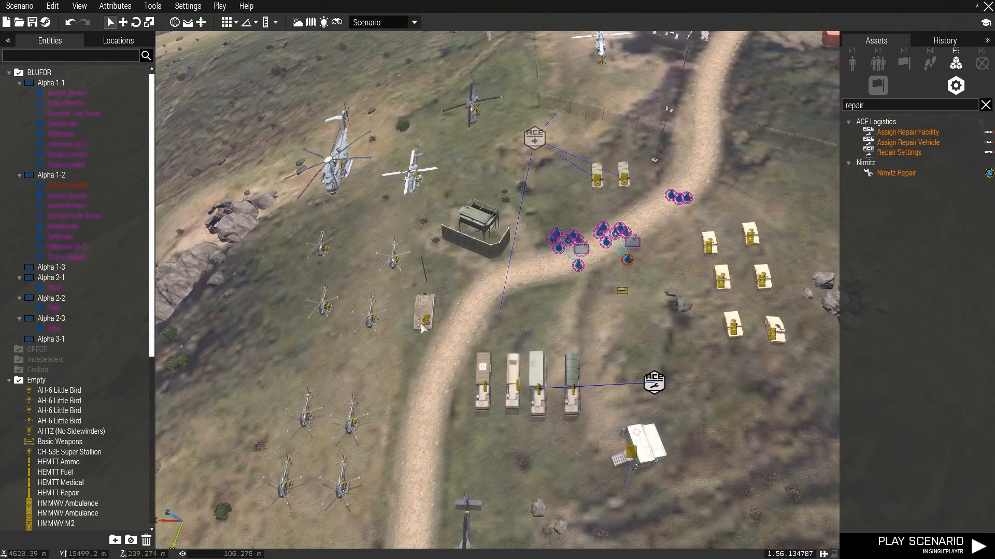
key("s")
right_click_drag(392, 389, 472, 429)
key("s")
key("s")
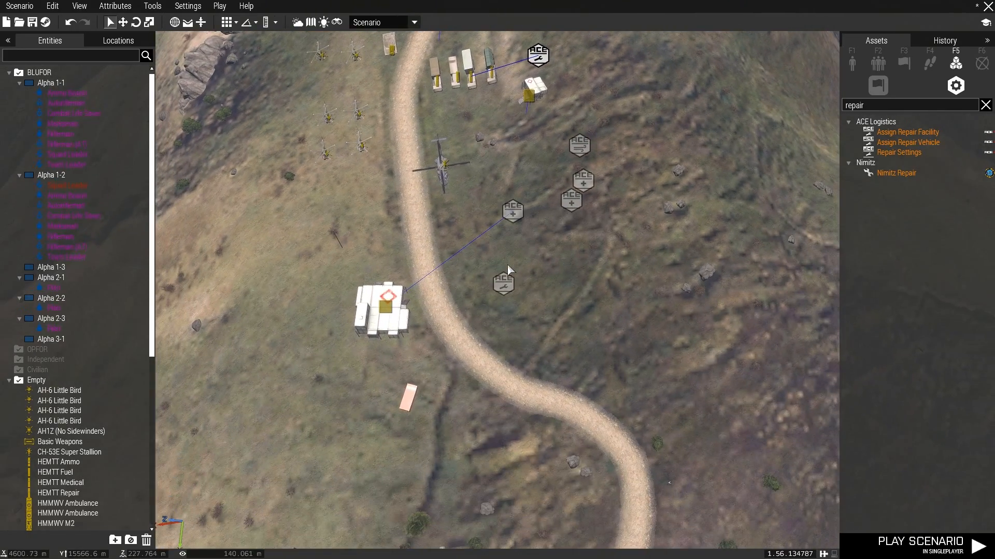
left_click(367, 141)
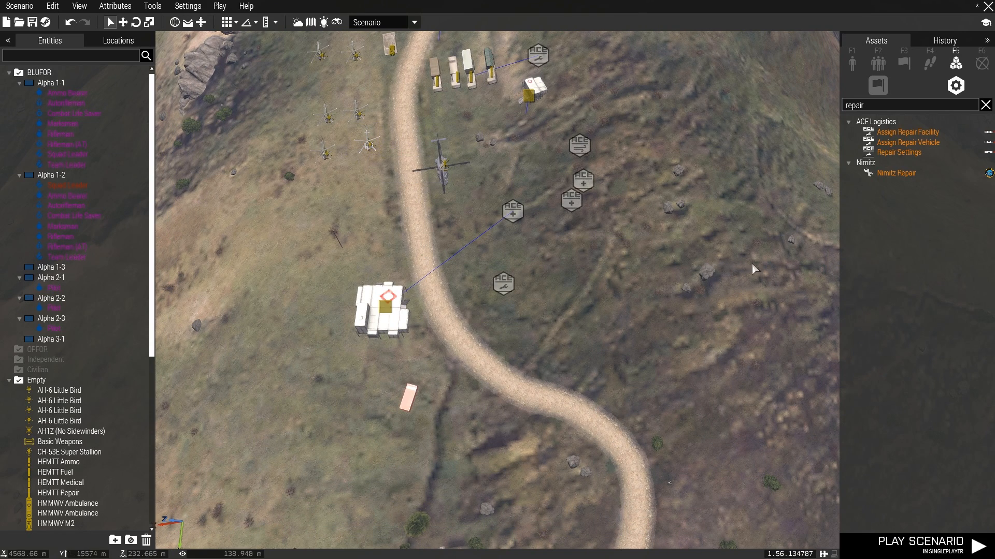
right_click_drag(648, 326, 648, 313)
key("z")
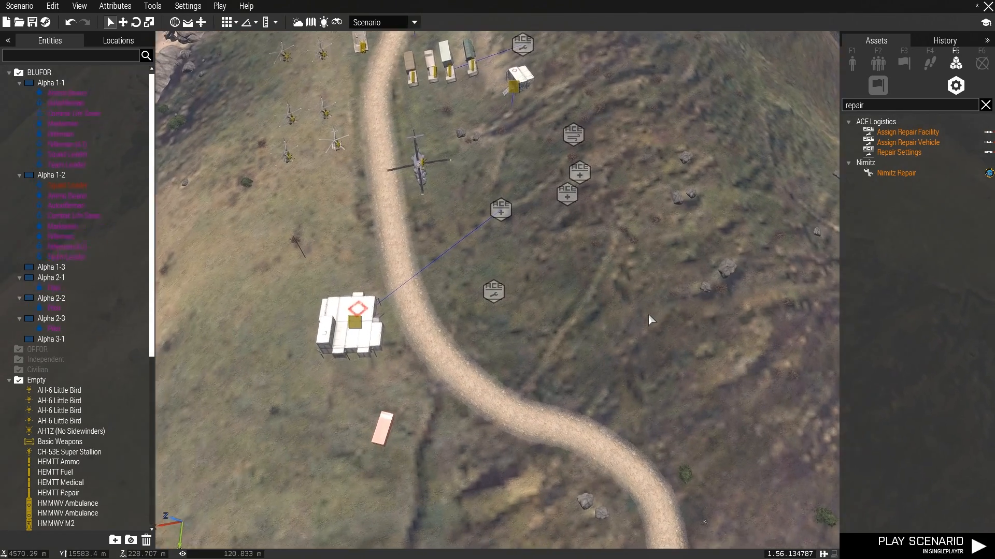
key("d")
key("w")
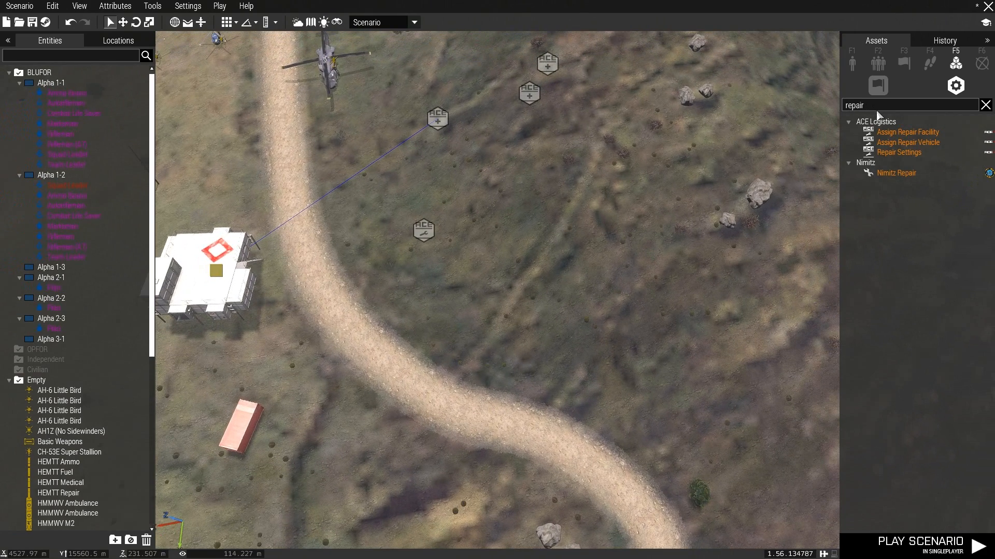
- Search the modules for eng and place an Assign Engineer module beside the arsenal crate near the squads
type("eng")
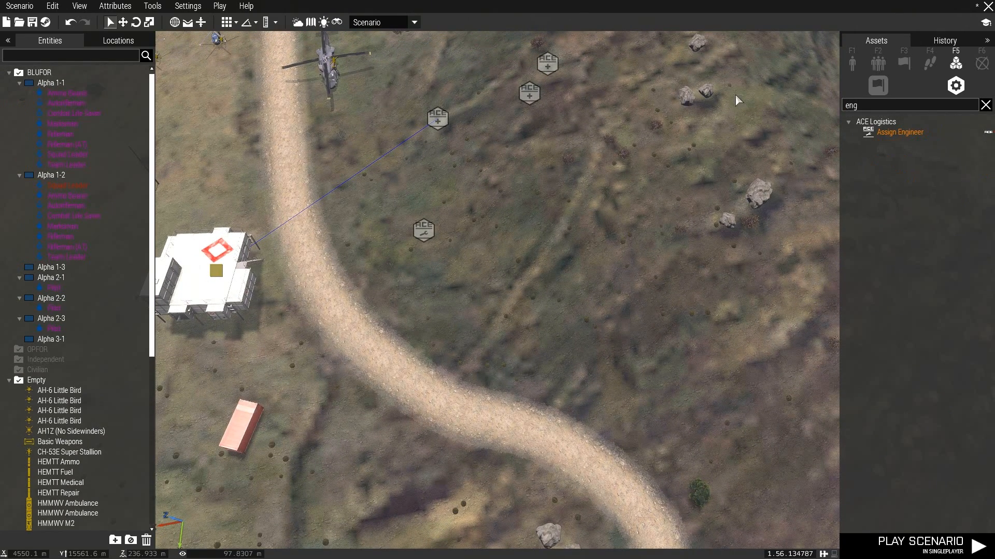
left_click(890, 133)
scroll(567, 217, "up", 3)
scroll(557, 244, "down", 3)
key("a")
key("w")
right_click_drag(557, 263, 588, 251)
scroll(575, 310, "up", 3)
scroll(568, 365, "up", 3)
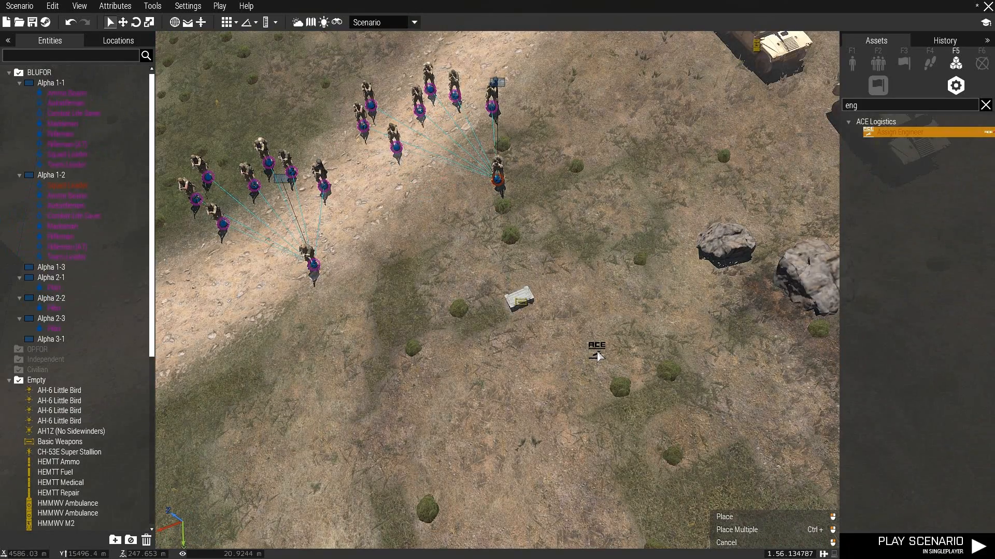
left_click(598, 352)
- Set Is Engineer to Engineer on the Assign Engineer module and save its attributes
left_click(464, 247)
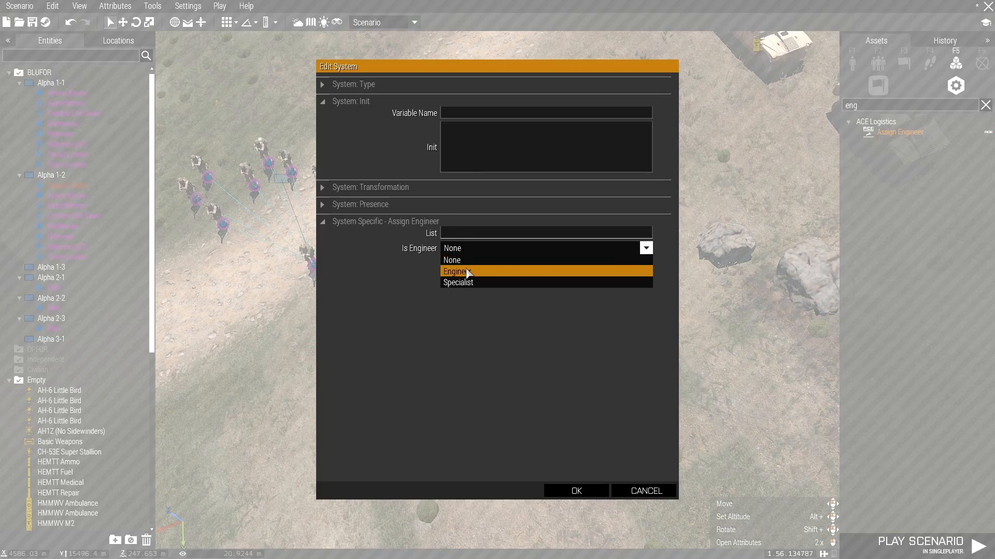
left_click(468, 271)
left_click(576, 490)
- Try to sync the Assign Engineer module to one of the squad soldiers on the road
right_click(595, 350)
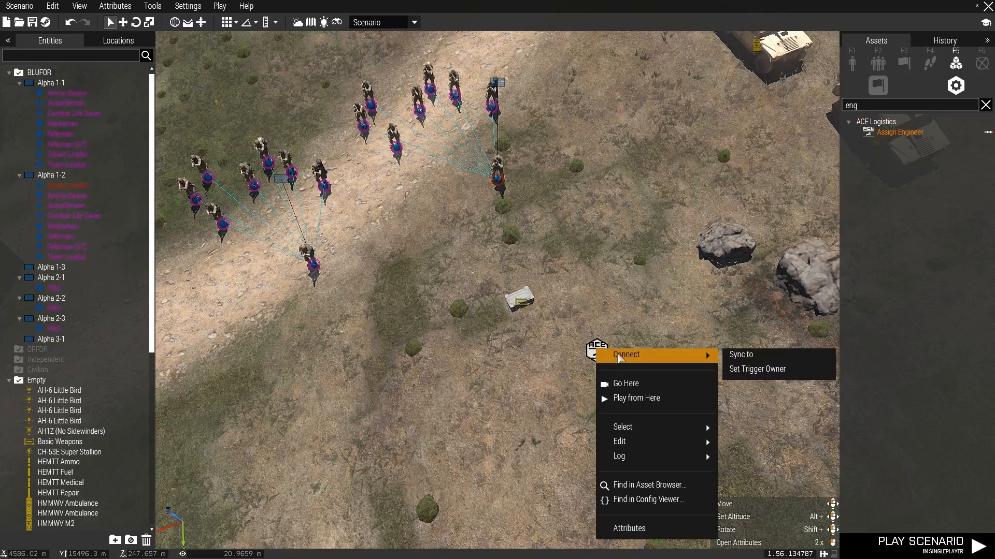
left_click(754, 351)
scroll(647, 362, "up", 3)
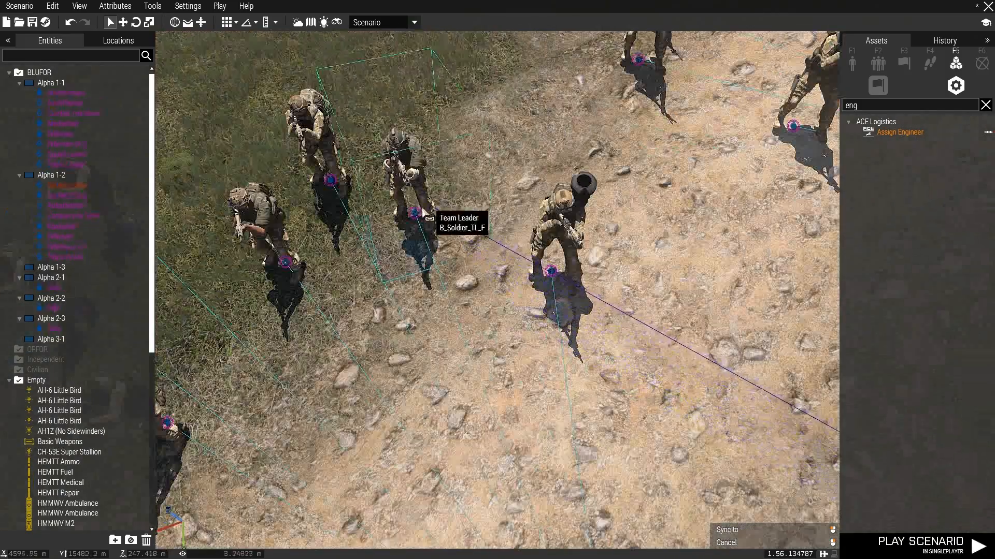
scroll(338, 194, "down", 2)
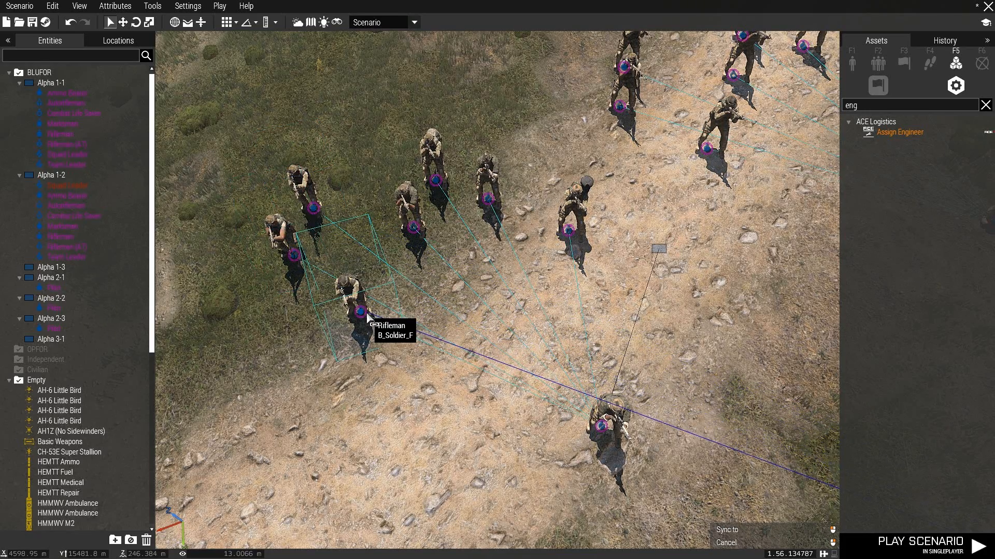
scroll(622, 396, "up", 2)
key("w")
key("d")
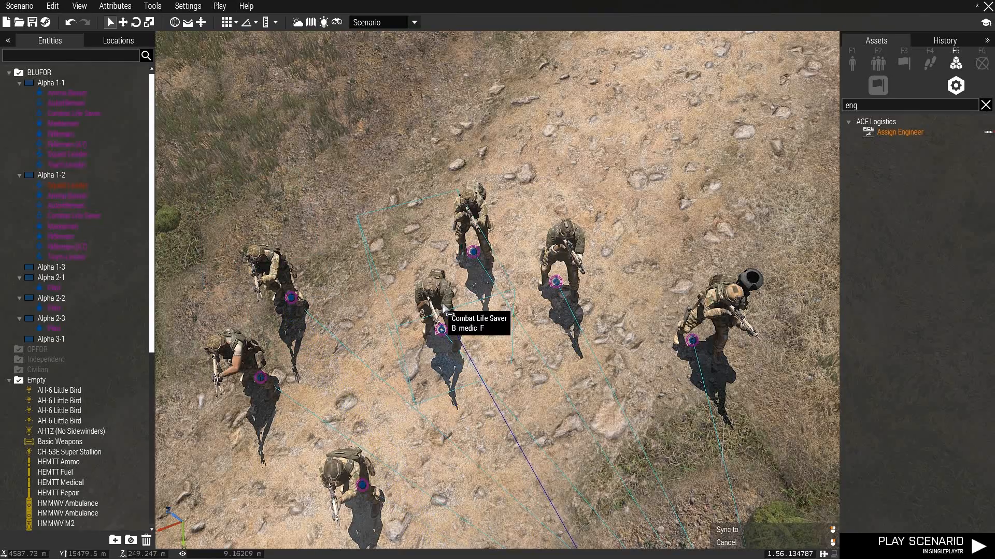
scroll(547, 382, "up", 1)
scroll(548, 382, "down", 5)
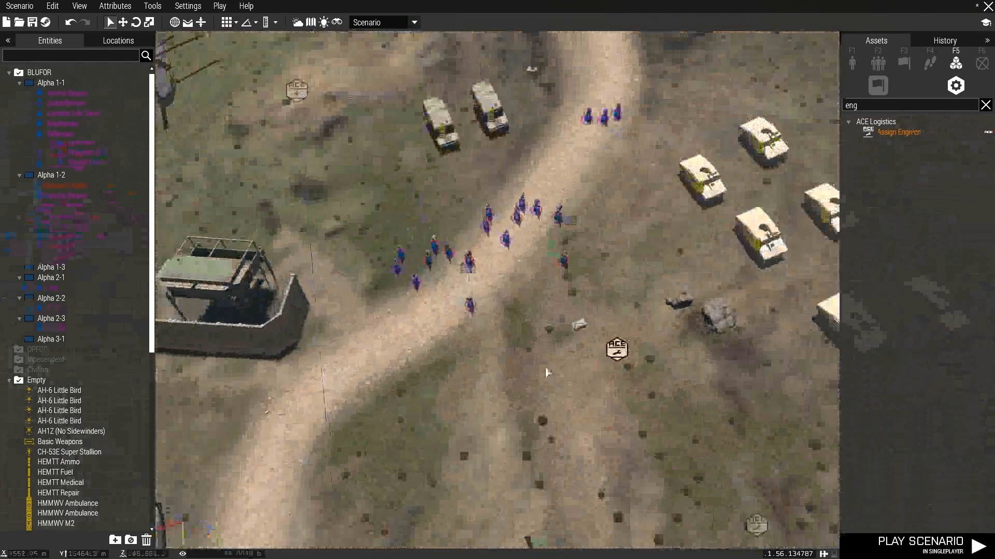
- Move one Alpha 1-1 rifleman onto the open ground near the arsenal crate and sync the Assign Engineer module to him
scroll(476, 330, "up", 3)
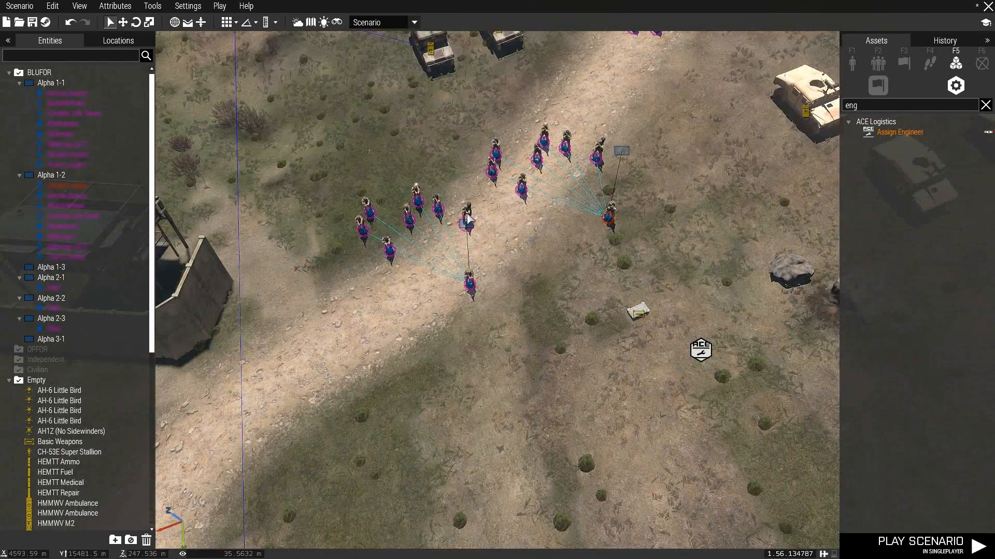
left_click_drag(389, 251, 475, 377)
left_click_drag(615, 467, 555, 285)
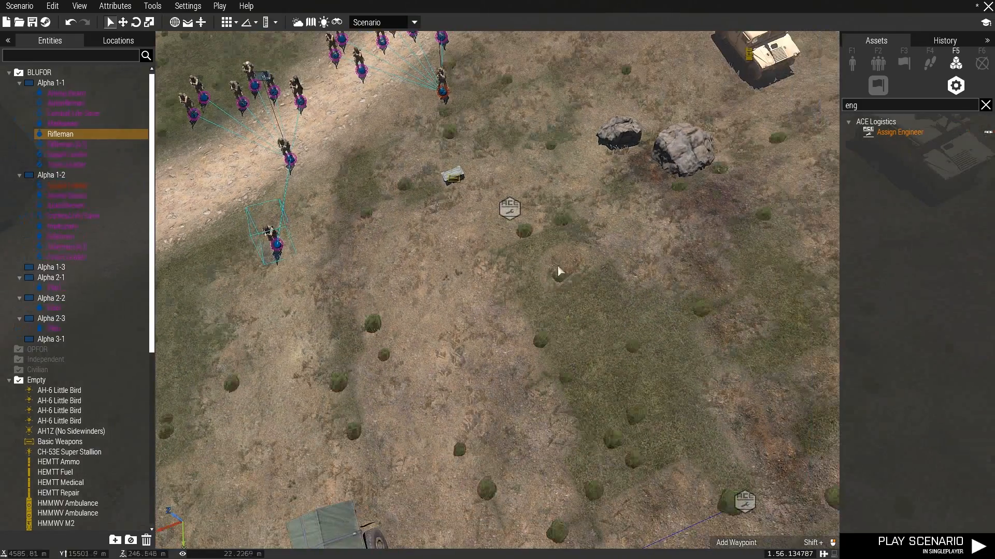
right_click(515, 214)
left_click(705, 216)
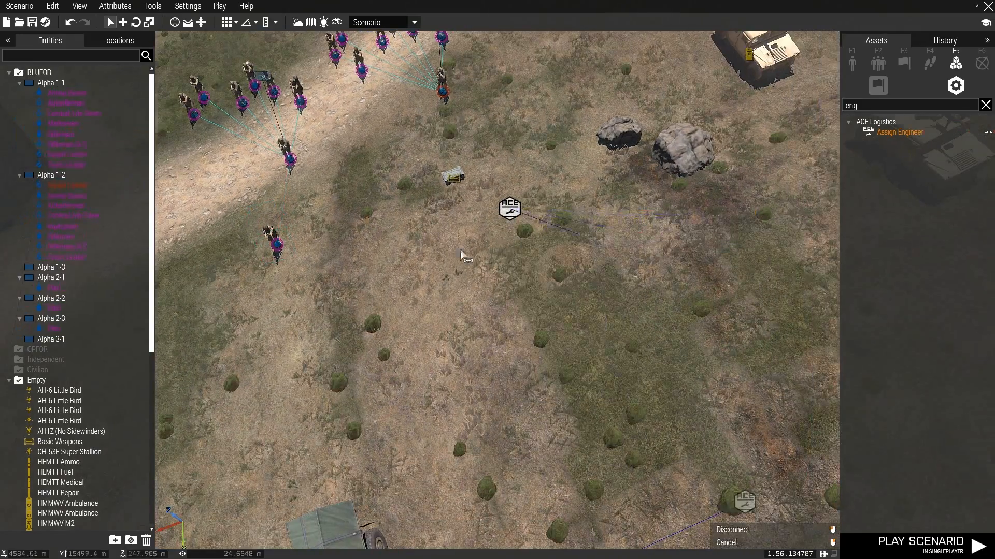
scroll(446, 243, "up", 3)
left_click(449, 224)
scroll(466, 244, "down", 5)
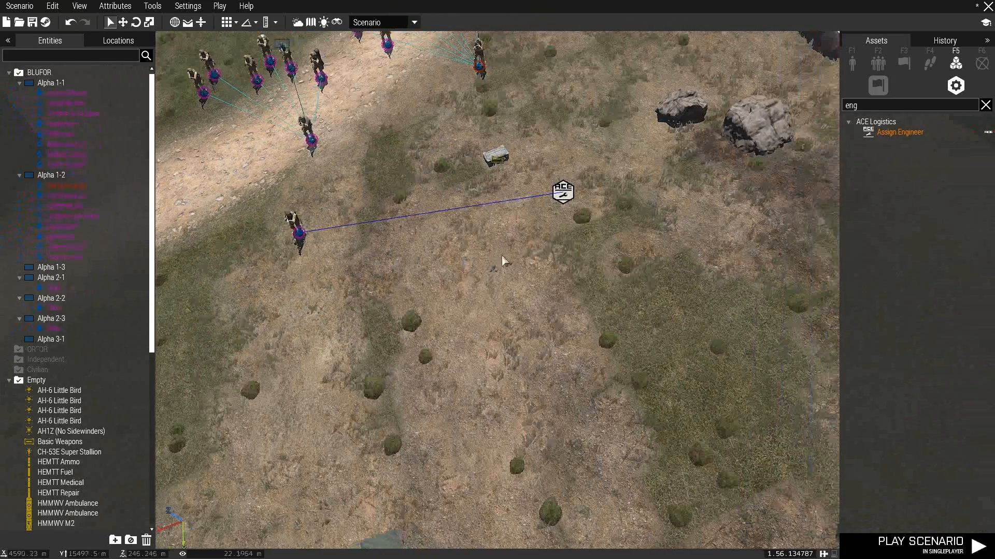
- Clear the module search and review the synced ACE modules between the soldiers and the medical HQ
scroll(510, 311, "down", 2)
scroll(510, 311, "down", 5)
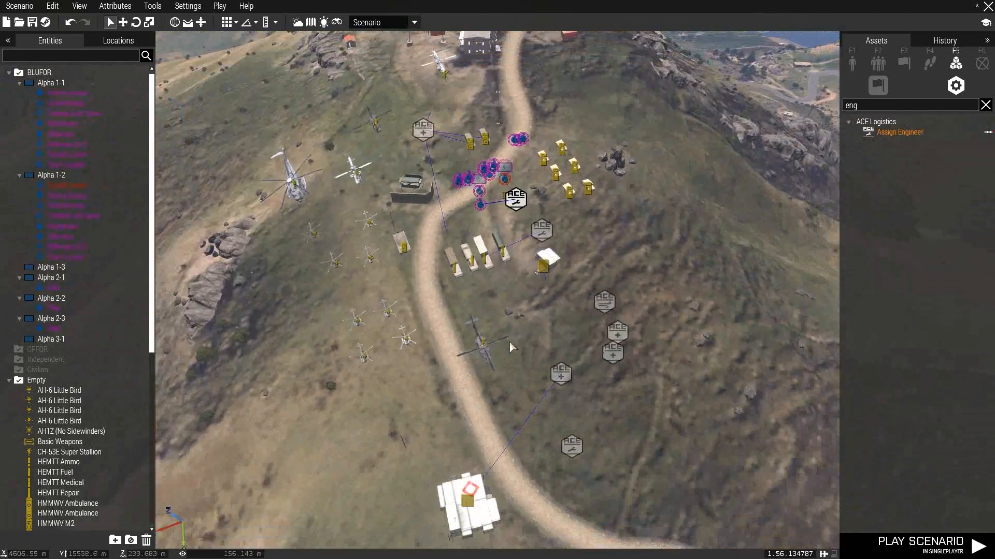
scroll(509, 340, "up", 2)
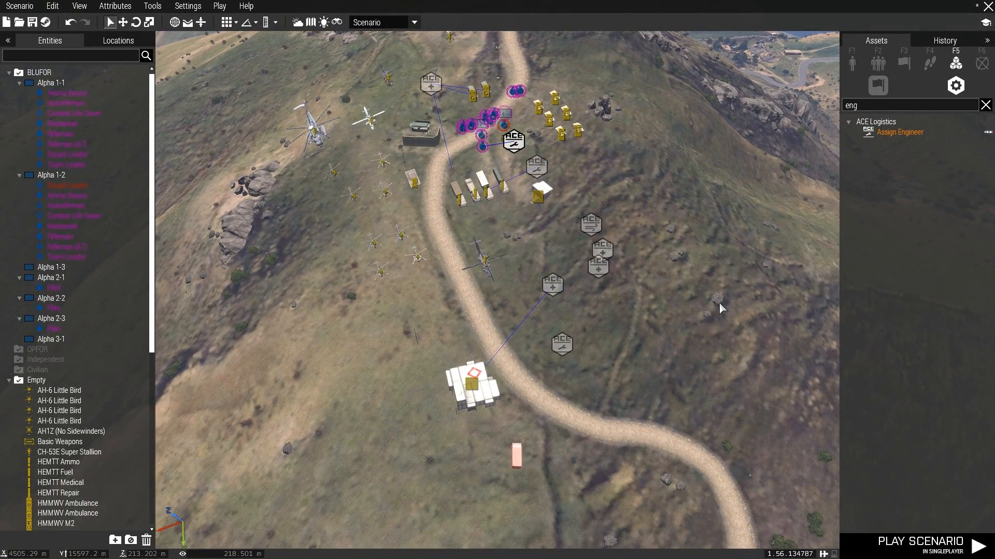
scroll(719, 303, "up", 5)
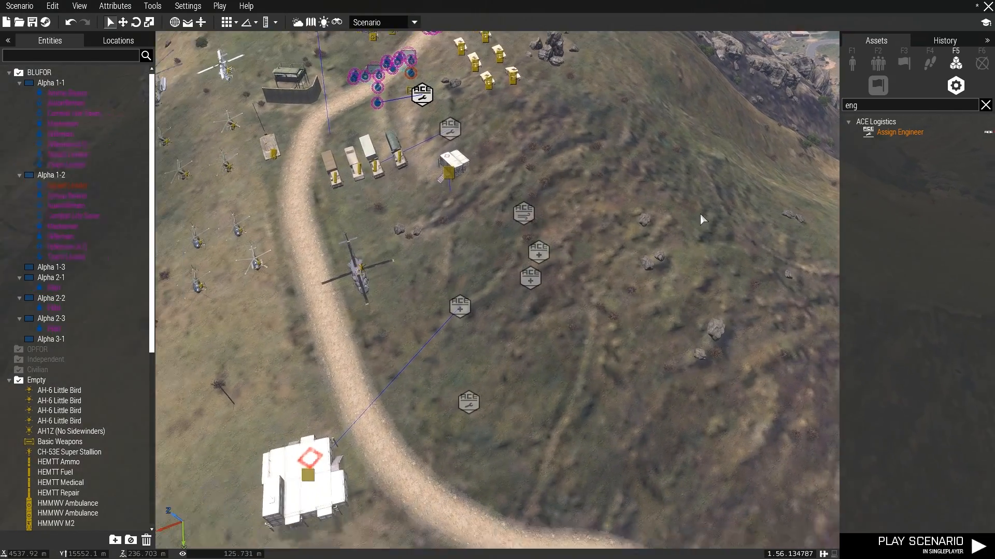
scroll(700, 214, "down", 2)
right_click_drag(698, 268, 653, 250)
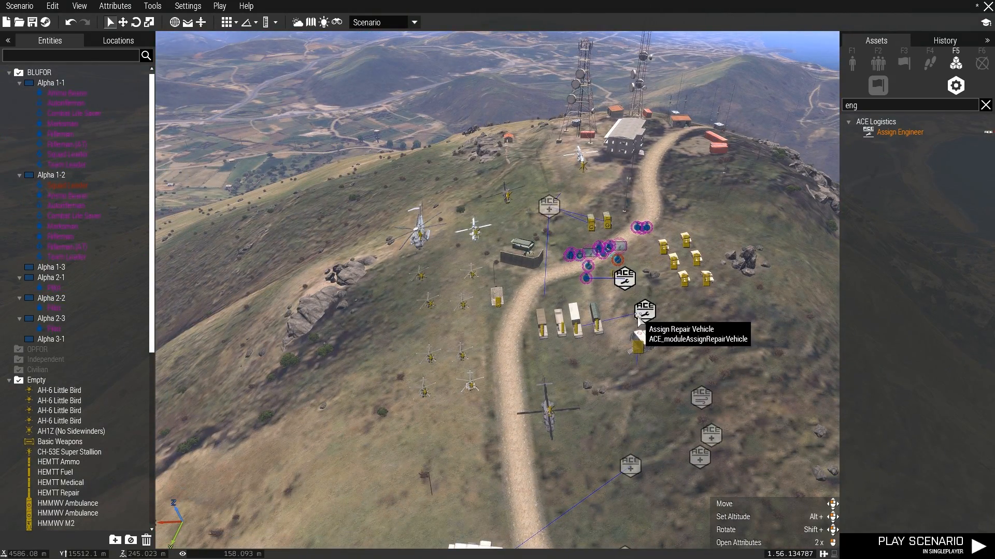
key("w")
right_click_drag(639, 317, 617, 415)
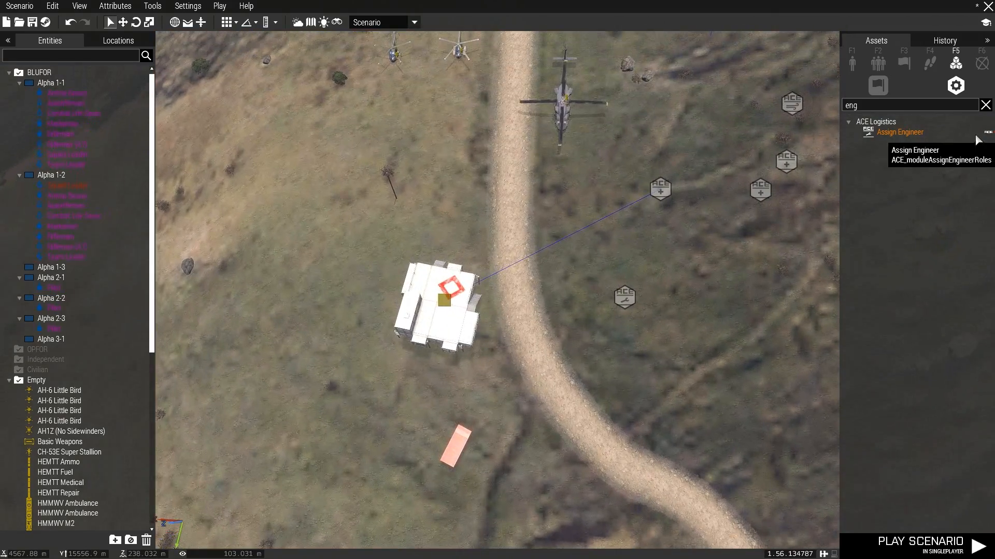
left_click(987, 109)
scroll(681, 299, "up", 2)
scroll(682, 300, "down", 3)
right_click_drag(681, 299, 646, 242)
right_click_drag(617, 275, 528, 302)
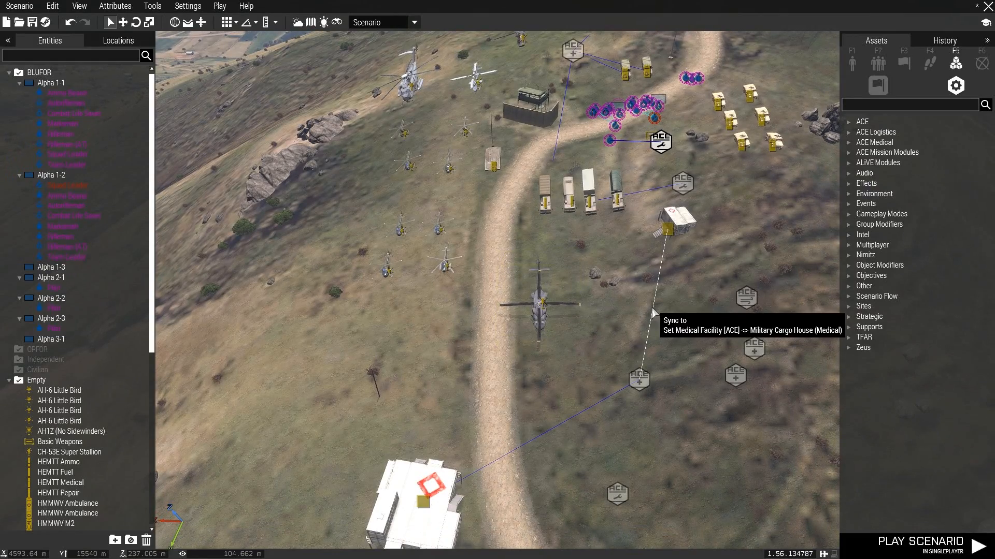
right_click_drag(650, 309, 646, 319)
- Locate the base on the 2D map and examine how the ACE modules connect to the vehicles and medical structures
key("m")
scroll(670, 344, "down", 8)
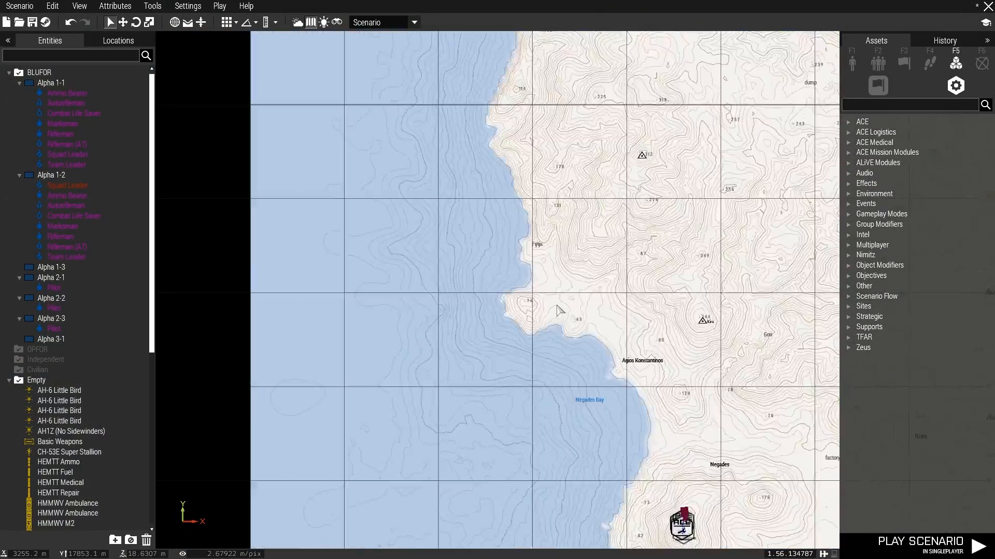
scroll(640, 507, "up", 4)
scroll(635, 364, "down", 3)
scroll(677, 368, "down", 3)
scroll(677, 372, "up", 10)
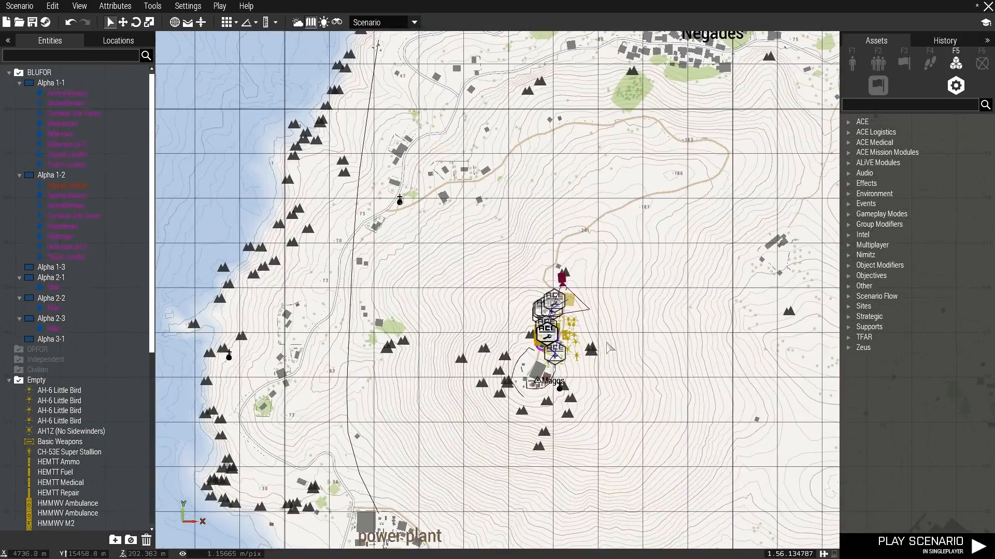
scroll(514, 327, "up", 3)
scroll(514, 321, "down", 3)
scroll(516, 311, "up", 3)
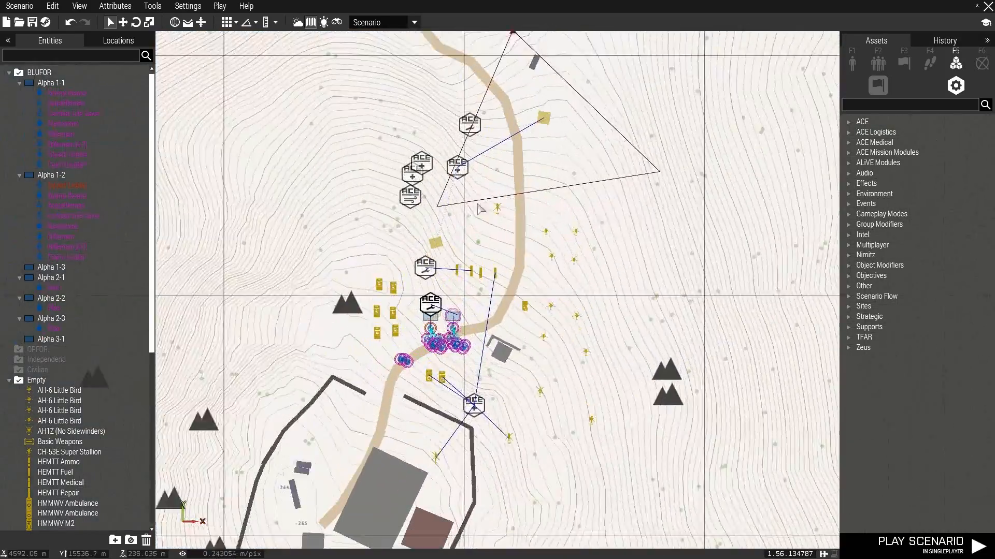
scroll(516, 254, "up", 2)
key("m")
key("m")
key("m")
key("m")
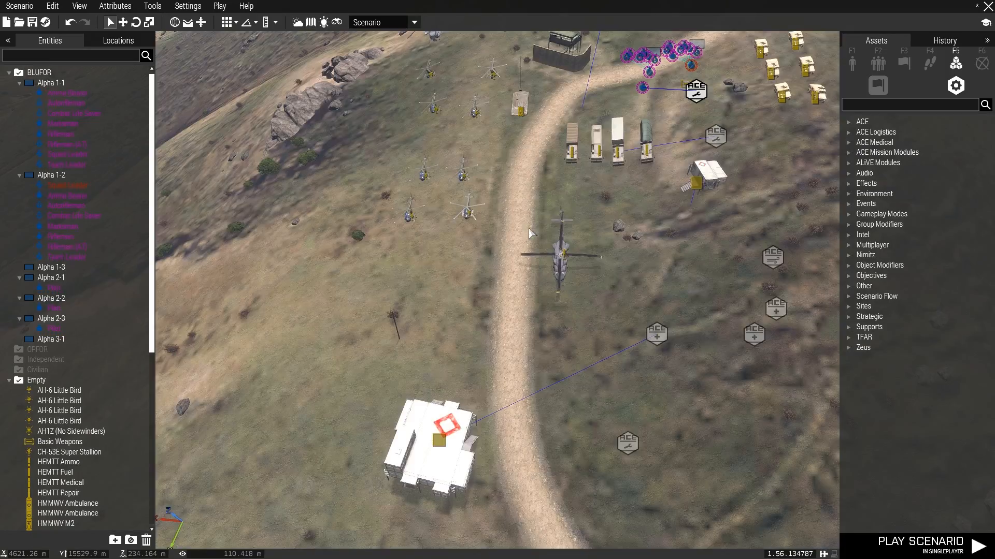
scroll(496, 283, "up", 1)
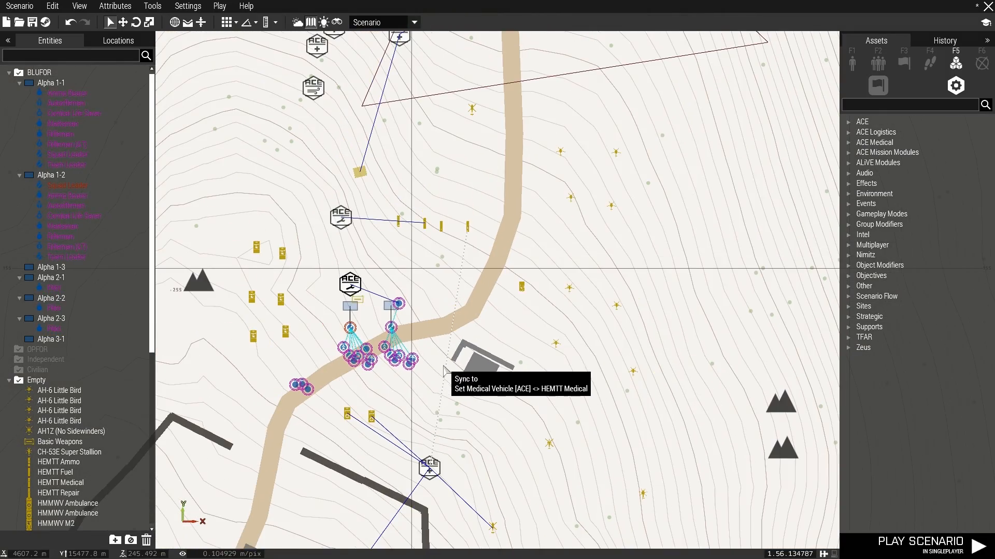
right_click_drag(445, 371, 481, 420)
scroll(539, 272, "down", 1)
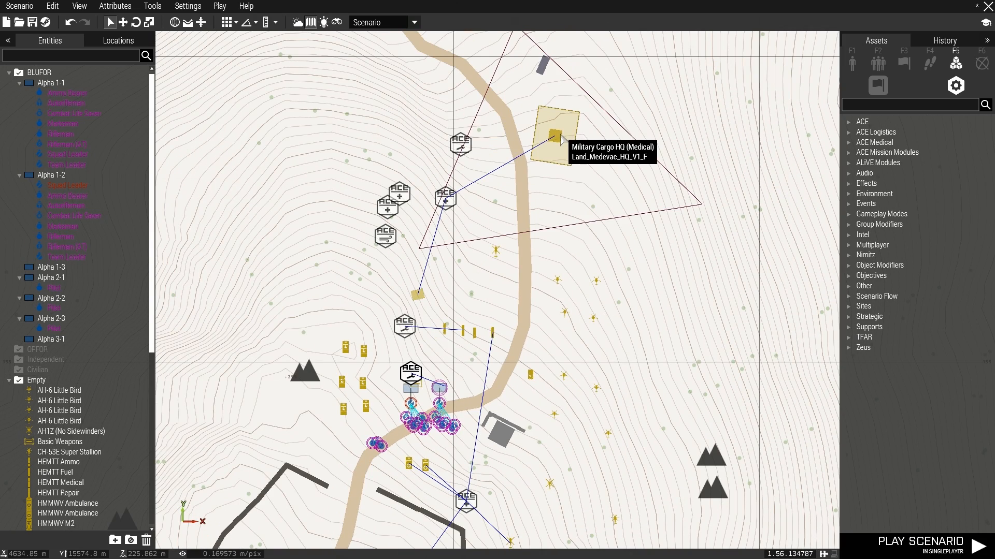
- Place an Empty system marker on the map inside the footprint of the Military Cargo HQ (Medical)
scroll(555, 136, "up", 6)
scroll(709, 158, "down", 2)
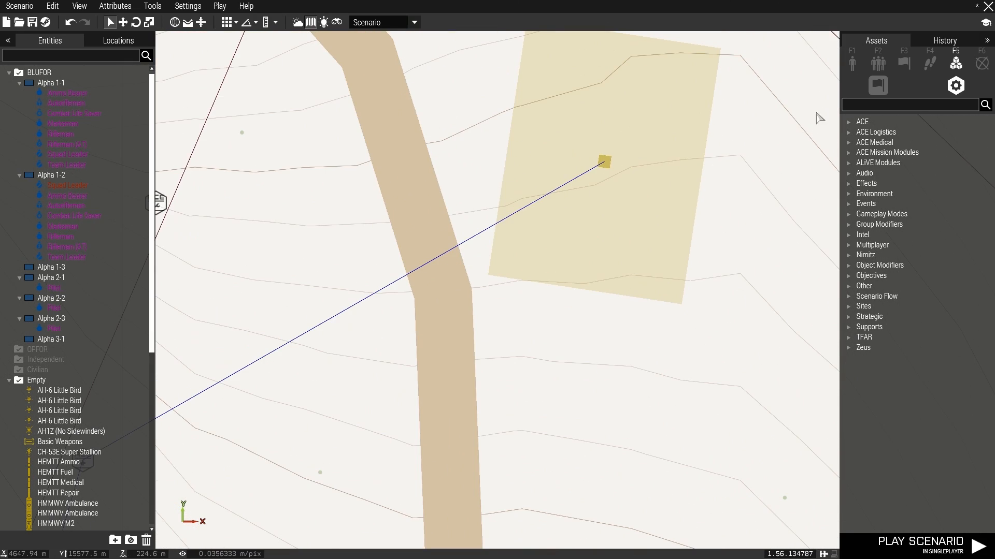
key("F6")
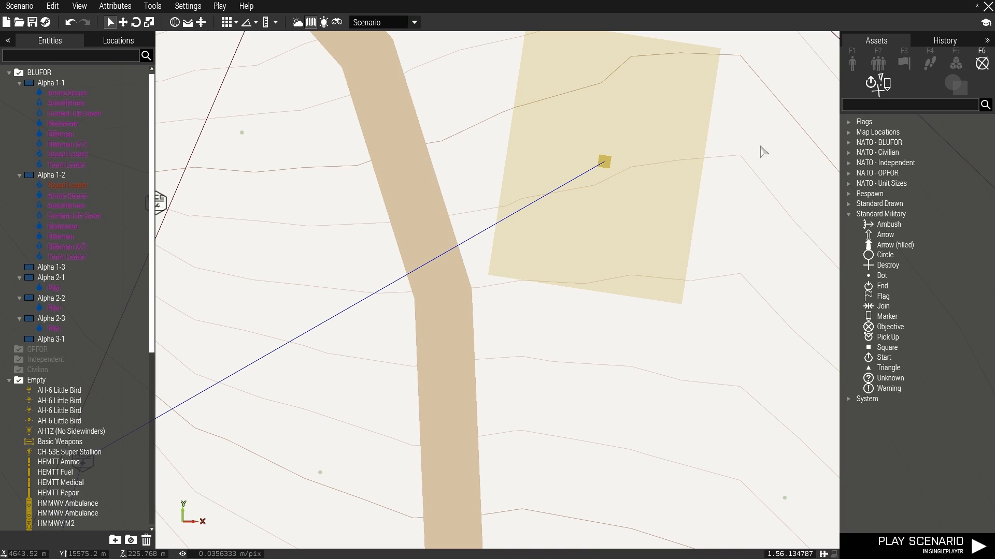
left_click(849, 216)
left_click(847, 225)
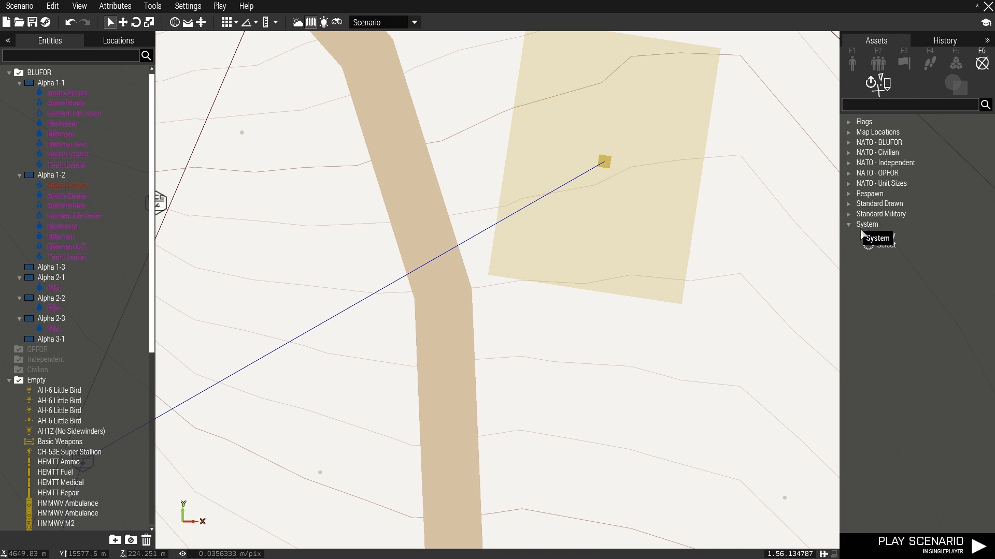
left_click(862, 234)
left_click(604, 246)
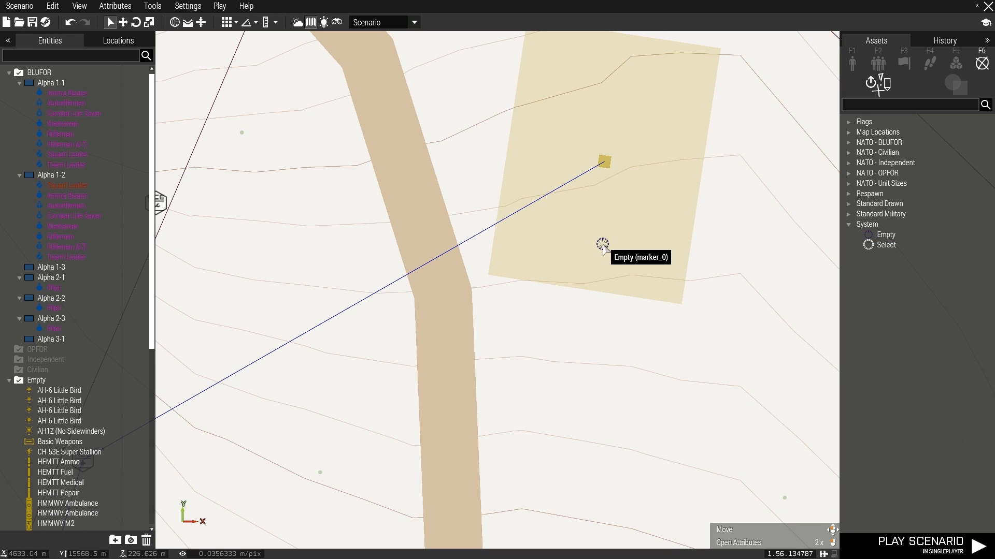
- Set the new marker's variable name to respawn_west
double_click(603, 246)
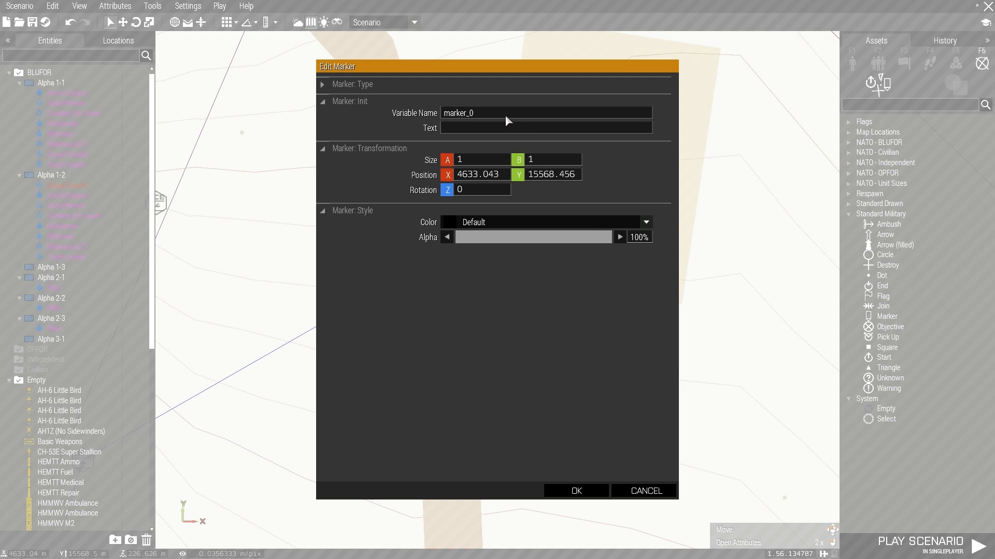
double_click(484, 113)
type("respawn_west")
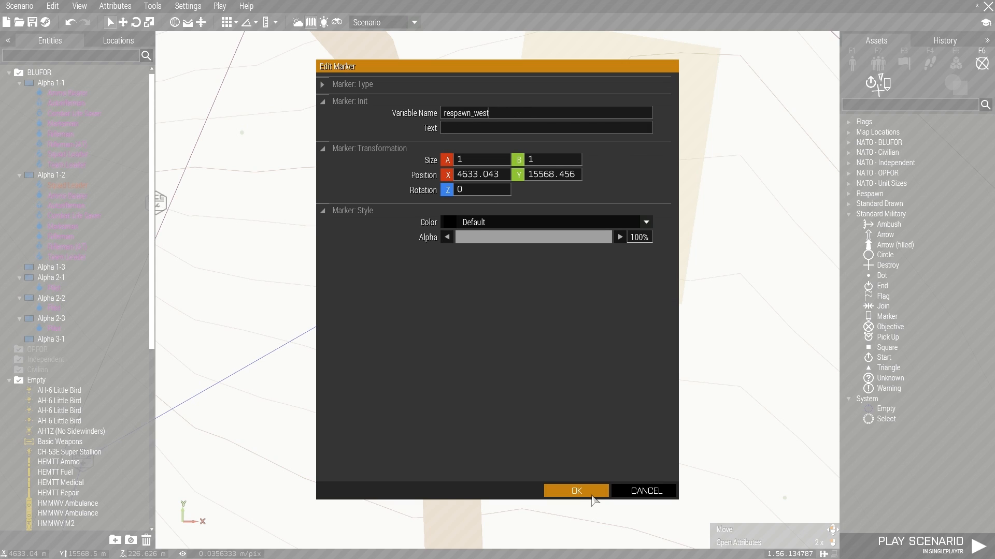
- Try replacing west with east in the respawn marker's variable name
left_click_drag(506, 119, 473, 120)
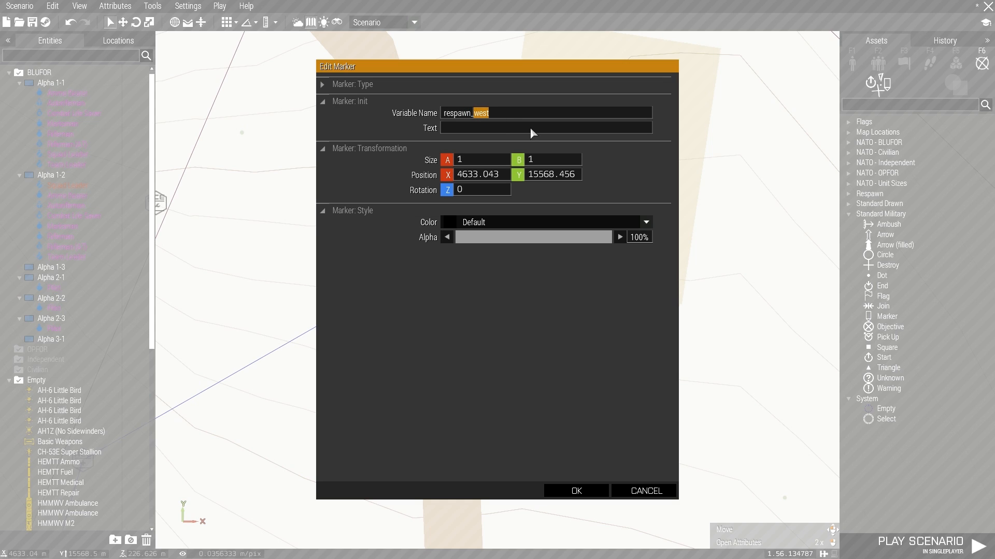
type("east")
key("BackSpace")
key("BackSpace")
key("BackSpace")
key("BackSpace")
key("Escape")
- Save the respawn_west marker's attributes and move the marker slightly closer to the centre of the medical HQ footprint
scroll(616, 267, "up", 1)
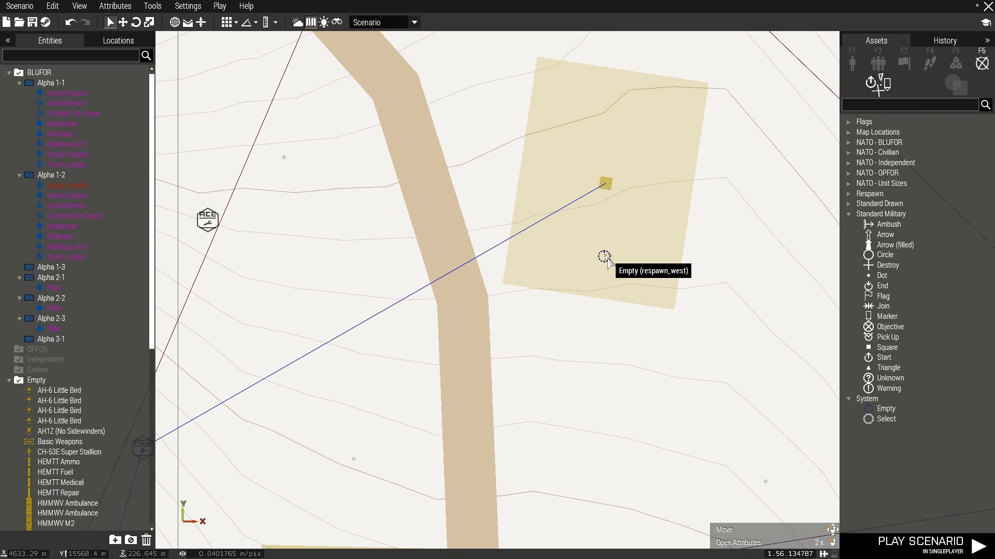
double_click(607, 258)
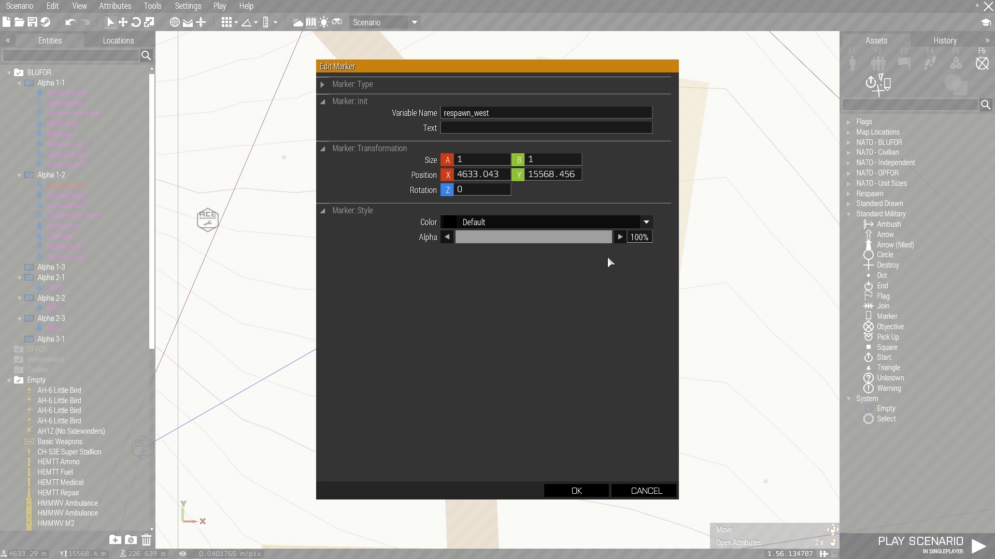
left_click(593, 486)
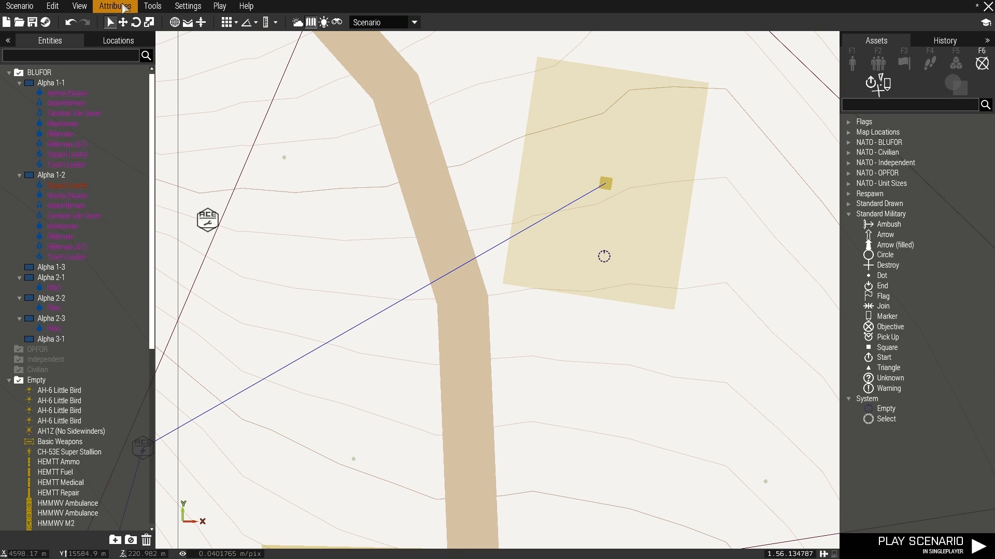
left_click_drag(602, 257, 597, 244)
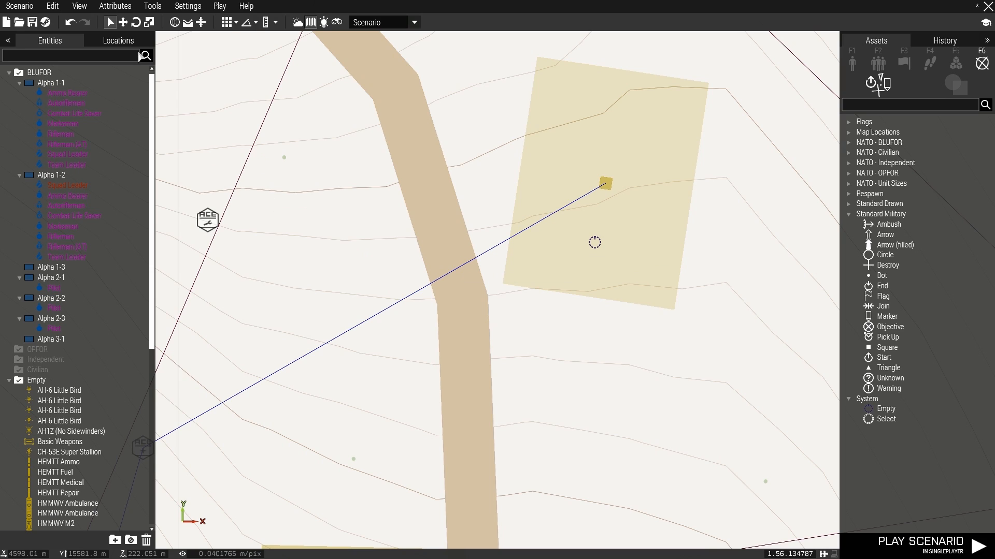
- Open the scenario's multiplayer attributes and set the game type to Cooperative Mission
left_click(119, 7)
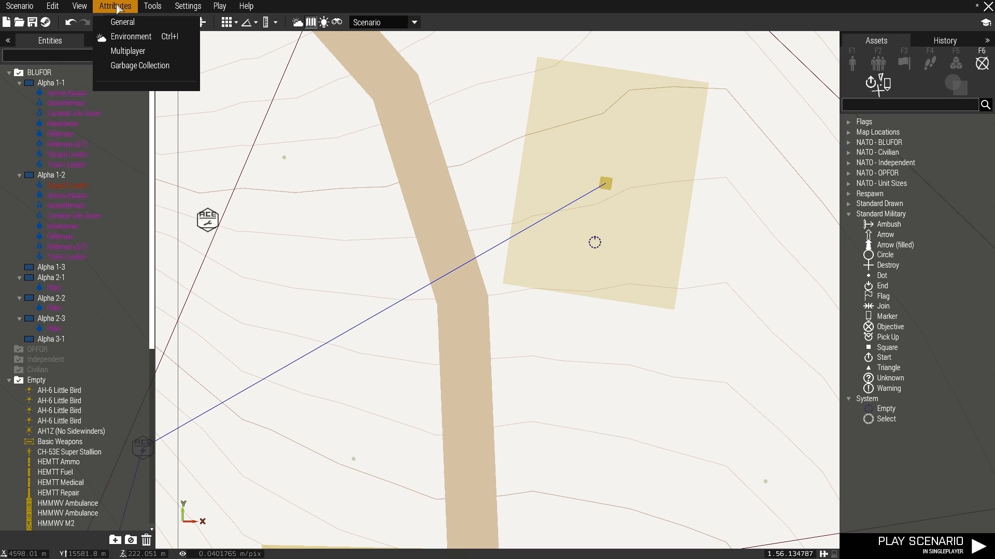
left_click(109, 6)
left_click(105, 6)
left_click(129, 54)
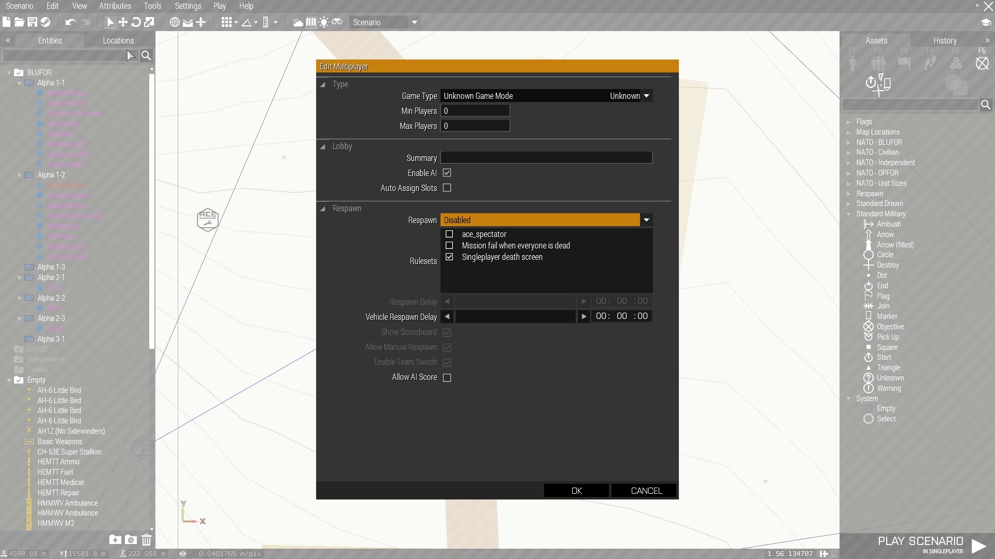
left_click(486, 97)
scroll(485, 125, "down", 4)
scroll(490, 134, "up", 4)
left_click(489, 142)
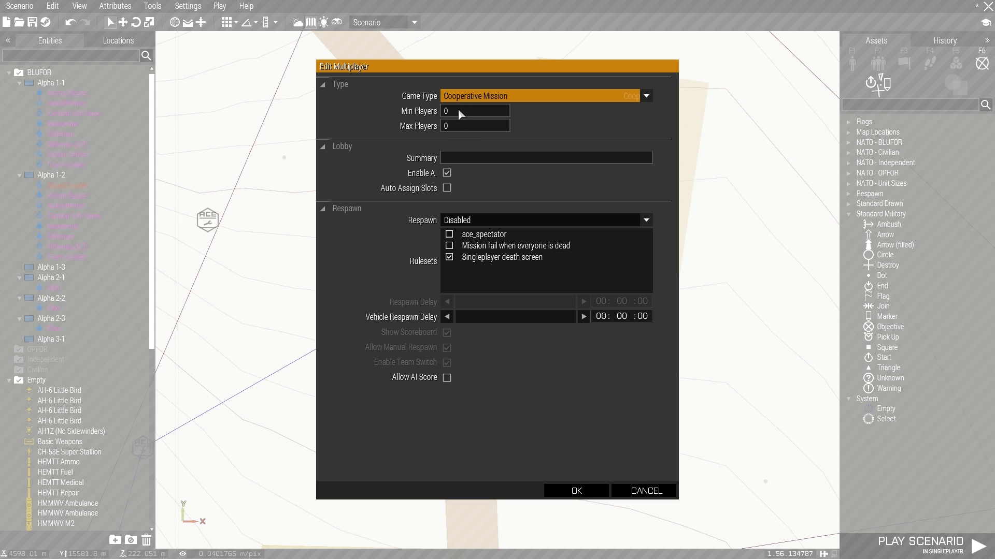
- Try out the maximum players and lobby summary fields
left_click(445, 127)
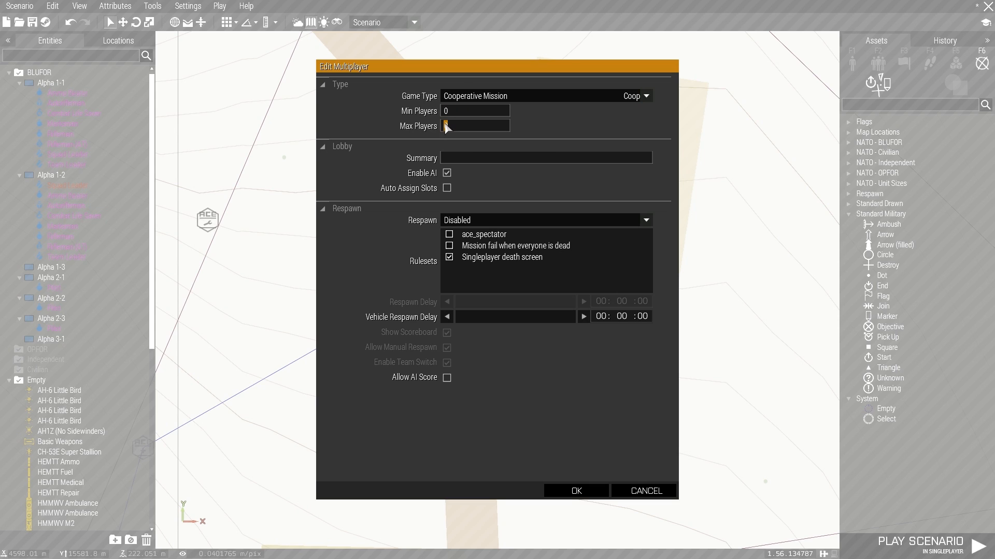
type("1")
left_click(471, 157)
- Set the respawn type to Respawn on Custom Position and enable the Show respawn counter ruleset
left_click(455, 222)
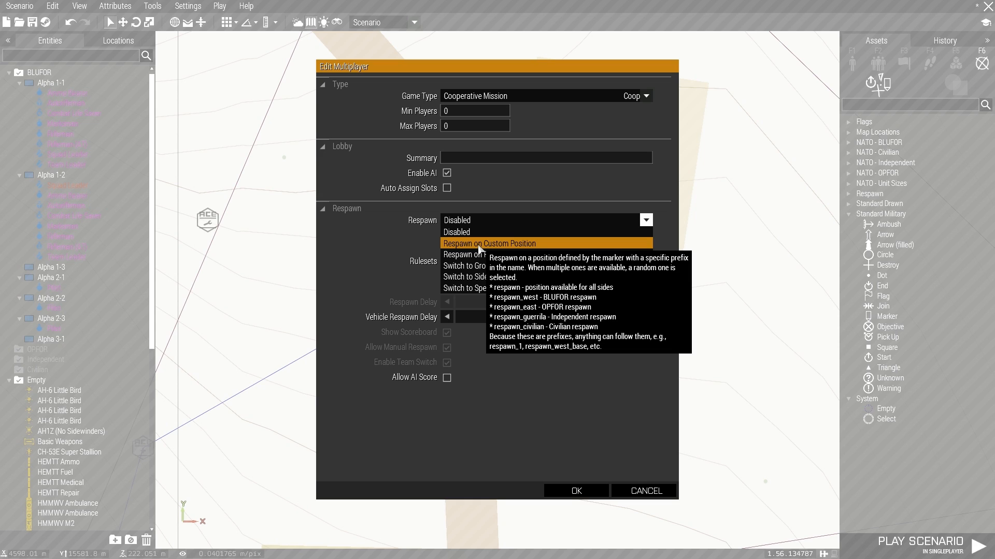
left_click(455, 269)
left_click(480, 223)
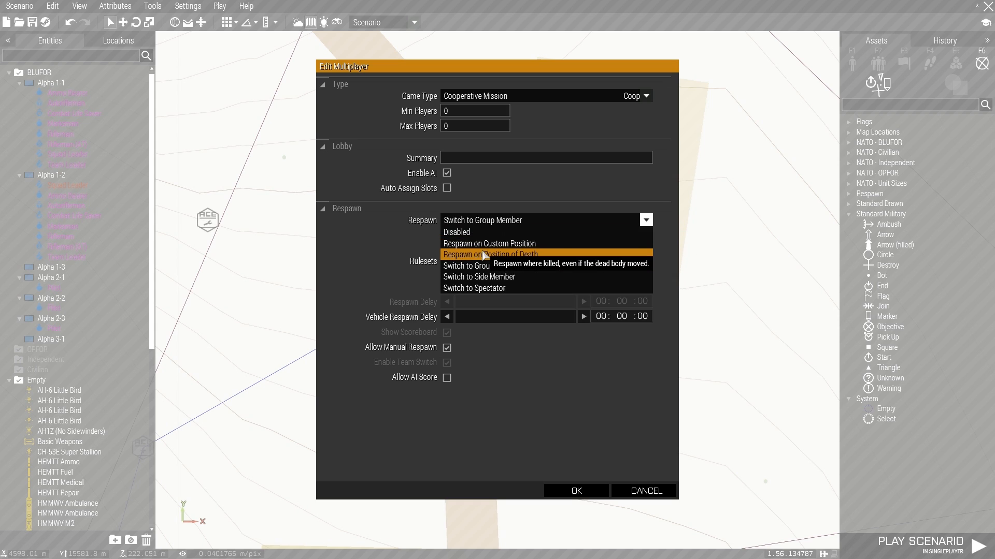
left_click(497, 244)
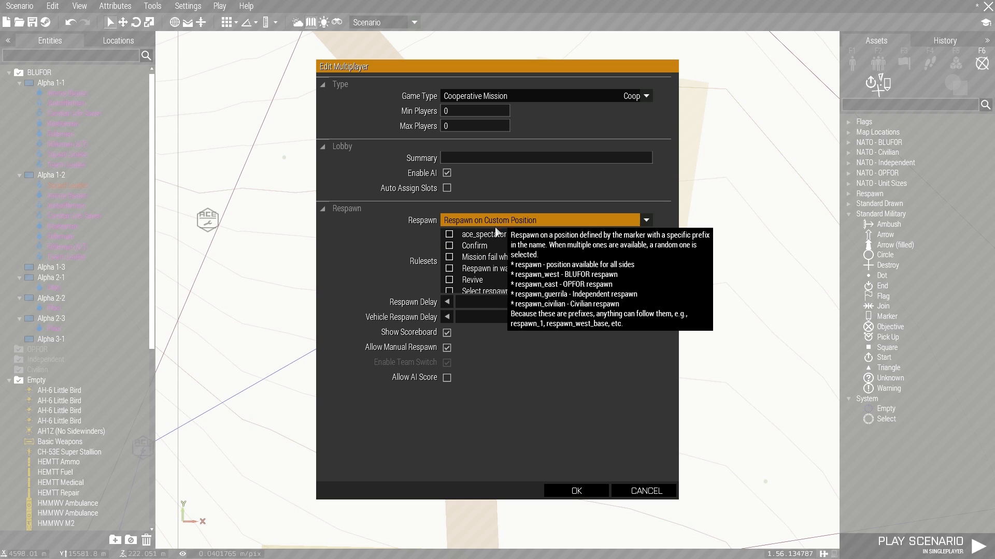
scroll(477, 249, "down", 3)
left_click(450, 258)
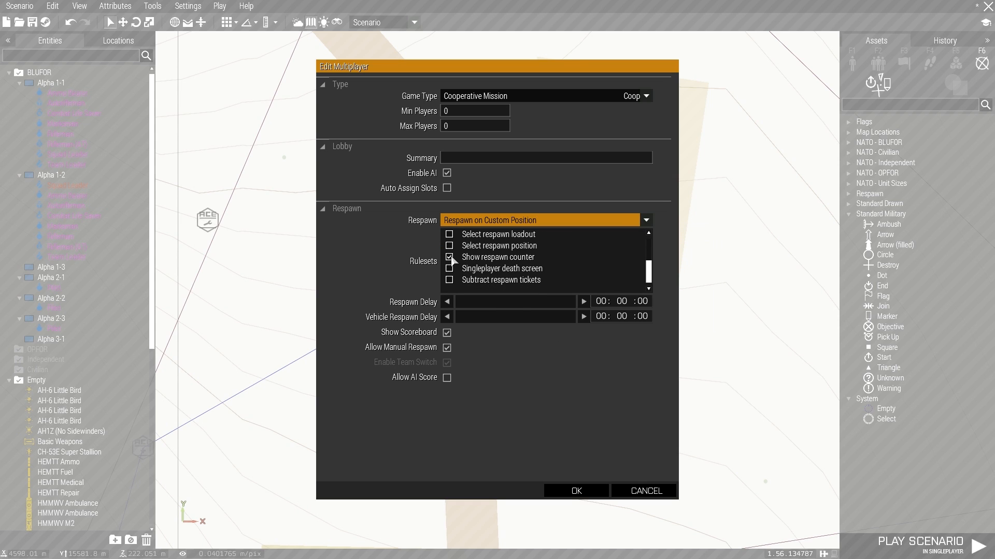
- Disable the Show respawn counter ruleset and the Show Scoreboard option, and apply the multiplayer attributes
left_click(449, 259)
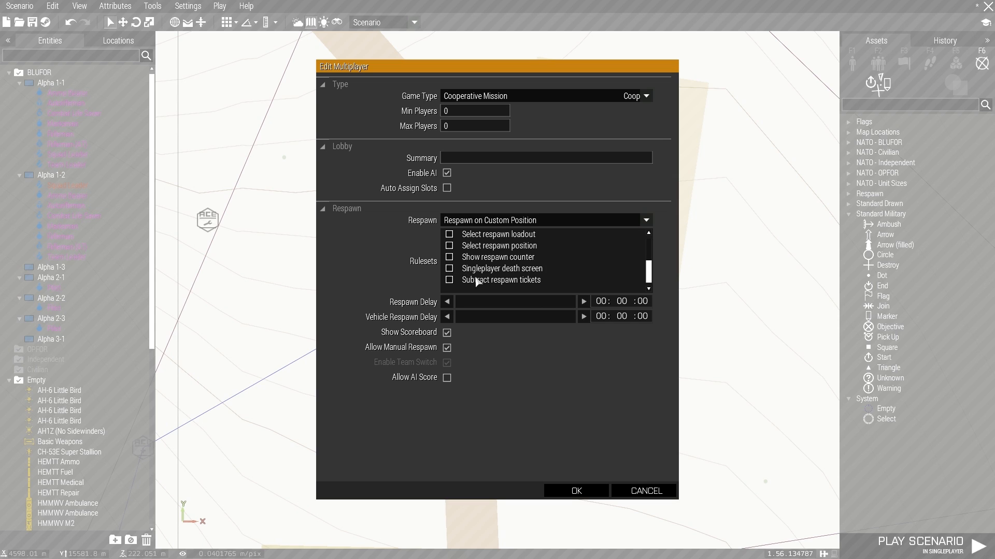
scroll(501, 270, "up", 3)
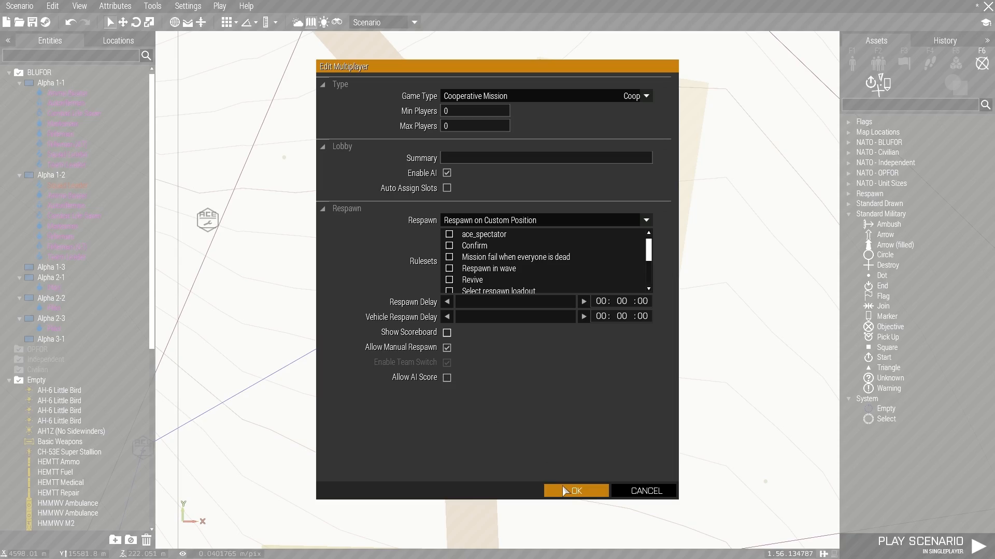
left_click(575, 490)
- Return from the map to the 3D view of the base and preview the scenario in singleplayer
scroll(565, 487, "down", 15)
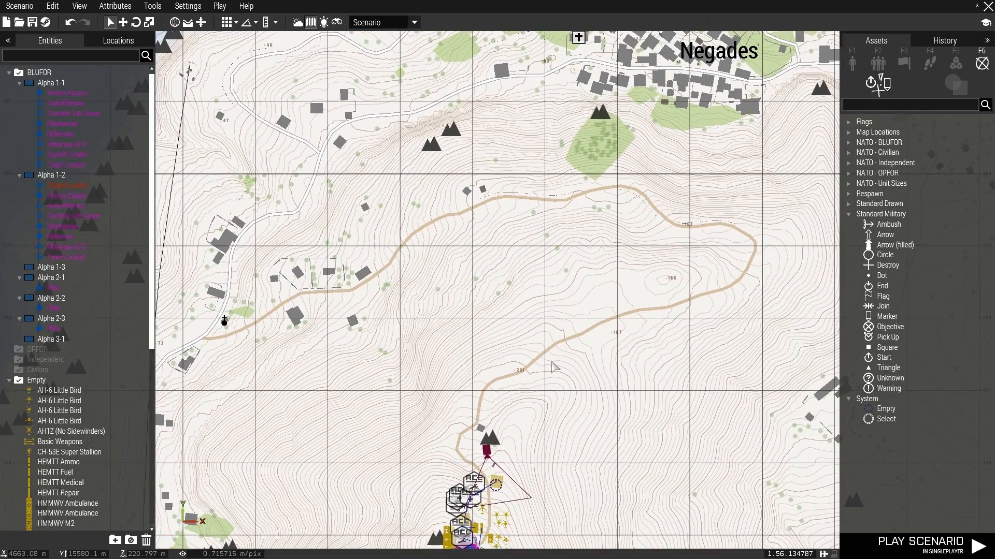
scroll(538, 352, "up", 6)
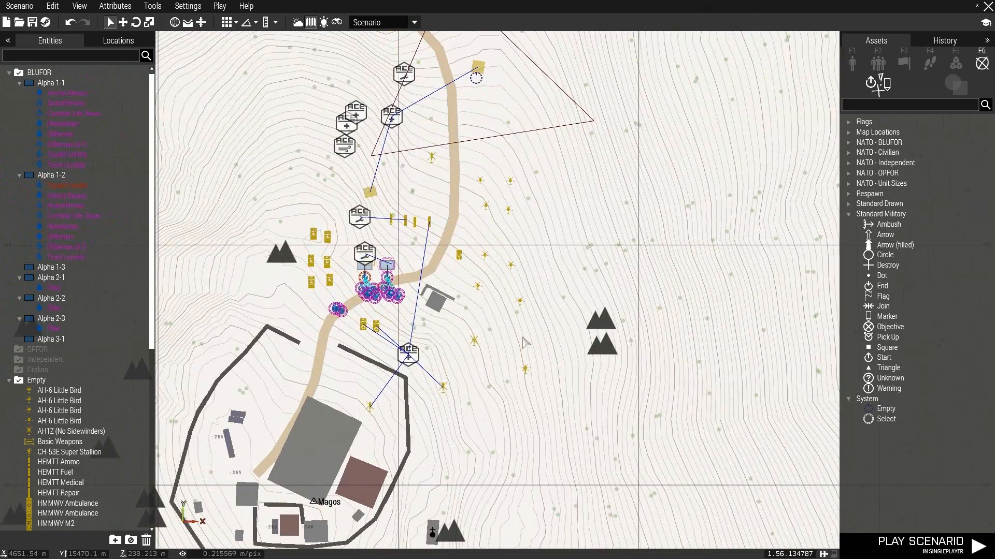
key("m")
right_click_drag(563, 383, 691, 343)
key("a")
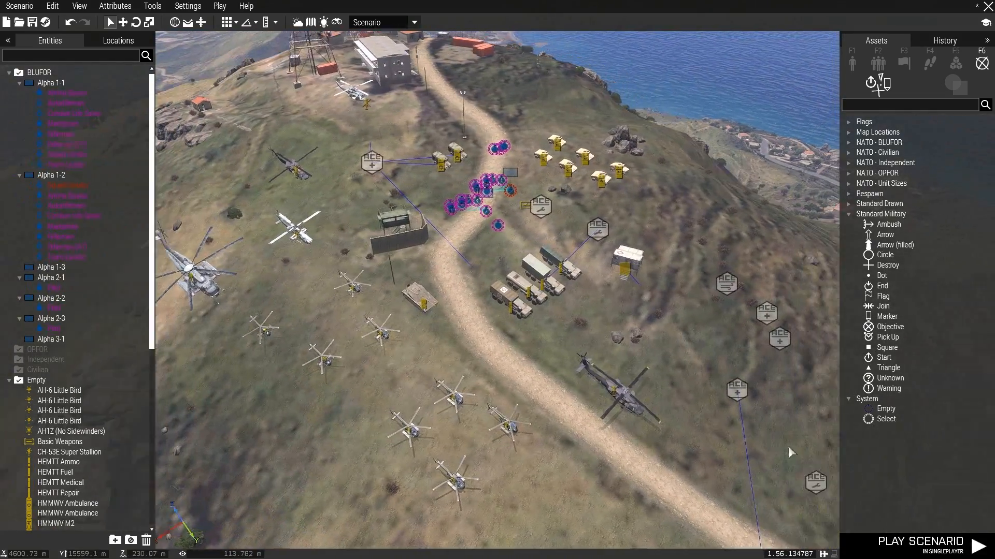
key("w")
key("d")
left_click(890, 549)
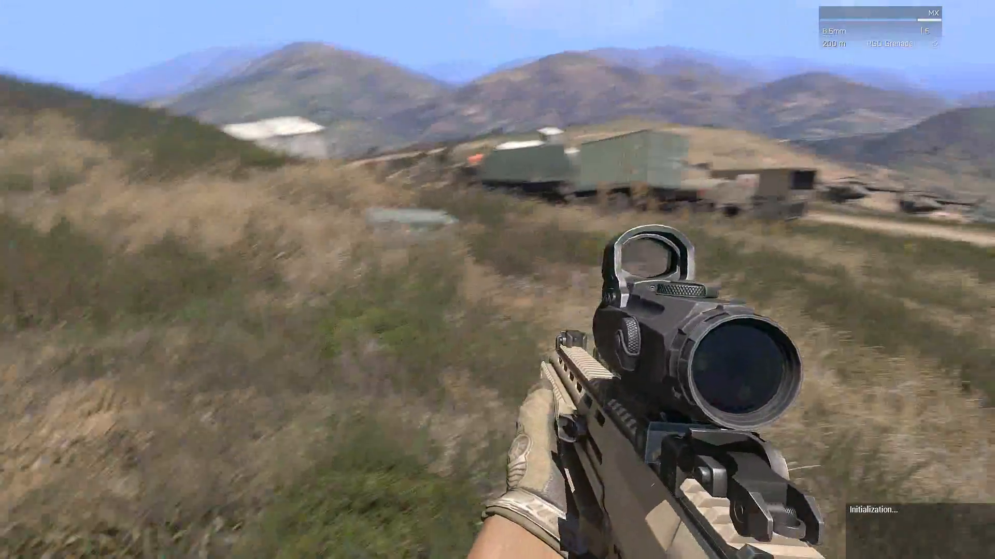
- Run to the weapons crate, open its Arsenal to view the soldier's loadout, and close it again
key("shift+w")
scroll(497, 279, "down", 3)
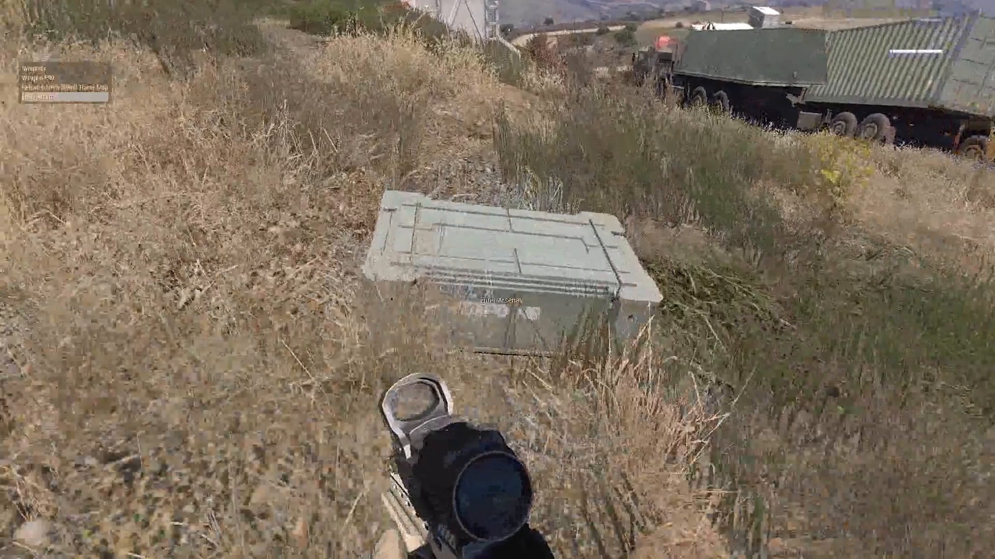
middle_click(497, 280)
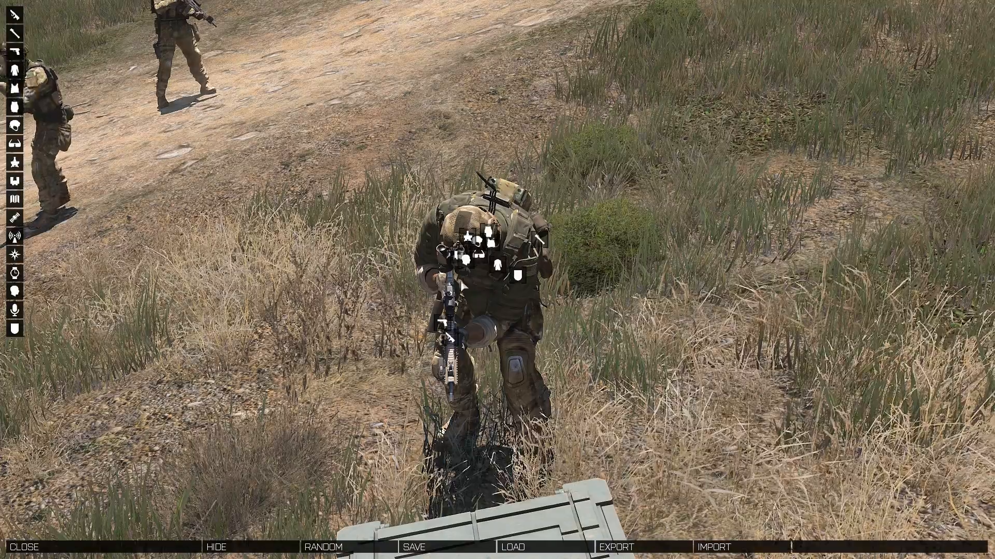
right_click_drag(274, 325, 455, 258)
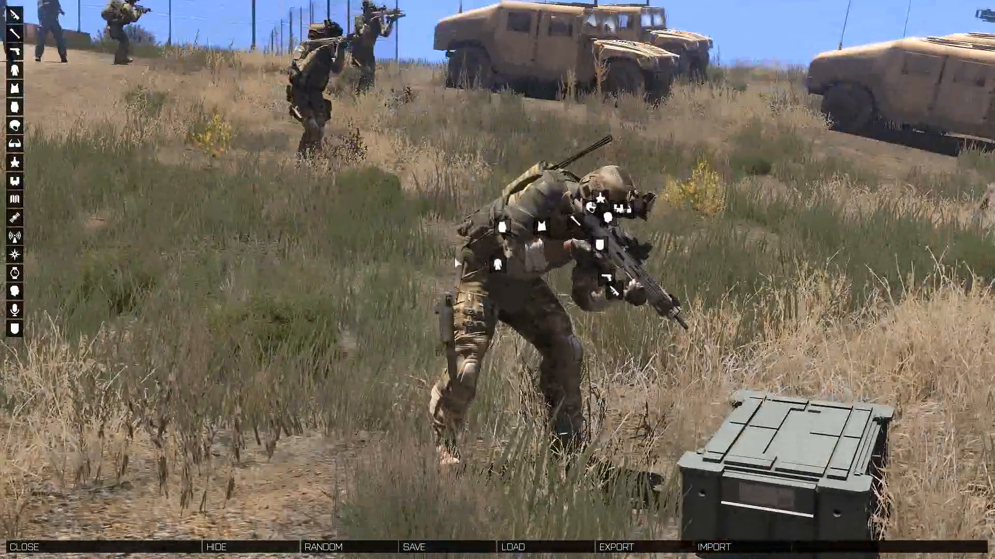
key("Escape")
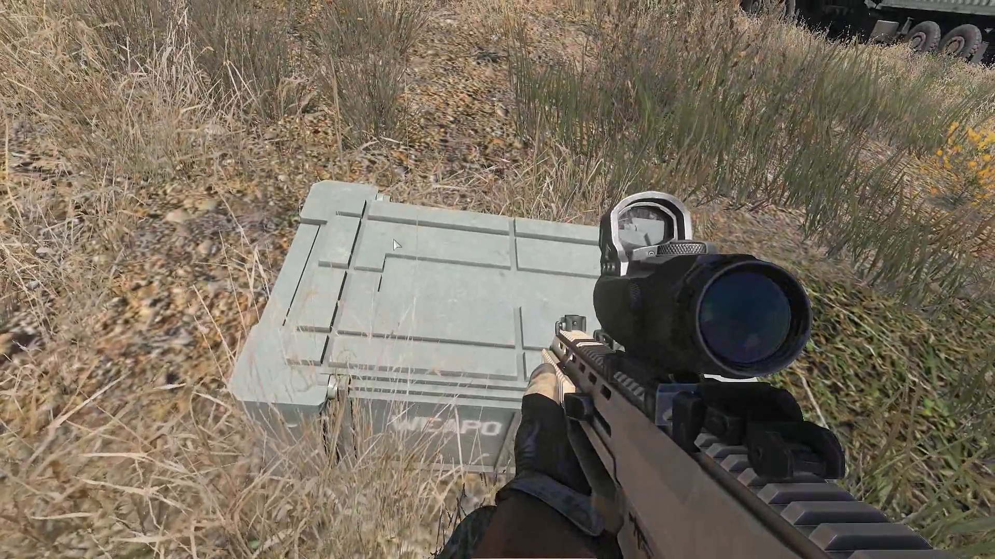
- Reopen the crate's Arsenal, try primary weapons such as the Mk17 Standard (foregrip), and return to the editor
key("space")
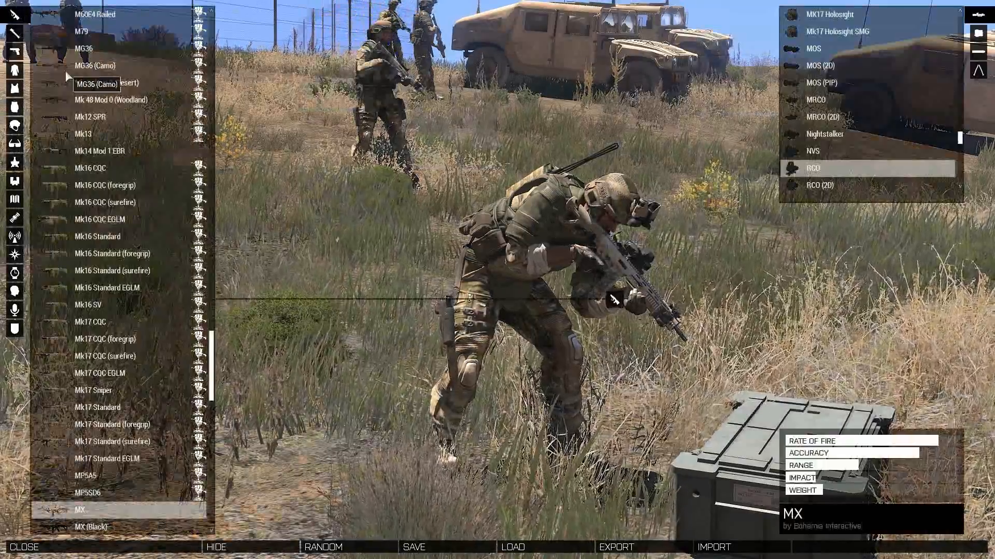
left_click(65, 67)
left_click(92, 271)
left_click(98, 425)
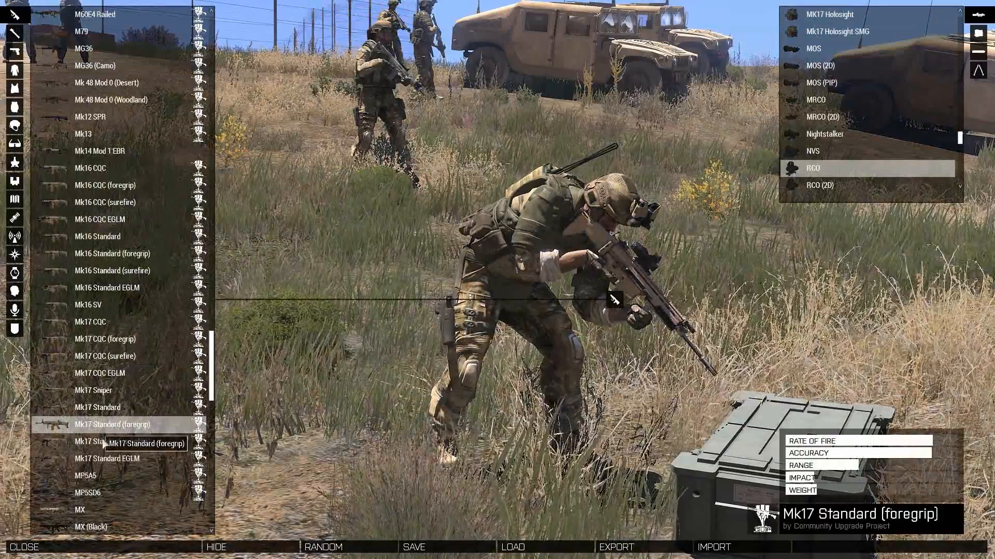
scroll(106, 414, "down", 2)
left_click(109, 406)
left_click(83, 31)
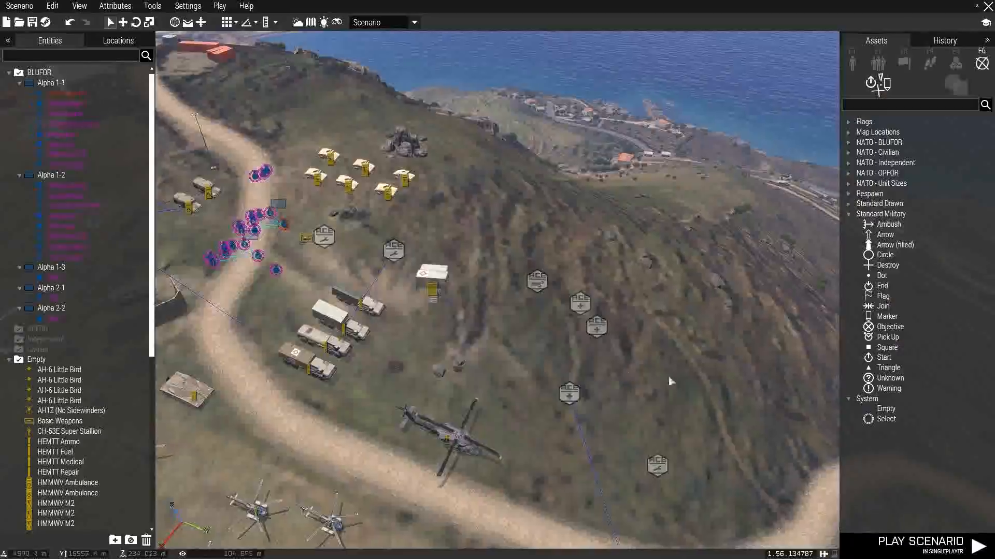
- Place a Runway Marker from the airport signs on the open ground beside the parked Little Birds
right_click_drag(669, 381, 553, 428)
key("w")
key("s")
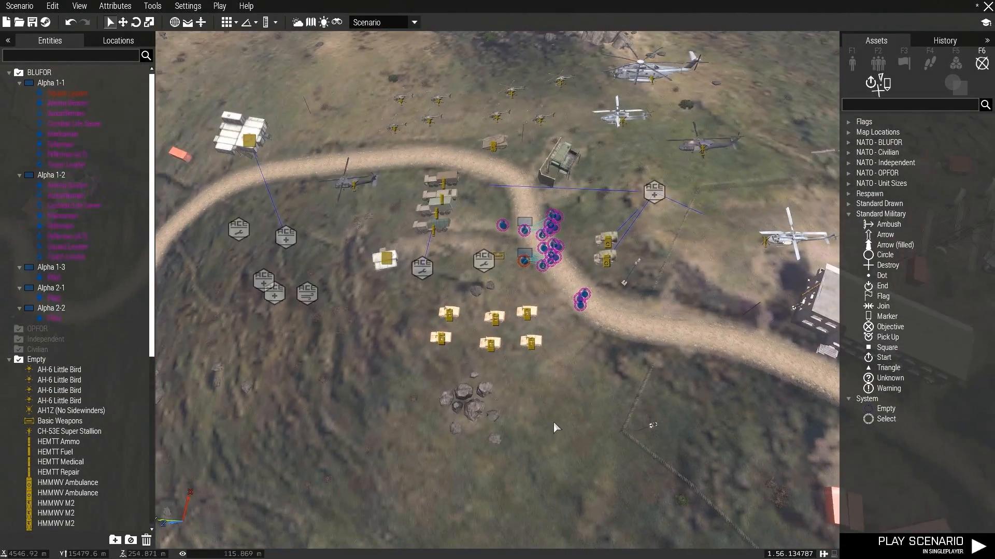
key("a")
left_click(852, 63)
left_click(848, 184)
key("z")
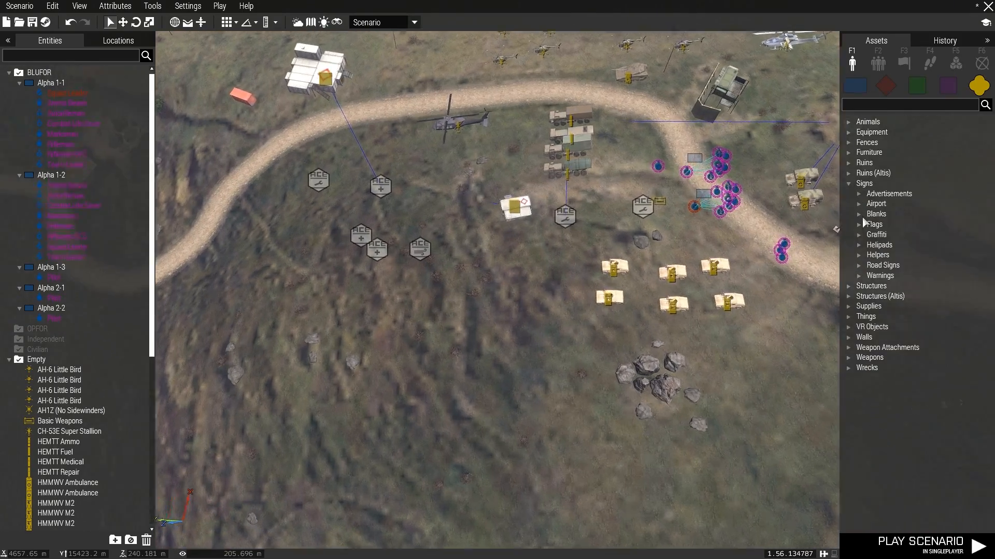
key("w")
left_click(864, 204)
left_click(887, 214)
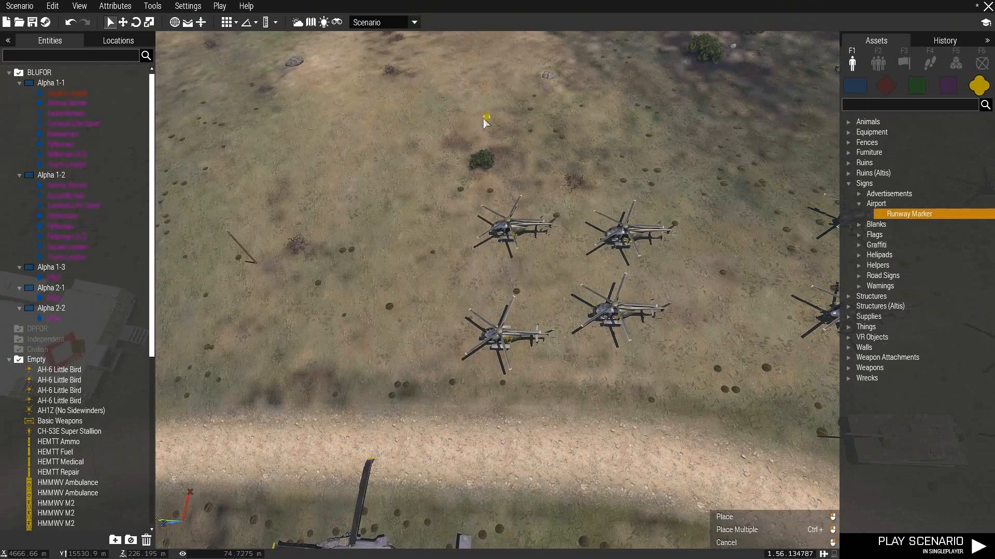
- Place a Bungalow from the city structures near the runway marker and adjust its altitude slightly
left_click(850, 297)
left_click(880, 313)
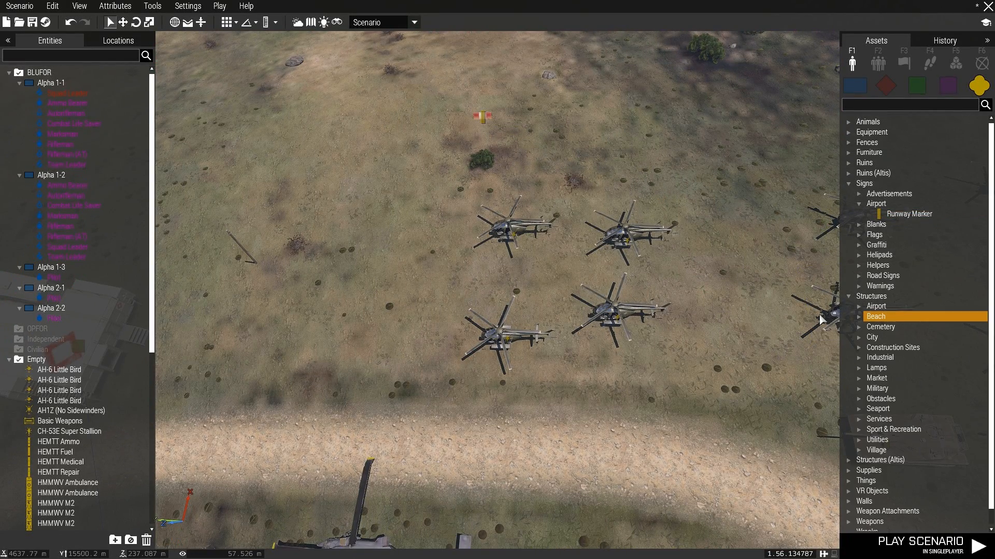
left_click(864, 337)
left_click(860, 339)
left_click(901, 348)
left_click(345, 137)
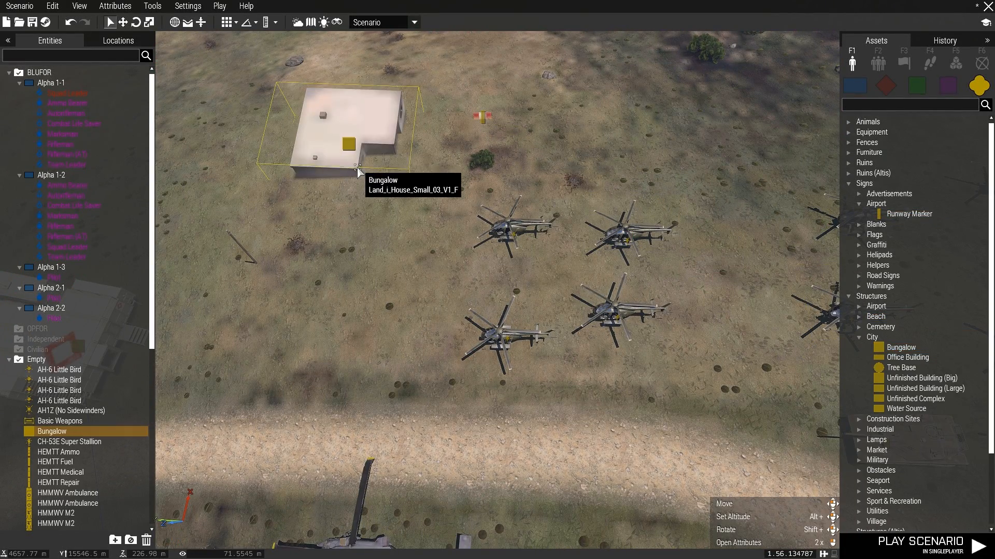
left_click_drag(344, 127, 345, 133, "alt")
- Check the bungalow's position relative to the rest of the base in both the 2D map and the 3D view
key("d")
right_click_drag(374, 171, 578, 185)
key("d")
key("s")
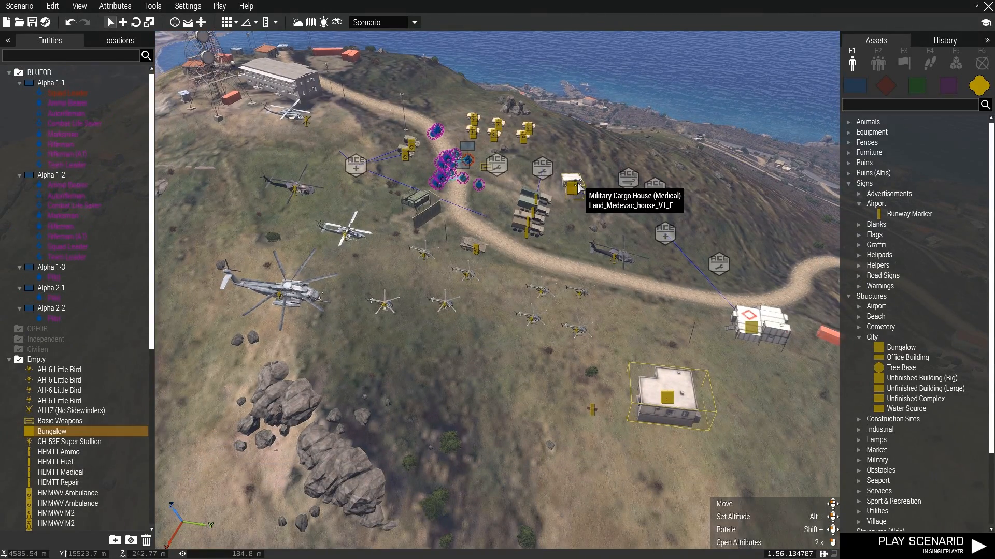
key("m")
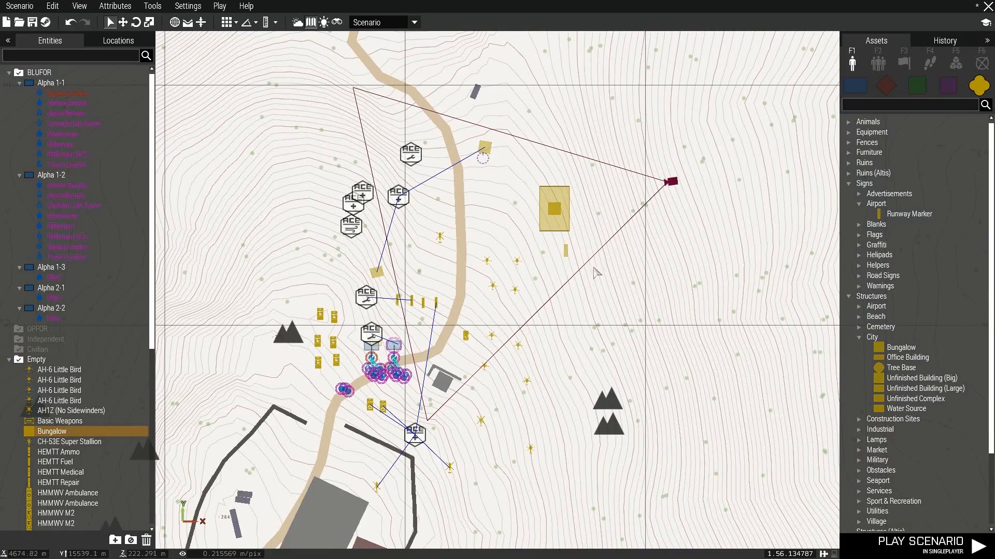
scroll(468, 121, "up", 3)
key("m")
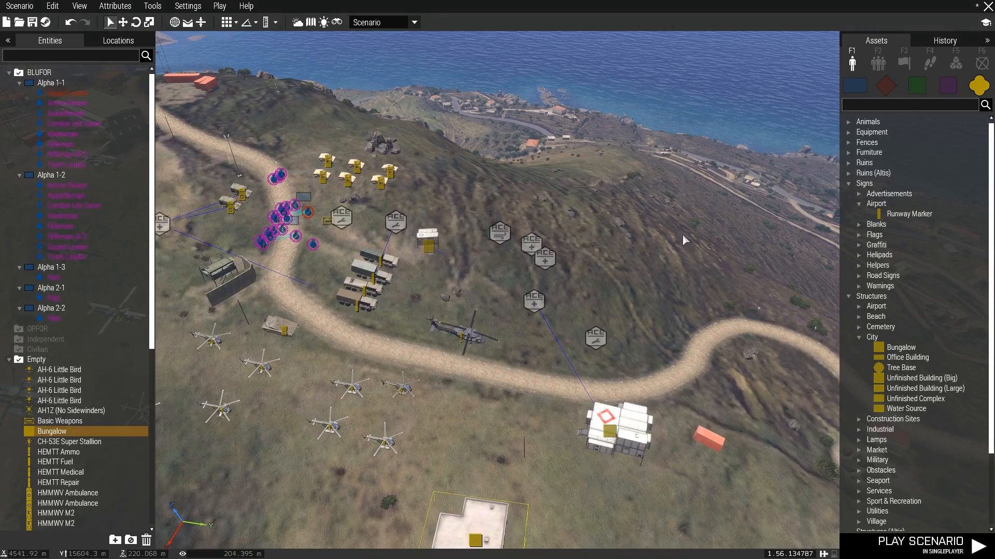
key("m")
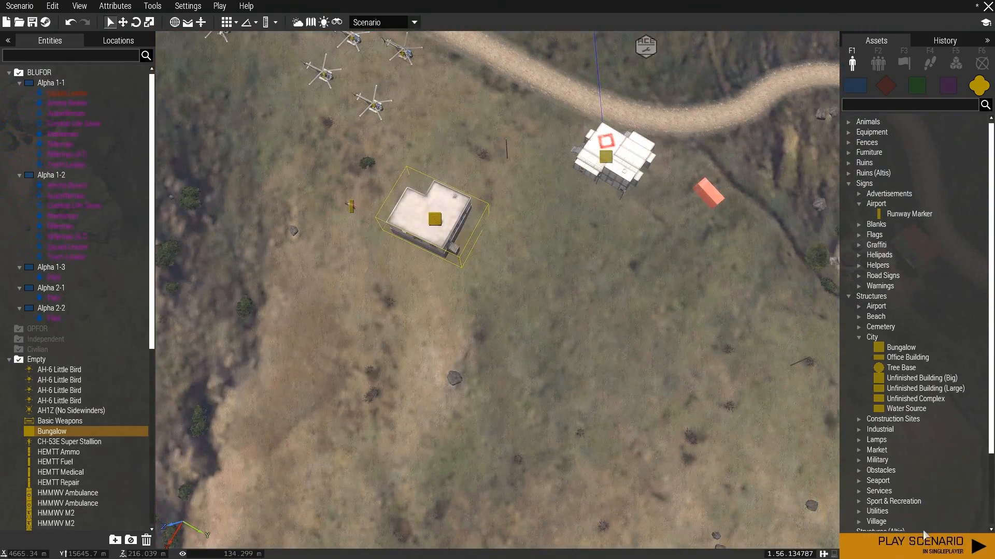
key("m")
- Look over the whole hilltop base layout from several angles, from the medical buildings up to the radio towers
right_click_drag(580, 207, 534, 241)
key("s")
key("w")
key("a")
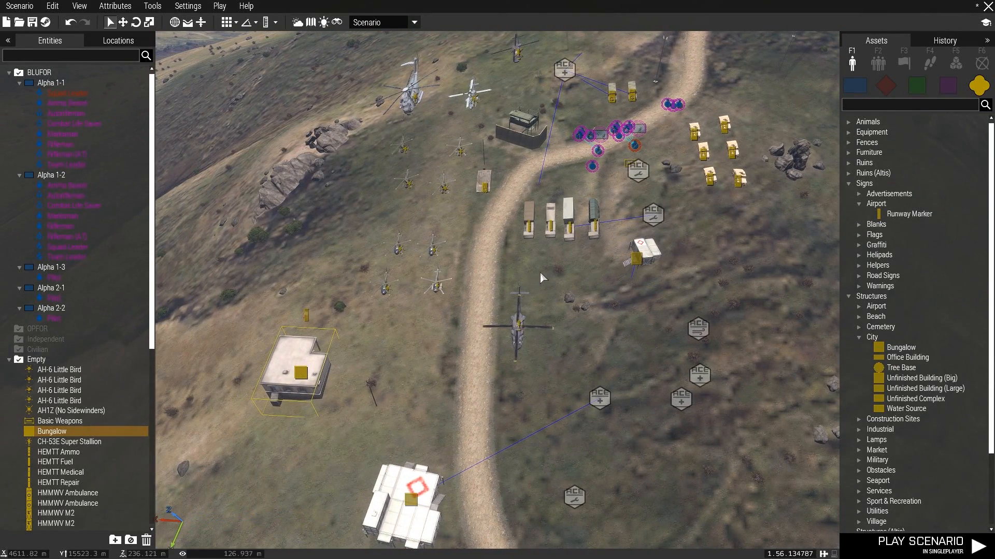
right_click_drag(536, 273, 544, 269)
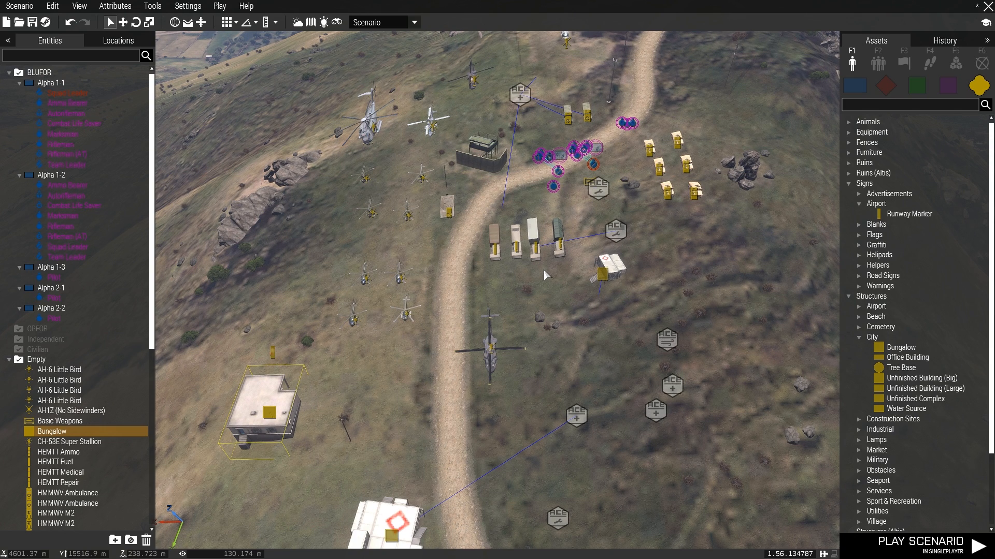
key("w")
right_click_drag(514, 272, 604, 305)
key("s")
key("a")
scroll(604, 305, "down", 3)
left_click(627, 305)
key("s")
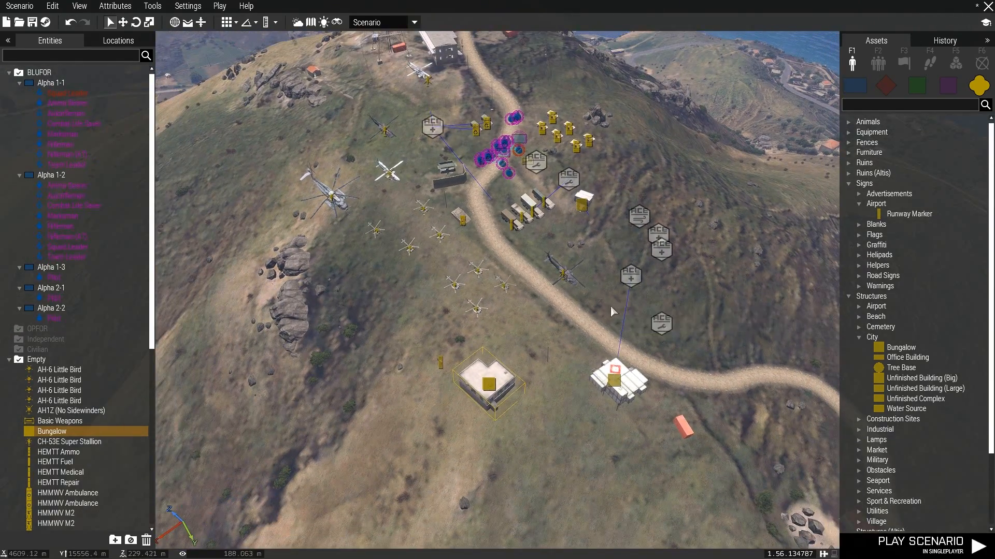
mouse_move(358, 201)
right_mouse_down()
mouse_move(437, 173)
mouse_move(600, 161)
mouse_move(389, 164)
mouse_move(340, 194)
mouse_move(346, 204)
right_mouse_up()
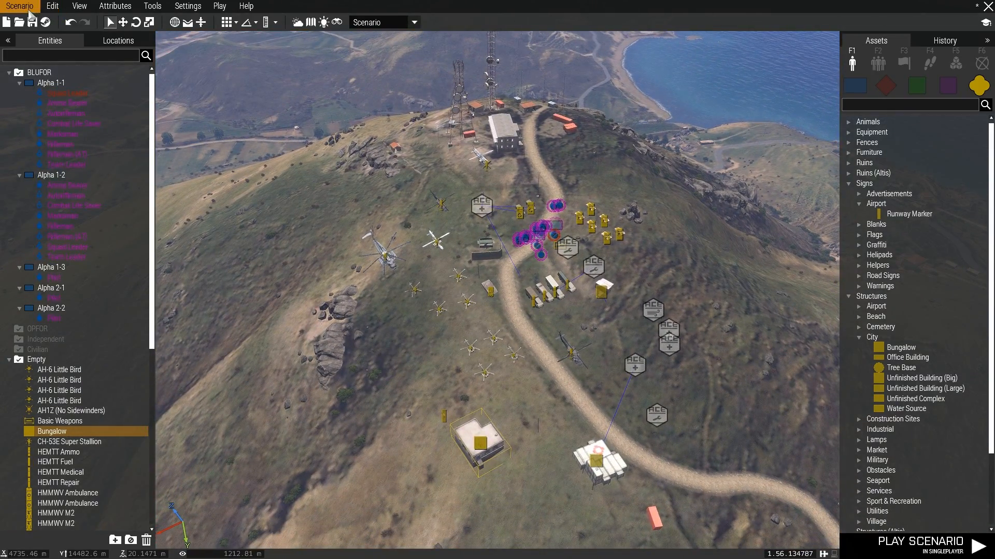
key("d")
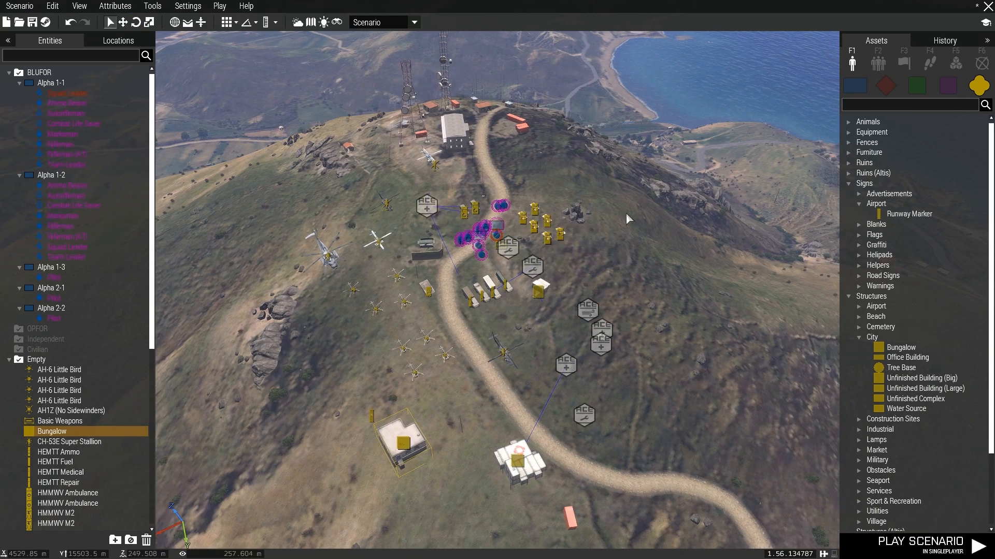
right_click_drag(626, 212, 620, 227)
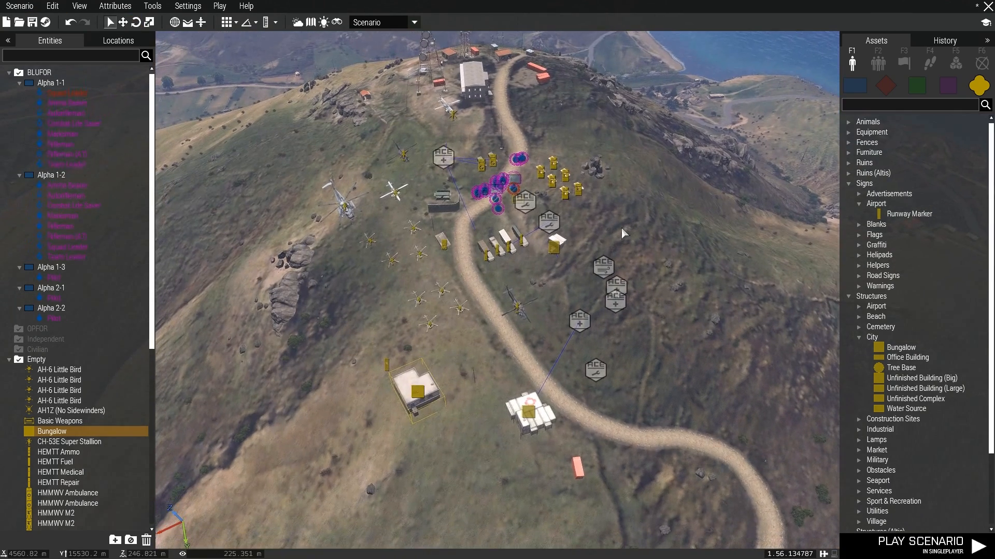
- Save the scenario in the Missions folder under the file name dickbutswagyolo
left_click(20, 6)
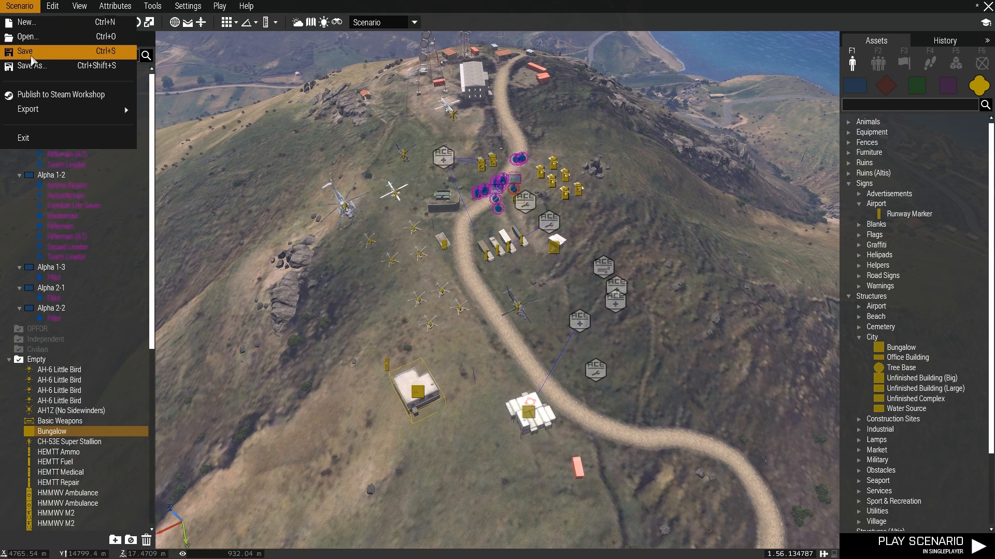
left_click(31, 54)
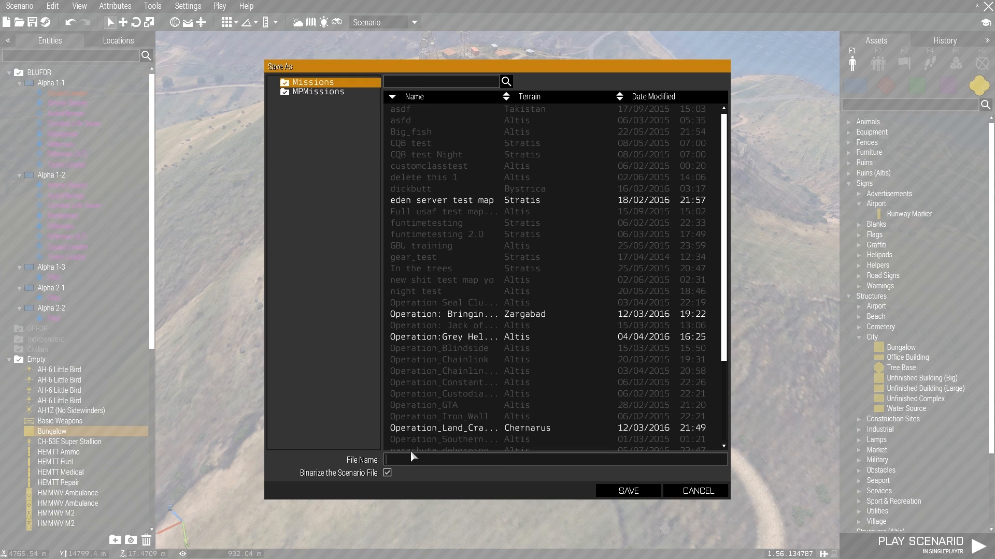
type("dickbutswag")
key("Return")
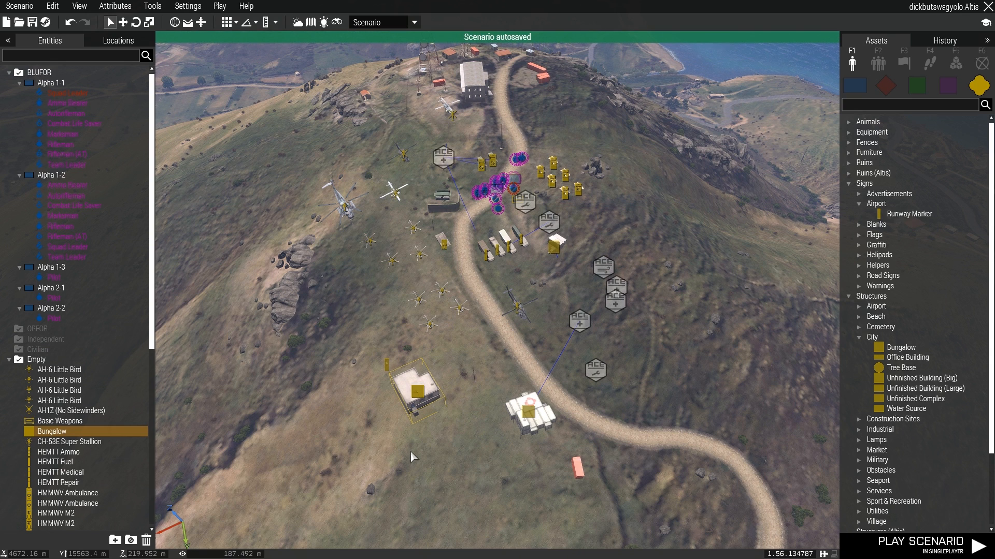
- Export the saved scenario to multiplayer
left_click(7, 7)
left_click(21, 6)
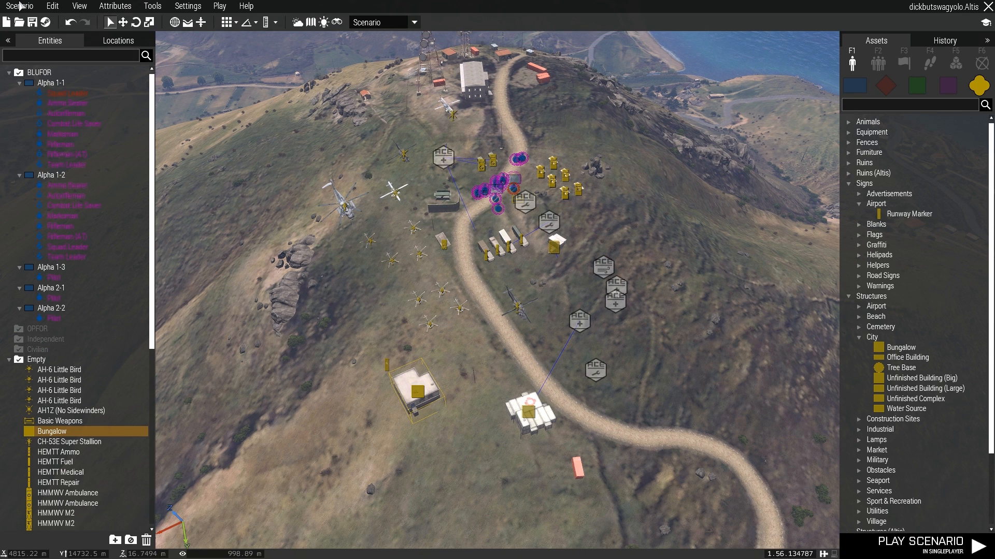
left_click(21, 6)
mouse_move(58, 113)
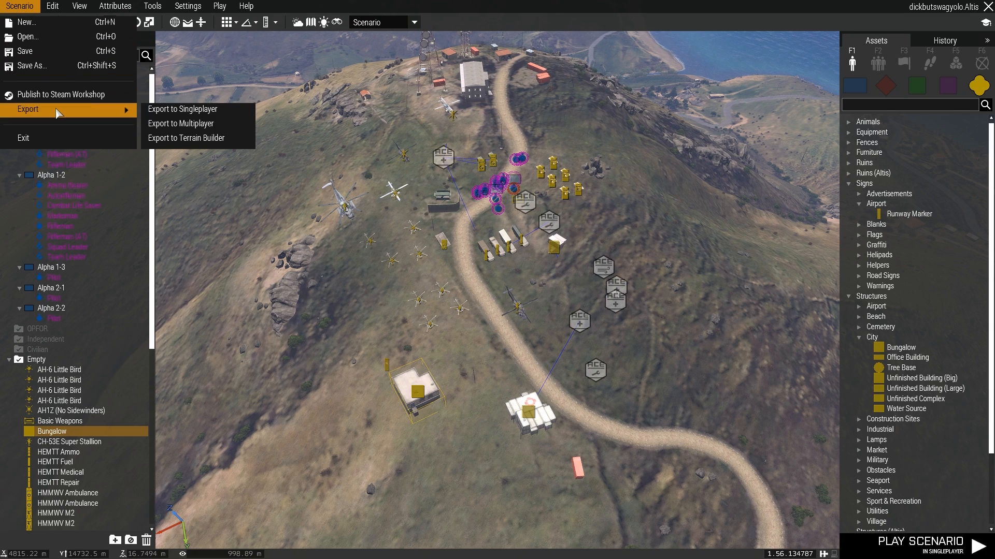
left_click(207, 126)
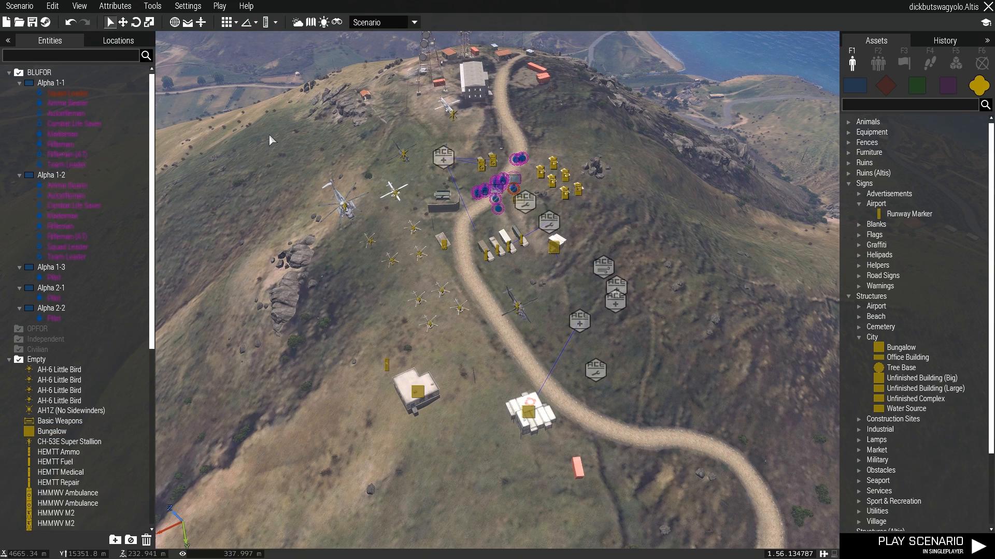
right_click_drag(270, 126, 487, 222)
key("w")
key("w")
key("w")
right_click_drag(516, 192, 573, 266)
key("s")
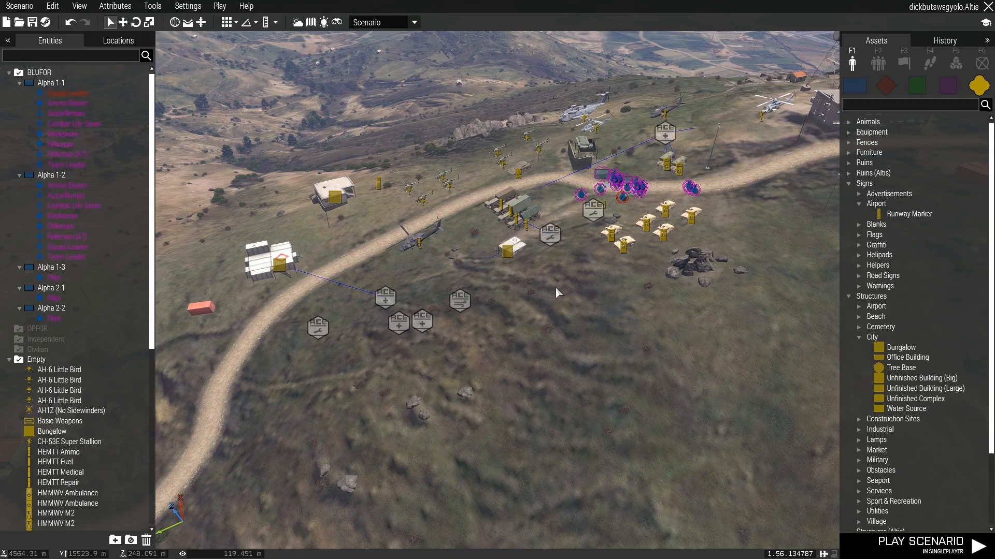
- Inspect the finished hilltop base from above and along the ridge, covering the vehicles, helicopters, ACE modules, buildings and radio towers
key("q")
right_click_drag(546, 286, 543, 358)
key("q")
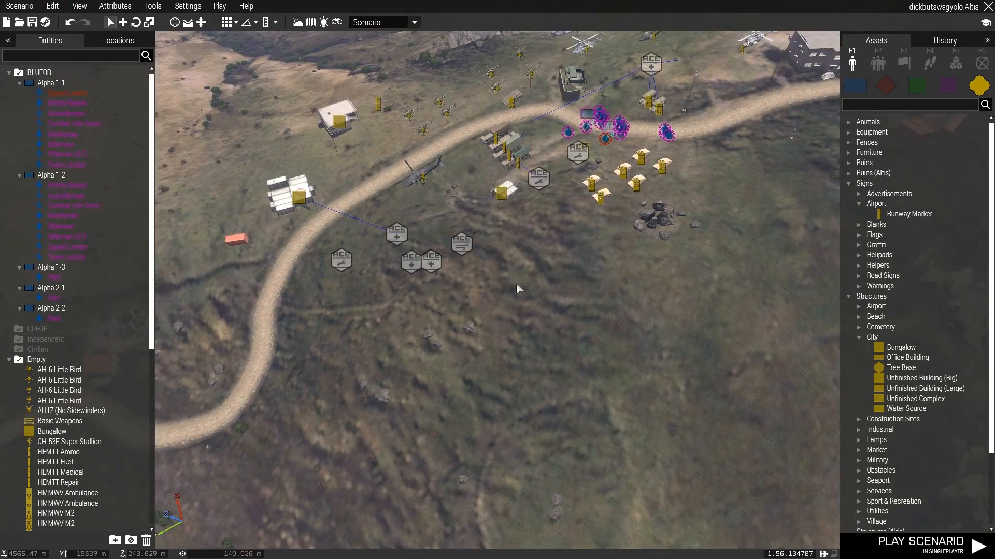
key("q")
key("w")
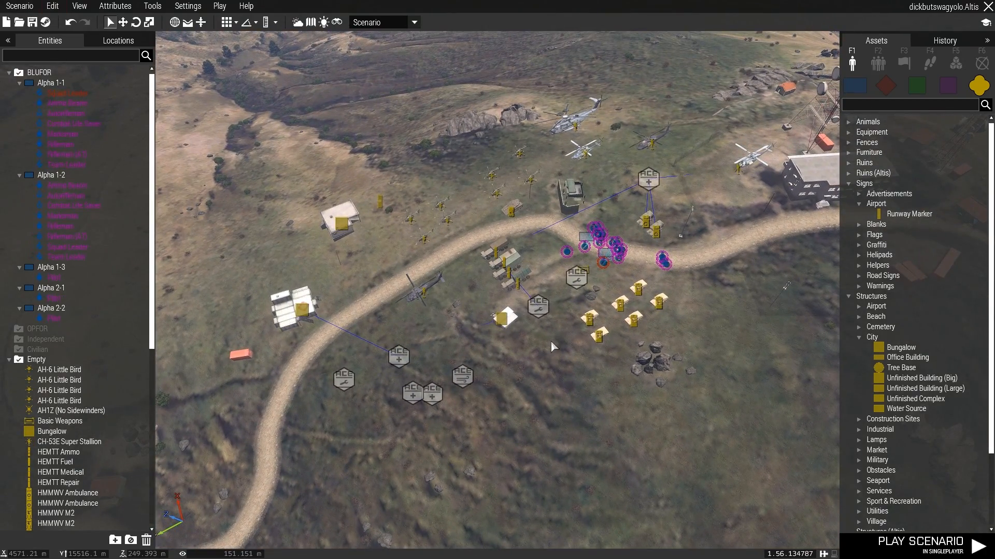
key("w")
key("a")
right_click_drag(468, 353, 673, 347)
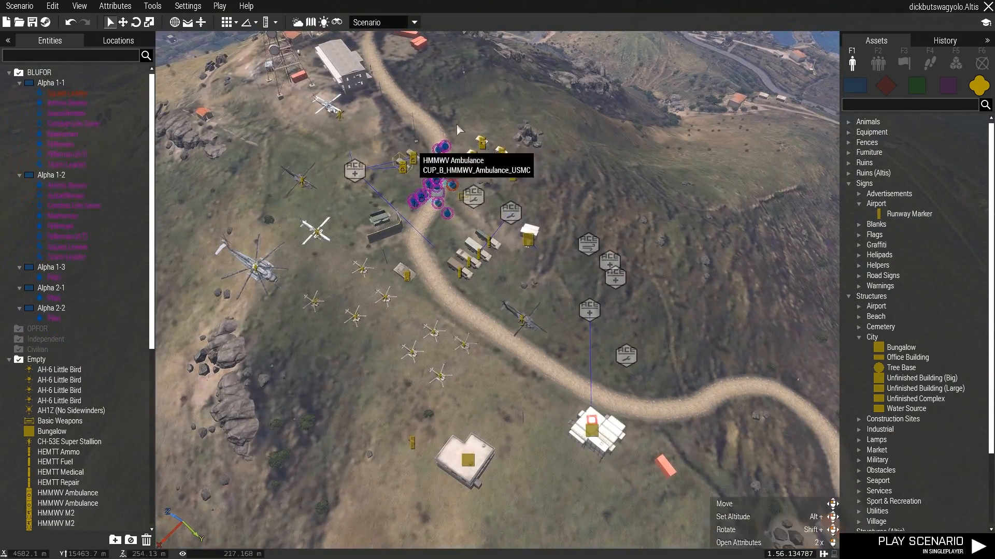
key("s")
right_click_drag(485, 374, 475, 307)
key("d")
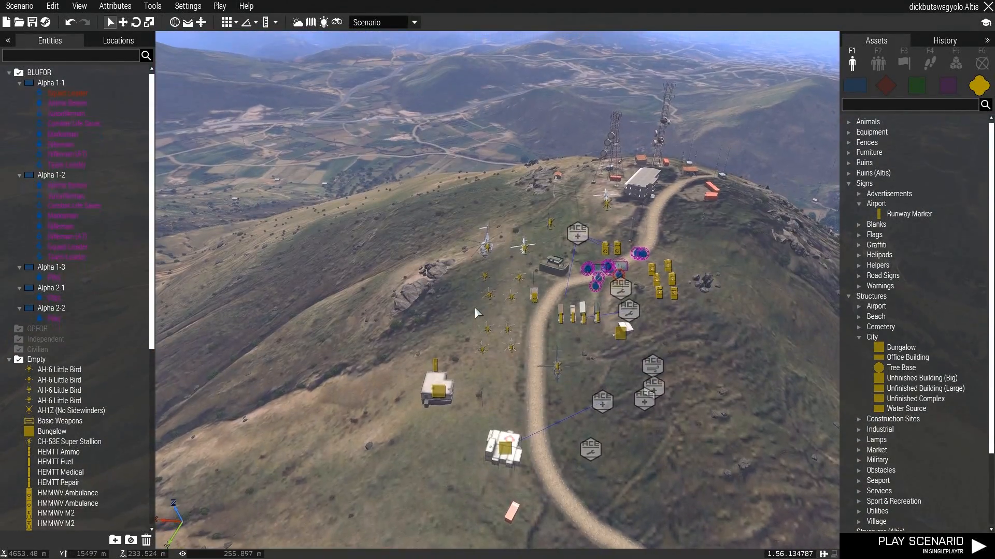
key("d")
right_click_drag(621, 308, 617, 319)
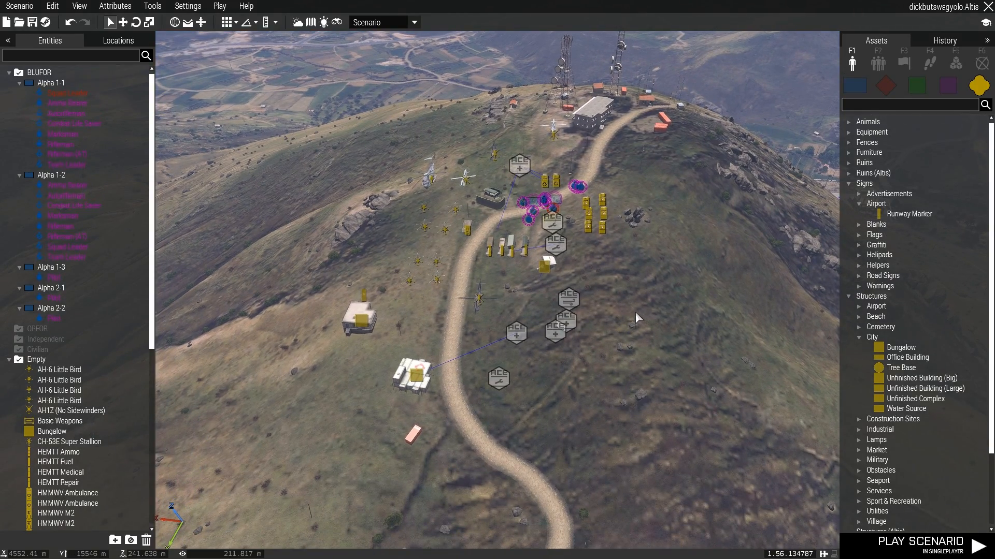
- Survey the terrain beyond the base around Negades and the coast toward Agios Konstantinos
key("d")
right_click_drag(654, 306, 557, 301)
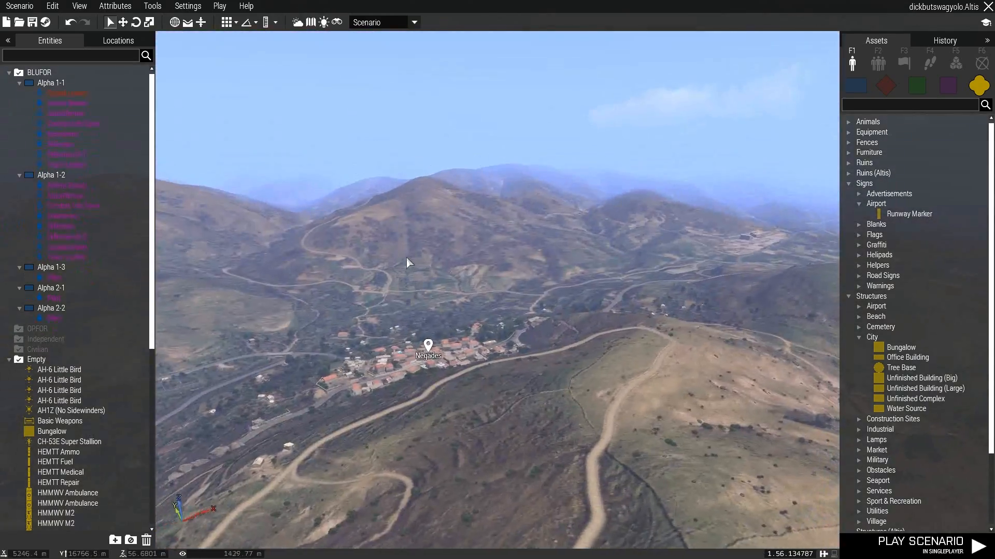
right_click_drag(406, 258, 378, 260)
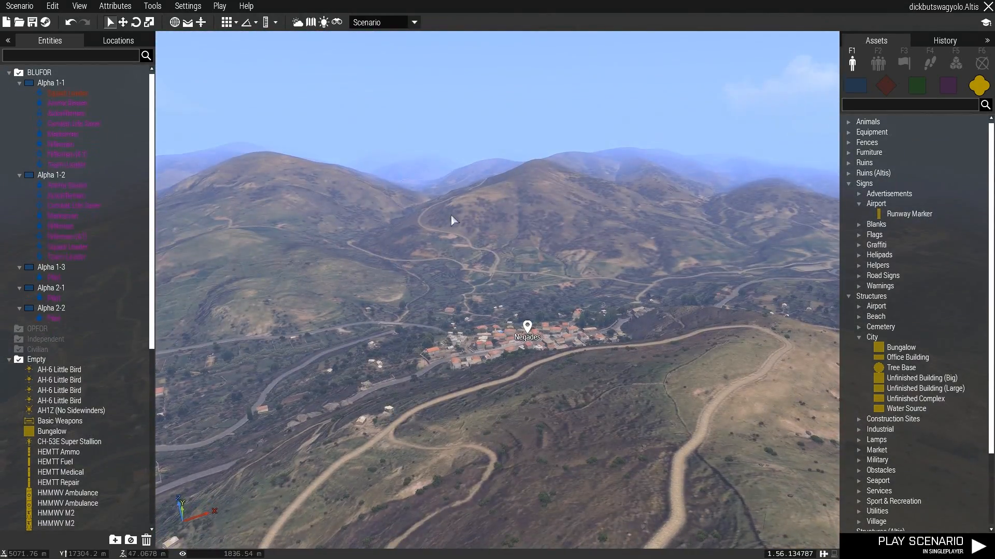
right_click_drag(417, 216, 462, 213)
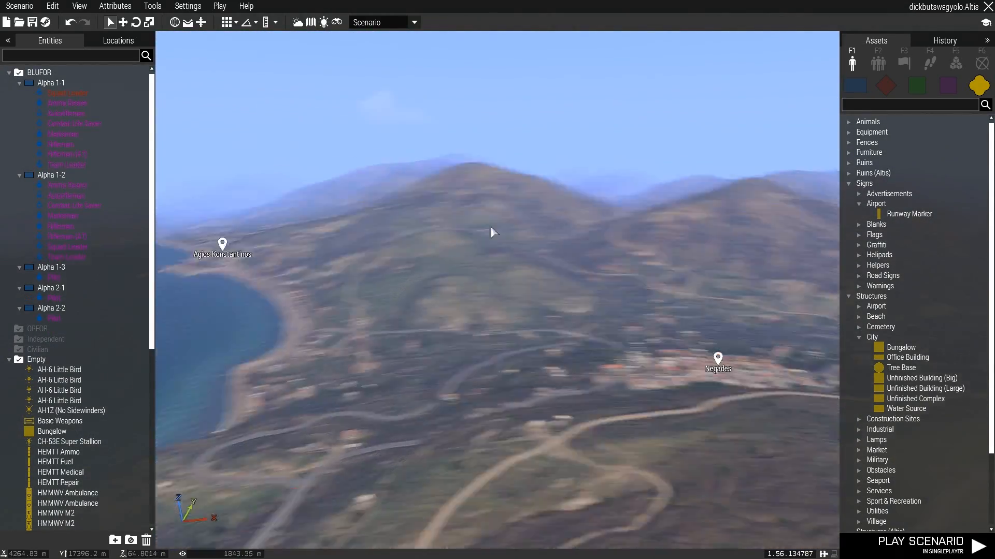